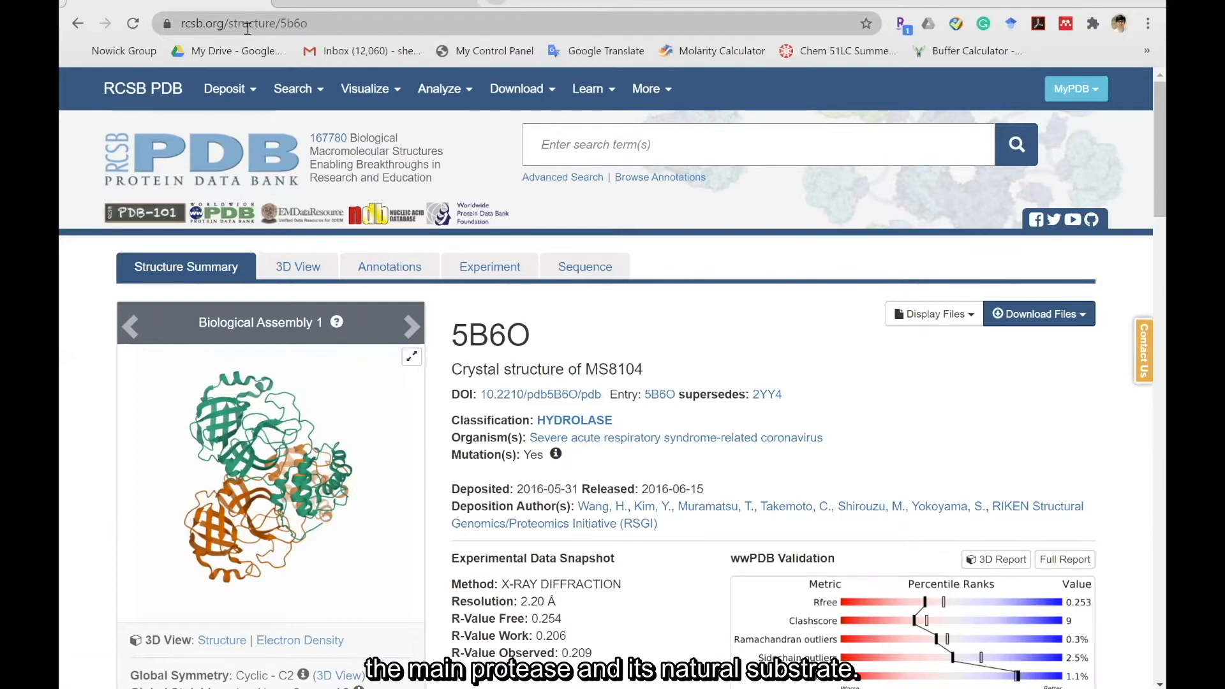
Switch to the ChemRxiv preprint page and look over its manuscript PDF, supporting information PDF and 5B6O-S.pdb files.
click(312, 5)
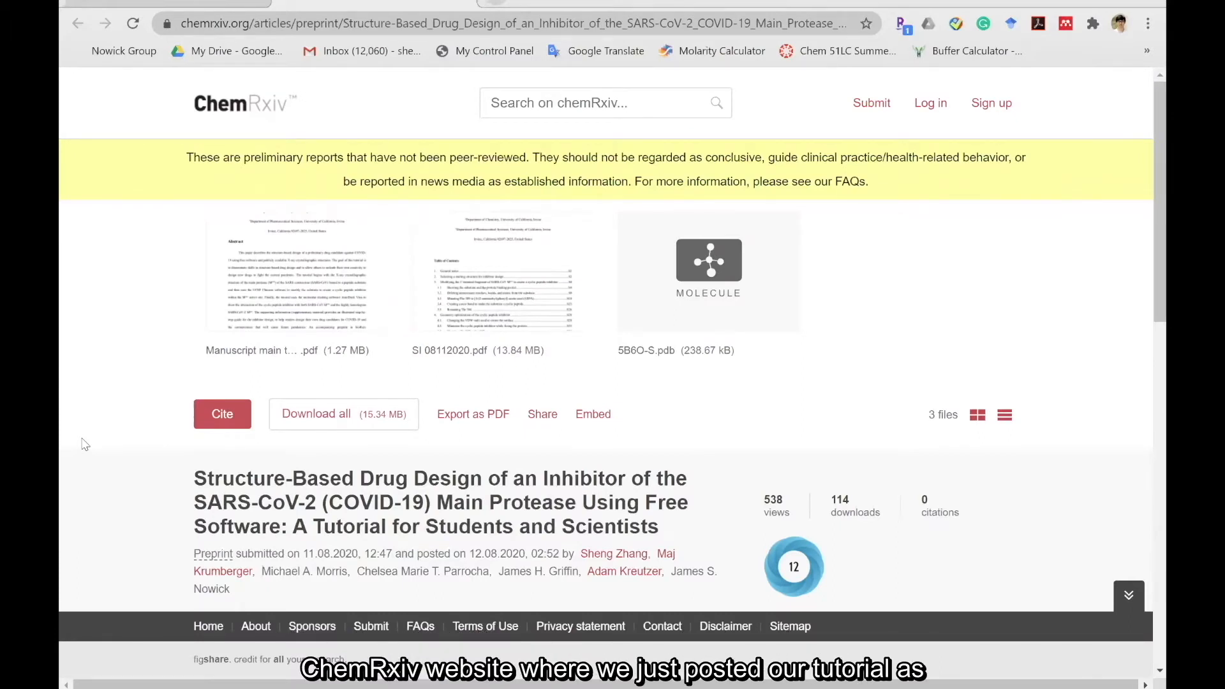
mouse_move(432, 314)
mouse_move(344, 328)
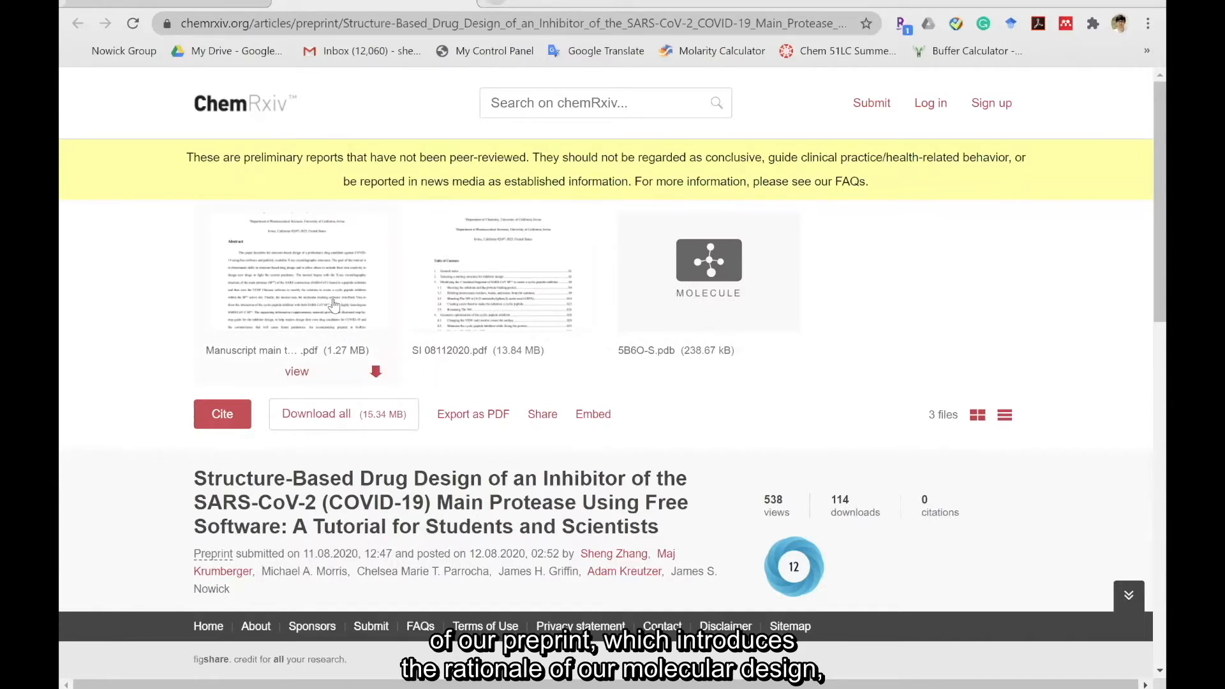
mouse_move(501, 284)
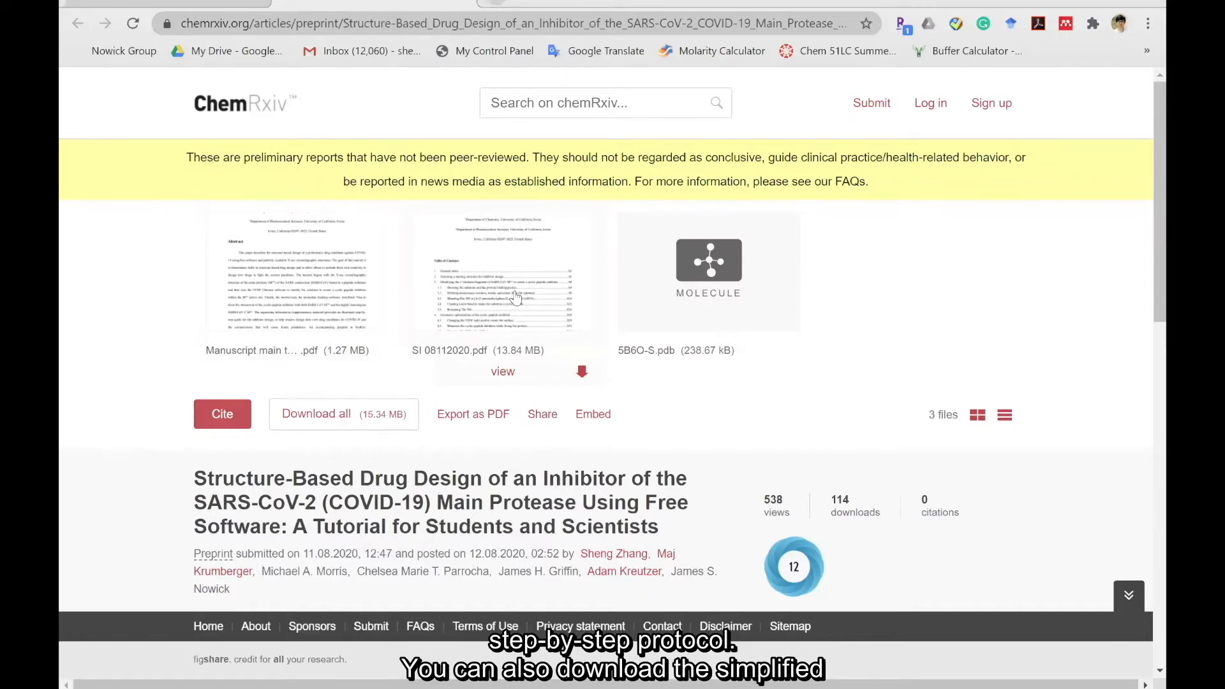
mouse_move(664, 319)
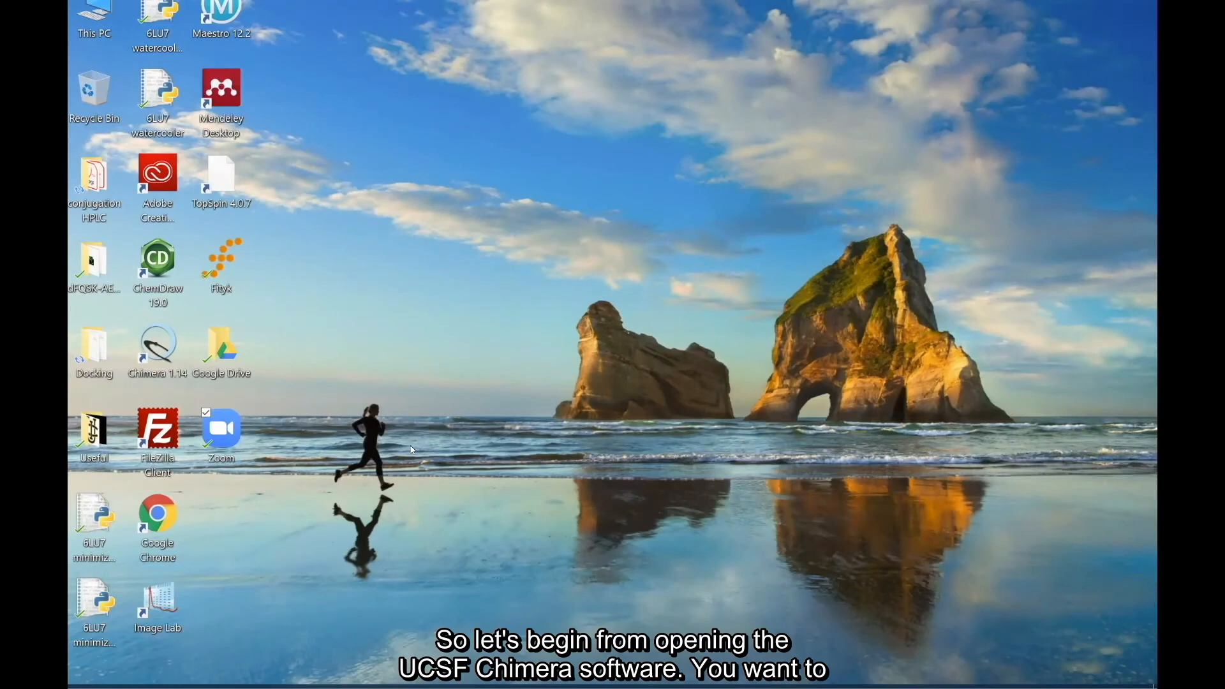
Launch UCSF Chimera and open the structure file 5B6O-S.pdb from the COVID19 Chimera project folder.
double_click(164, 335)
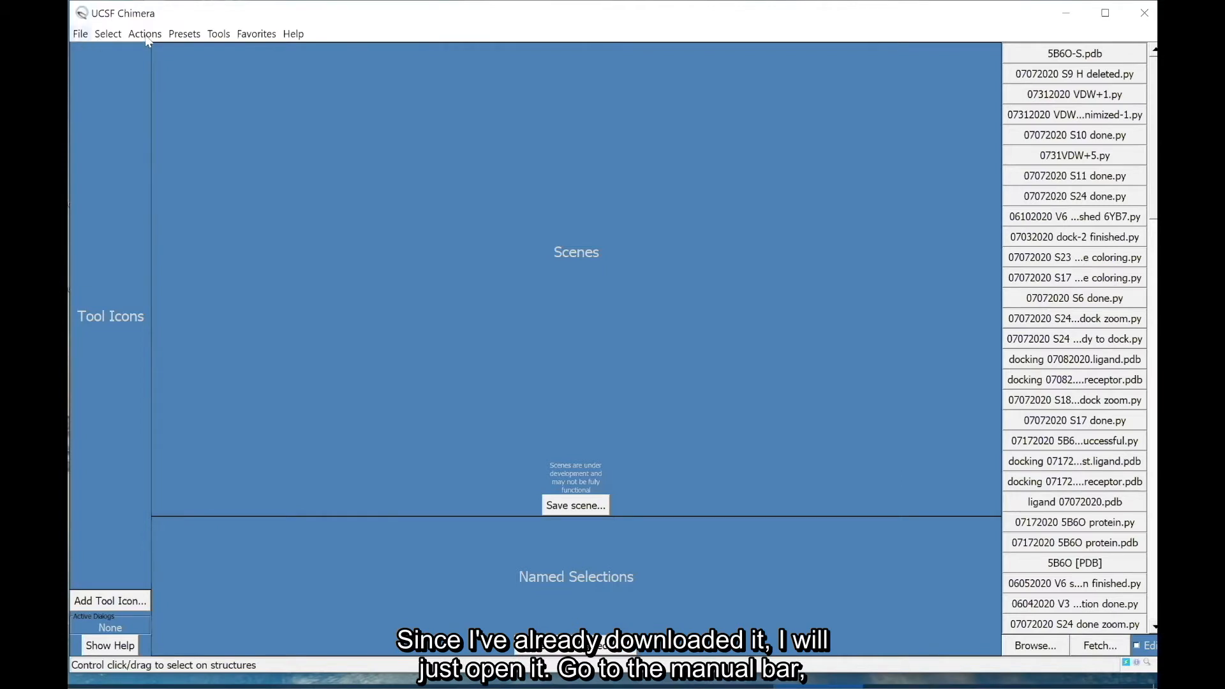
click(79, 33)
click(83, 64)
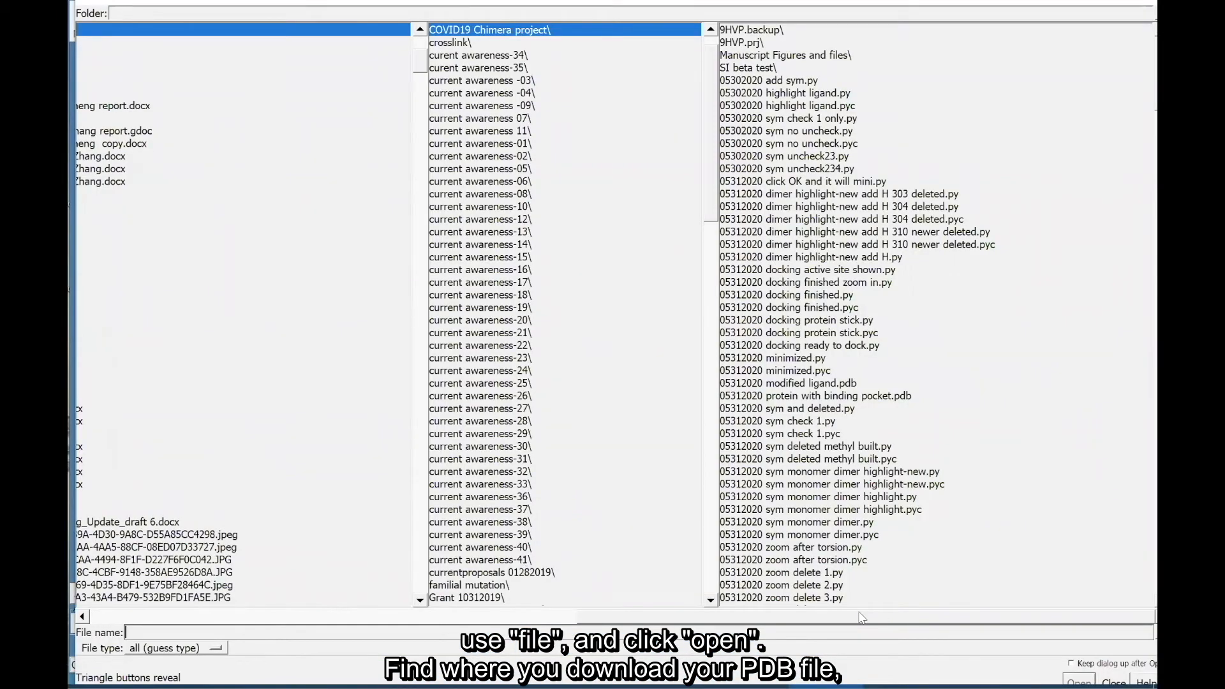
scroll(831, 110, down, 10)
click(832, 107)
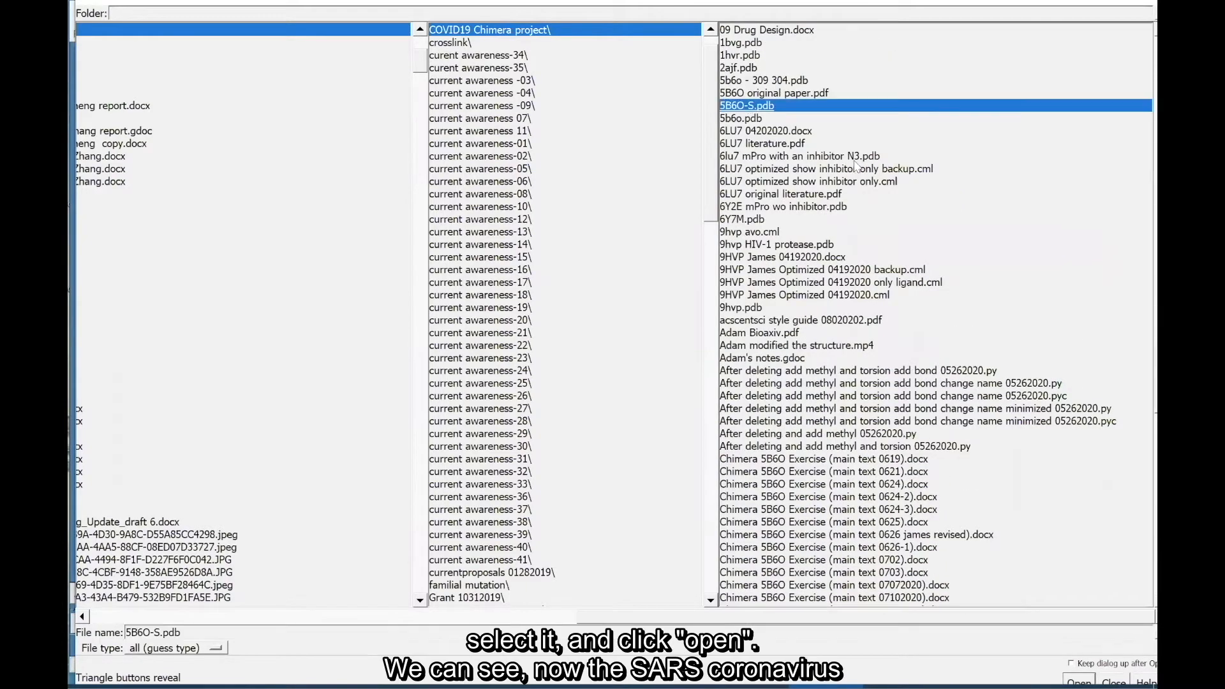
click(1079, 681)
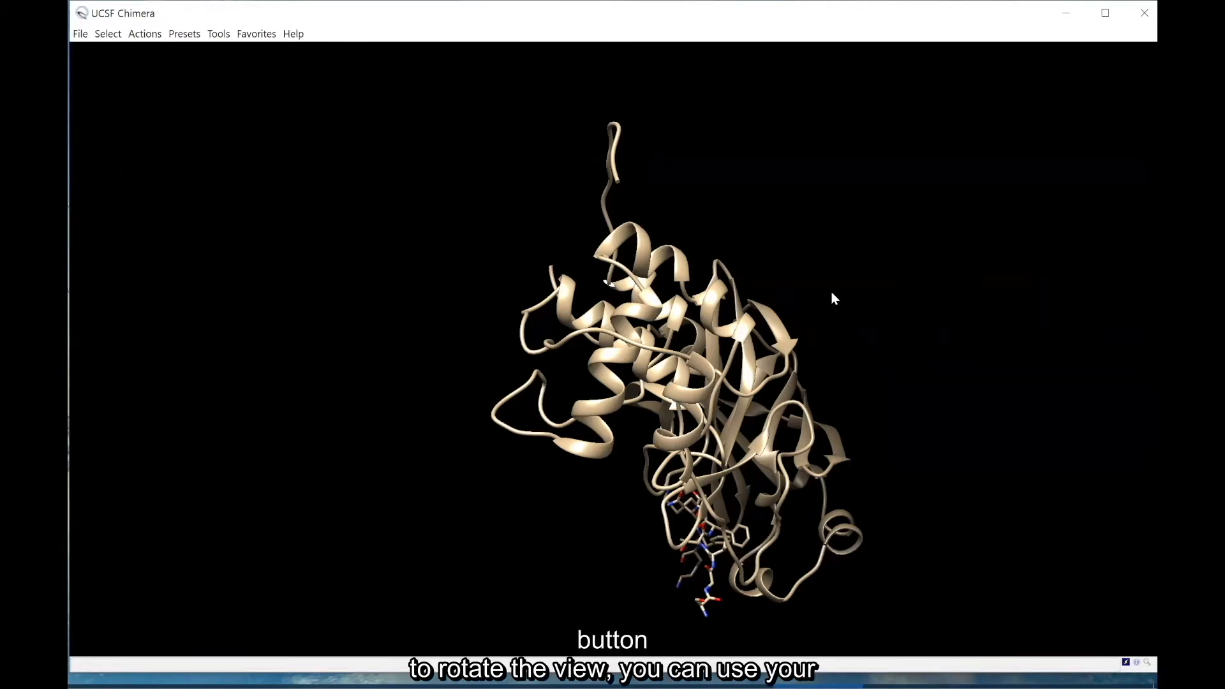
Select one residue of the protein ribbon and extend the selection to the entire protein chain, excluding the substrate.
drag(837, 267, 929, 255)
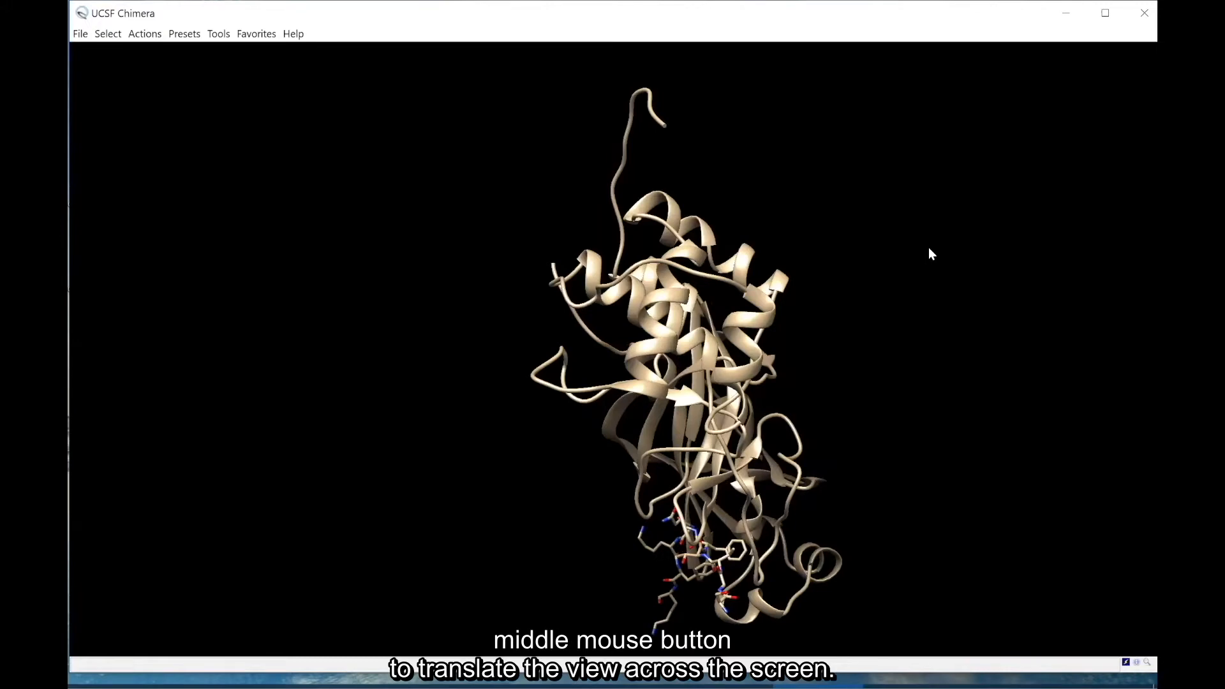
middle_drag(874, 304, 854, 281)
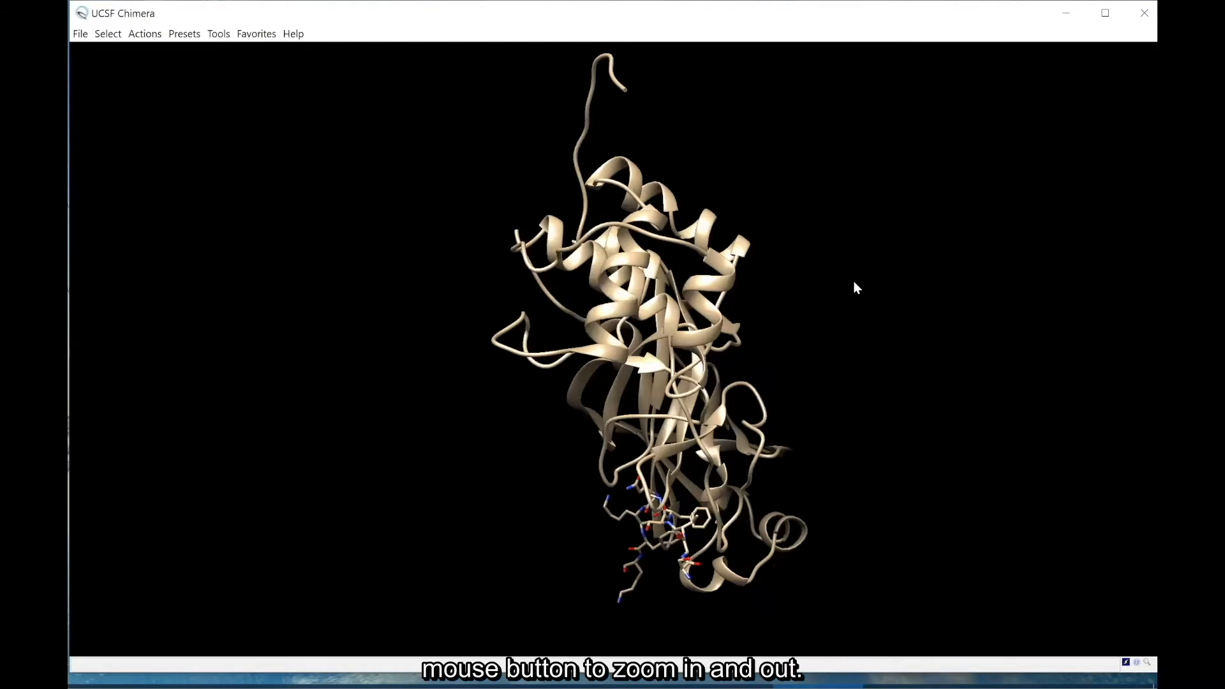
right_drag(863, 332, 854, 222)
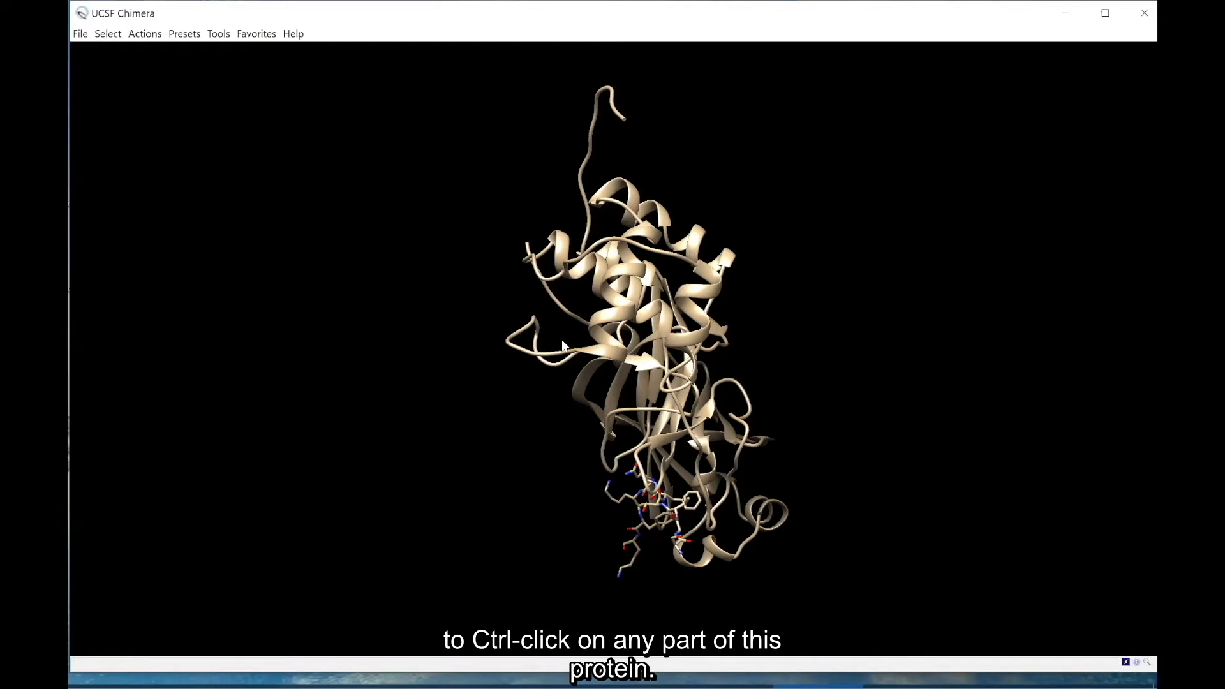
ctrl+click(625, 271)
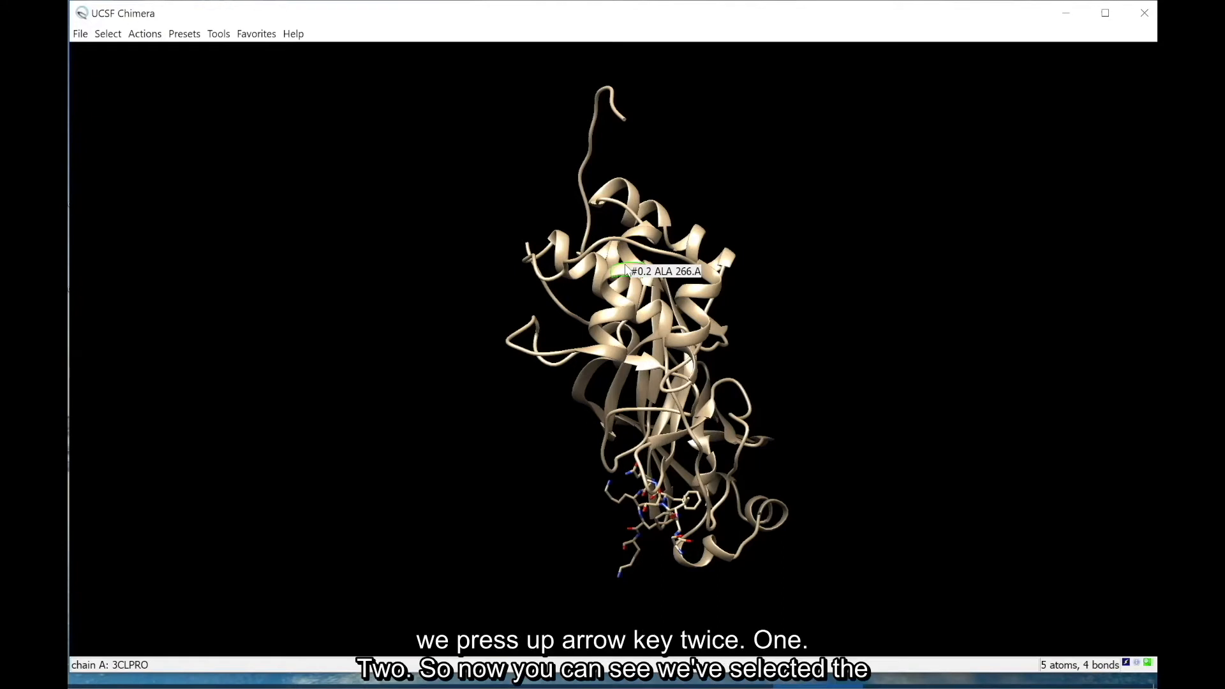
key(Up)
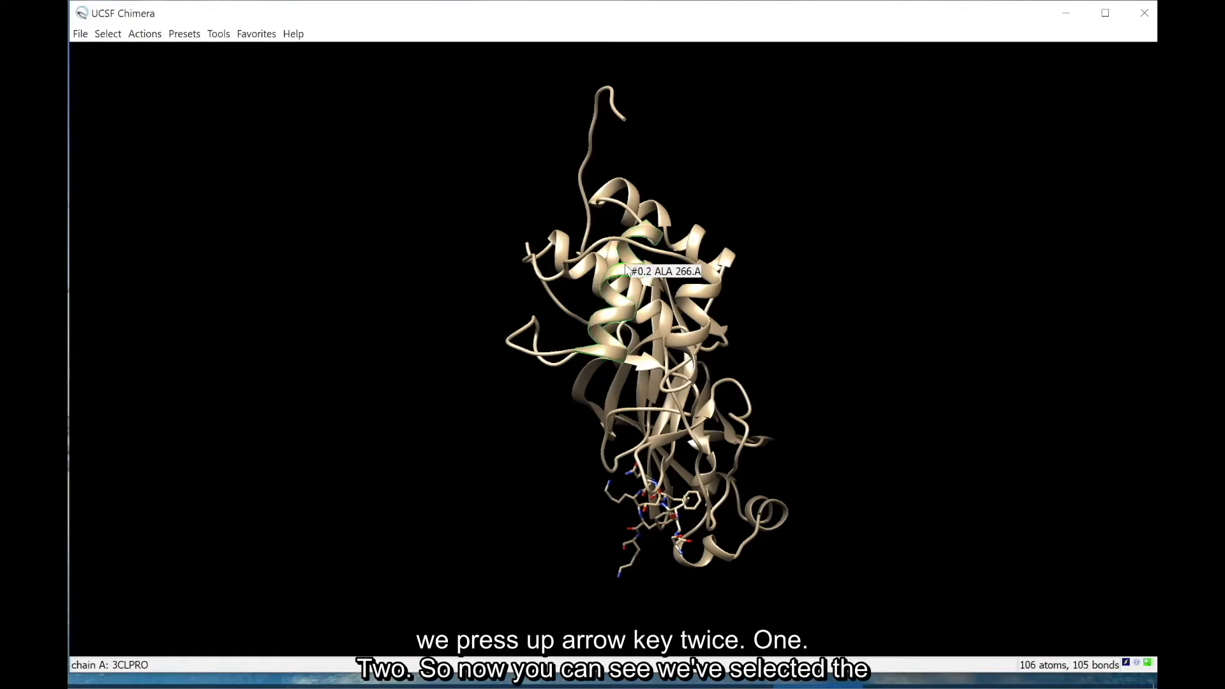
key(Up)
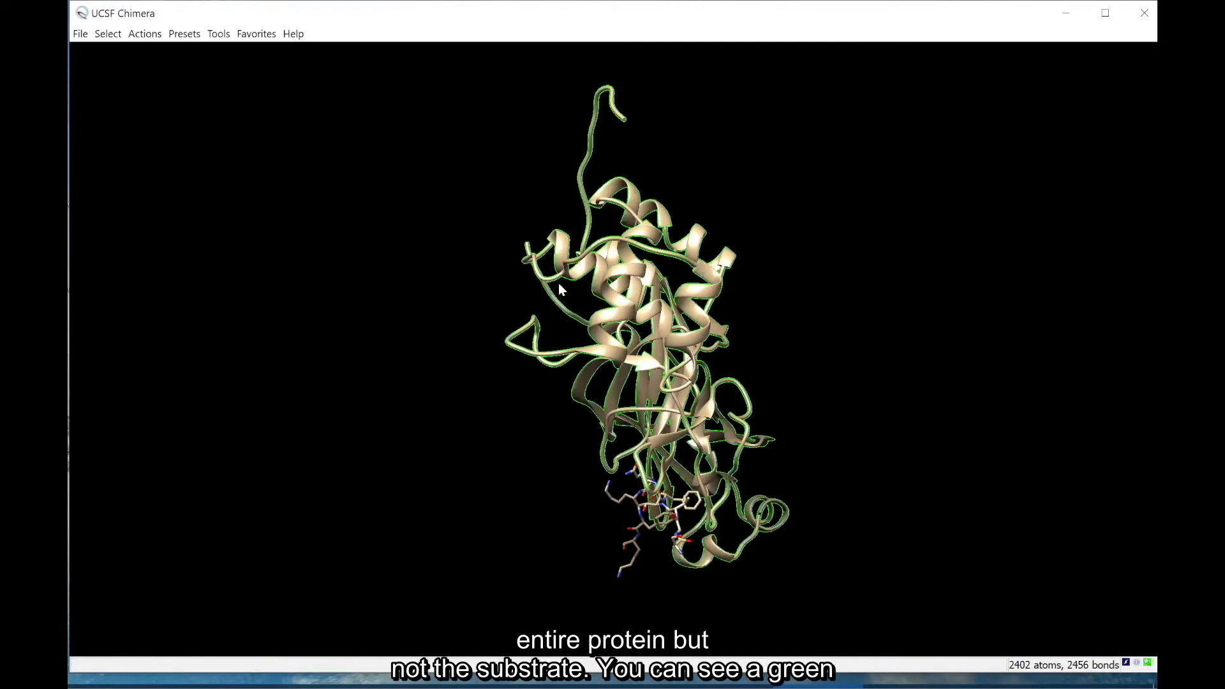
scroll(642, 90, up, 1)
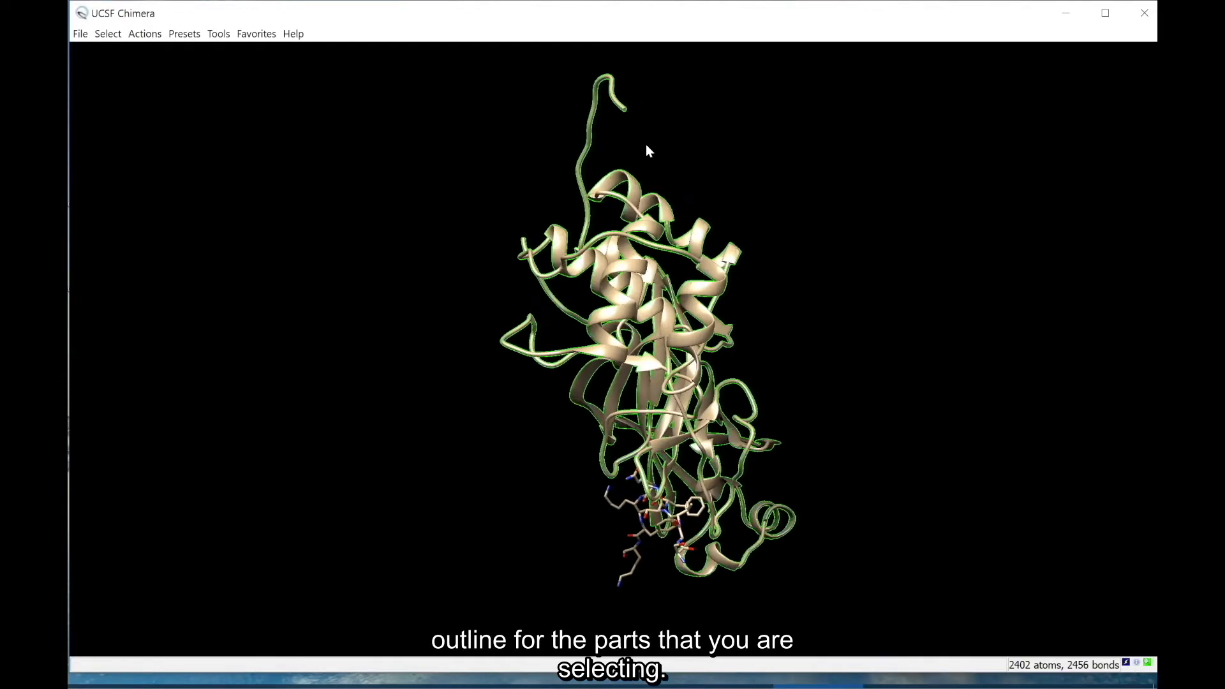
scroll(646, 147, down, 1)
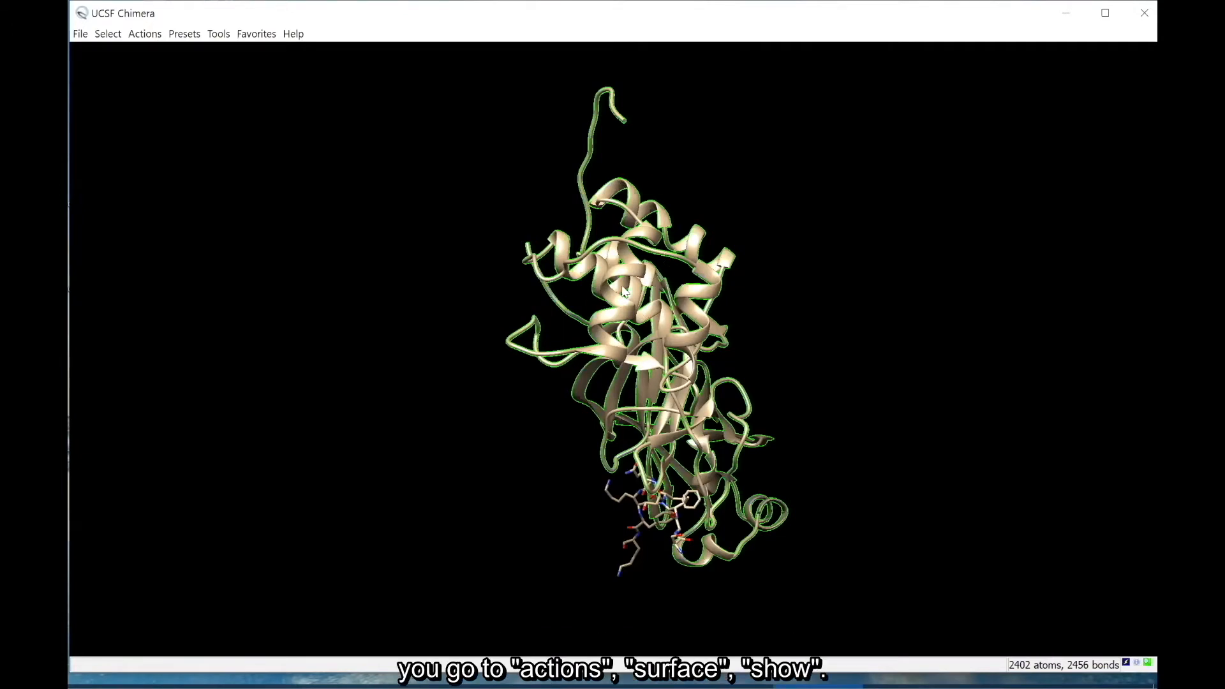
Show the molecular surface of the selected protein and set the surface transparency to 30%.
click(143, 35)
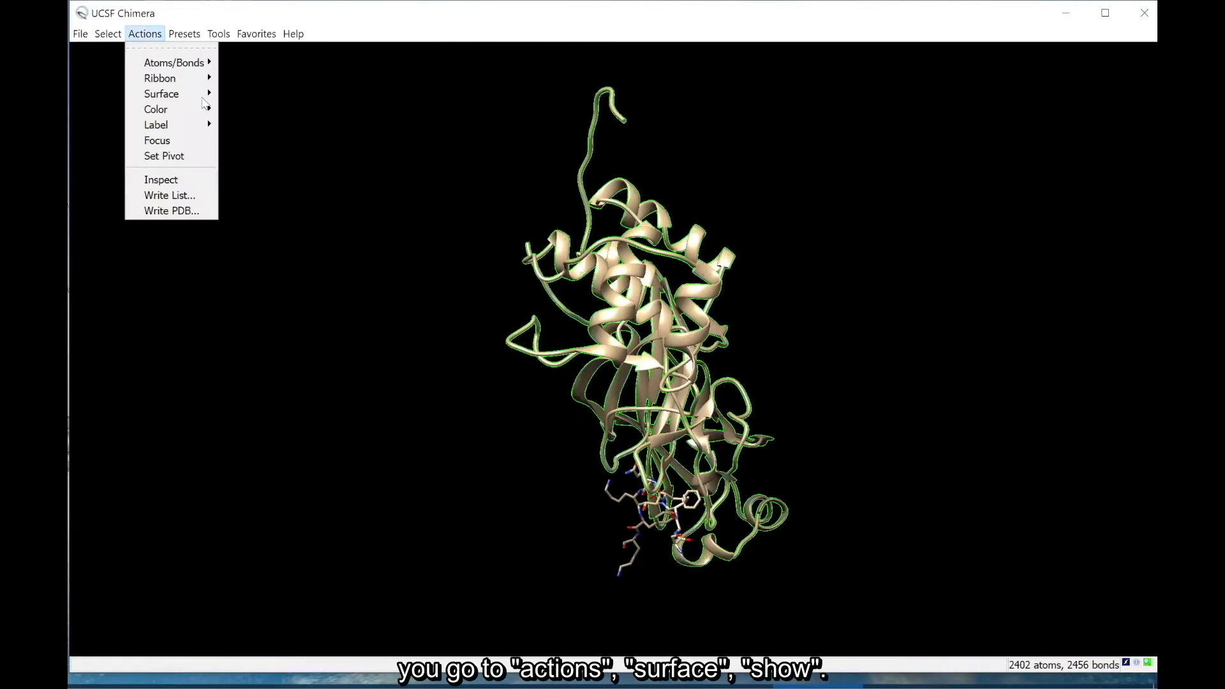
mouse_move(203, 99)
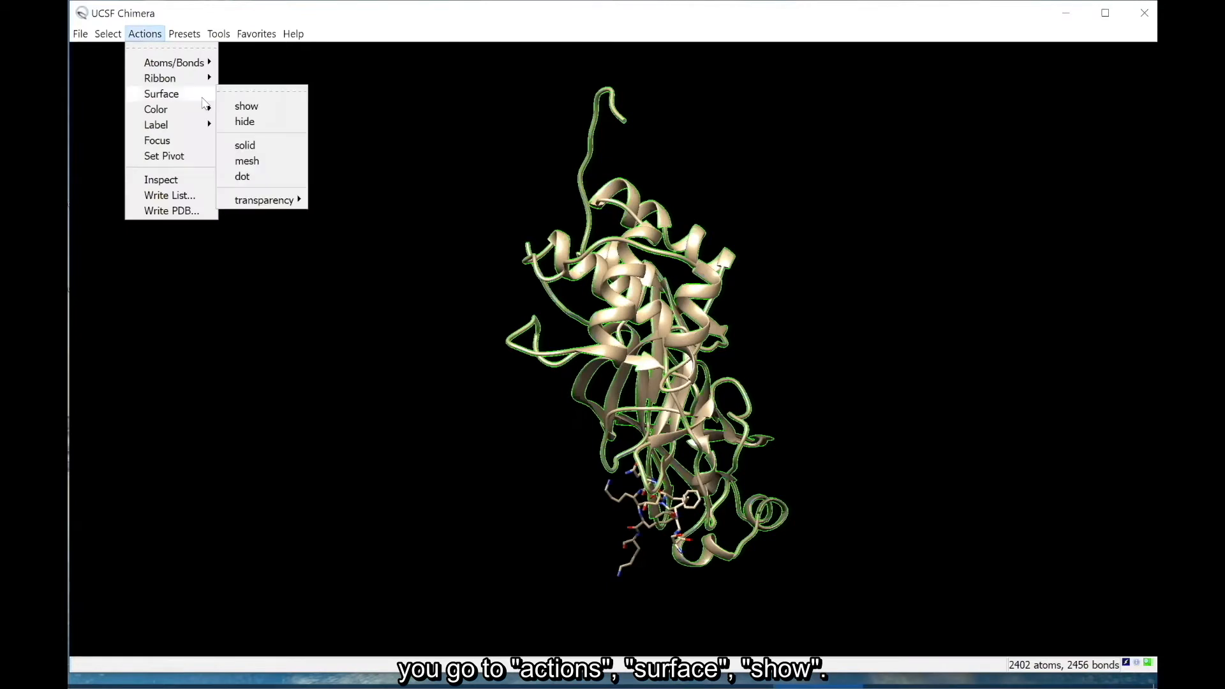
click(268, 107)
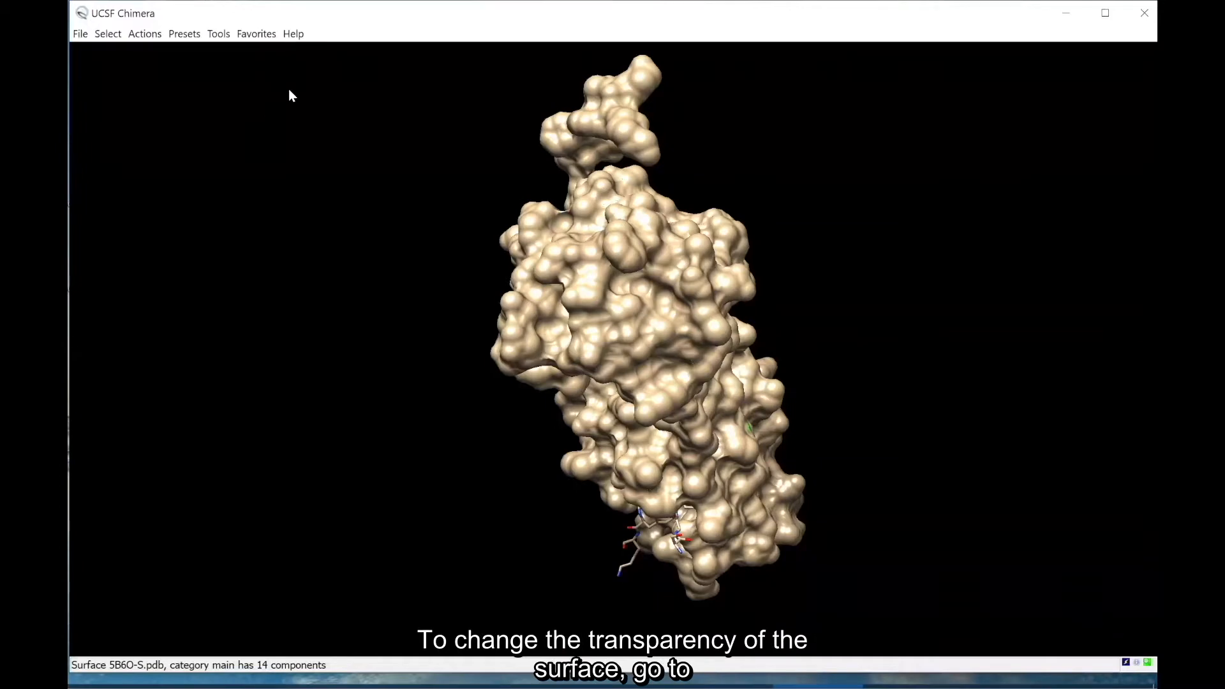
click(135, 38)
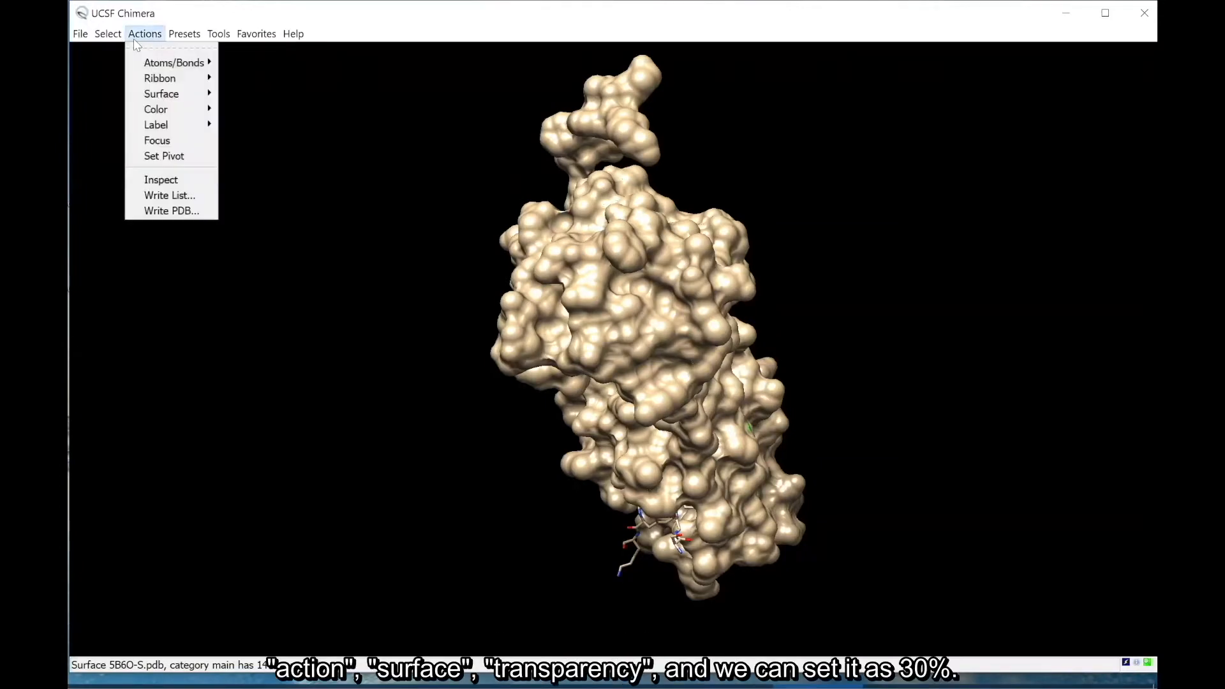
mouse_move(206, 100)
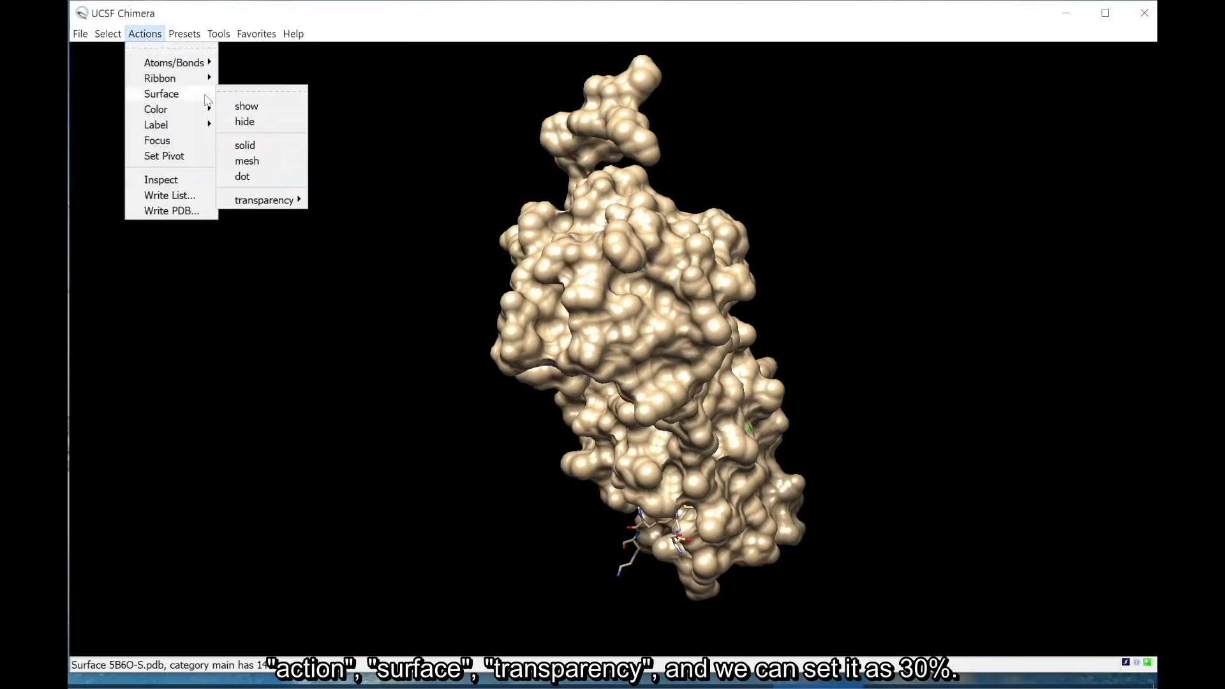
mouse_move(267, 203)
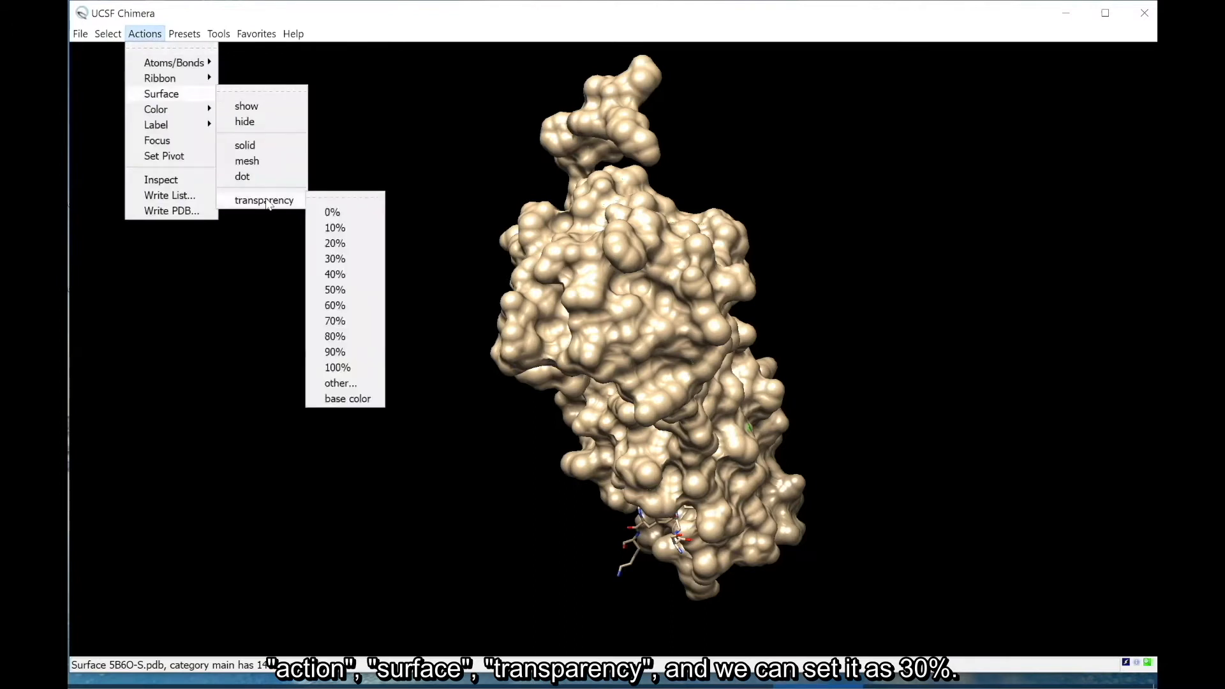
click(354, 259)
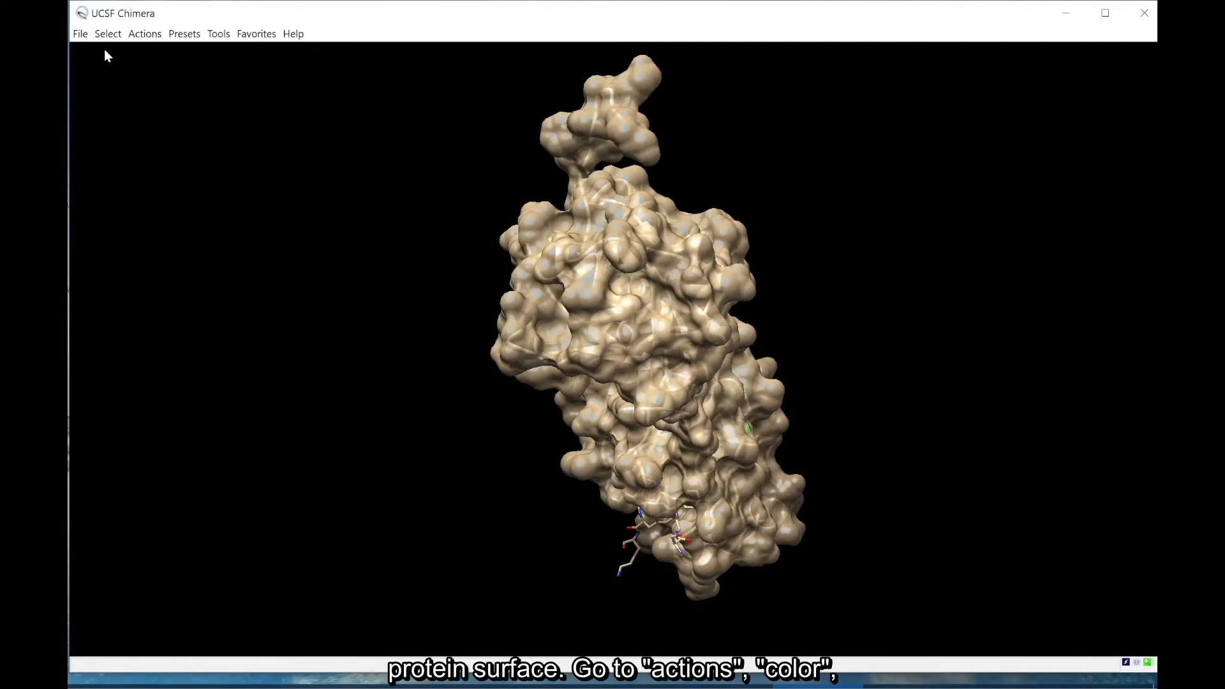
Color the selected protein dark gray and hide its ribbon underneath the surface.
click(135, 36)
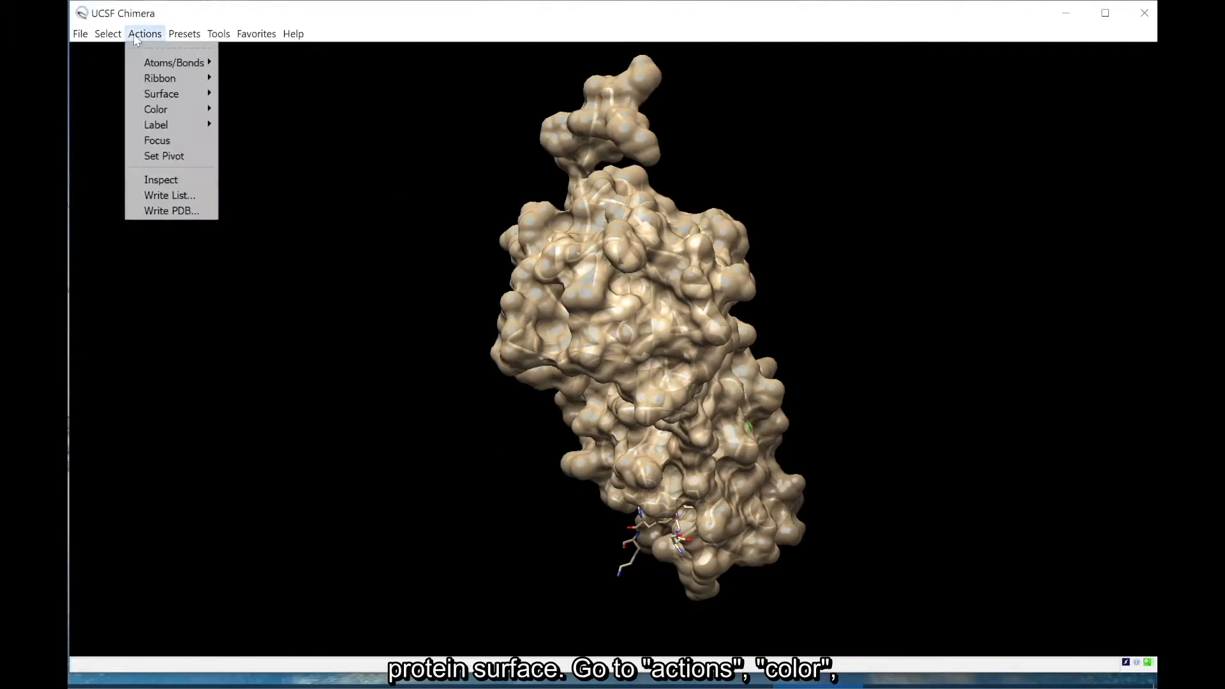
mouse_move(183, 109)
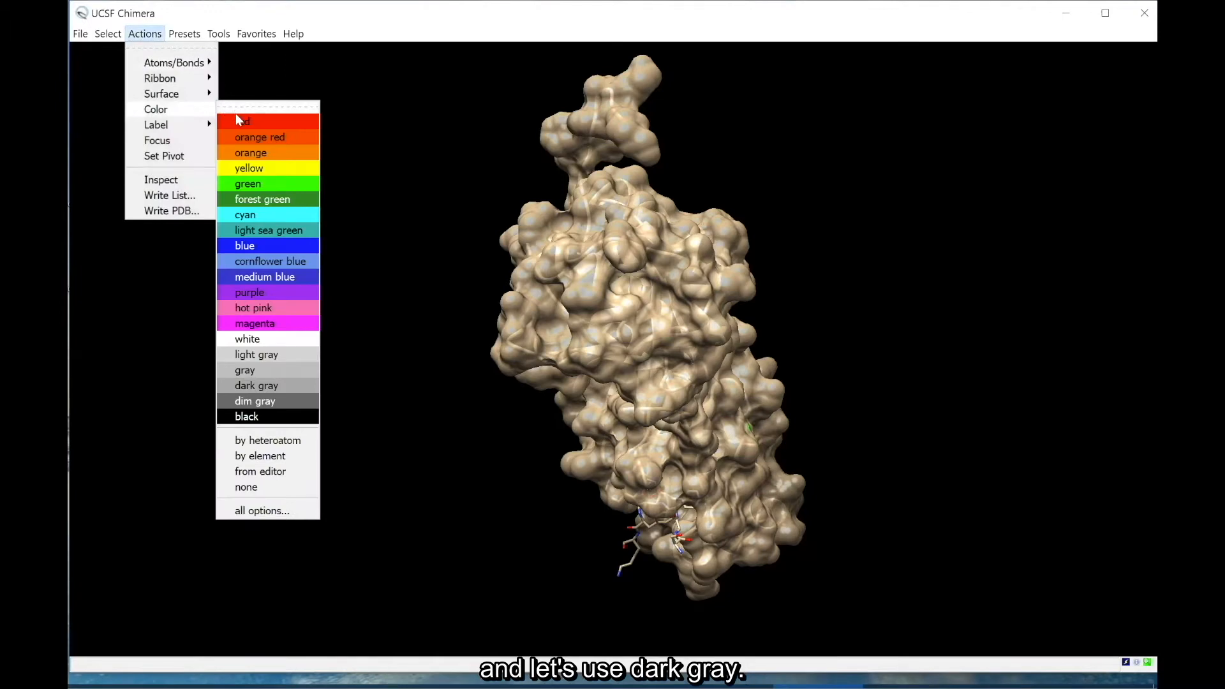
click(258, 387)
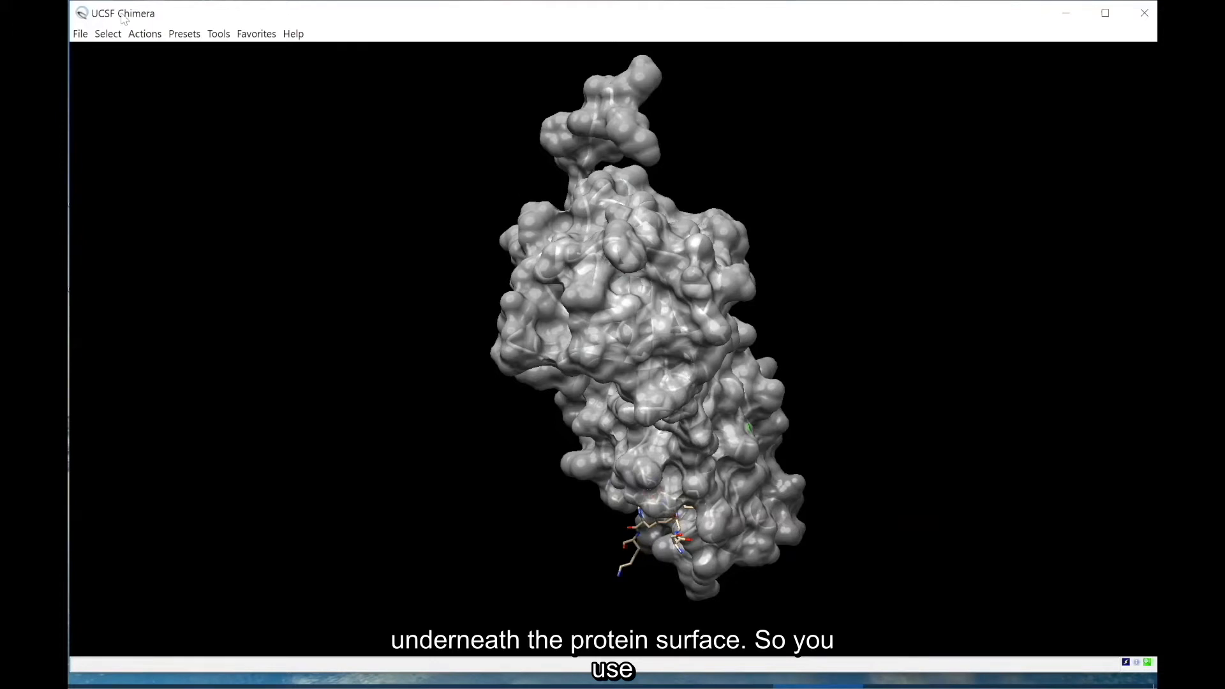
click(152, 36)
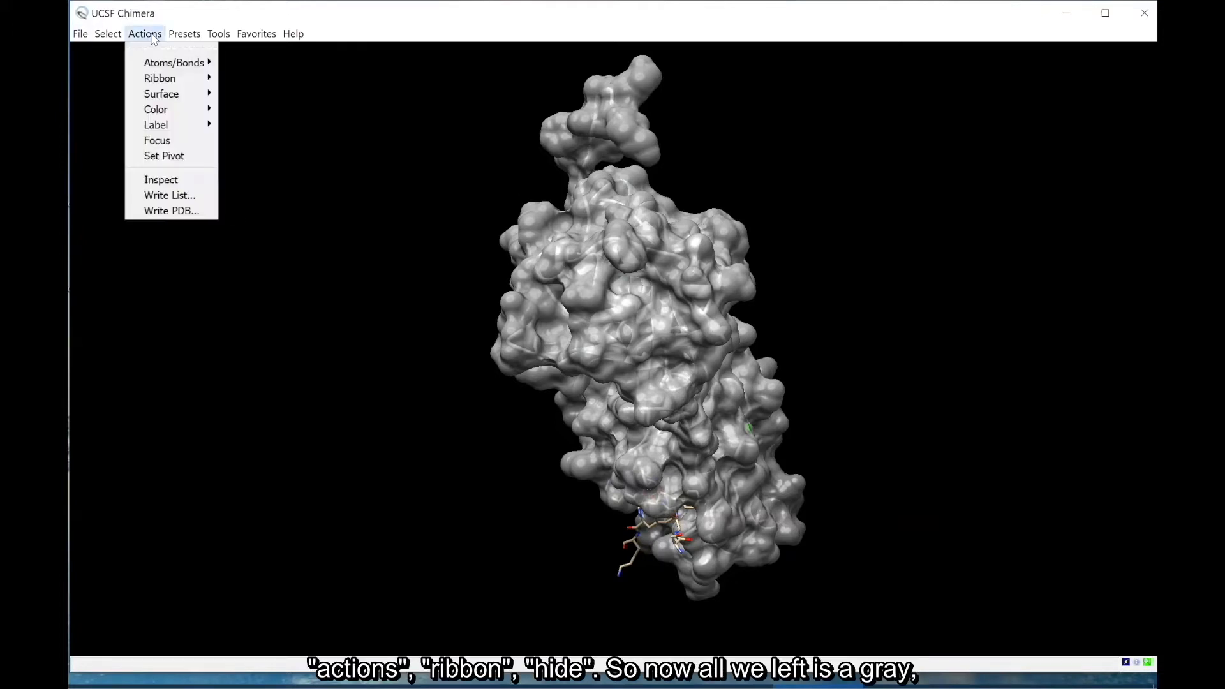
mouse_move(178, 86)
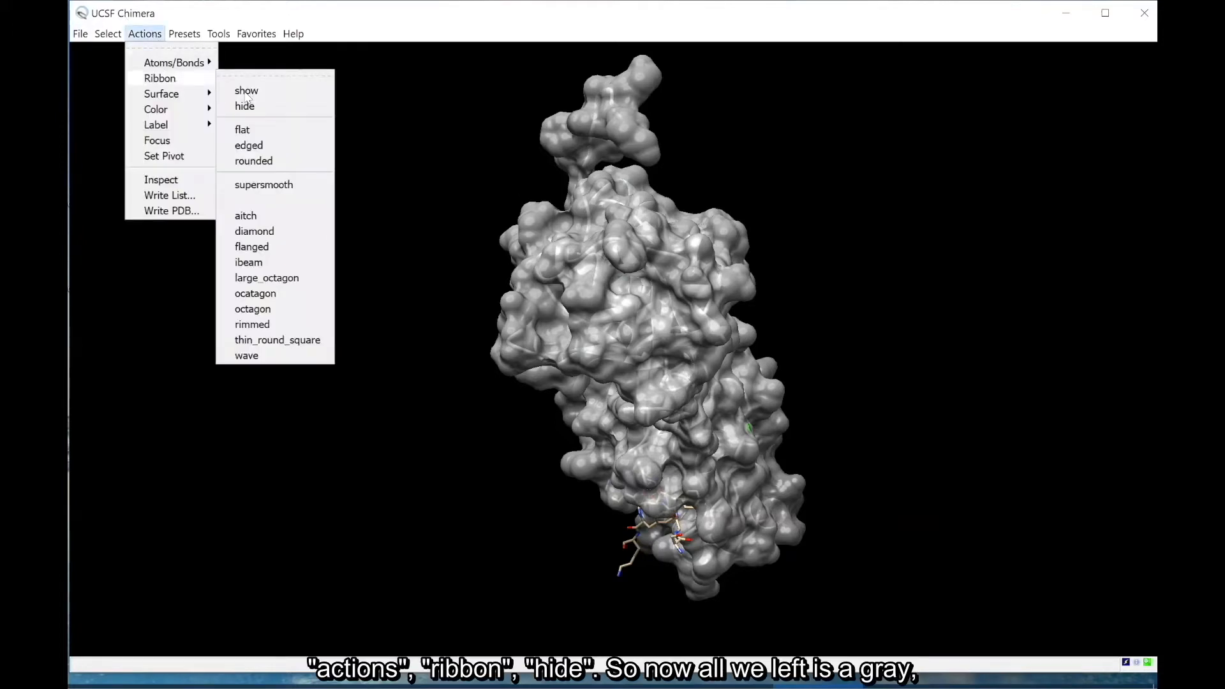
click(297, 107)
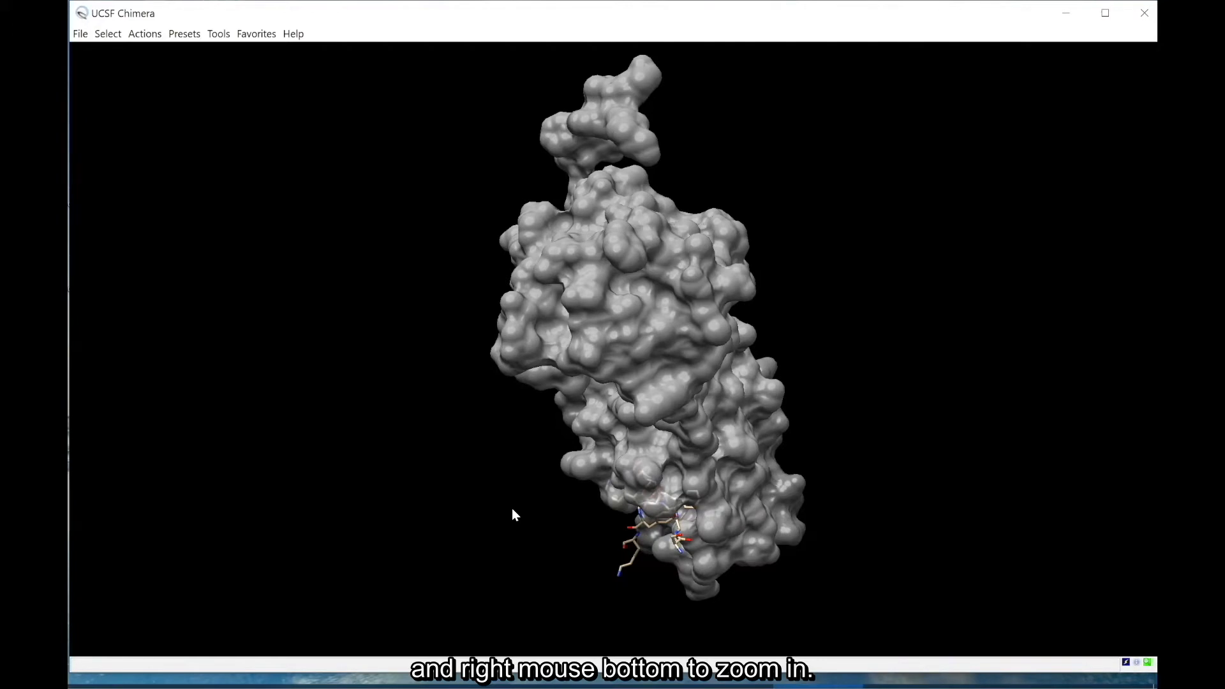
Examine up close how the stick-model substrate sits in the protein's active site.
drag(749, 350, 944, 488)
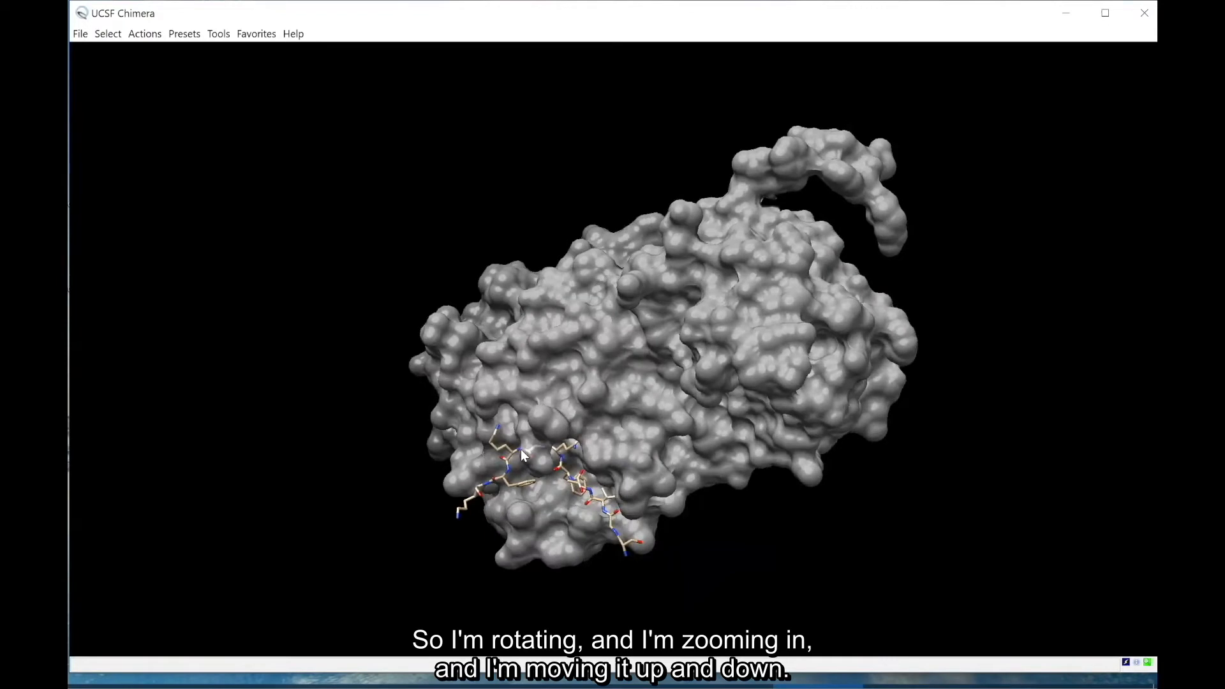
scroll(520, 453, up, 5)
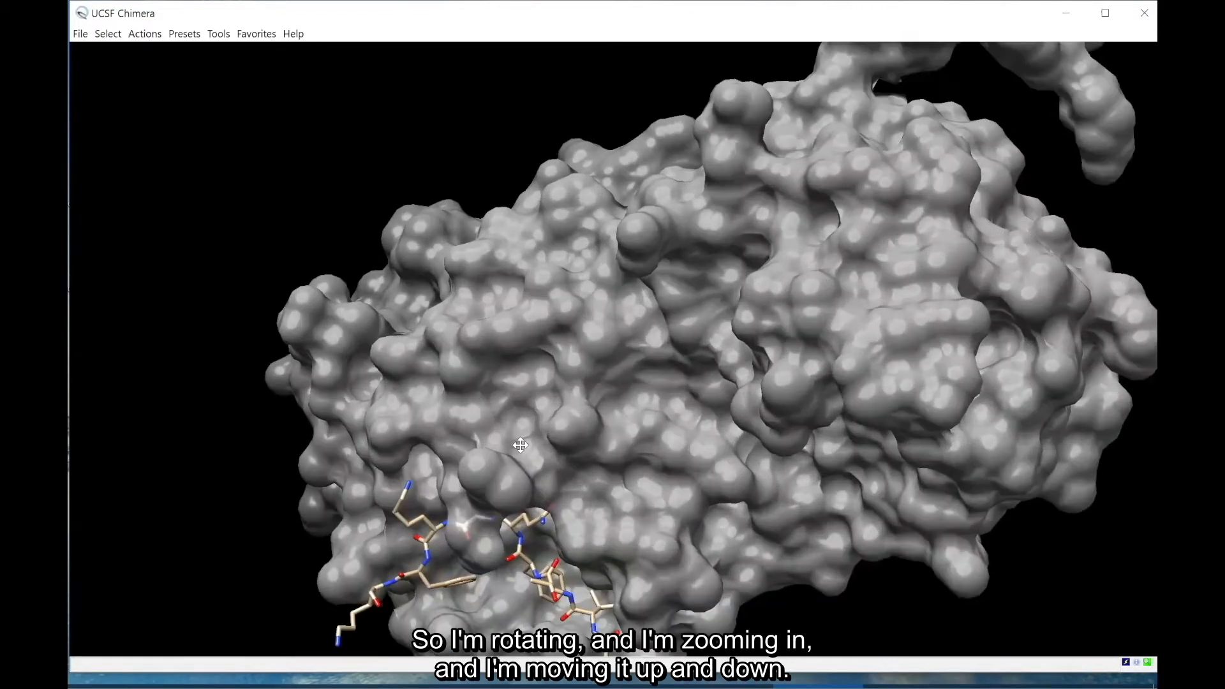
middle_drag(539, 369, 562, 281)
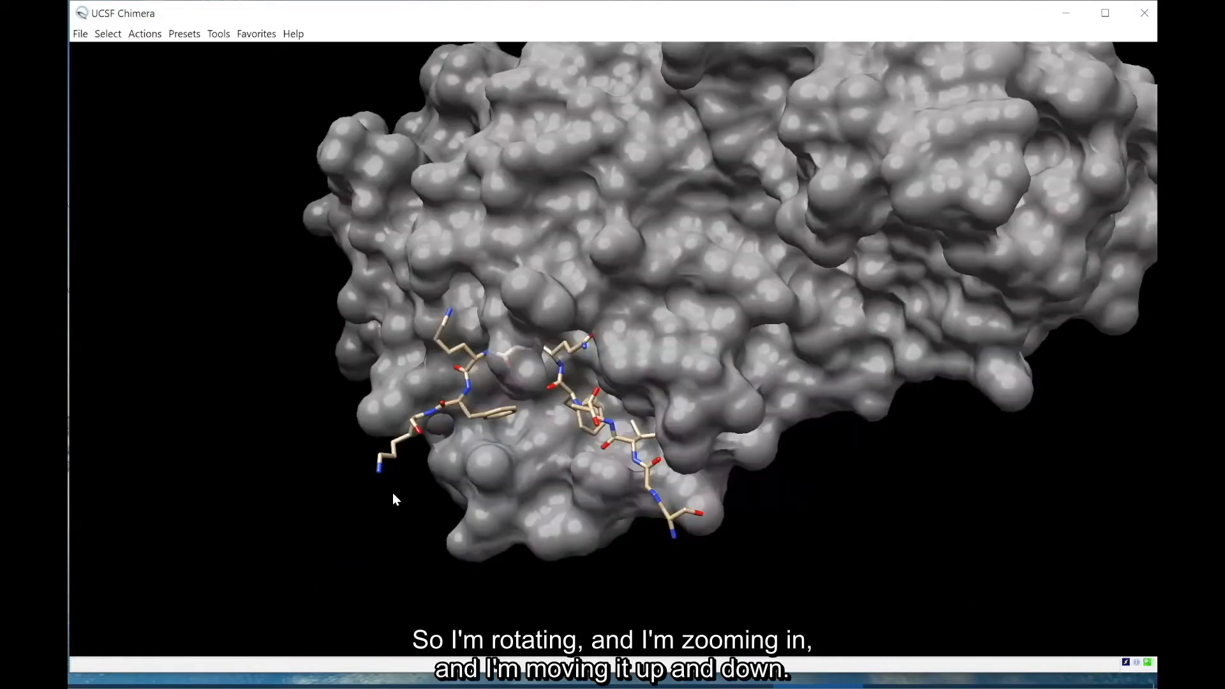
drag(337, 442, 340, 484)
drag(637, 494, 642, 355)
drag(696, 446, 722, 425)
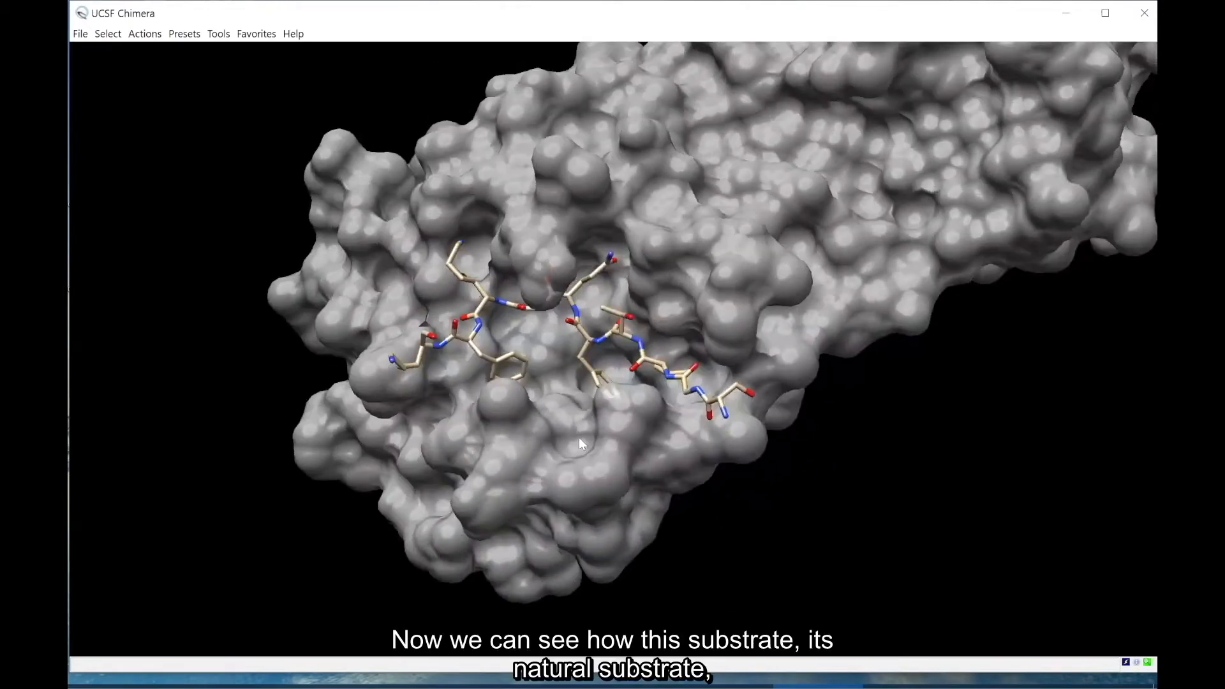
drag(398, 424, 408, 441)
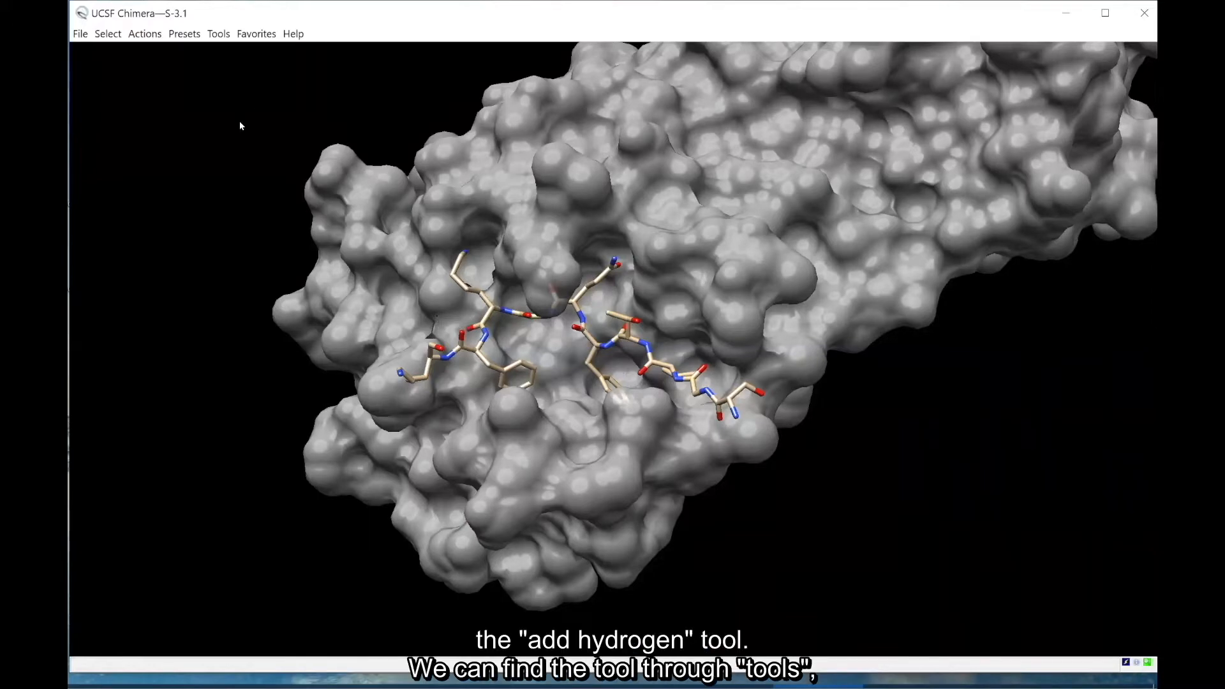
Add hydrogens to the substrate model 5B6O-S.pdb (#0.1) only, keeping the default method and histidine protonation settings.
click(223, 37)
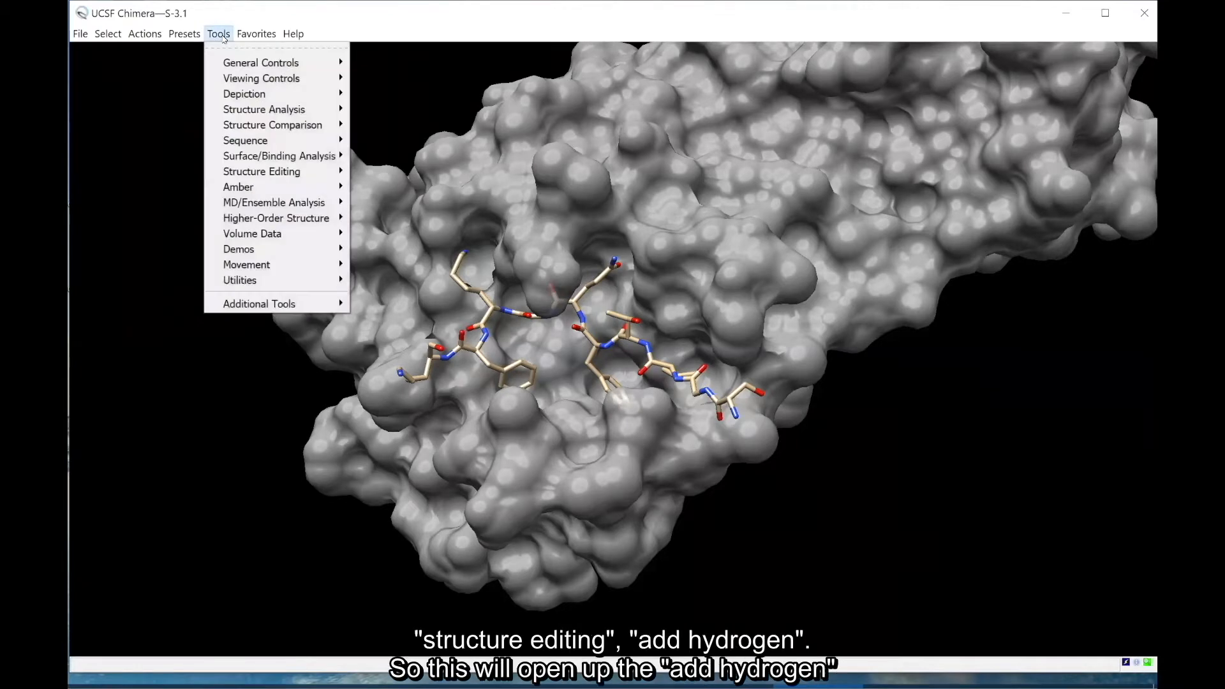
mouse_move(306, 171)
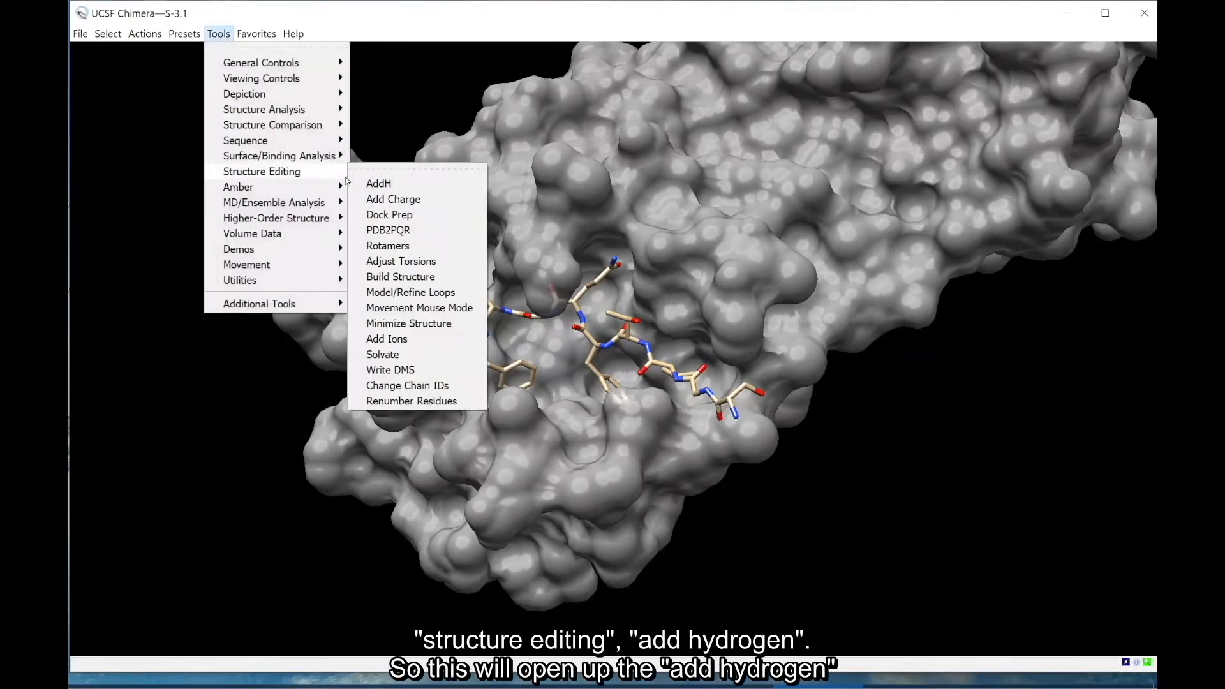
click(378, 183)
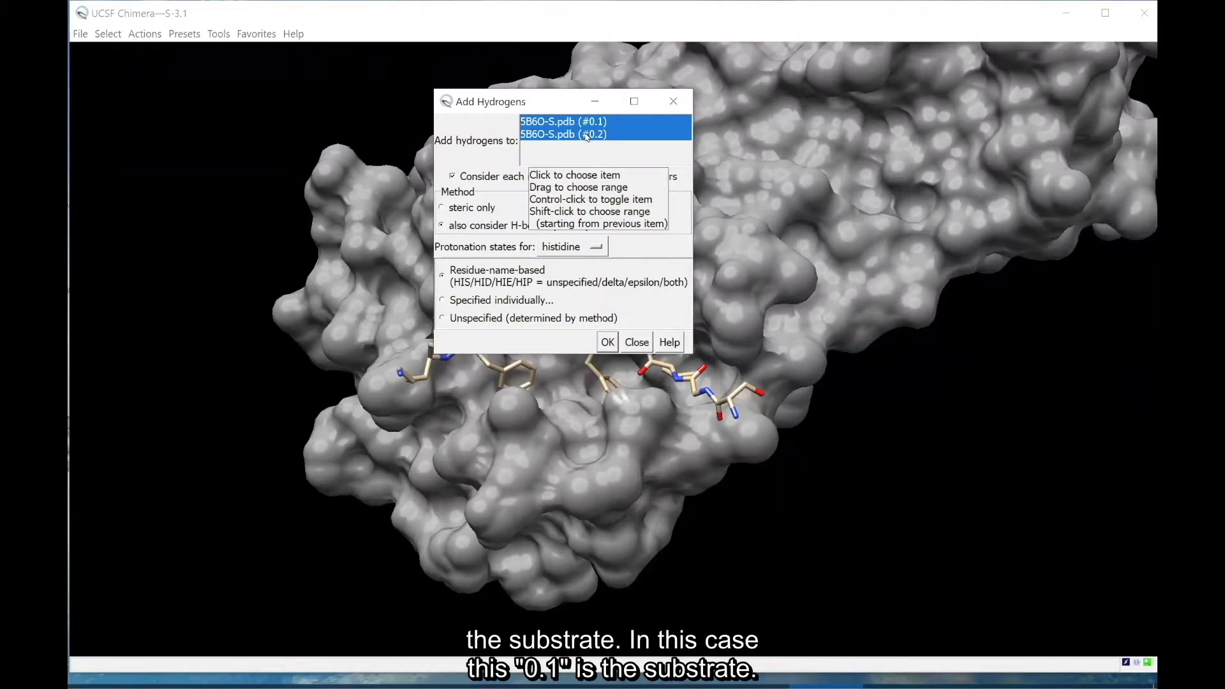
click(617, 124)
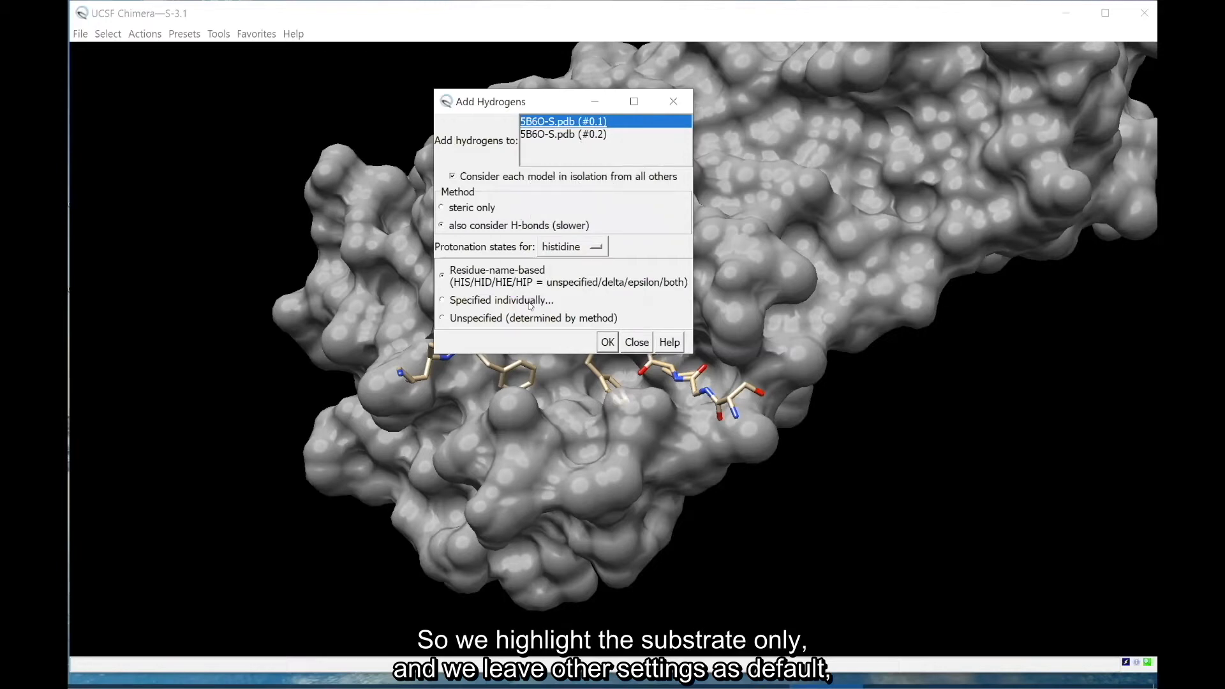
click(609, 343)
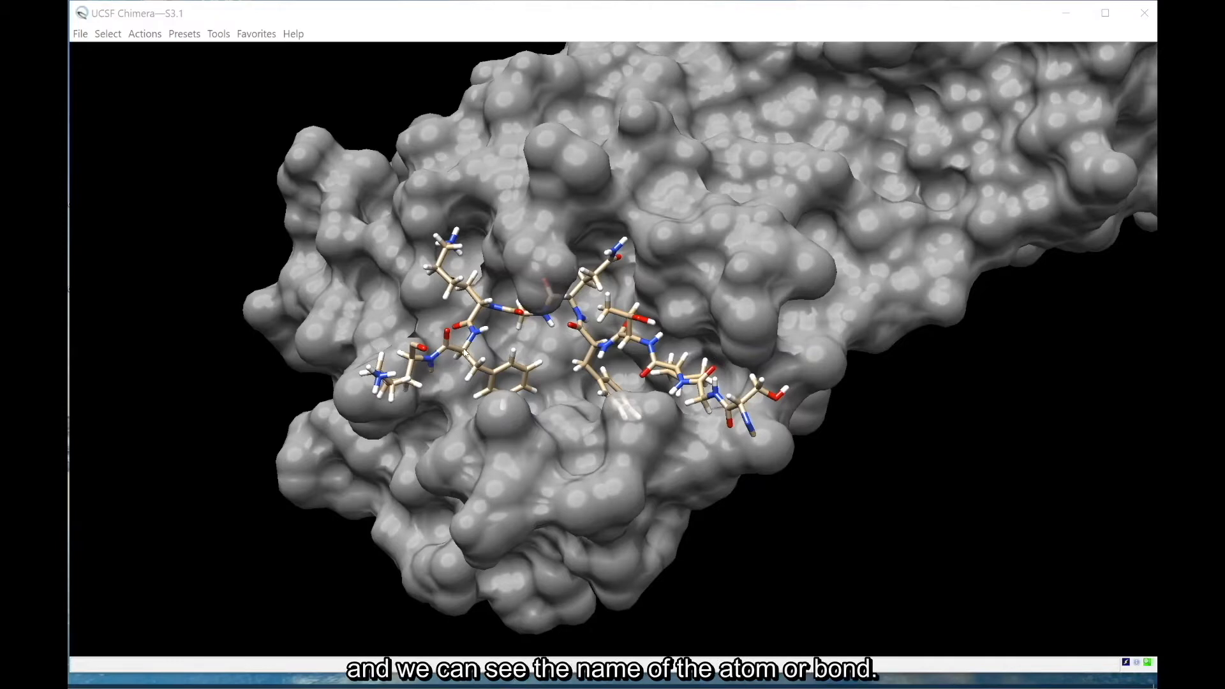
Identify the substrate's residues in the 3D view, select the whole serine 301 residue there, and clear that selection.
mouse_move(464, 353)
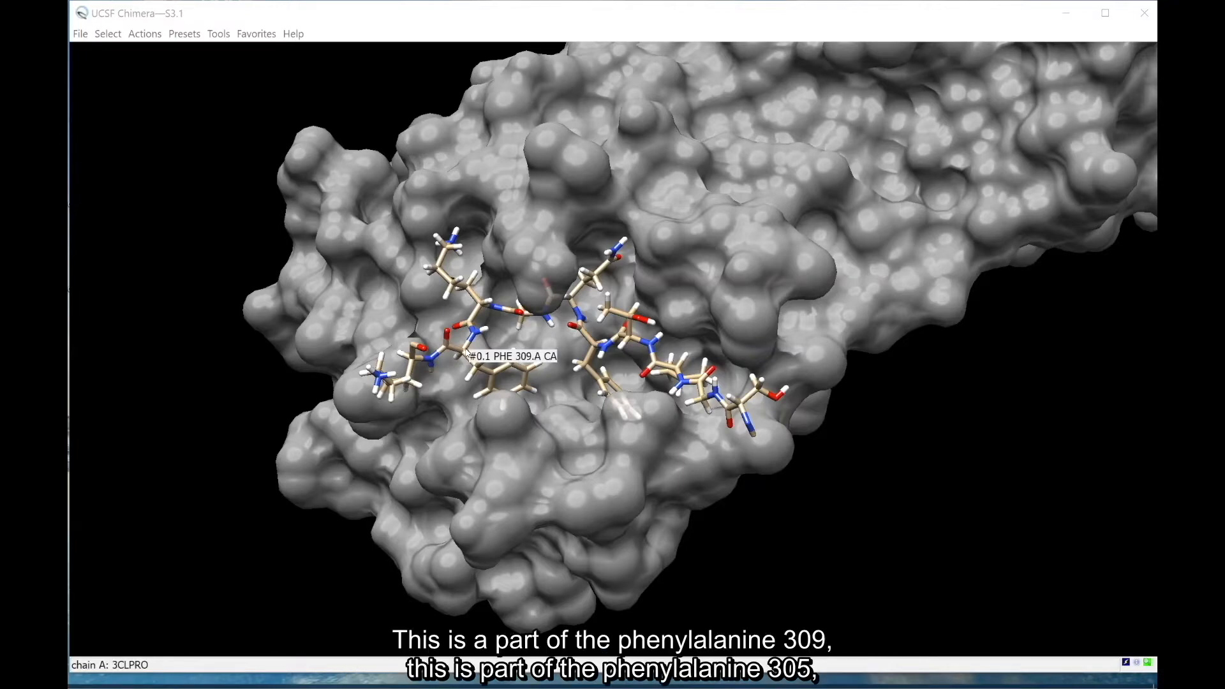
mouse_move(585, 338)
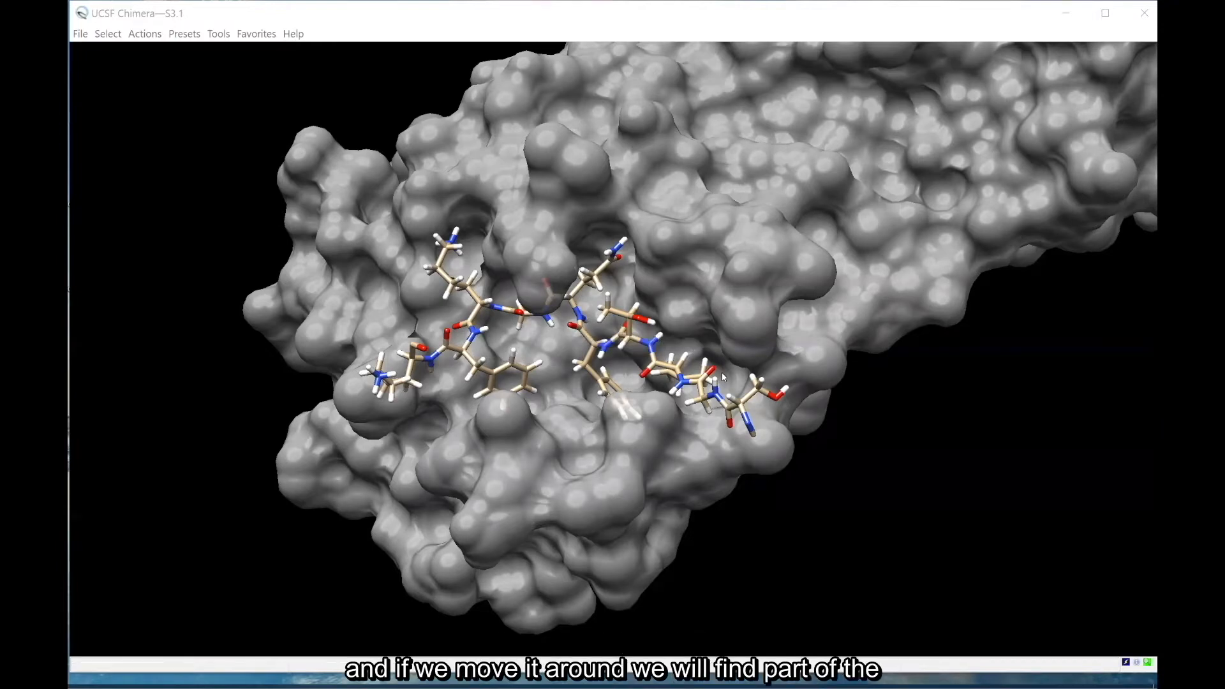
mouse_move(768, 398)
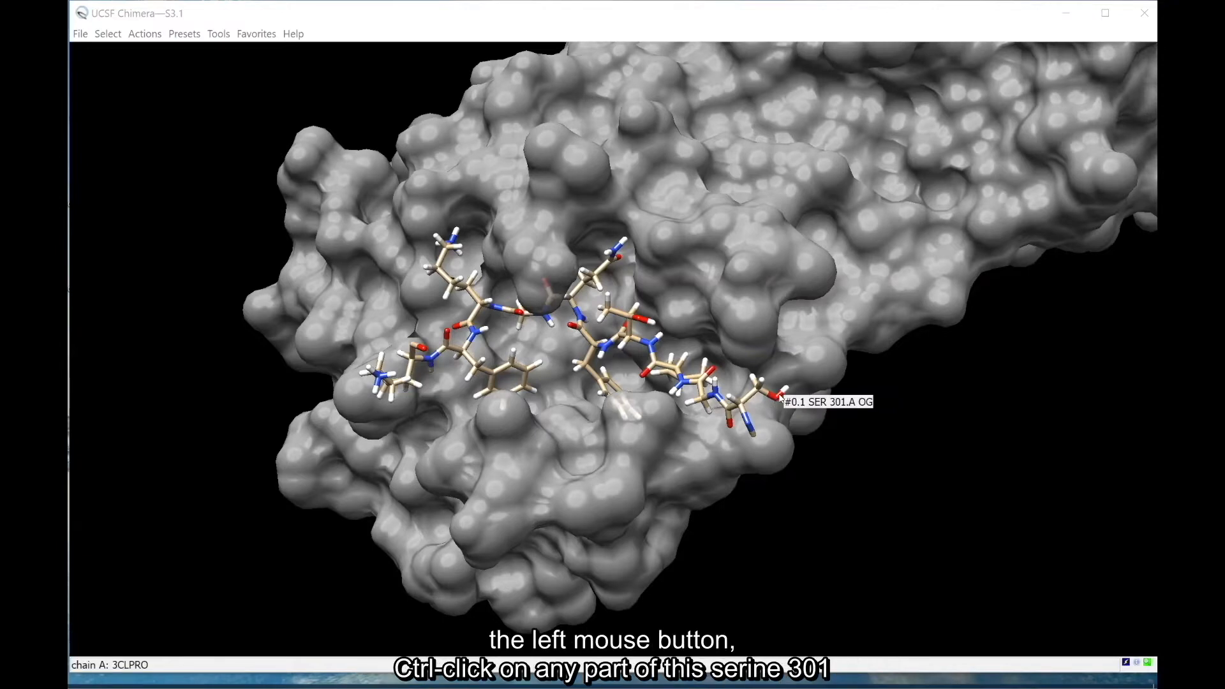
ctrl+click(780, 397)
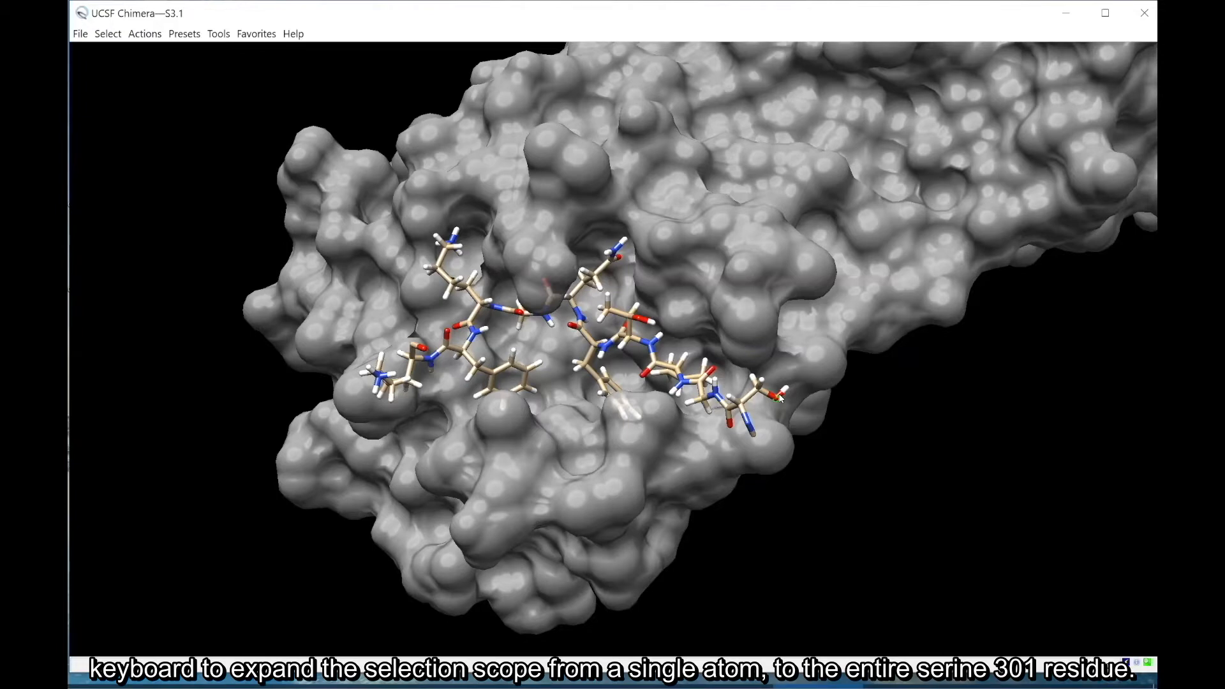
key(Up)
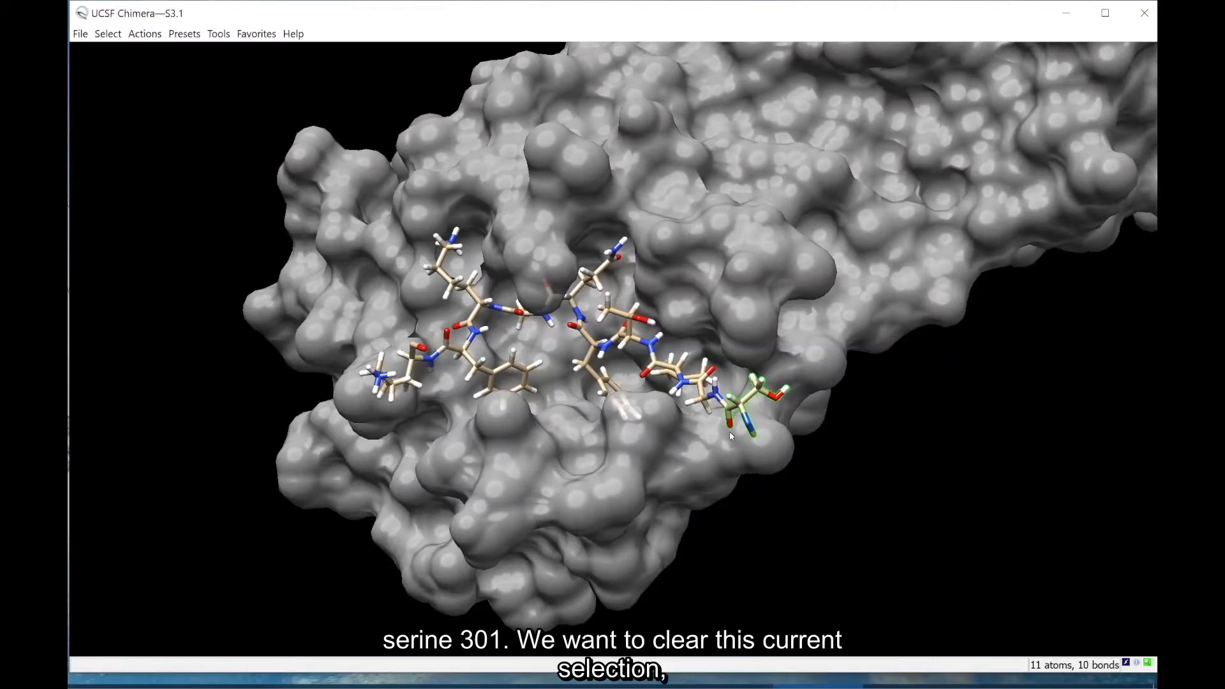
click(103, 32)
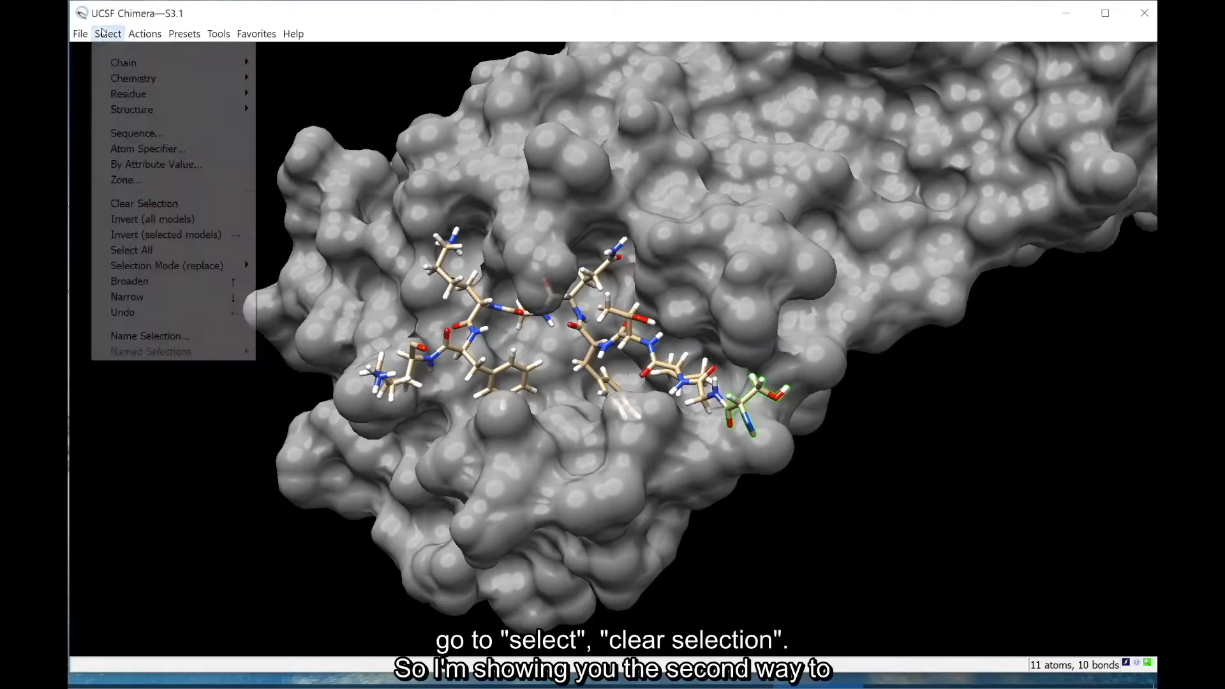
click(164, 204)
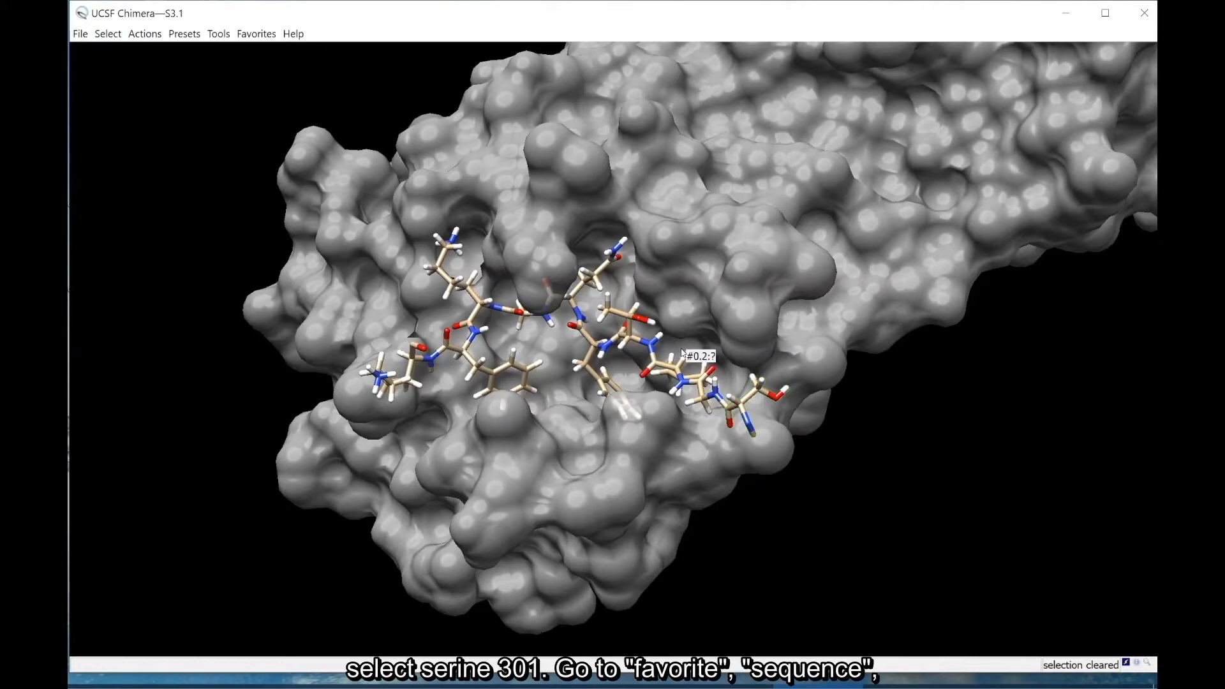
Display the sequence of the substrate model 5B6O-S.pdb (#0.1) chain A and place its window over the structure.
click(268, 37)
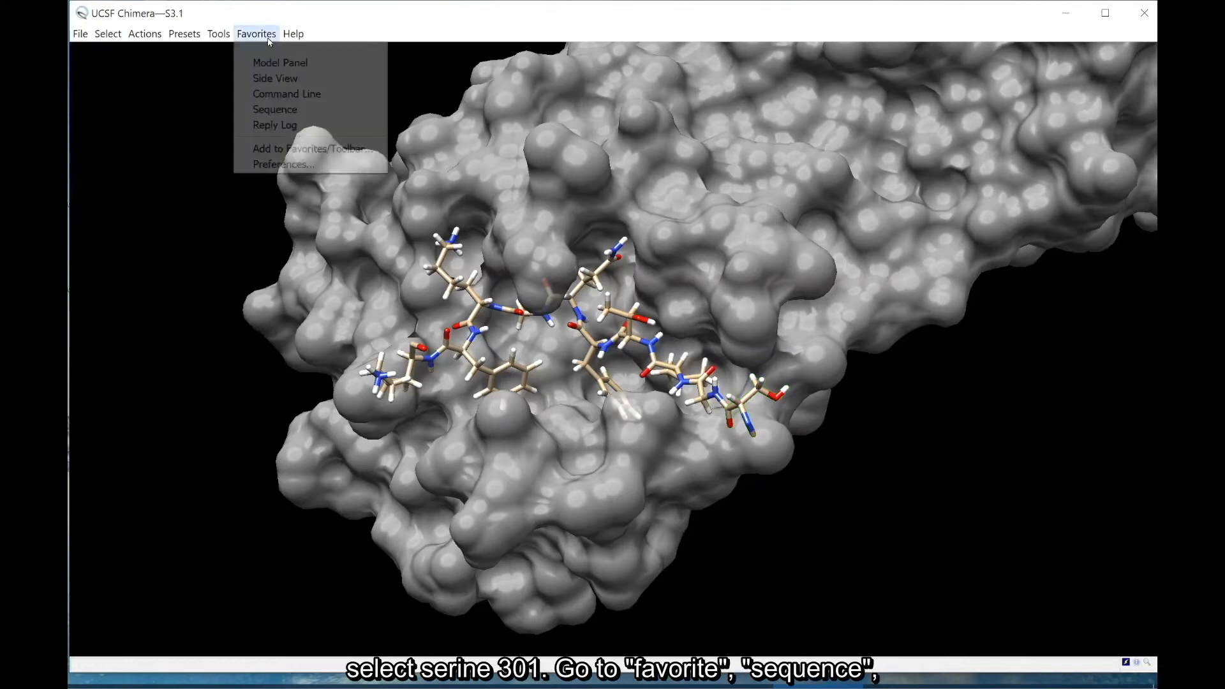
click(274, 110)
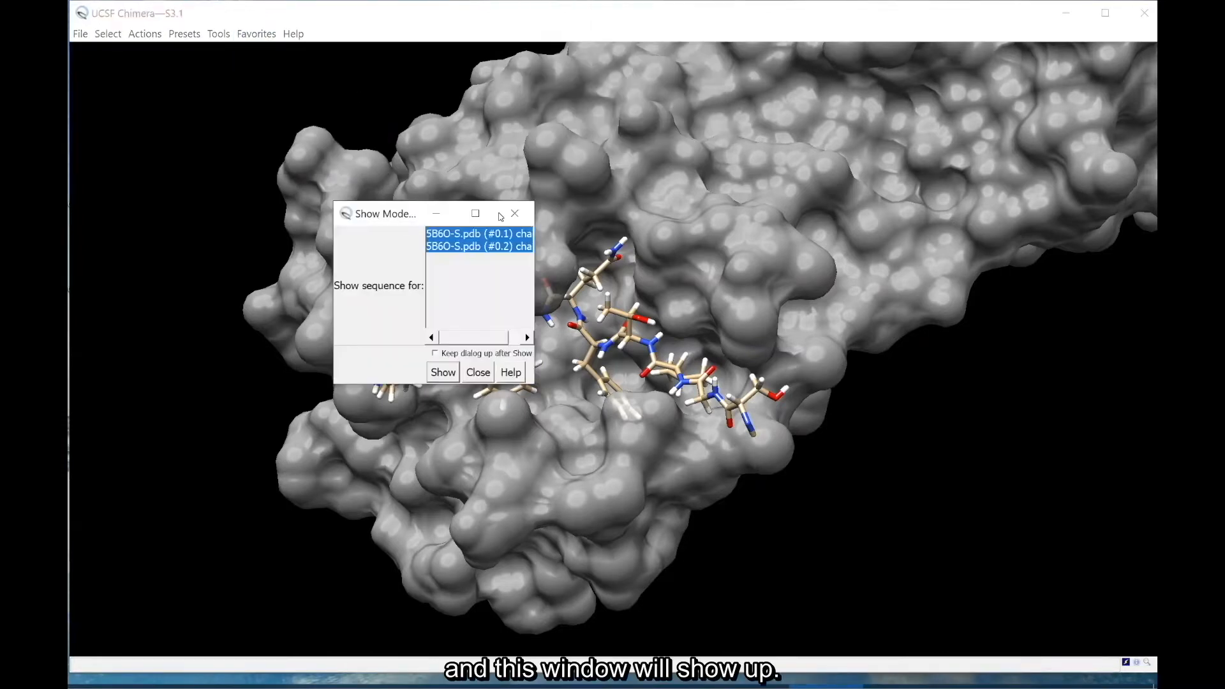
drag(537, 272, 745, 272)
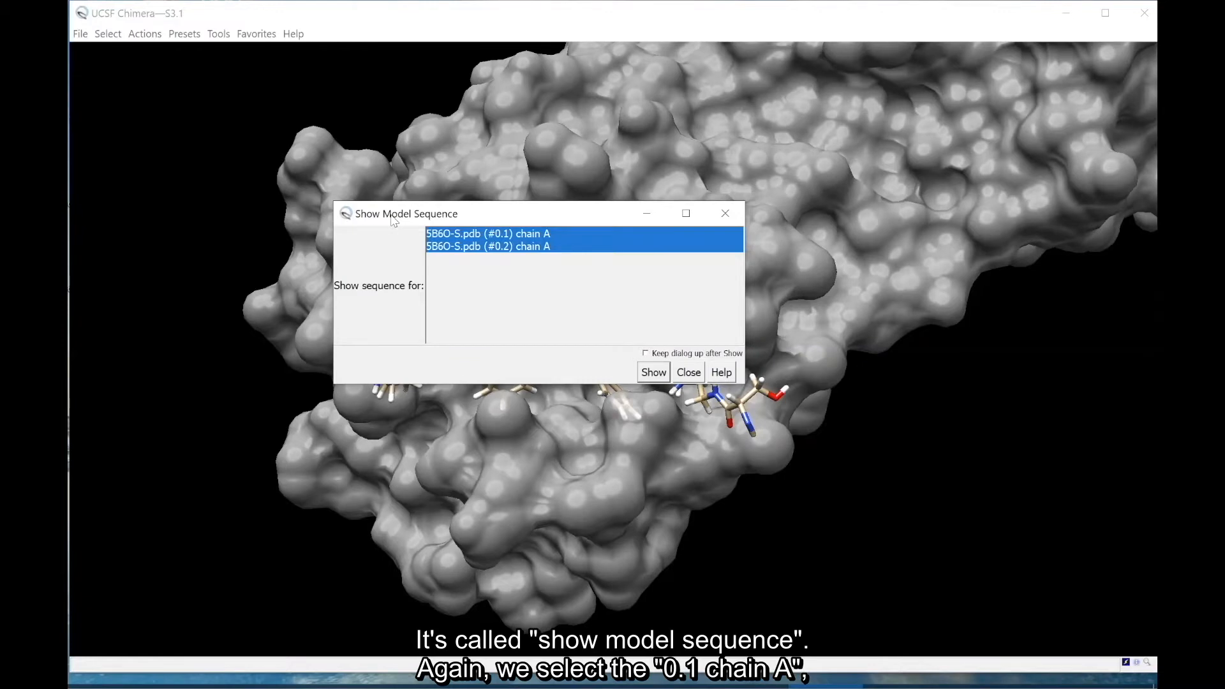
click(580, 235)
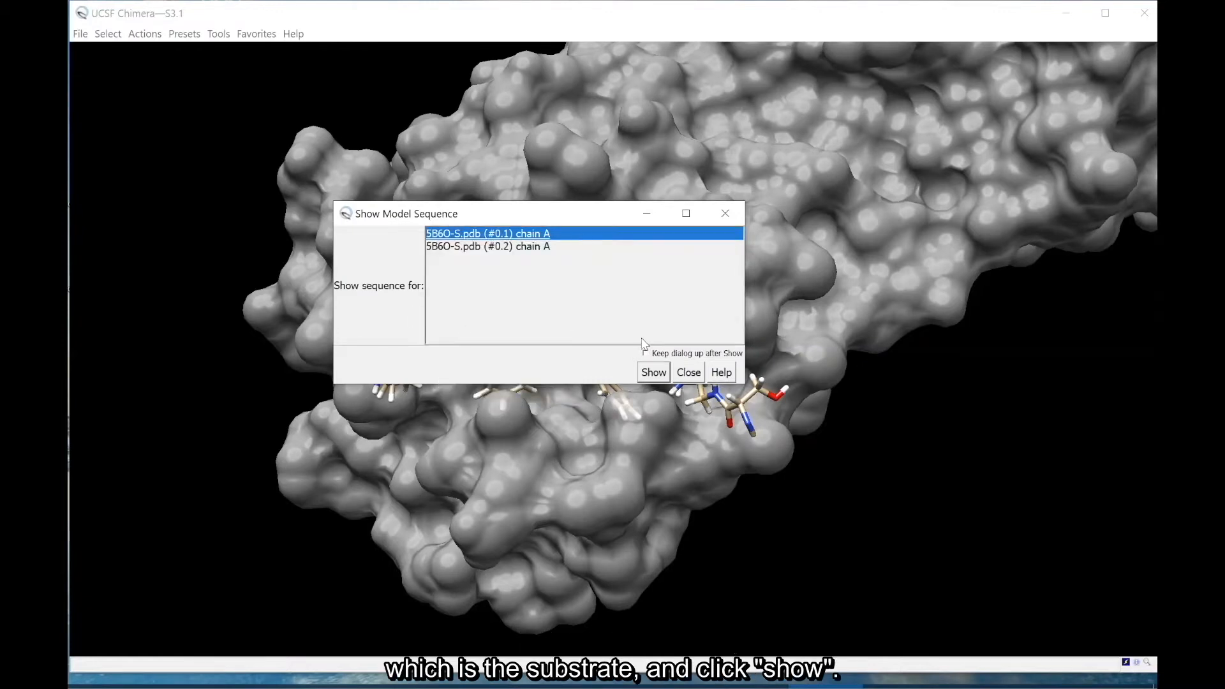
click(654, 373)
drag(550, 46, 566, 8)
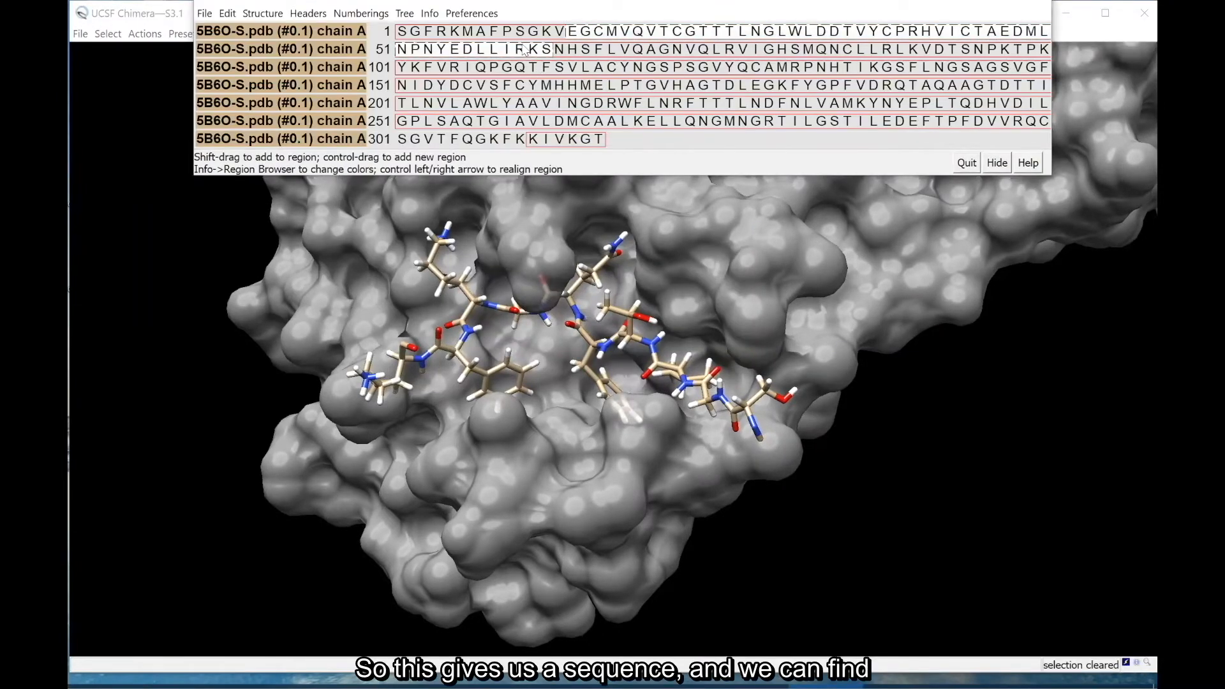
drag(522, 44, 507, 100)
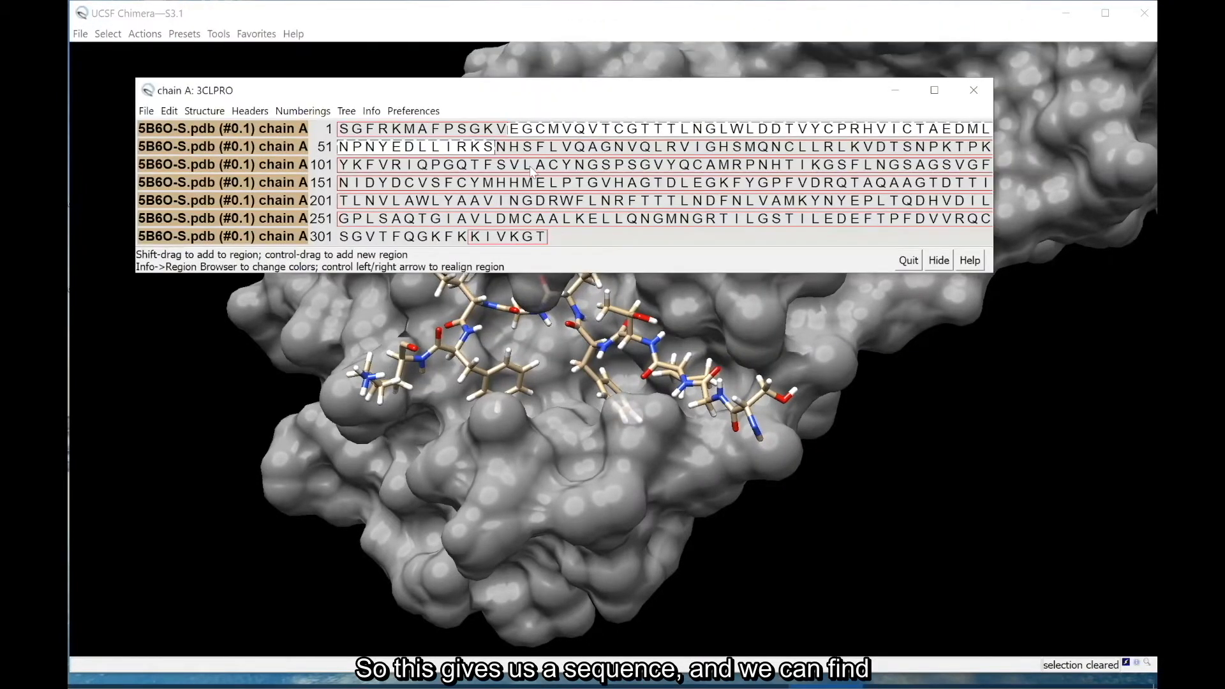
Select serine 301 in the sequence, close the sequence window, and delete that residue's atoms and bonds from the substrate.
click(344, 237)
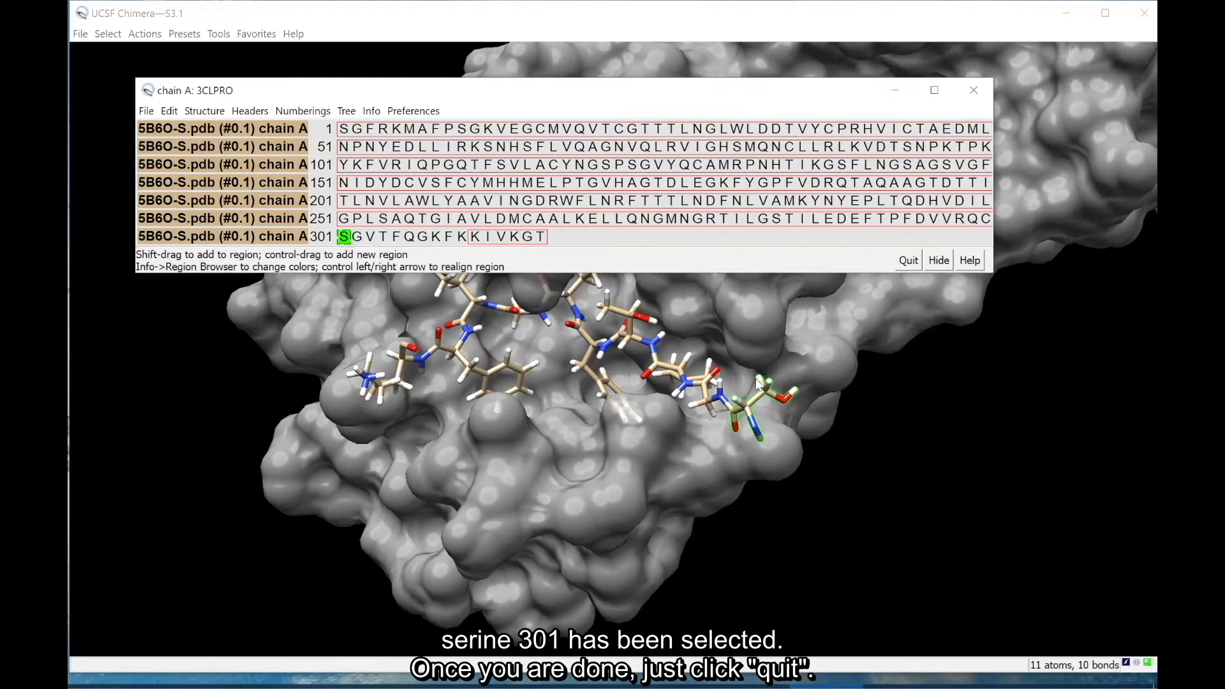
click(909, 261)
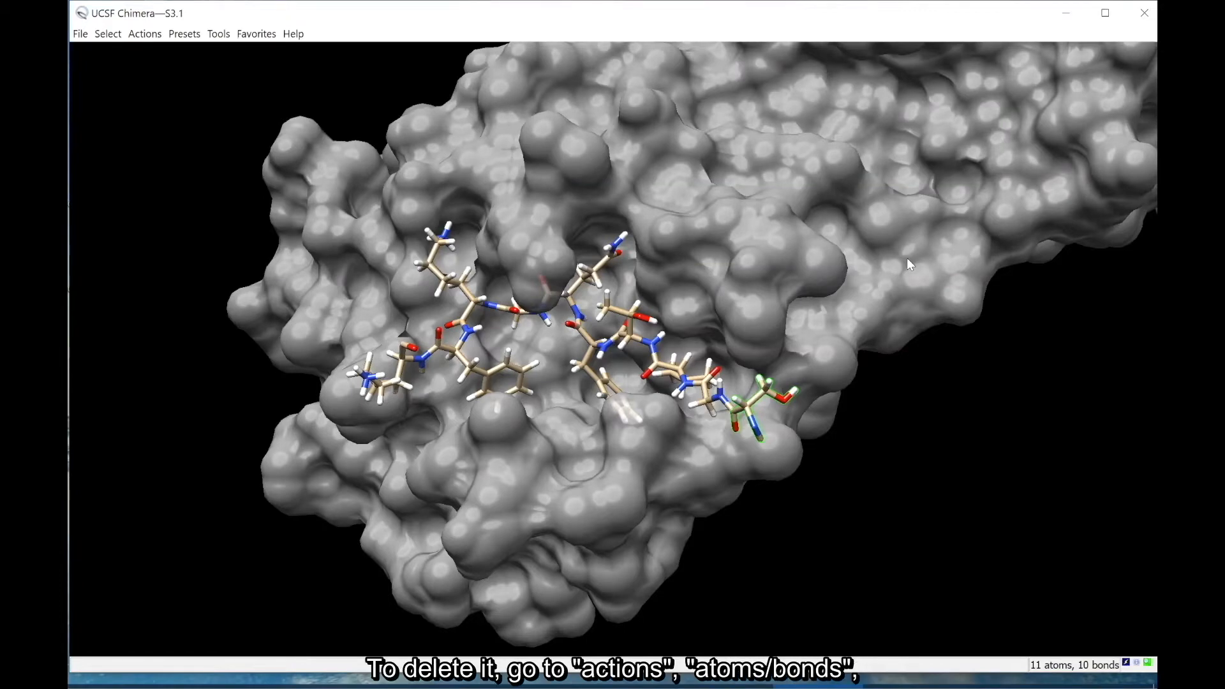
click(141, 35)
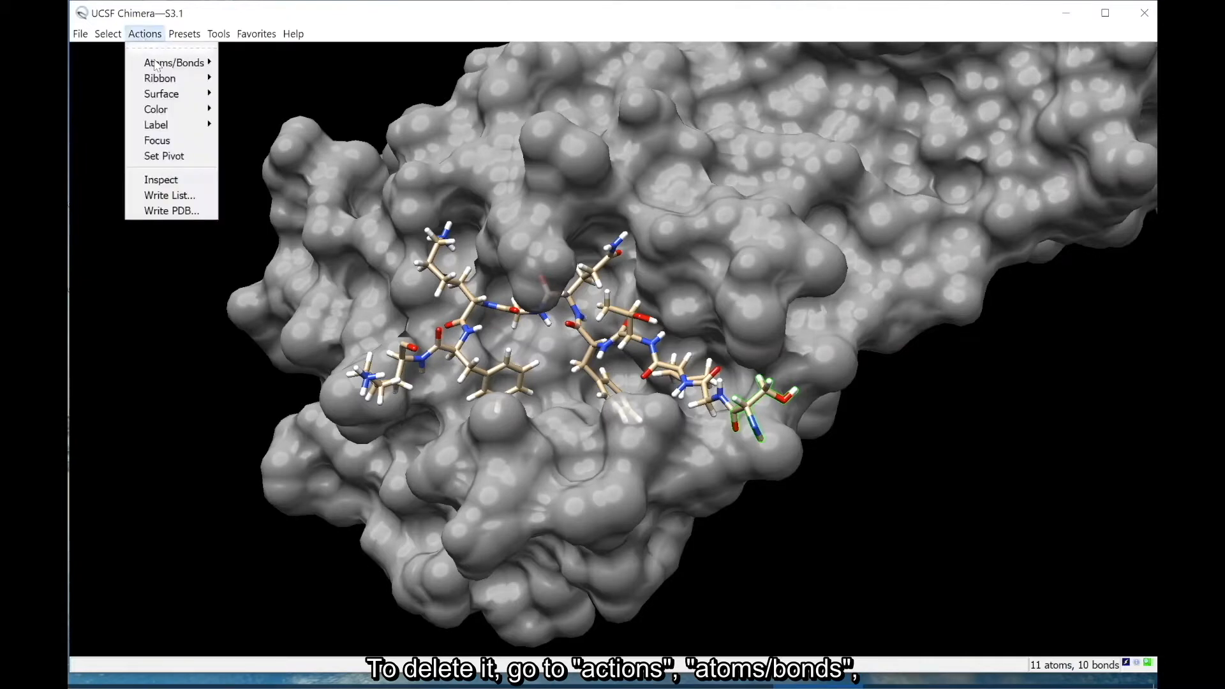
mouse_move(157, 61)
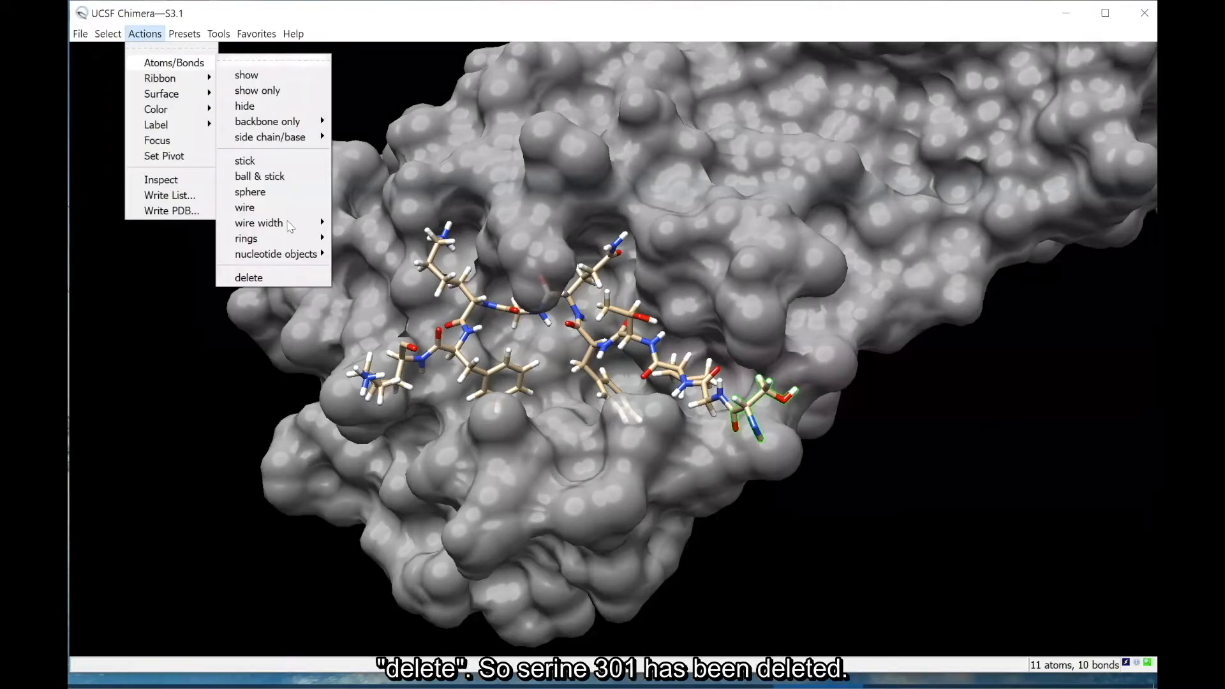
click(279, 277)
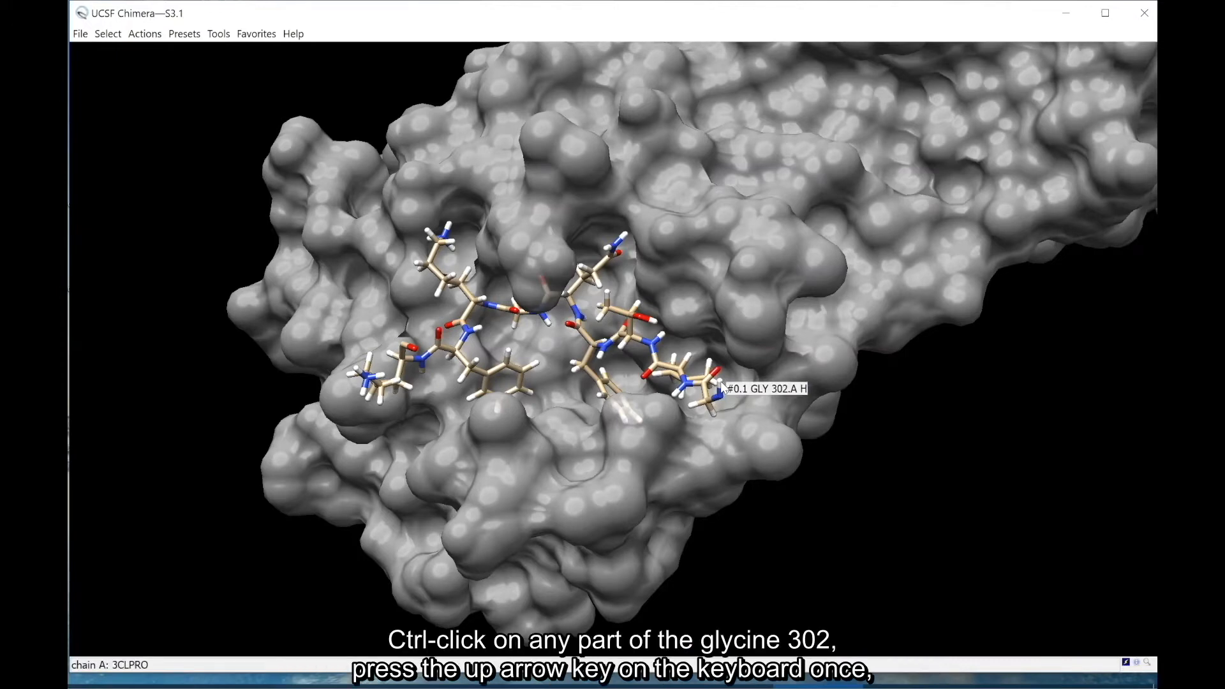
Select the entire glycine 302 residue of the substrate and delete its atoms and bonds.
ctrl+click(721, 386)
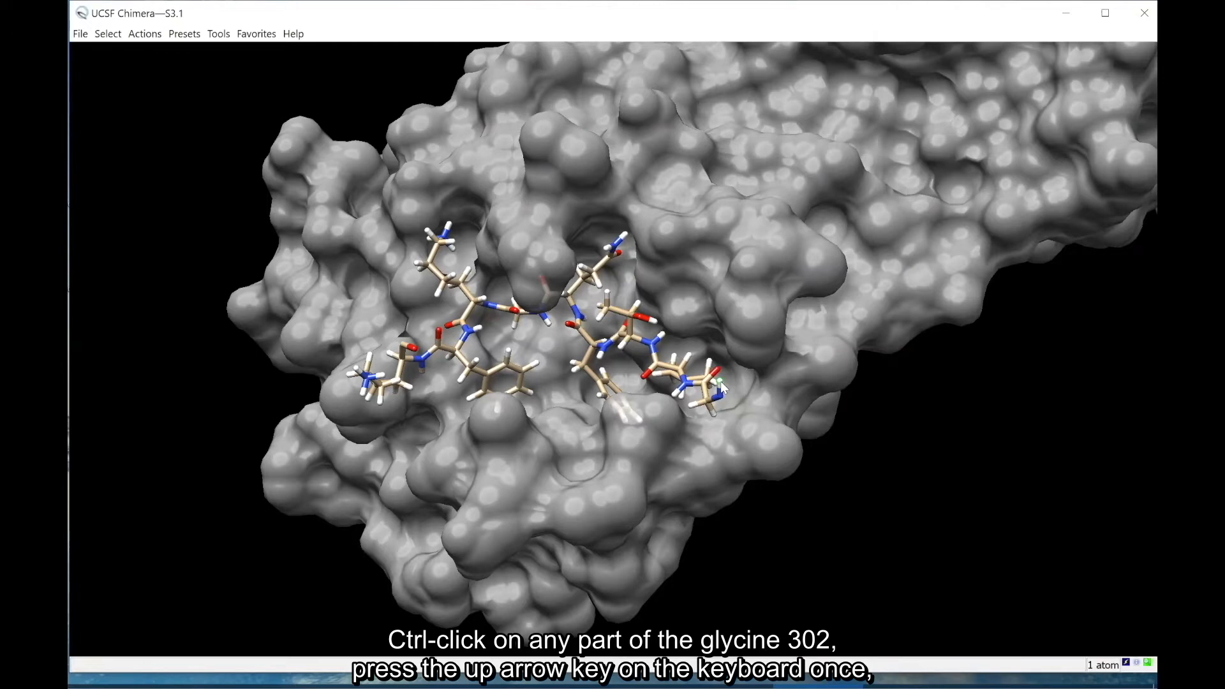
key(Up)
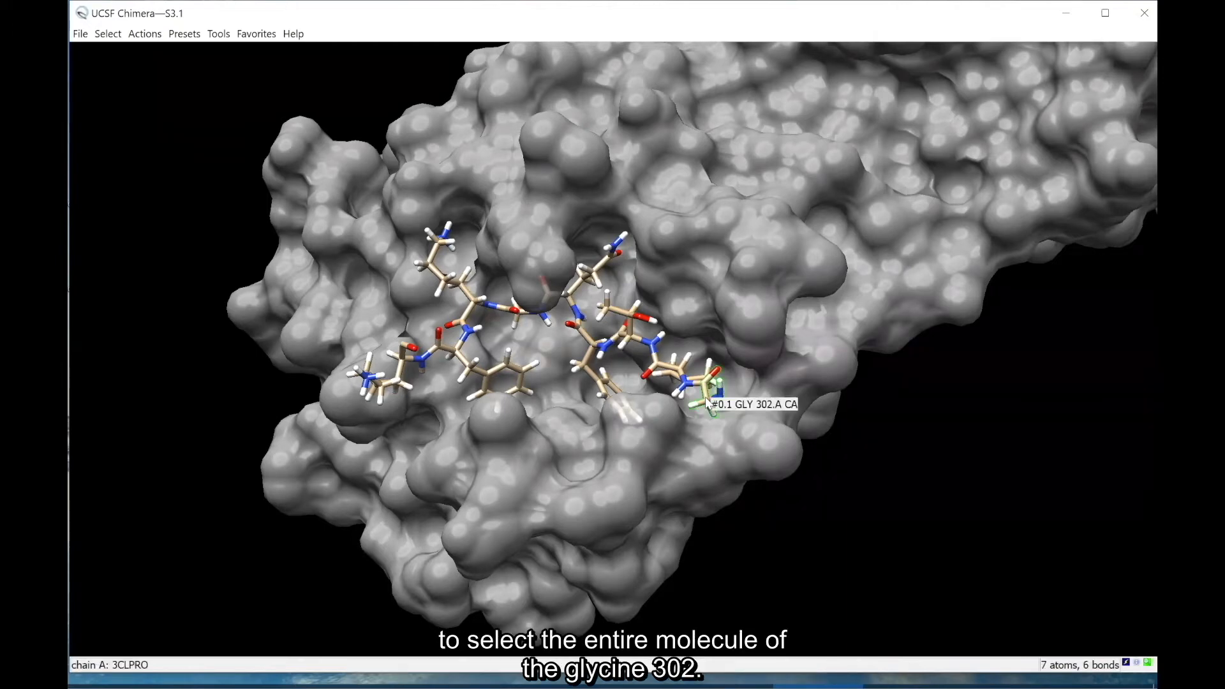
click(145, 33)
mouse_move(163, 67)
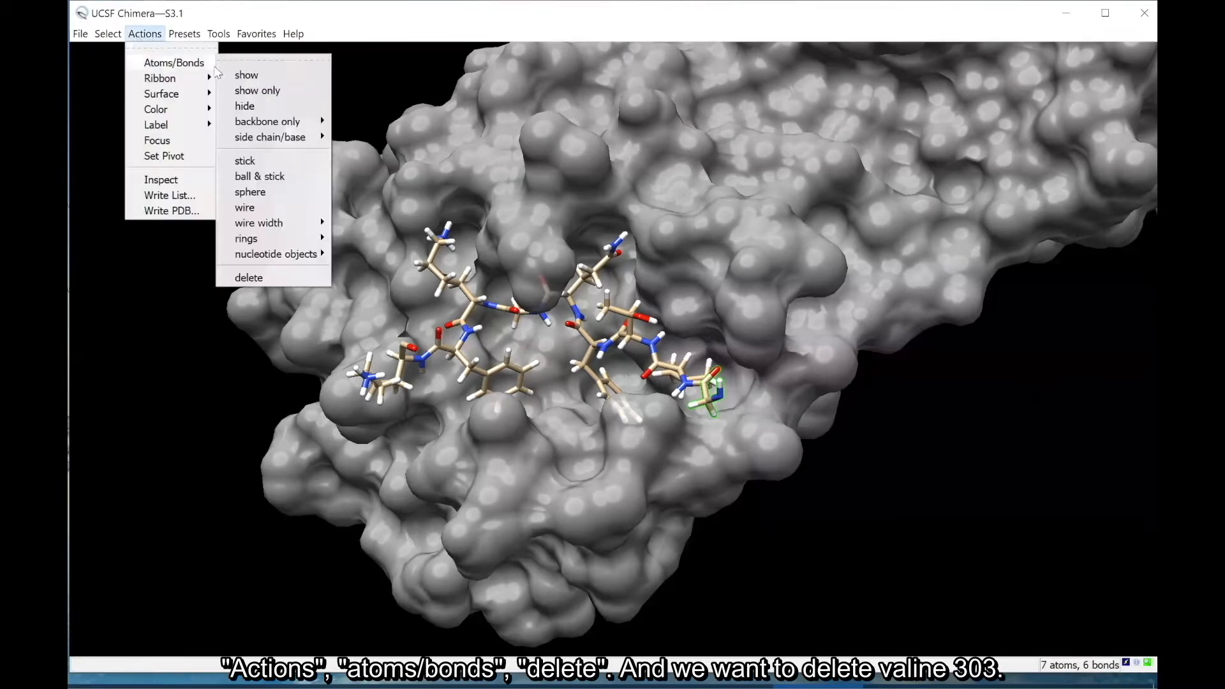
click(268, 283)
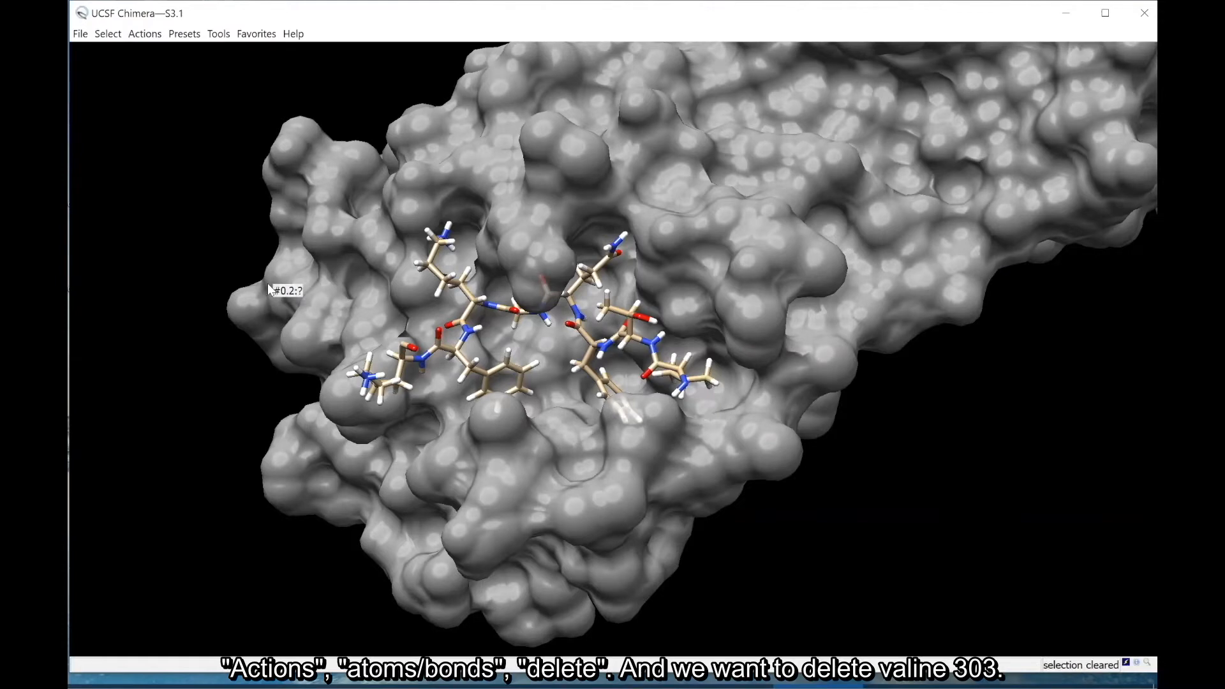
Select the entire valine 303 residue of the substrate and delete its atoms and bonds.
ctrl+click(709, 369)
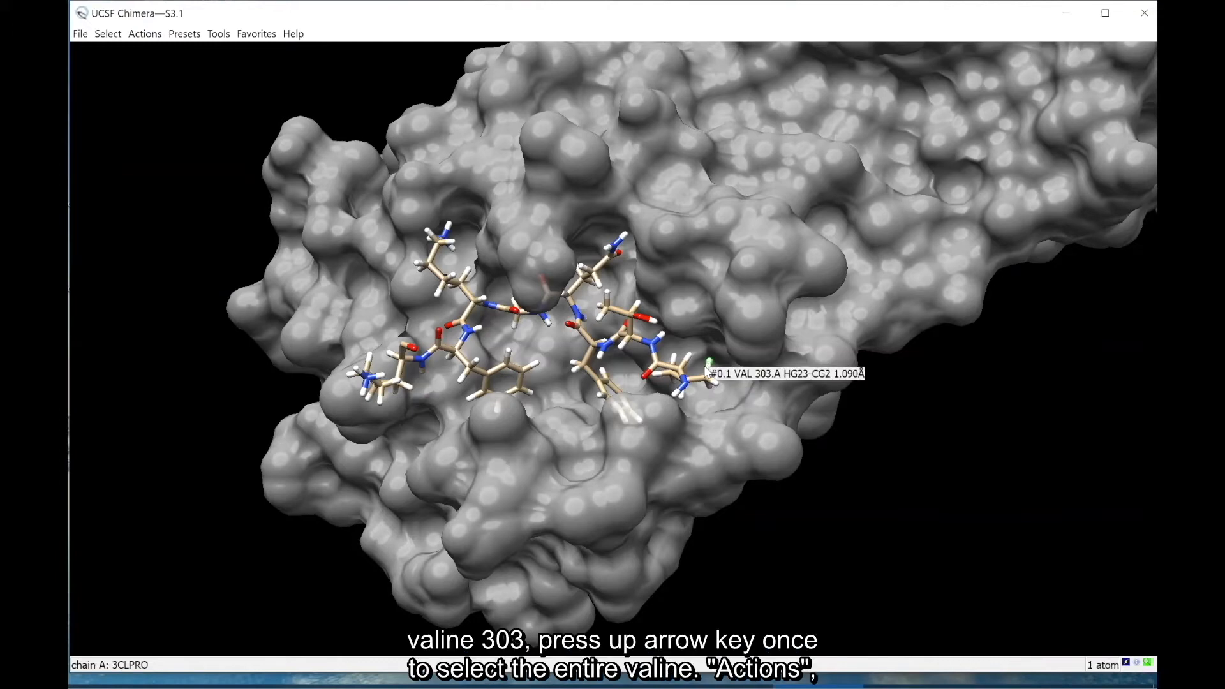
key(Up)
click(145, 34)
mouse_move(169, 62)
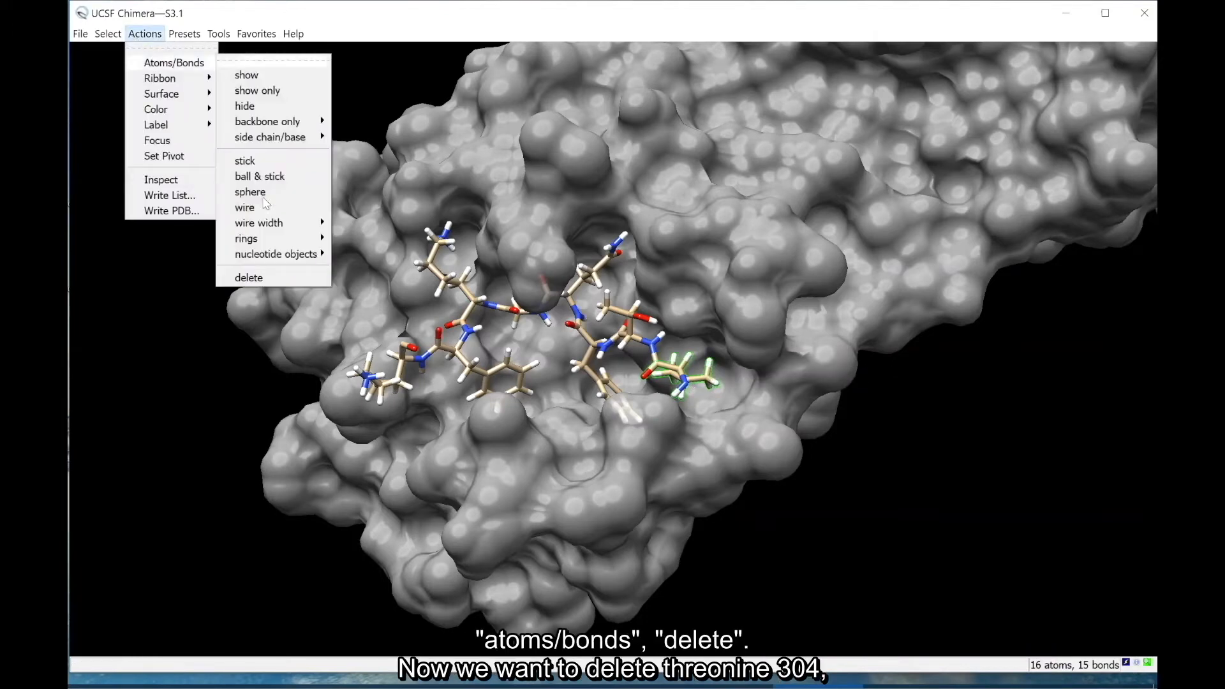
click(265, 278)
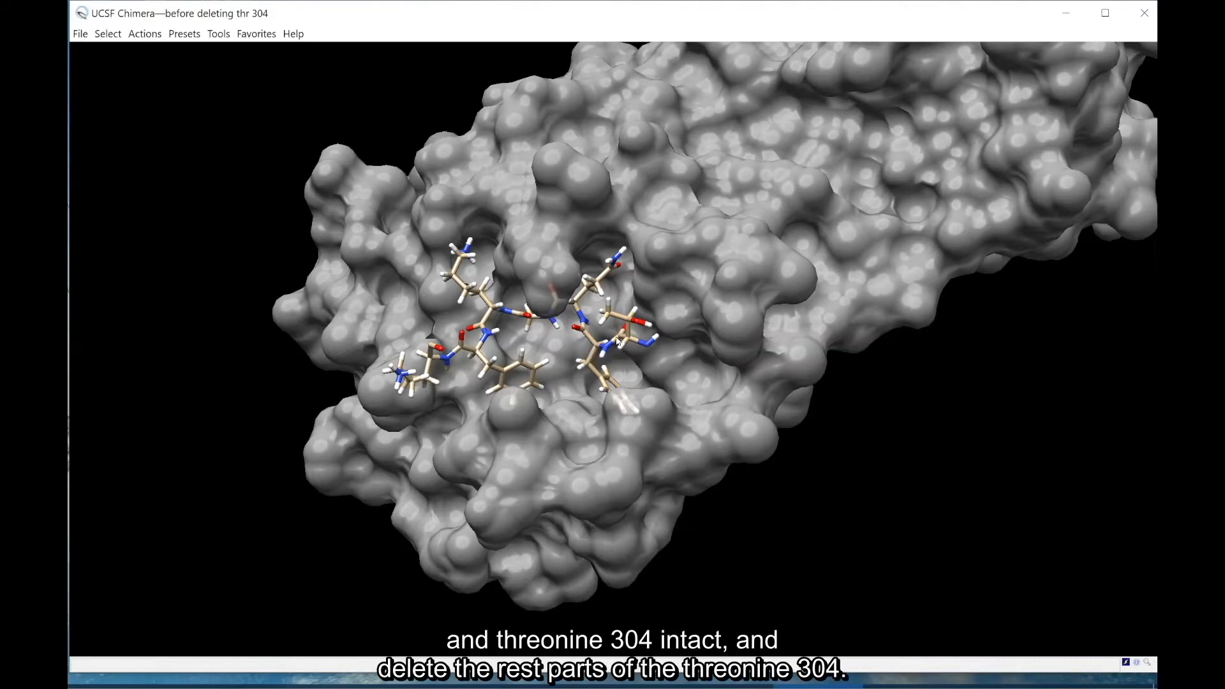
Select the atoms and bonds of the substrate's threonine 304, leaving out its amide carbonyl, and delete the selection.
drag(617, 340, 624, 315)
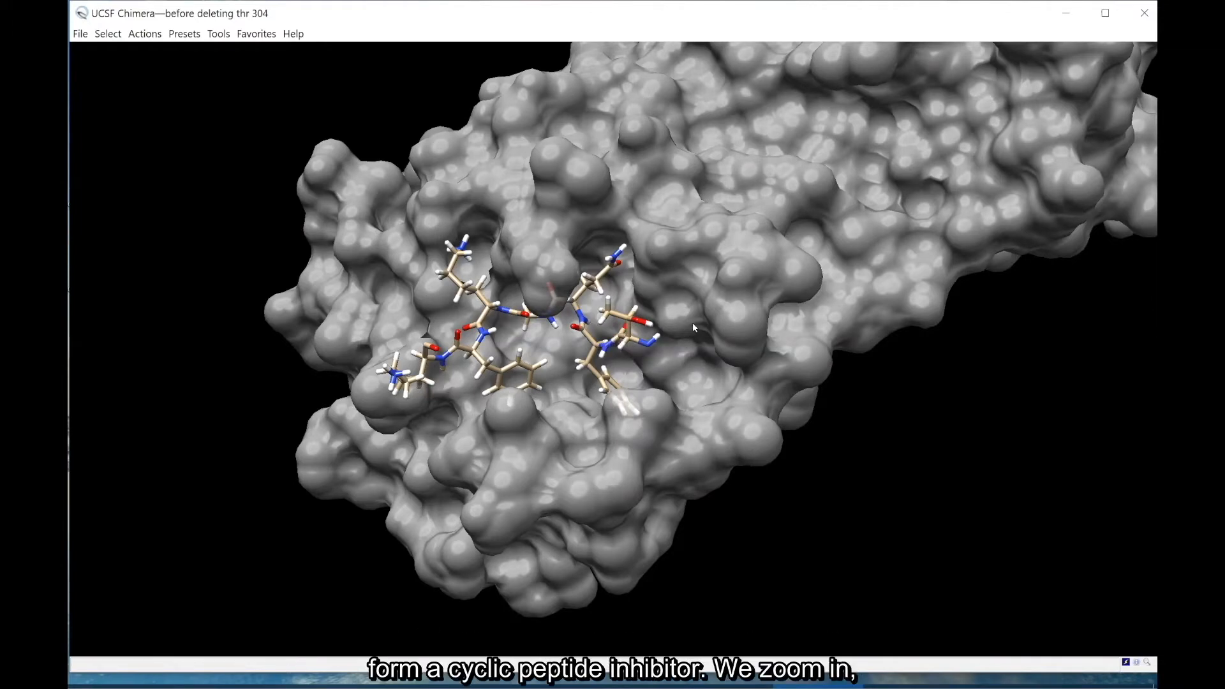
scroll(603, 363, up, 10)
scroll(603, 361, up, 5)
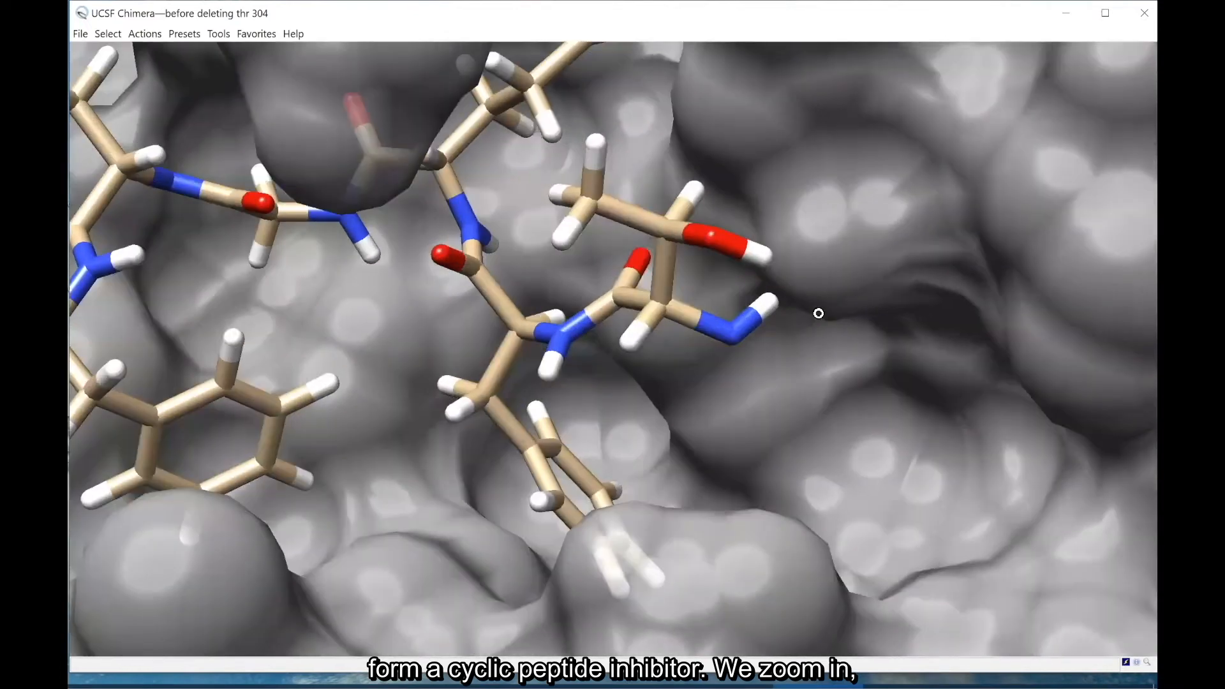
scroll(817, 312, up, 5)
drag(815, 315, 816, 315)
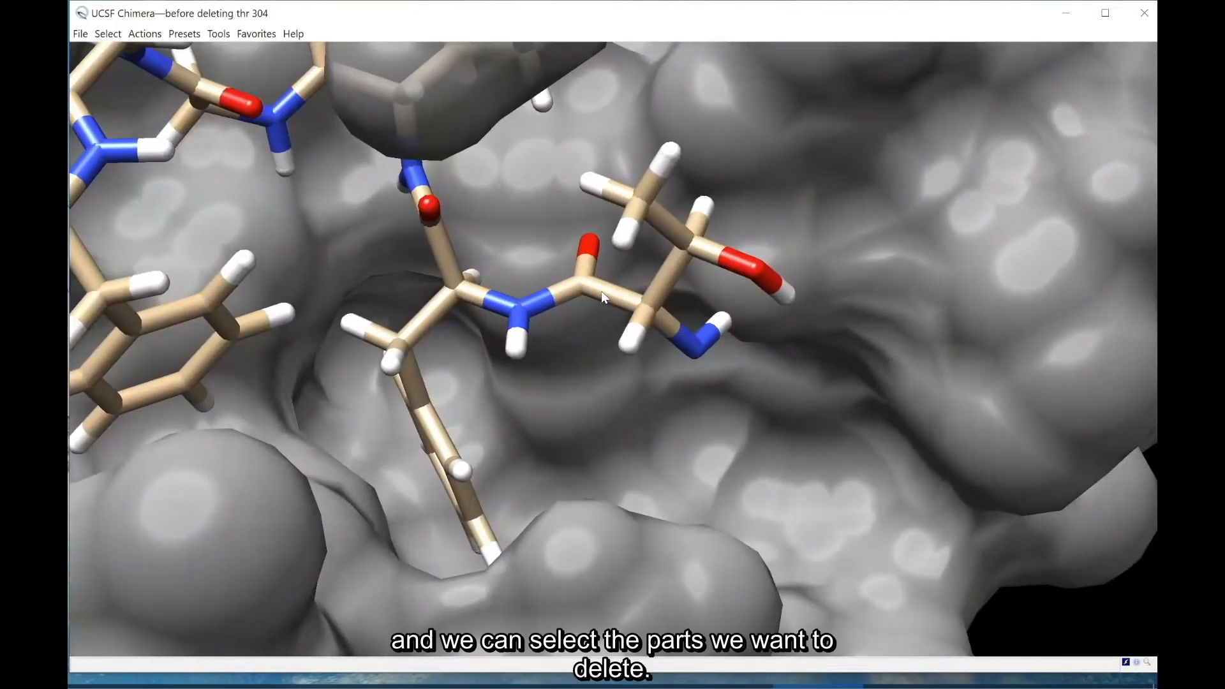
drag(686, 251, 684, 320)
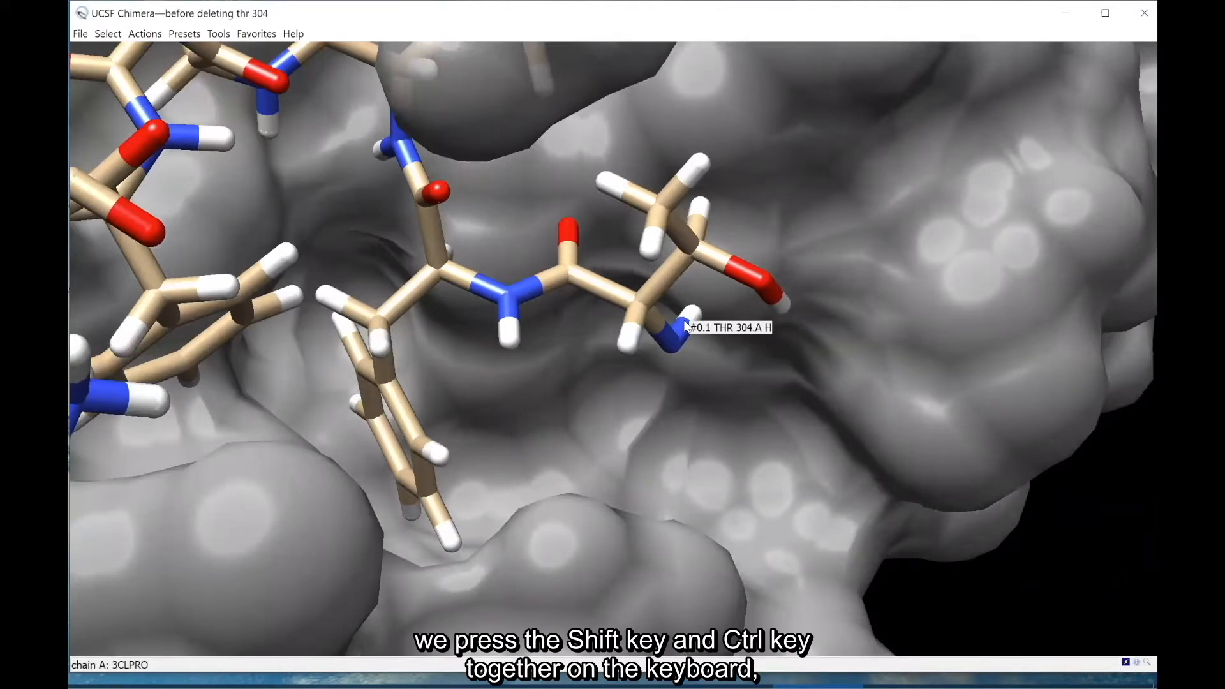
ctrl+click(605, 287)
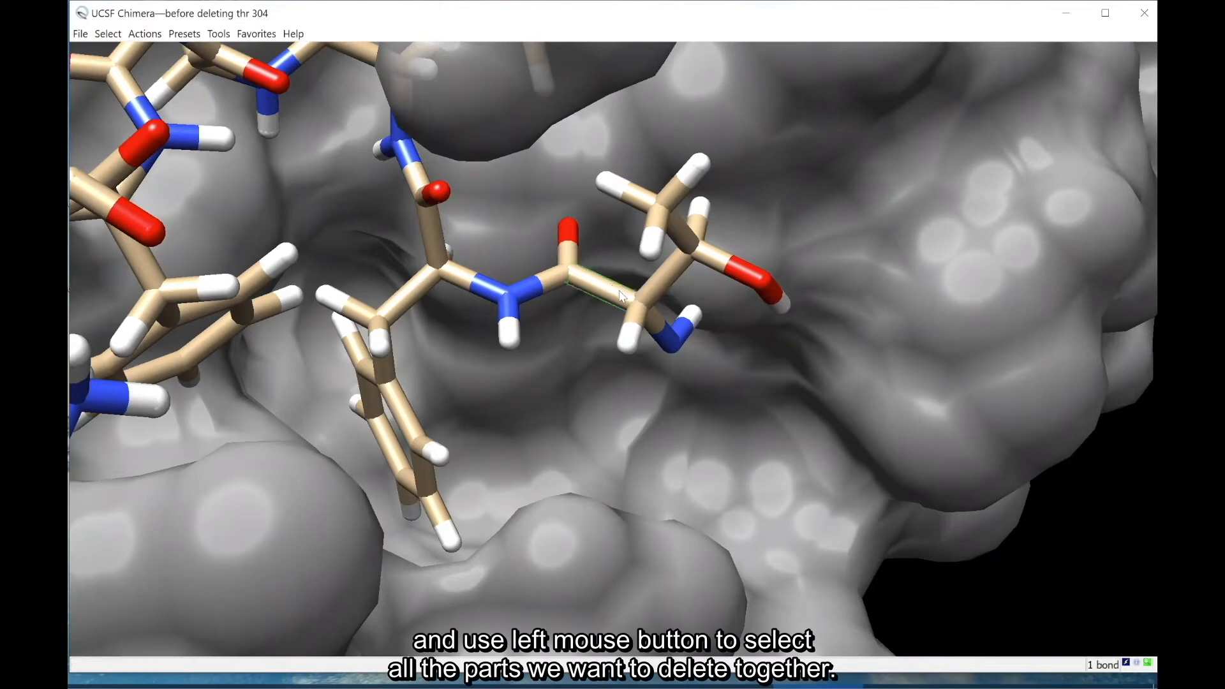
ctrl+shift+click(633, 296)
ctrl+shift+click(636, 327)
ctrl+shift+click(658, 312)
ctrl+shift+click(656, 289)
ctrl+shift+click(632, 339)
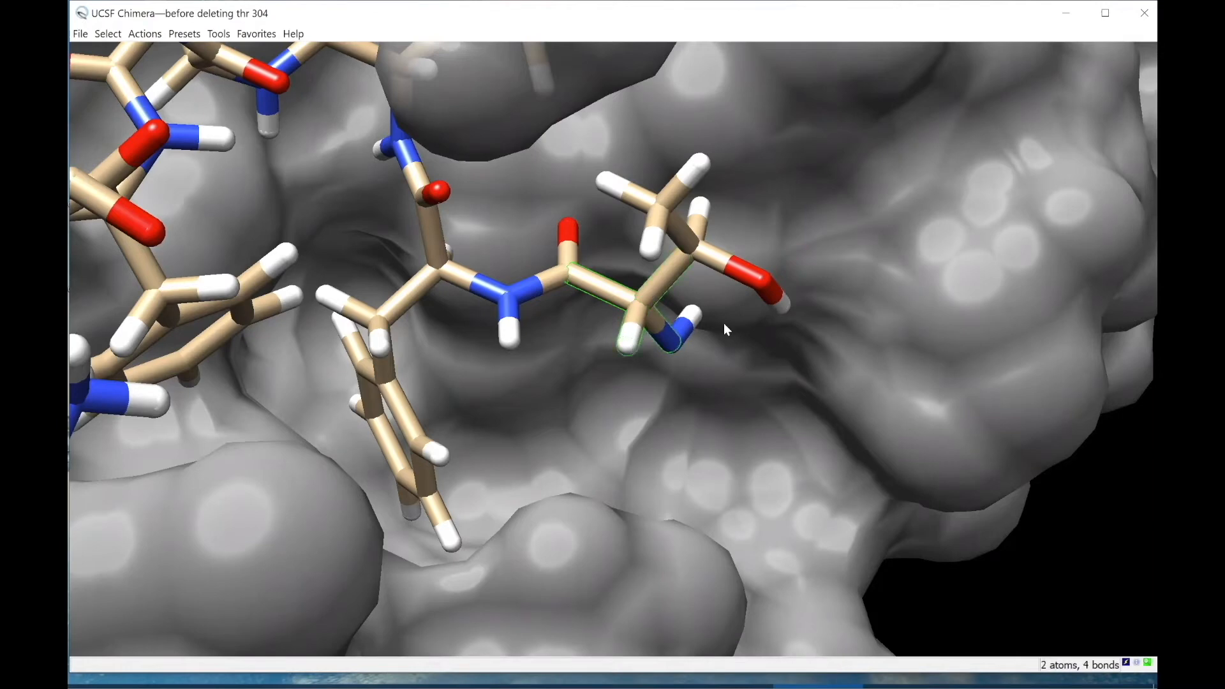
ctrl+shift+click(681, 324)
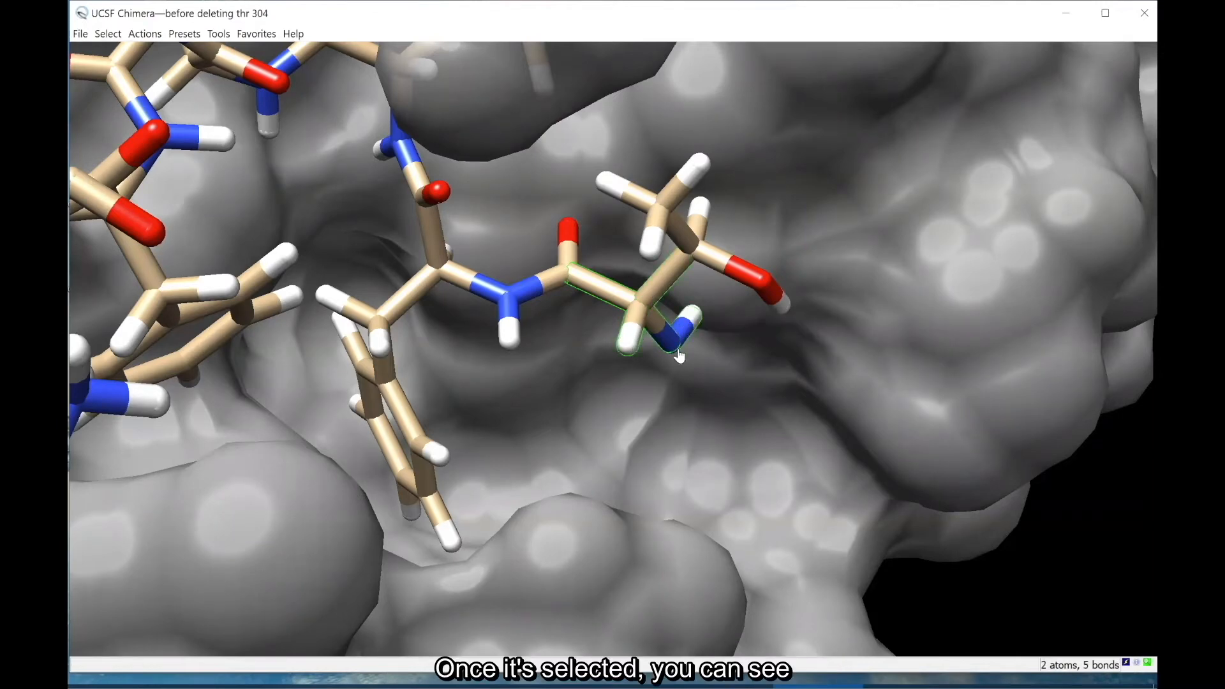
ctrl+shift+click(691, 316)
ctrl+shift+click(685, 241)
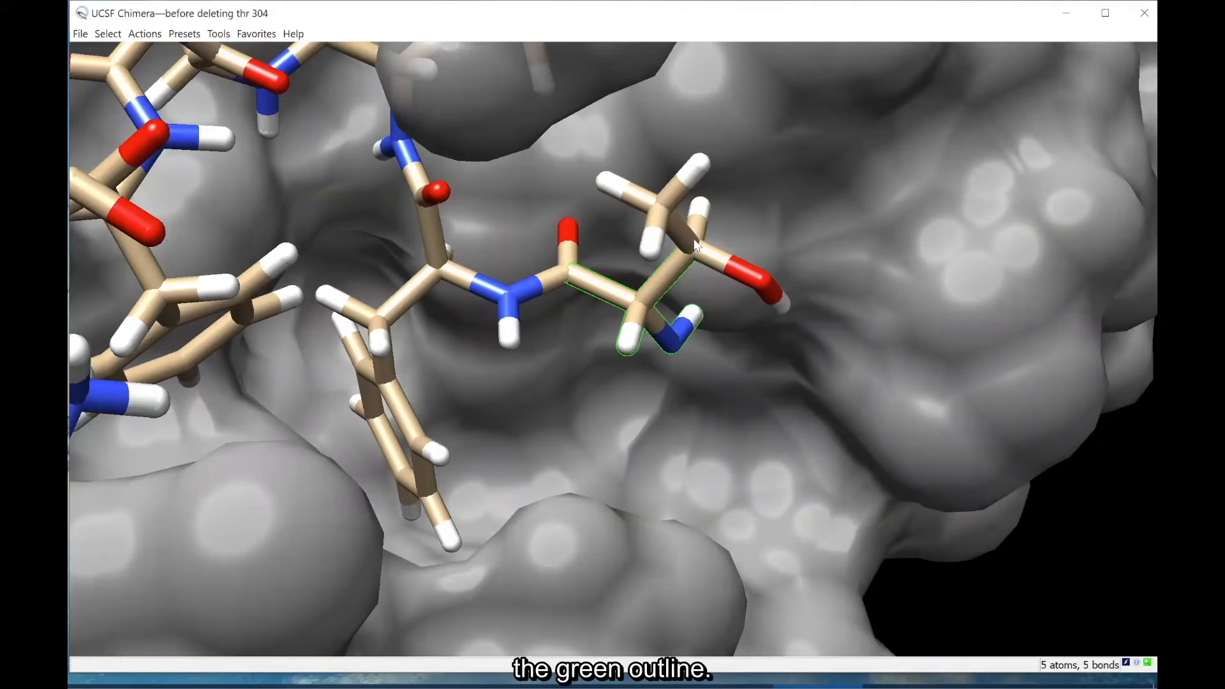
ctrl+shift+click(698, 210)
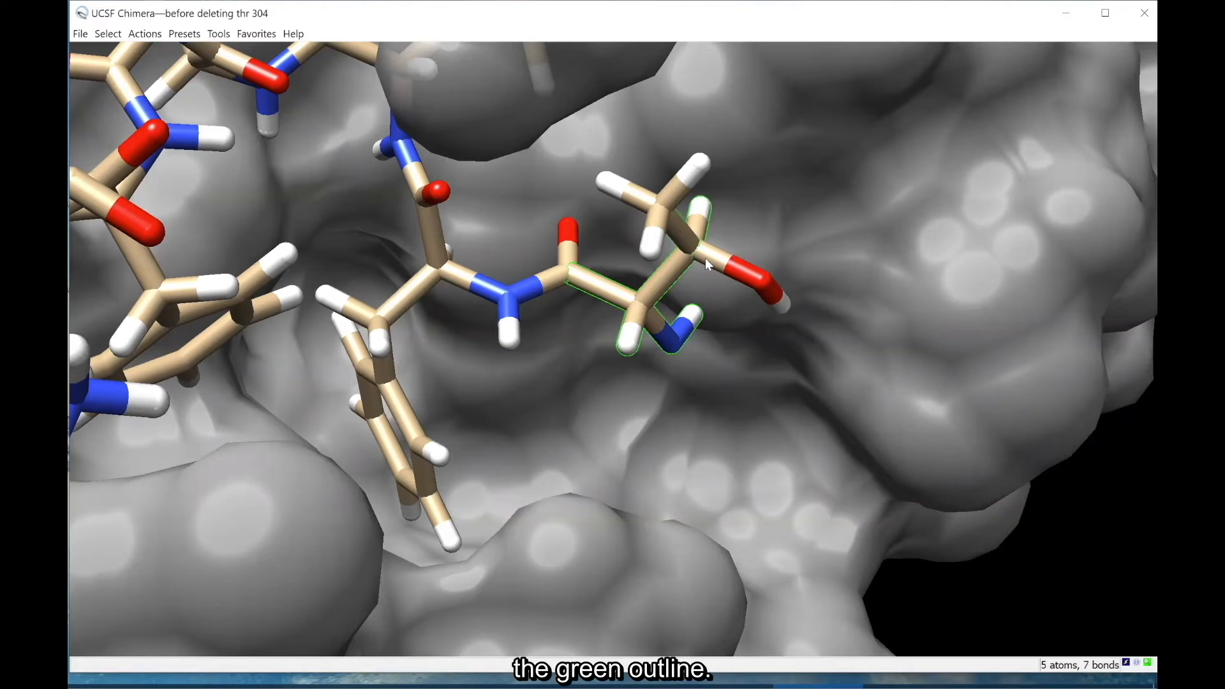
ctrl+shift+click(719, 265)
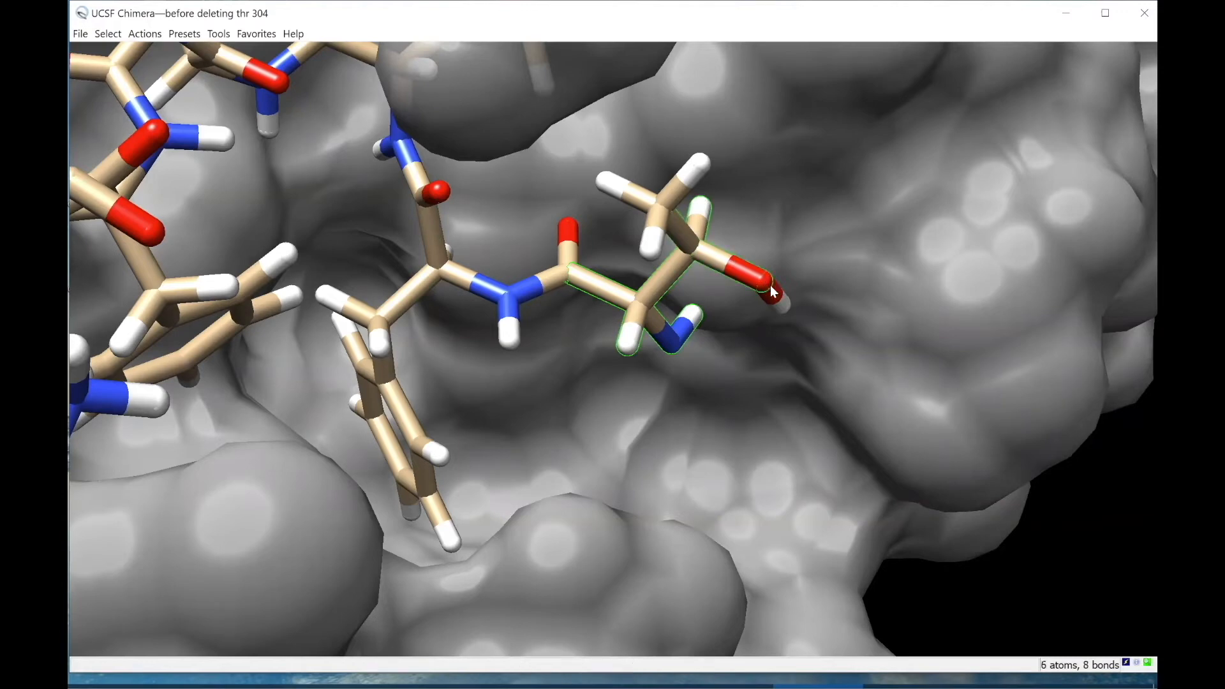
ctrl+shift+click(783, 304)
ctrl+shift+click(775, 293)
ctrl+shift+click(652, 251)
ctrl+shift+click(652, 250)
ctrl+shift+click(684, 185)
ctrl+shift+click(705, 163)
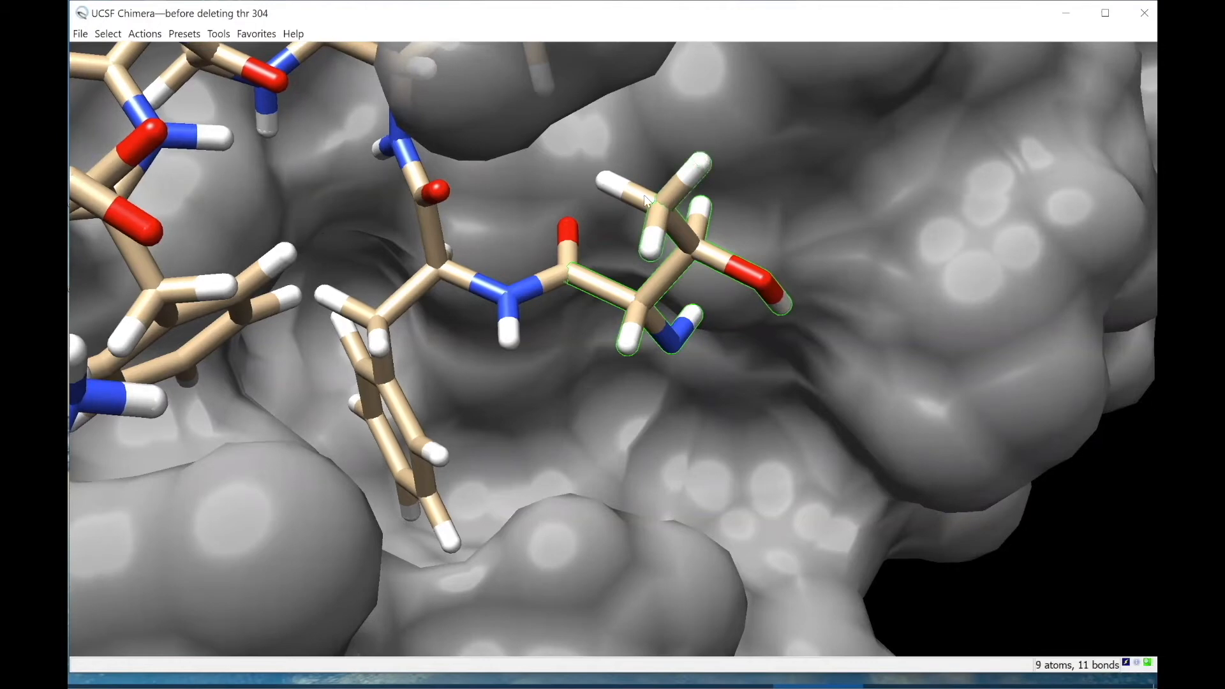
ctrl+shift+click(605, 181)
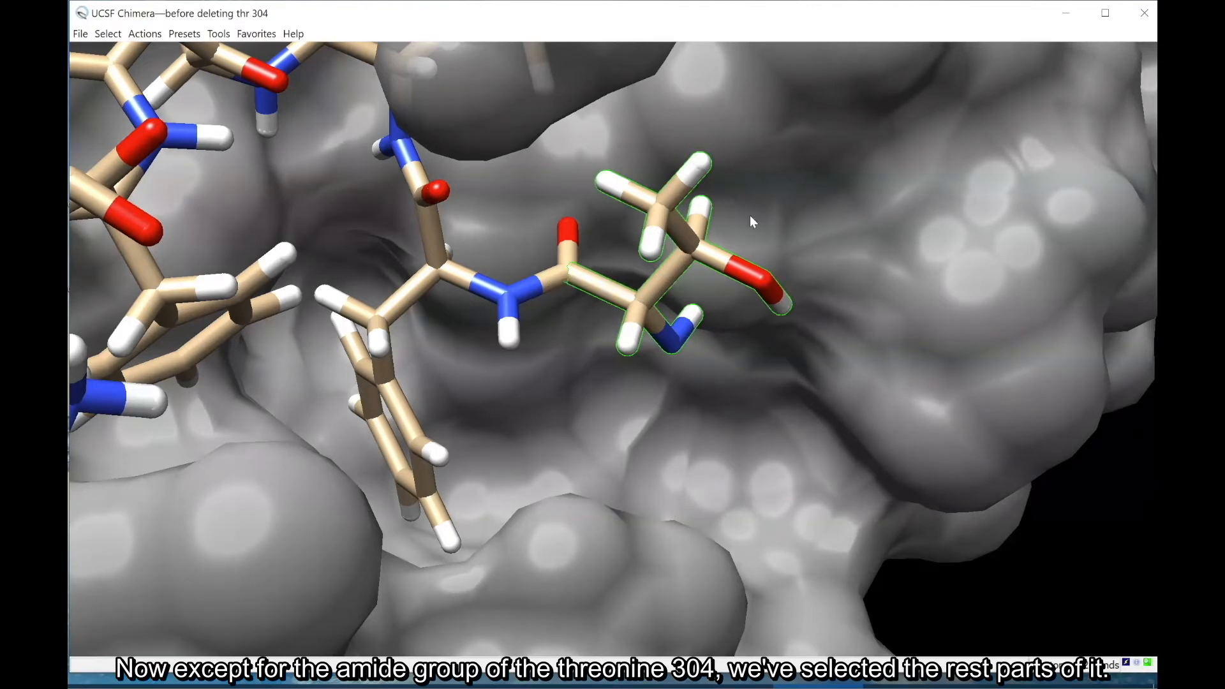
click(108, 34)
mouse_move(157, 39)
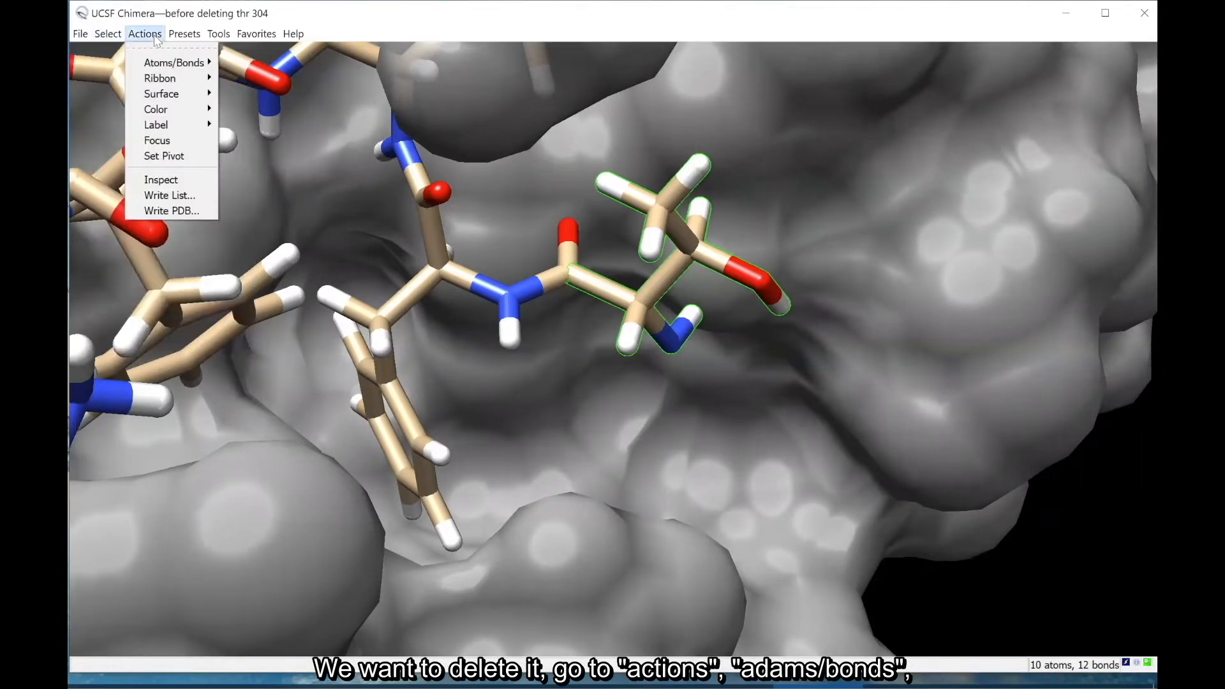
mouse_move(173, 62)
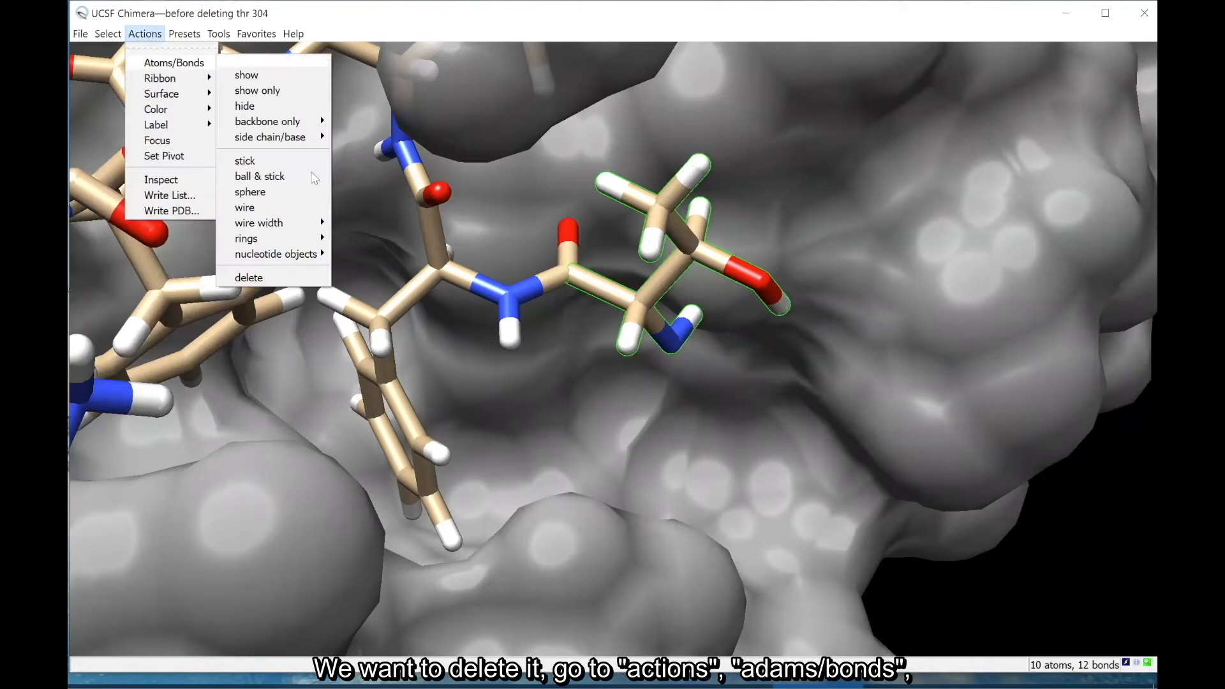
click(249, 277)
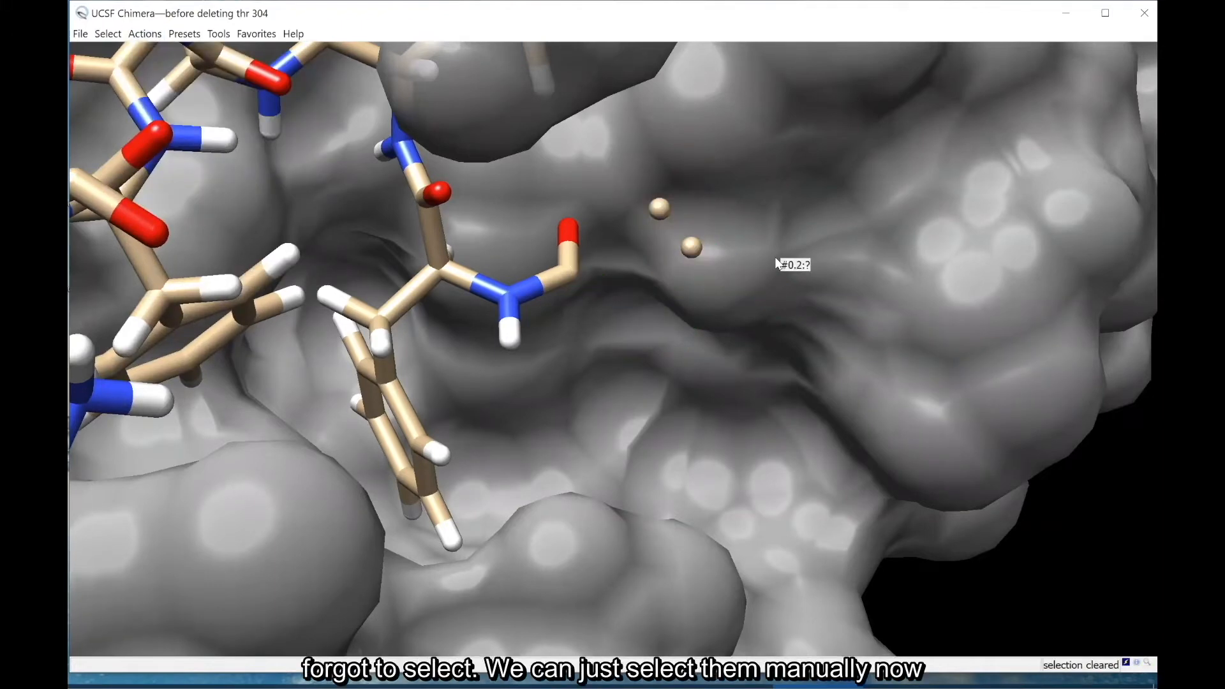
Select the two isolated carbon atoms left over from threonine 304 and delete them.
ctrl+click(661, 211)
ctrl+shift+click(691, 246)
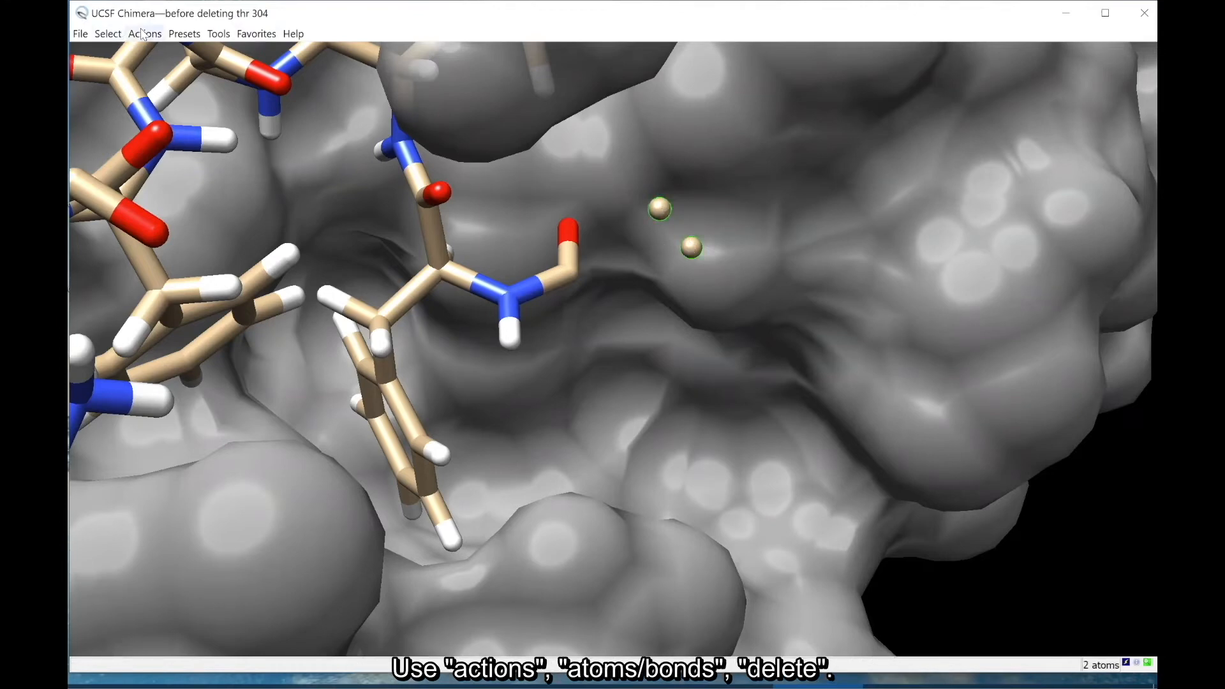
click(143, 34)
mouse_move(173, 62)
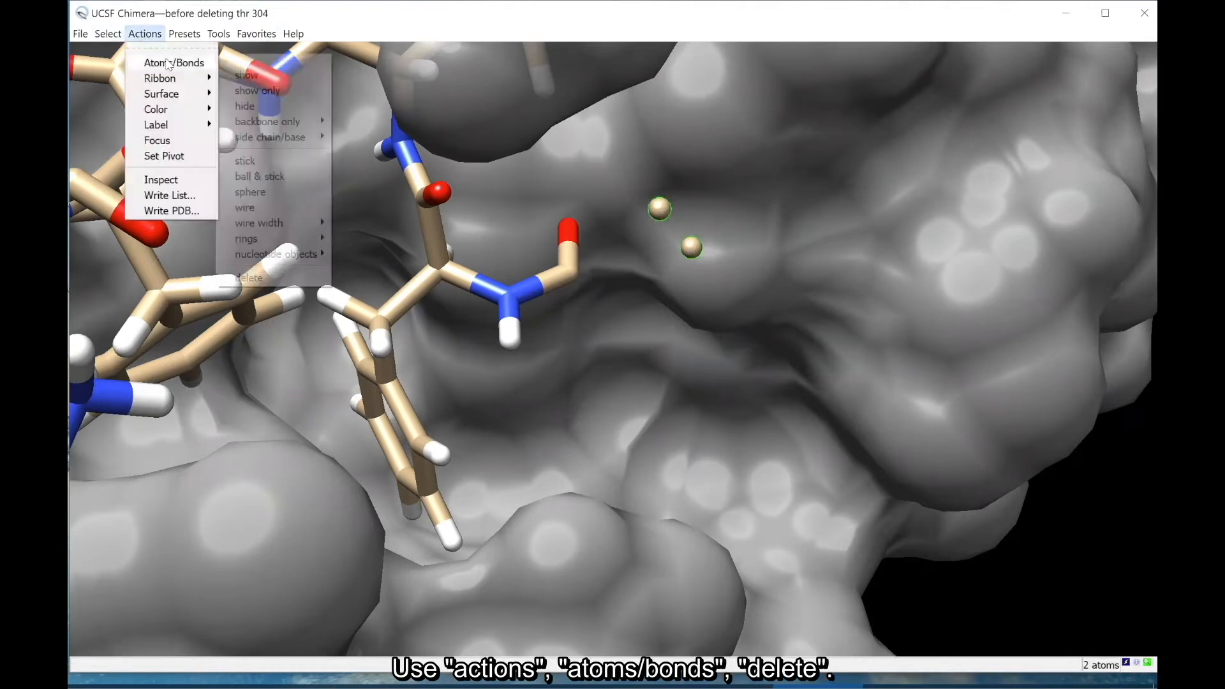
click(273, 277)
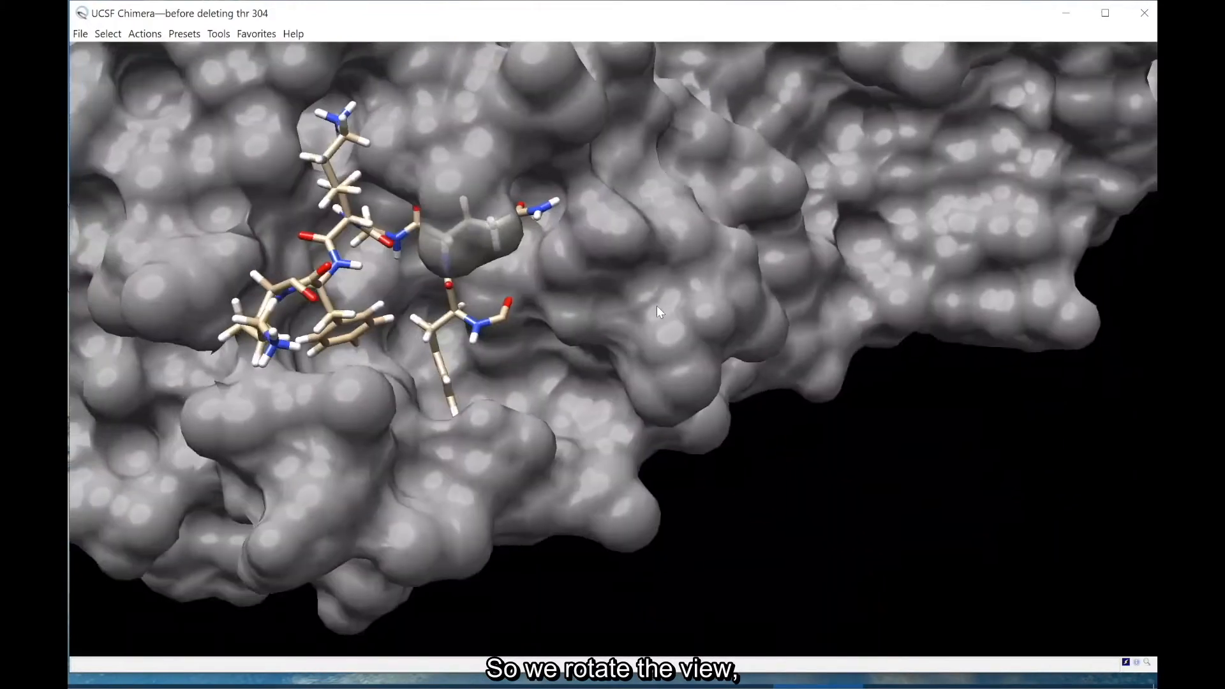
Select the entire lysine 310 residue of the substrate and delete its atoms and bonds.
drag(659, 312, 637, 343)
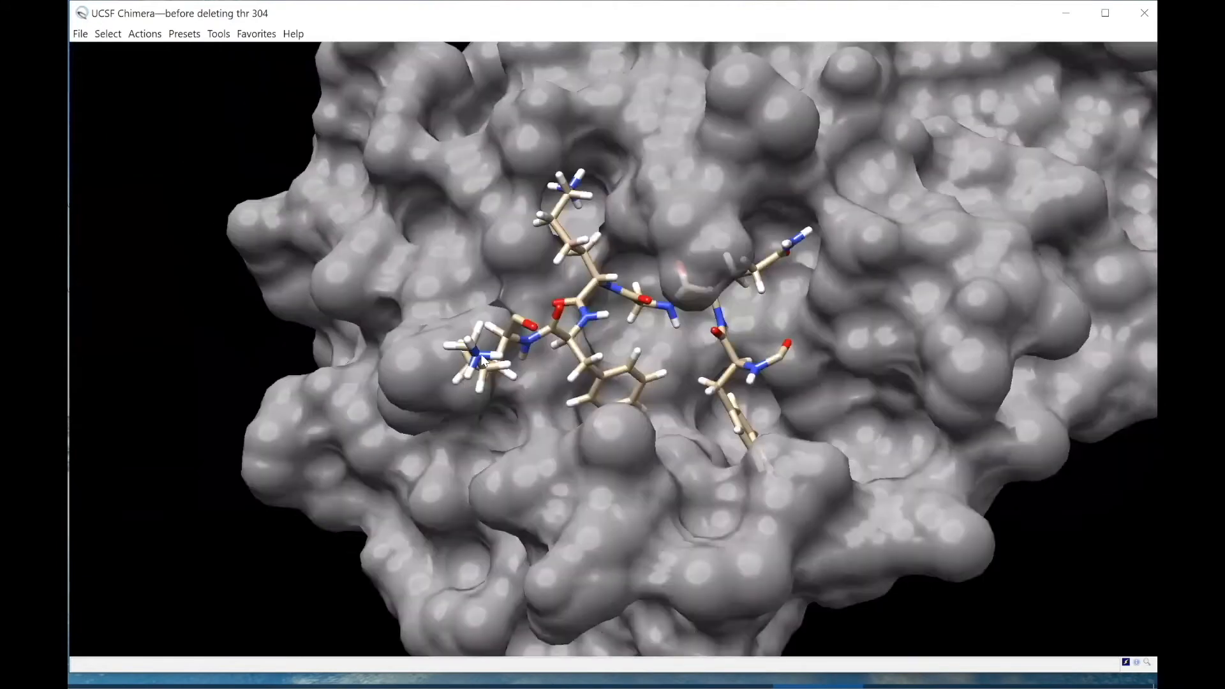
mouse_move(469, 349)
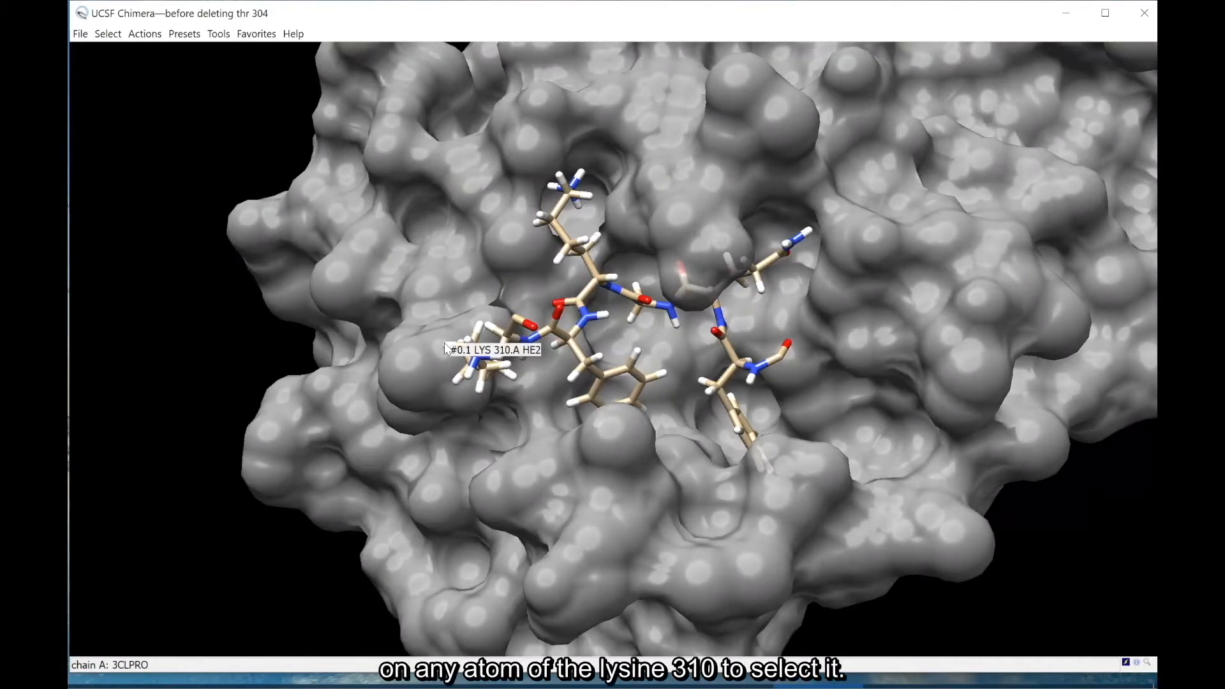
ctrl+click(444, 343)
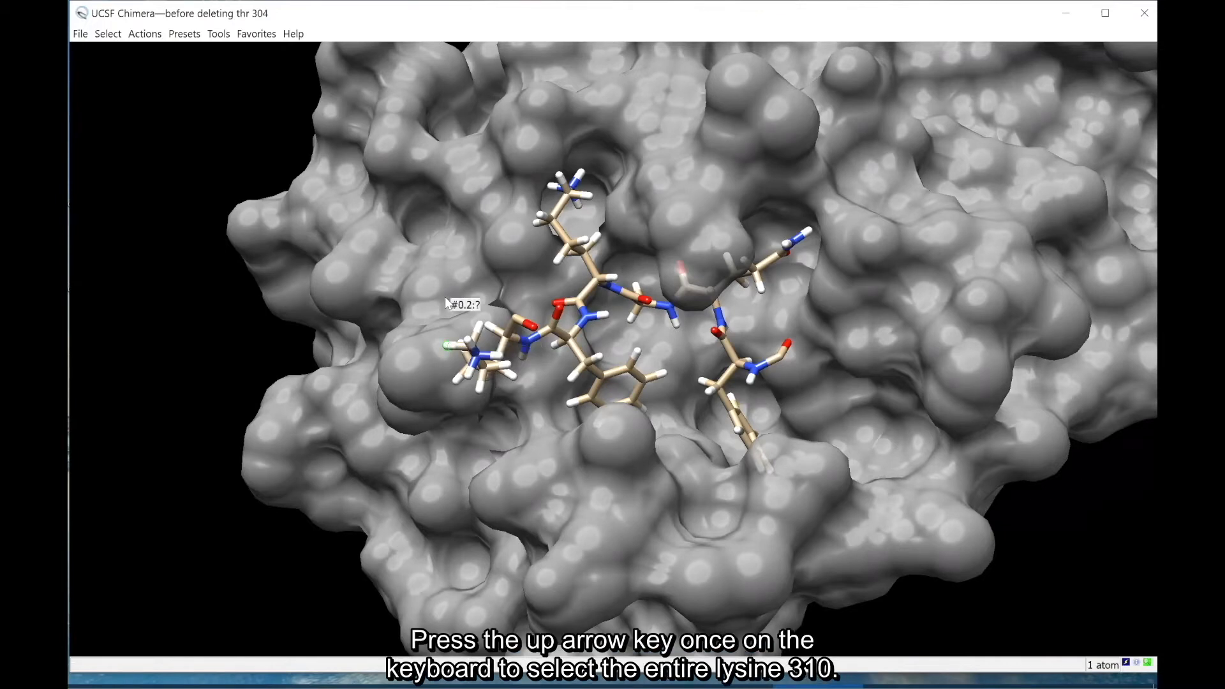
key(Up)
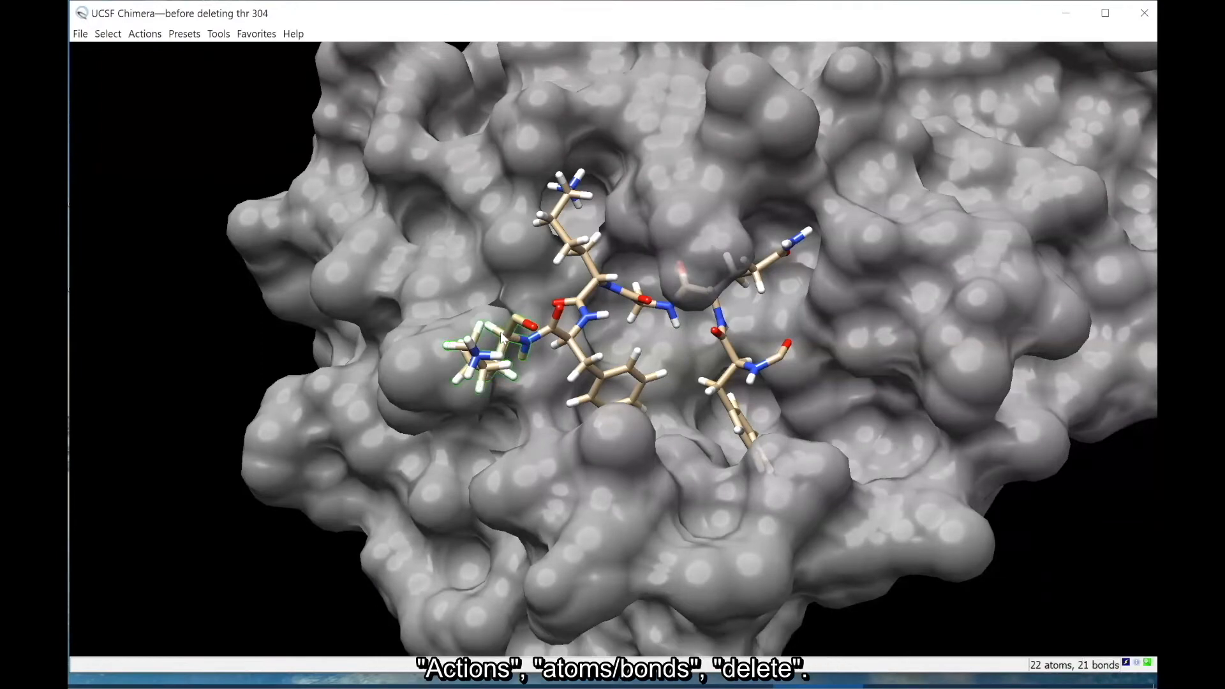
click(146, 34)
mouse_move(220, 65)
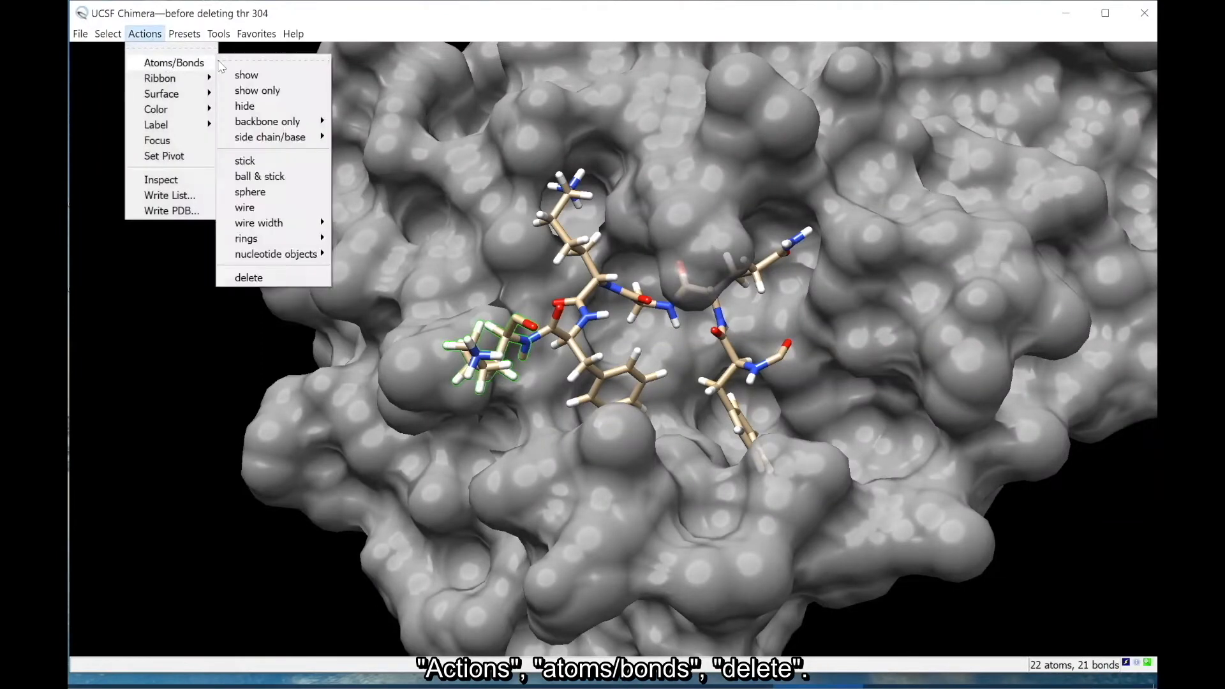
click(310, 279)
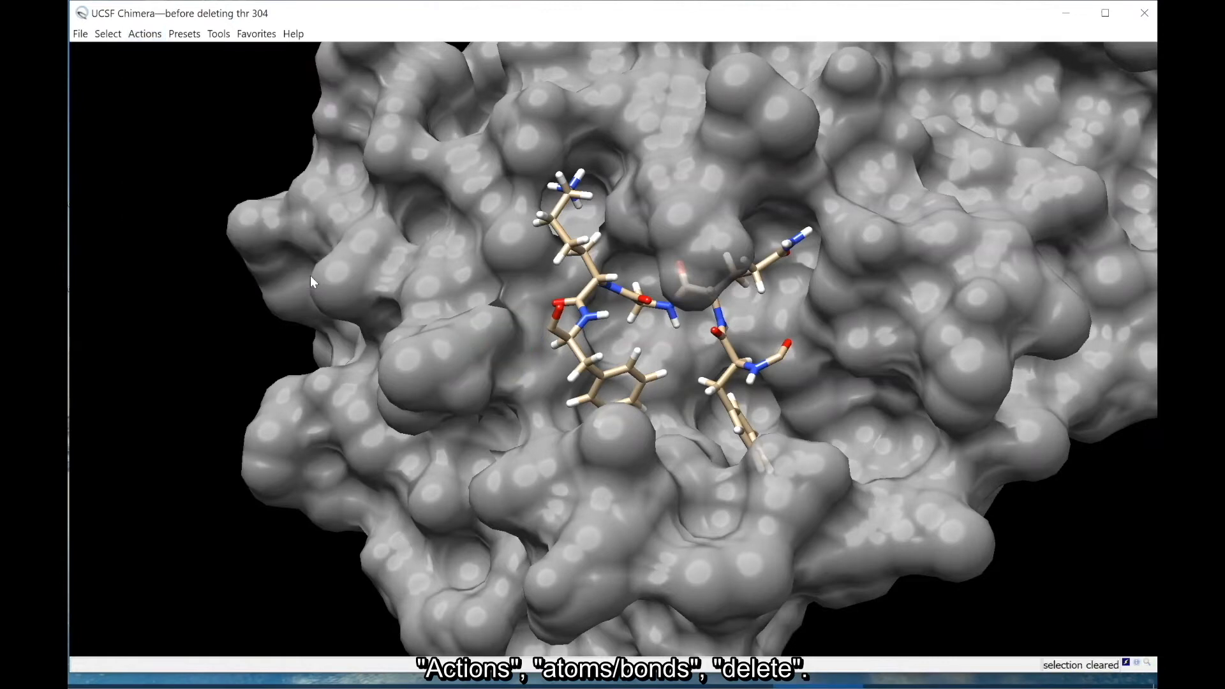
Select the carbonyl carbon and oxygen of phenylalanine 309 with their bonds and delete them.
ctrl+click(558, 312)
ctrl+shift+click(555, 328)
ctrl+shift+click(557, 332)
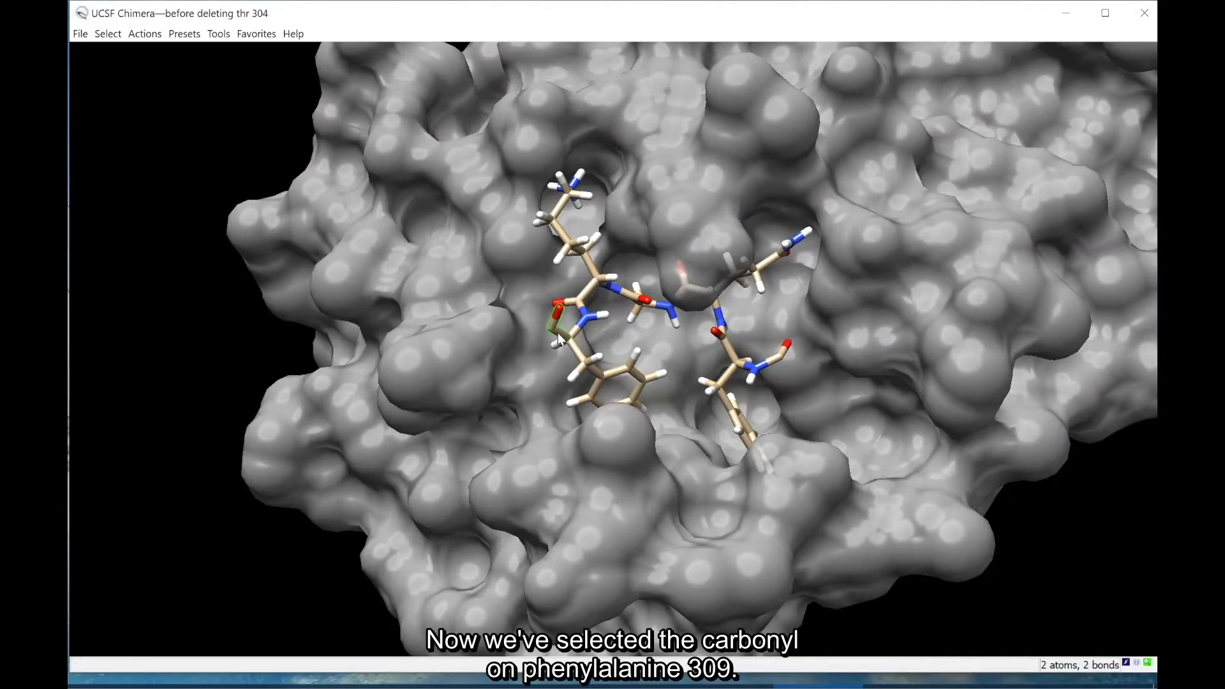
scroll(553, 296, up, 1)
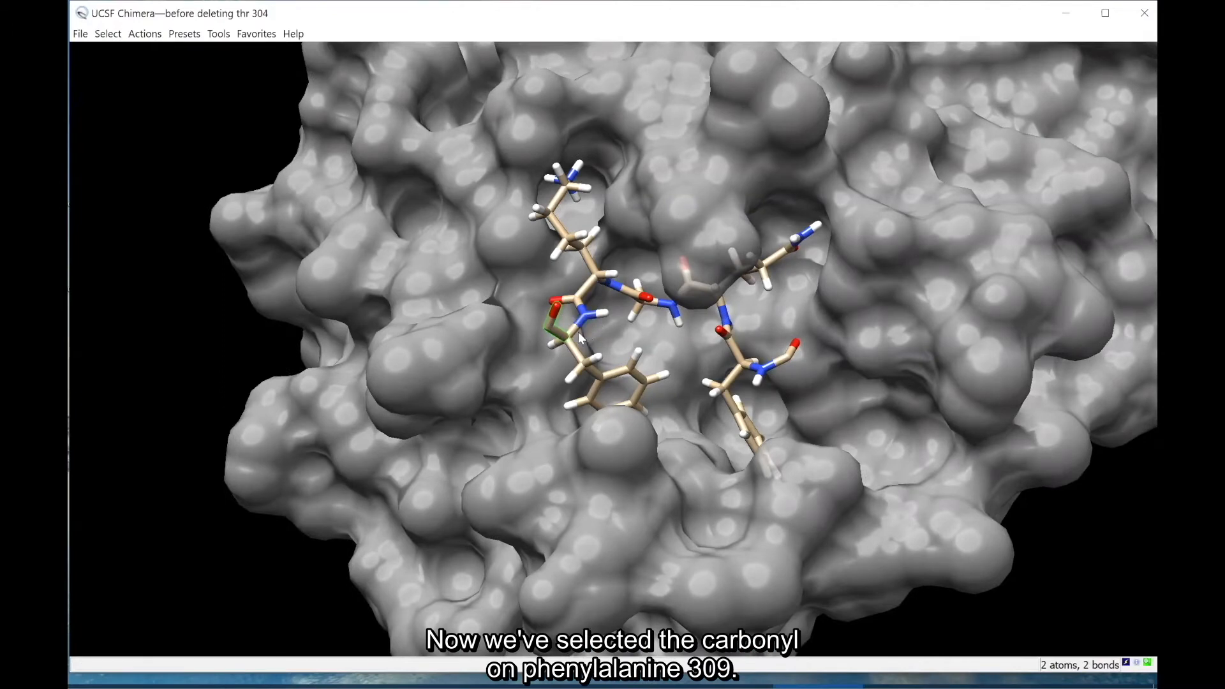
click(144, 34)
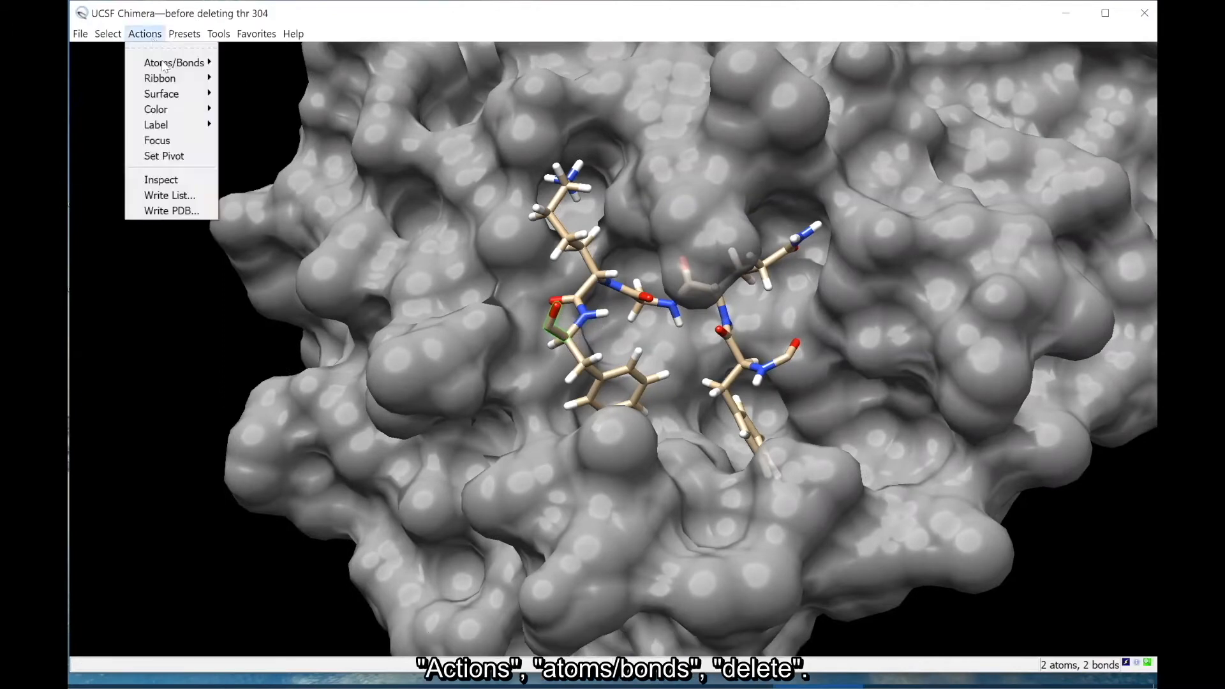
mouse_move(165, 64)
click(275, 275)
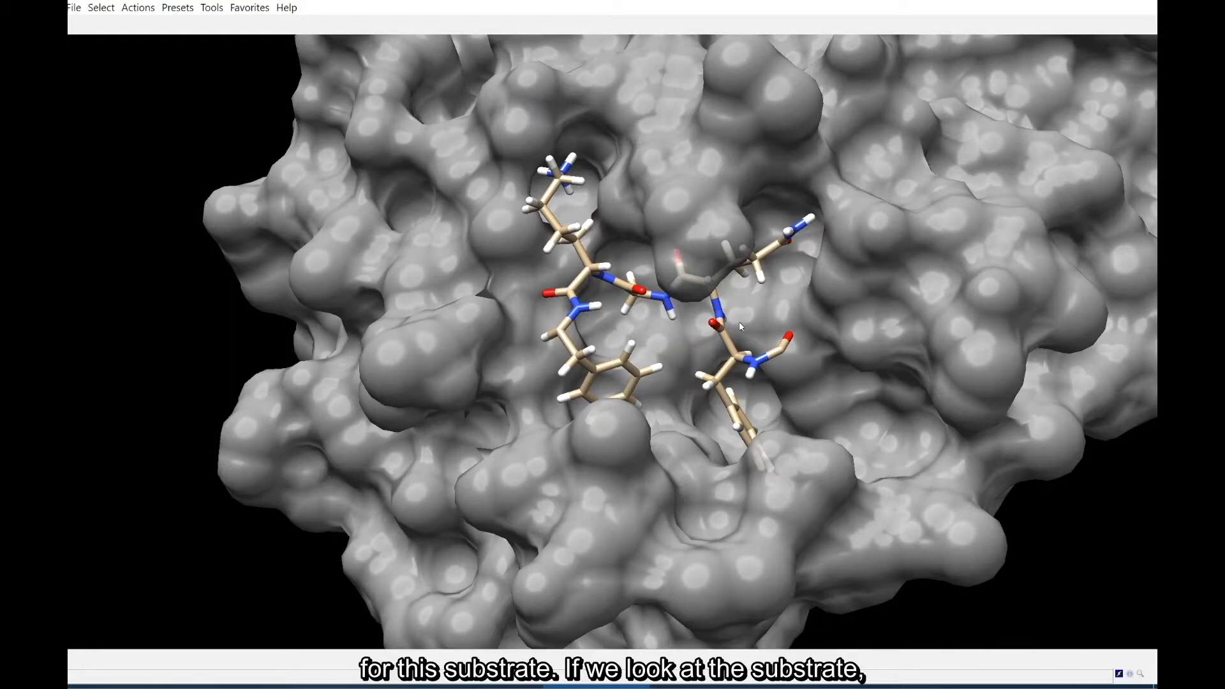
Examine the trimmed substrate in the binding site from several angles, comparing phenylalanine 309 with the threonine 304 amide and phenylalanine 305.
drag(696, 421, 492, 398)
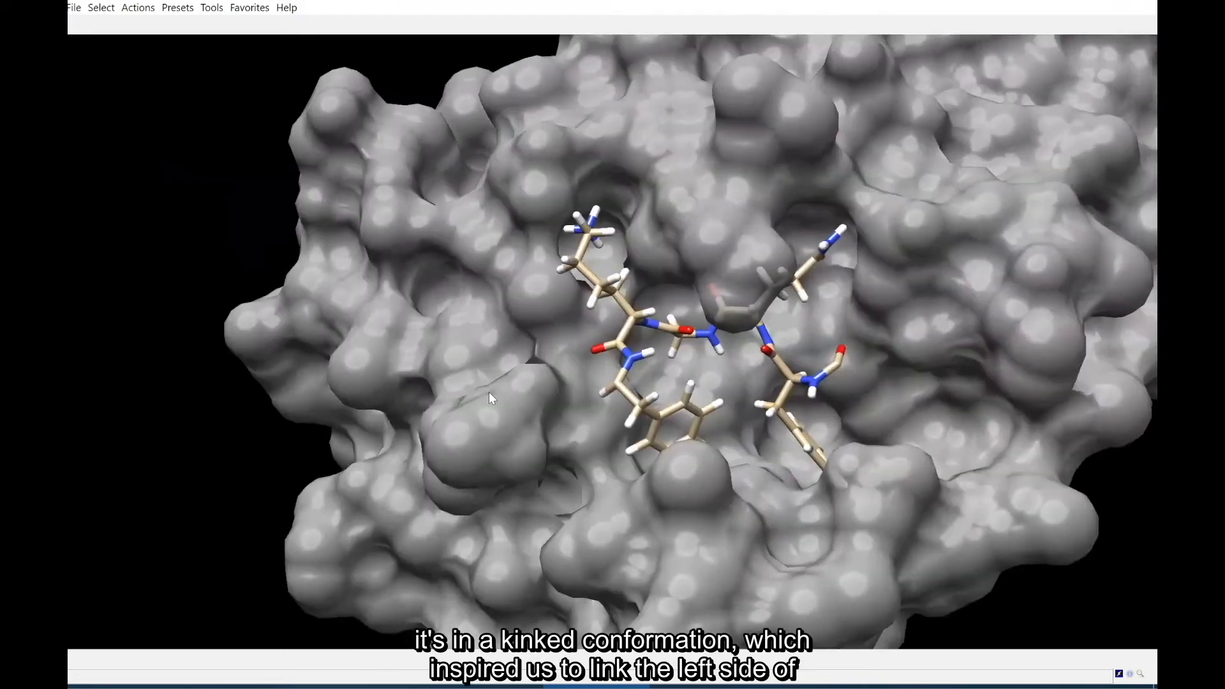
drag(585, 331, 551, 347)
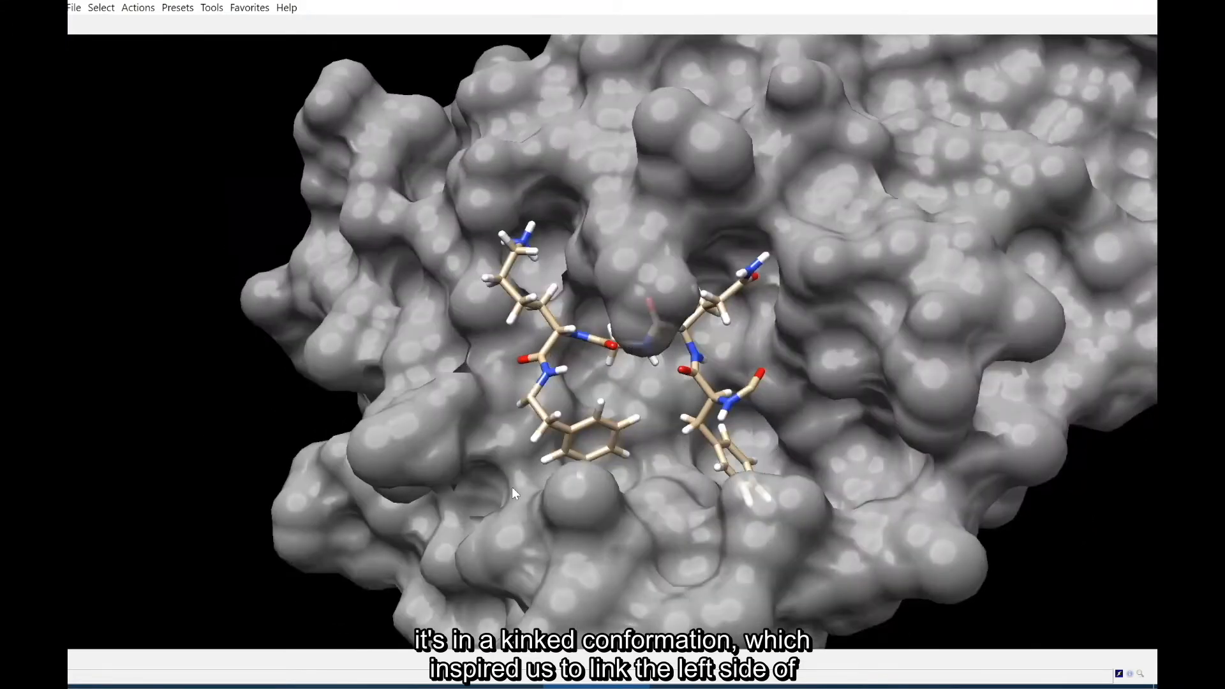
drag(512, 487, 552, 469)
drag(622, 347, 656, 389)
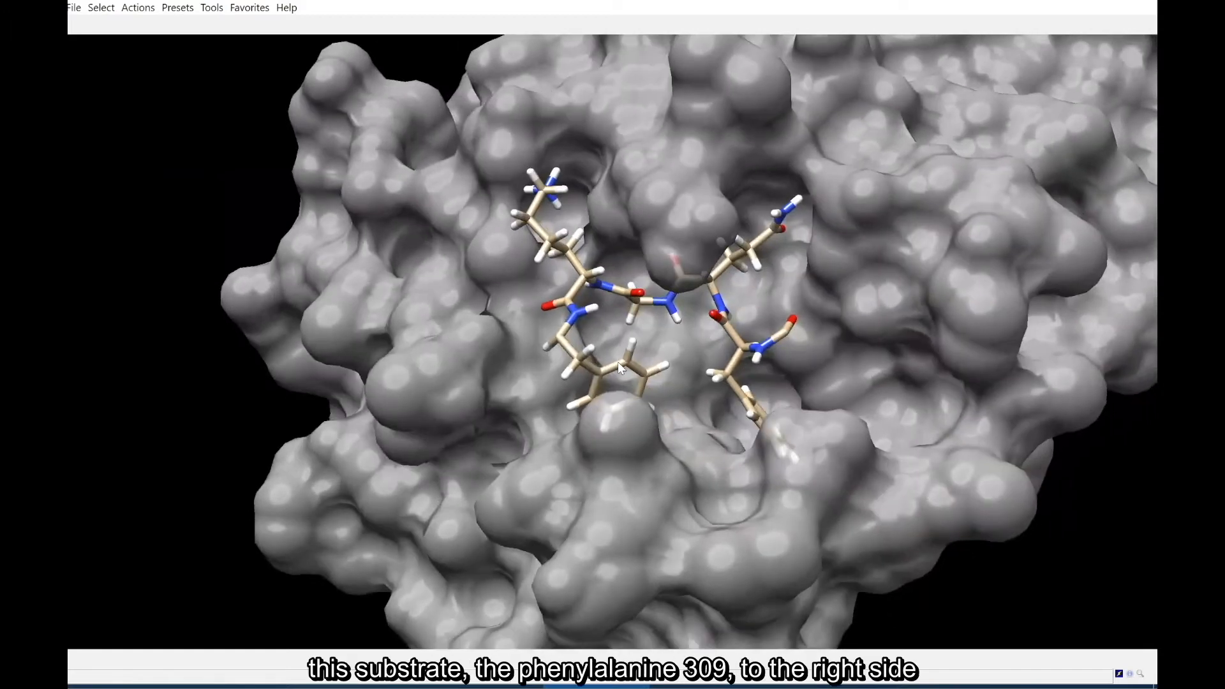
mouse_move(617, 361)
drag(471, 405, 725, 377)
mouse_move(725, 377)
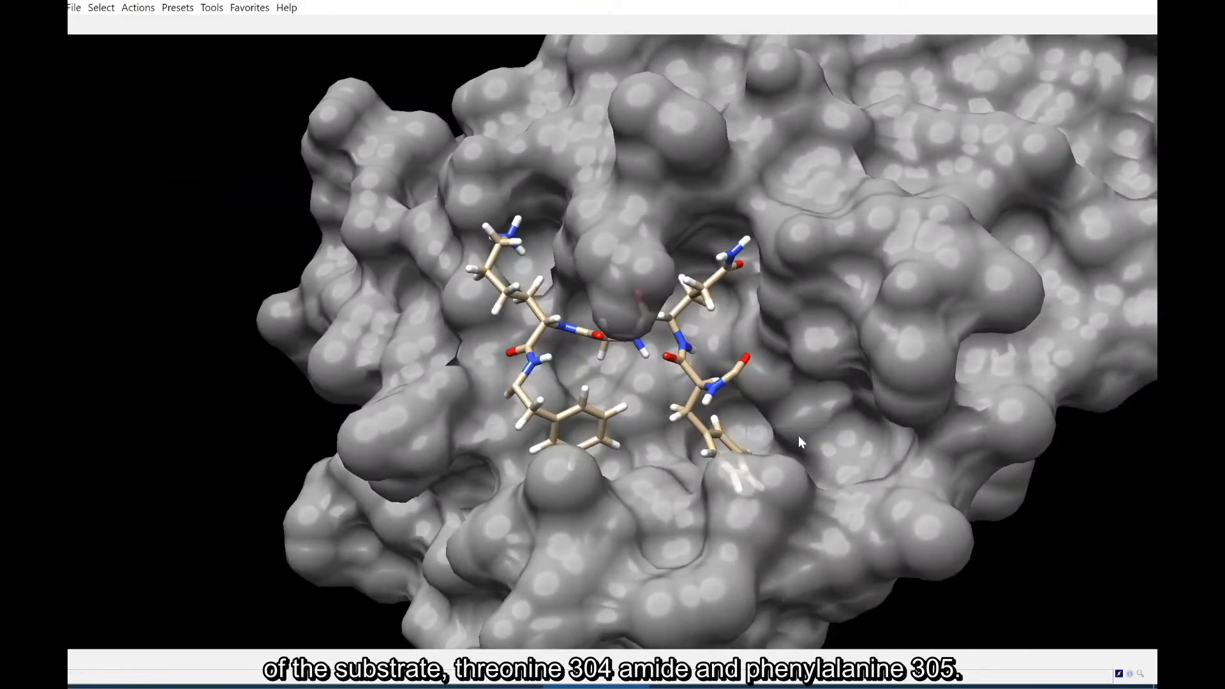
drag(526, 430, 608, 419)
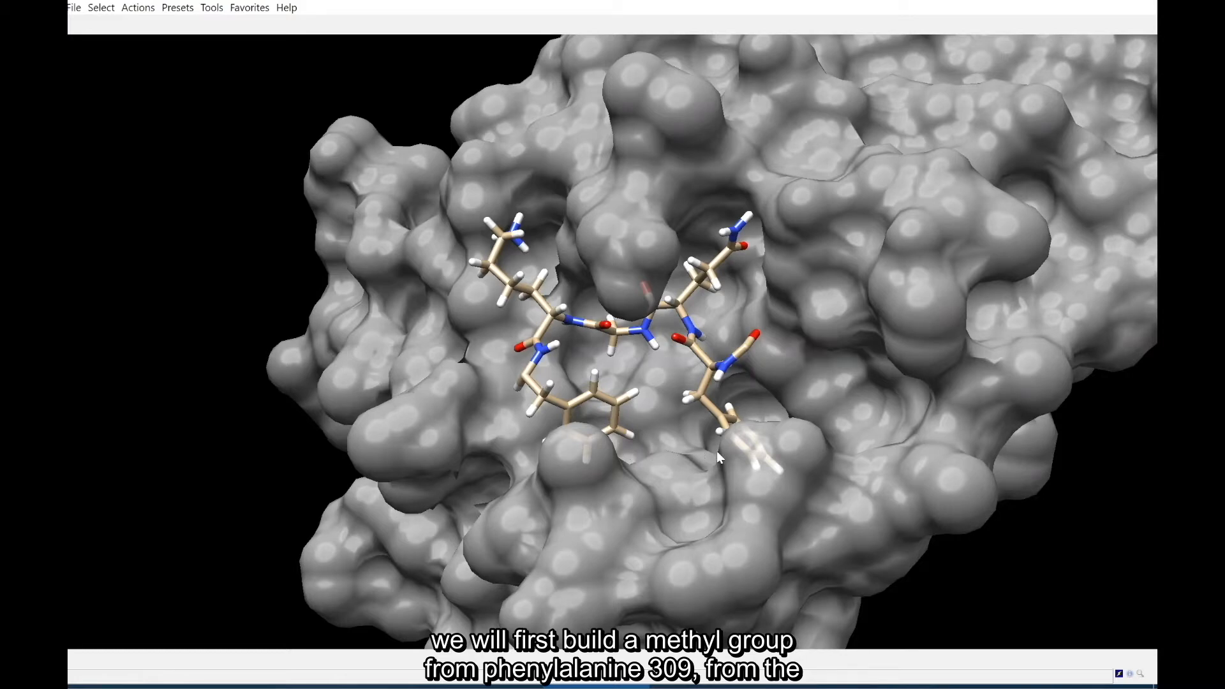
mouse_move(634, 440)
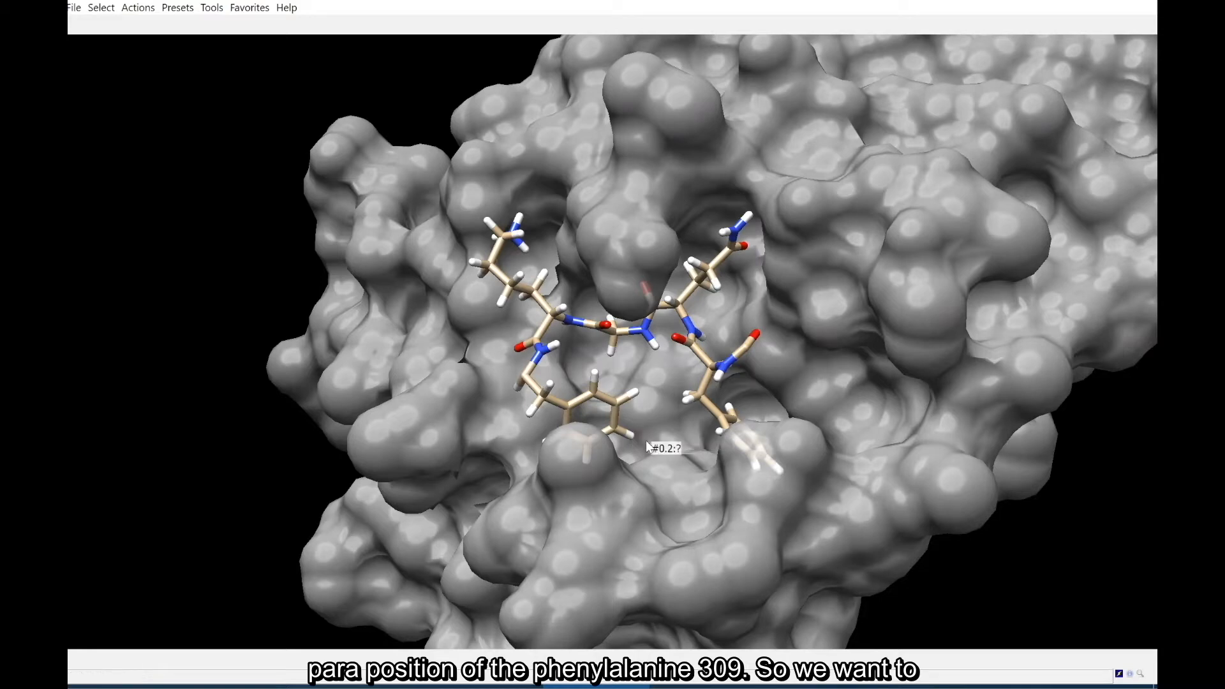
drag(710, 450, 709, 447)
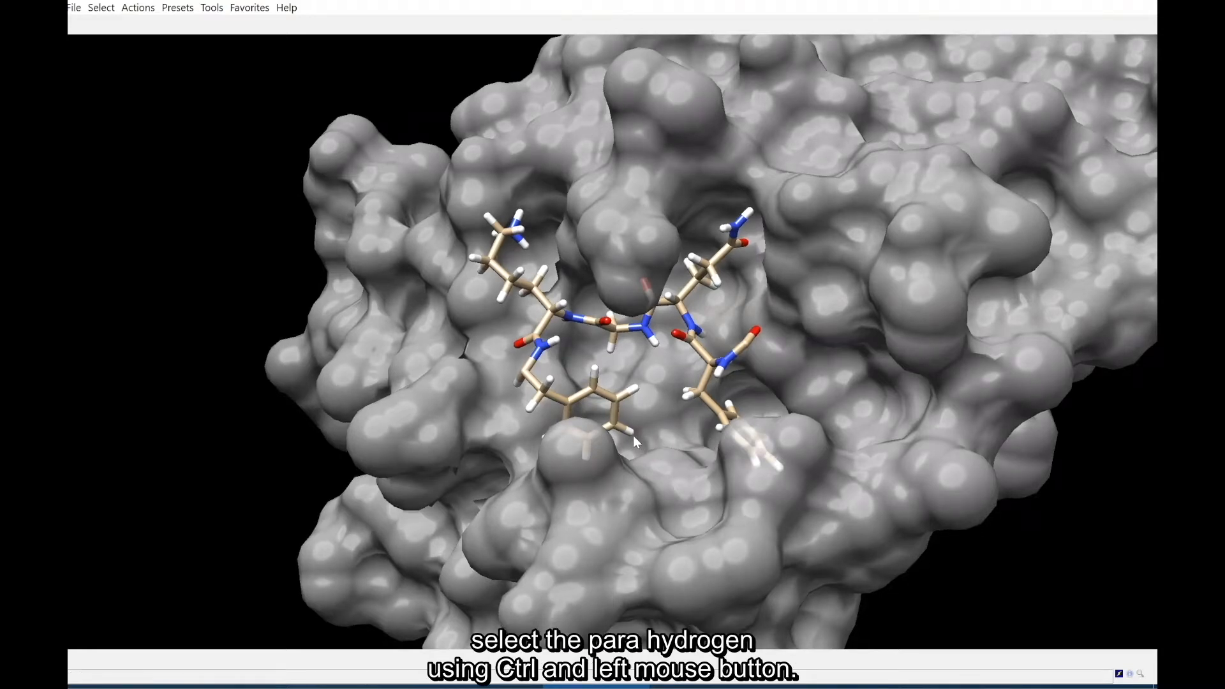
Select the para hydrogen HZ of phenylalanine 309 and open the Build Structure tool.
mouse_move(636, 436)
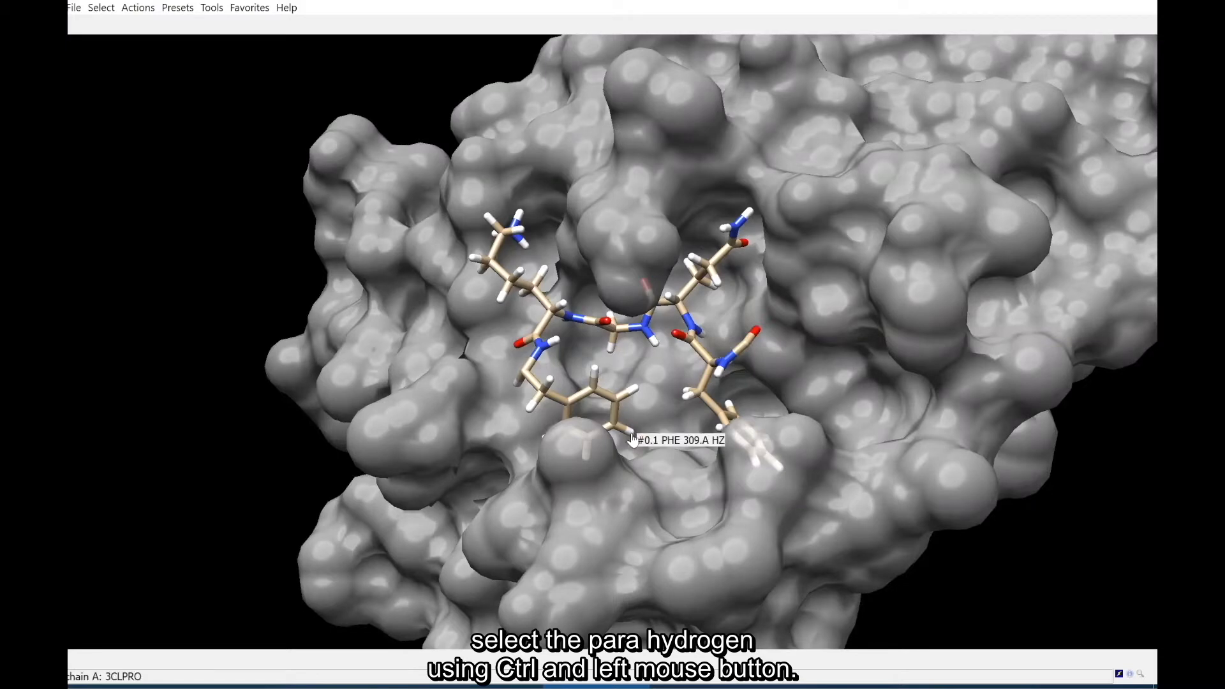
ctrl+click(631, 436)
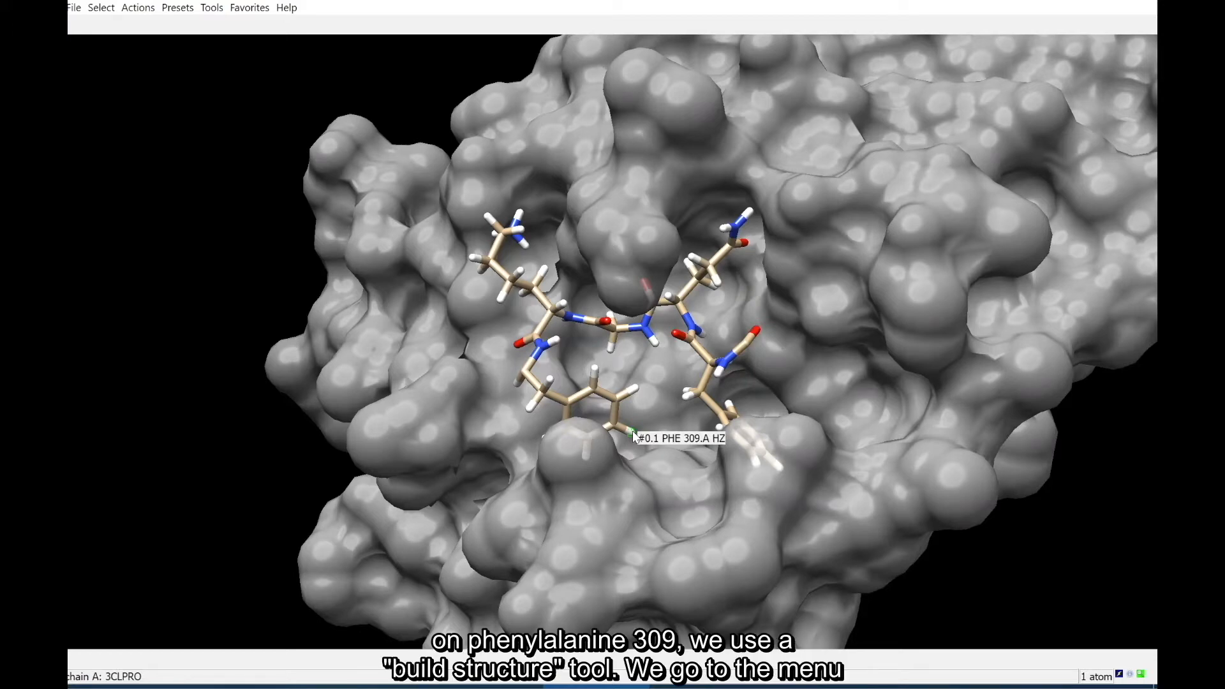
click(213, 7)
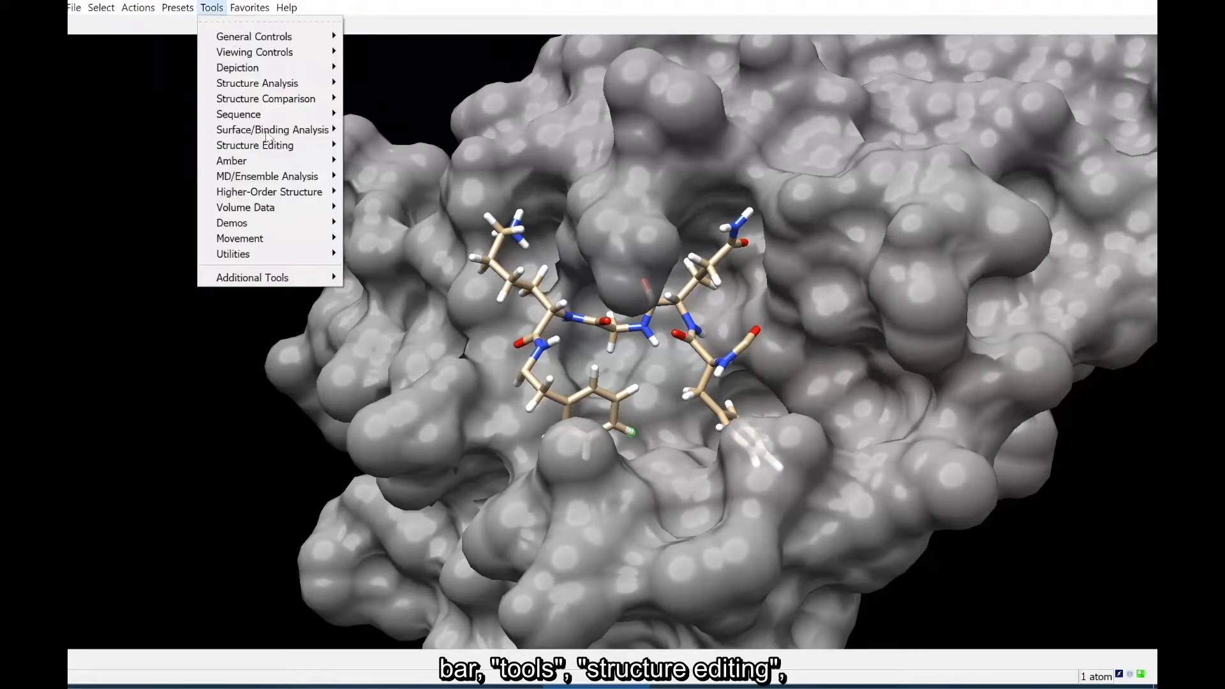
mouse_move(268, 152)
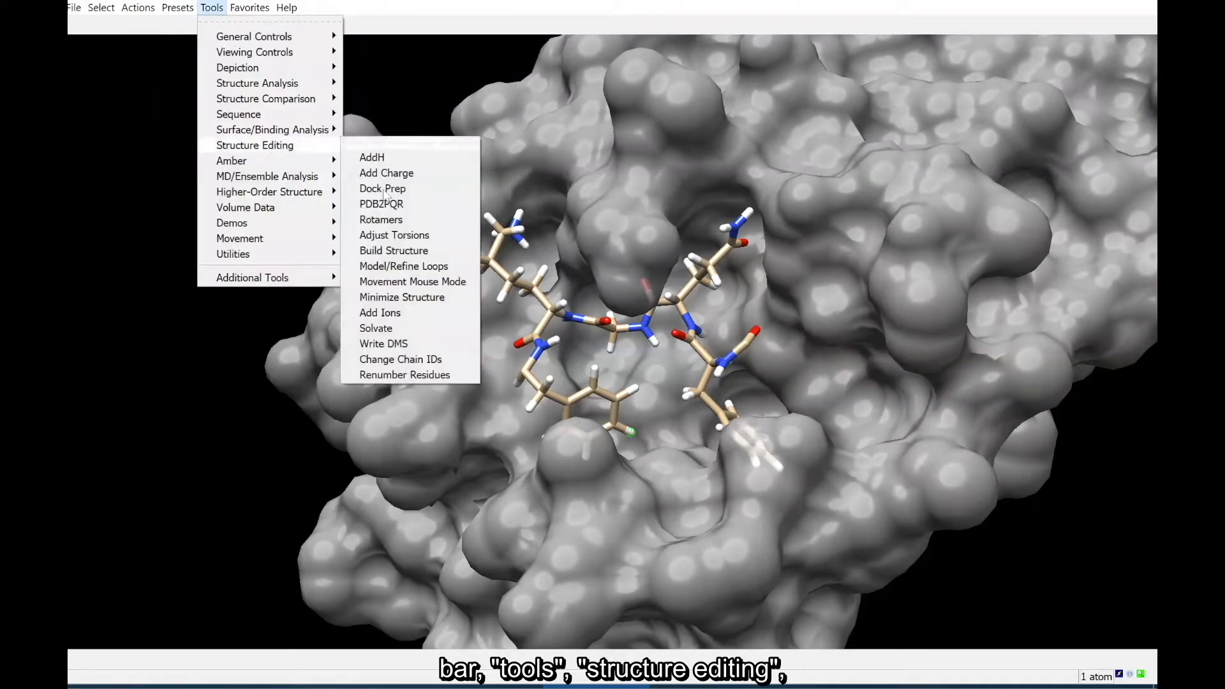
click(406, 251)
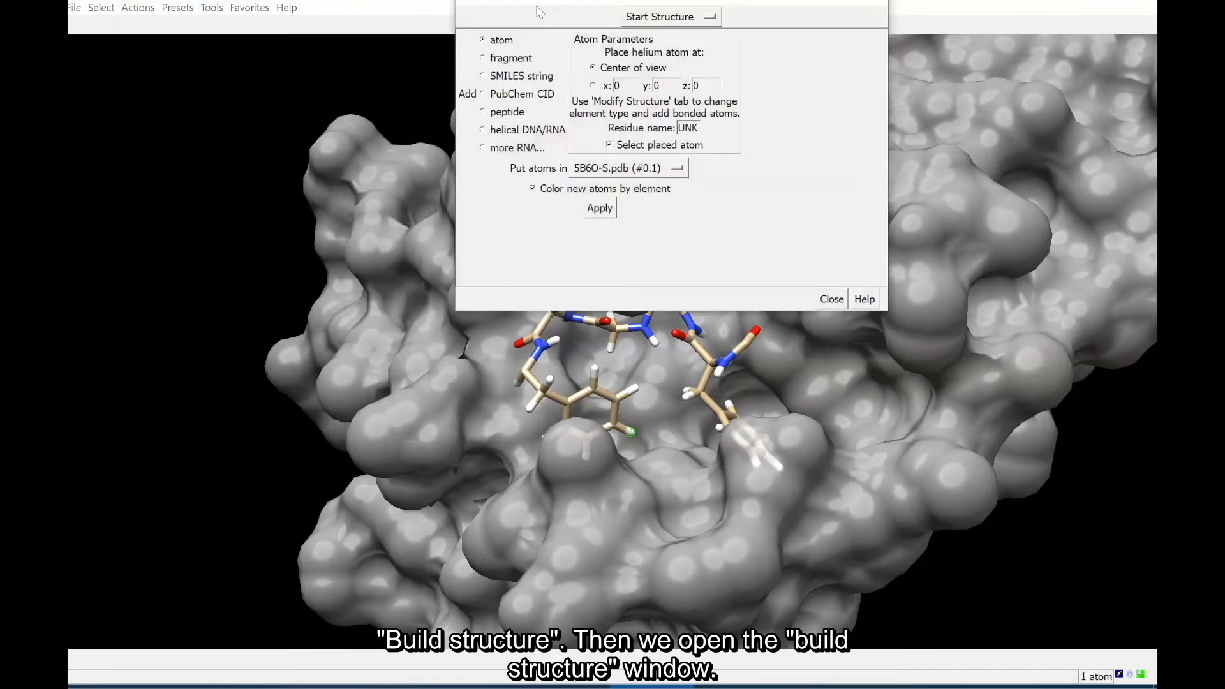
drag(545, 4, 470, 156)
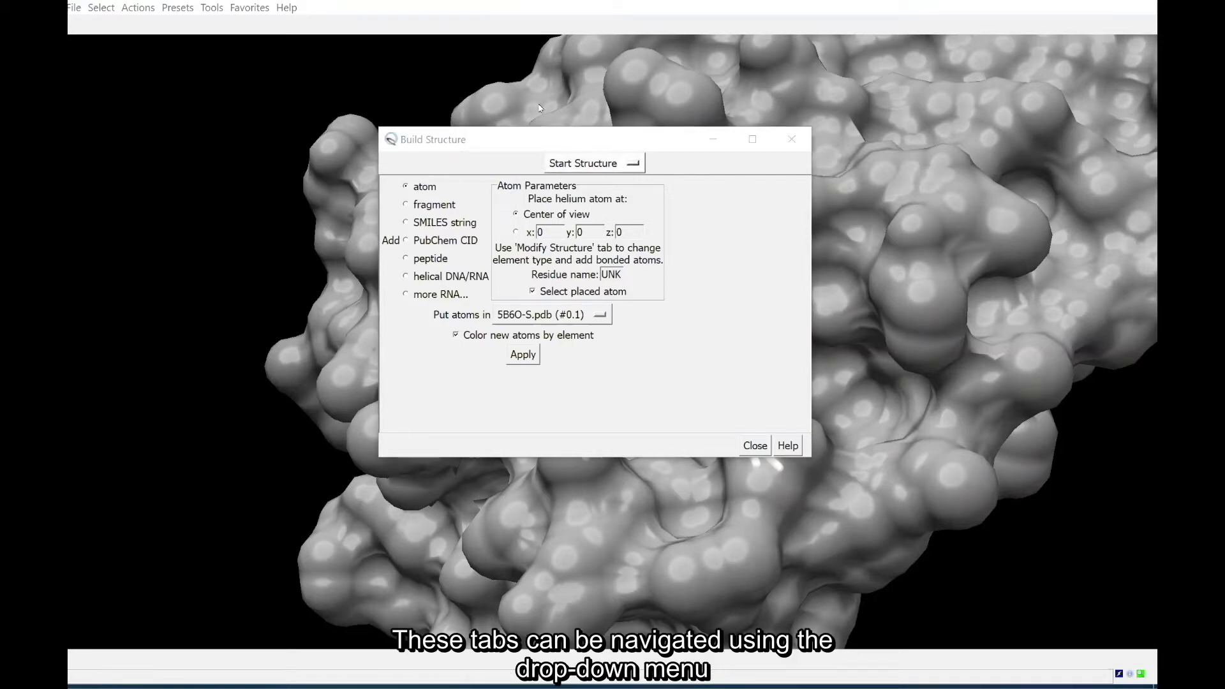
Modify the selected phenylalanine 309 hydrogen into a methyl carbon with element C, 4 bonds and tetrahedral geometry.
click(600, 164)
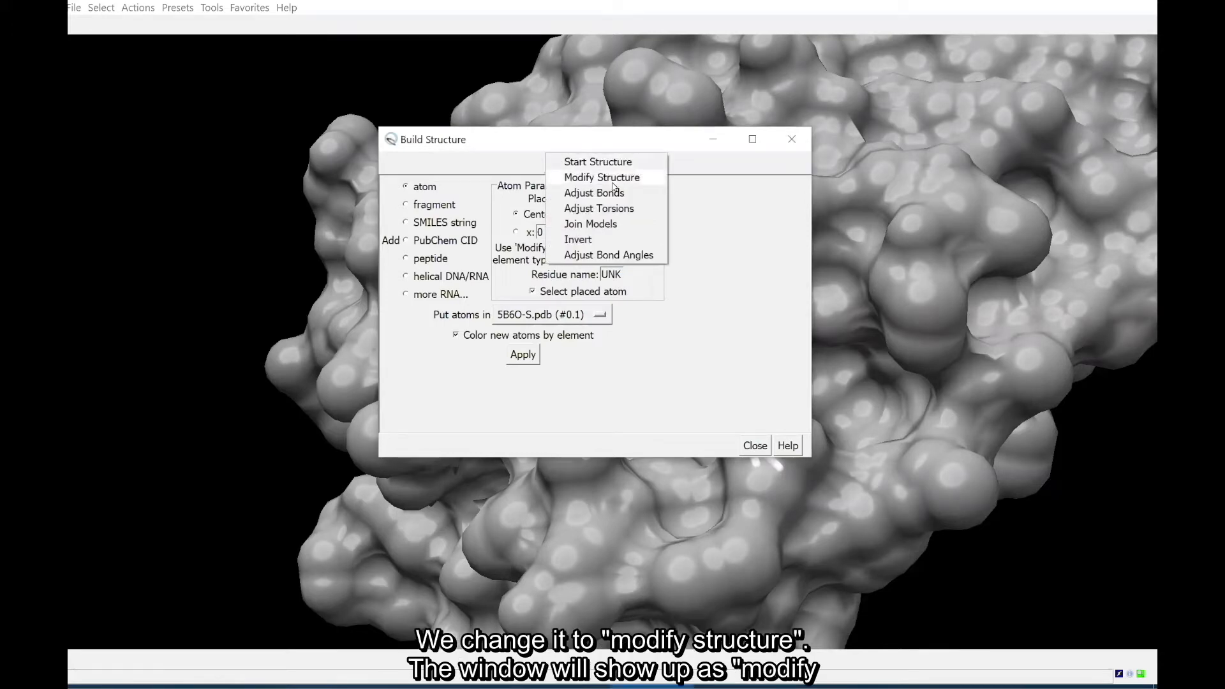
click(601, 178)
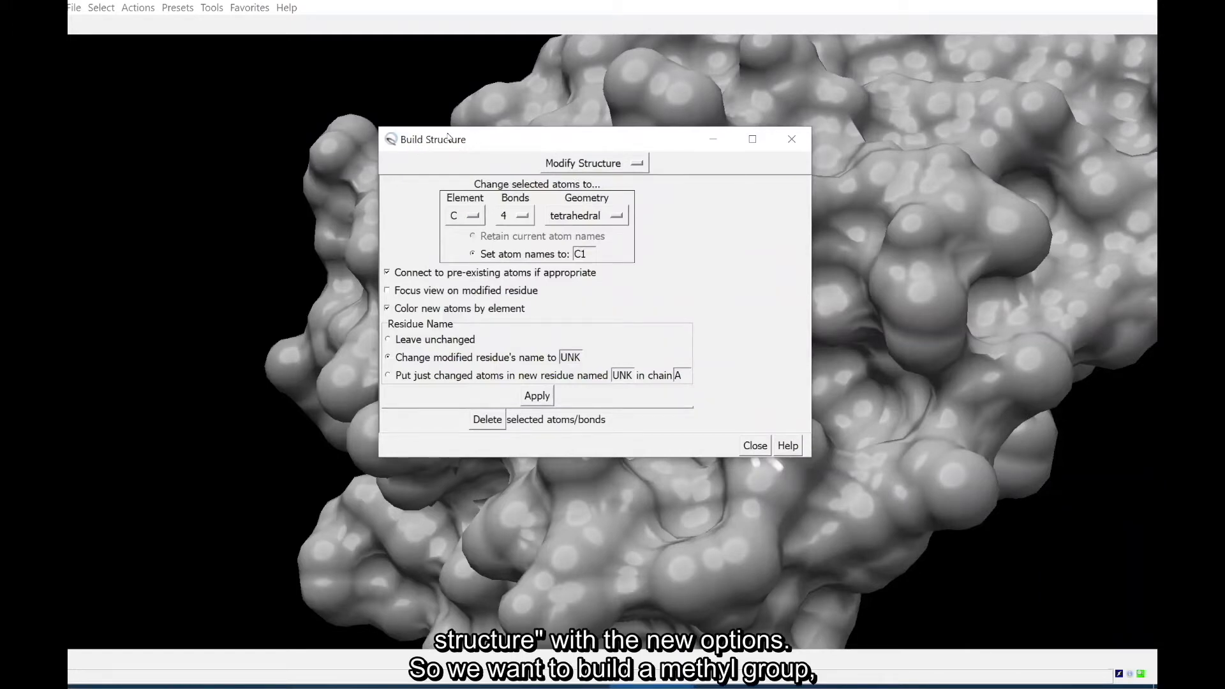
drag(448, 136, 201, 164)
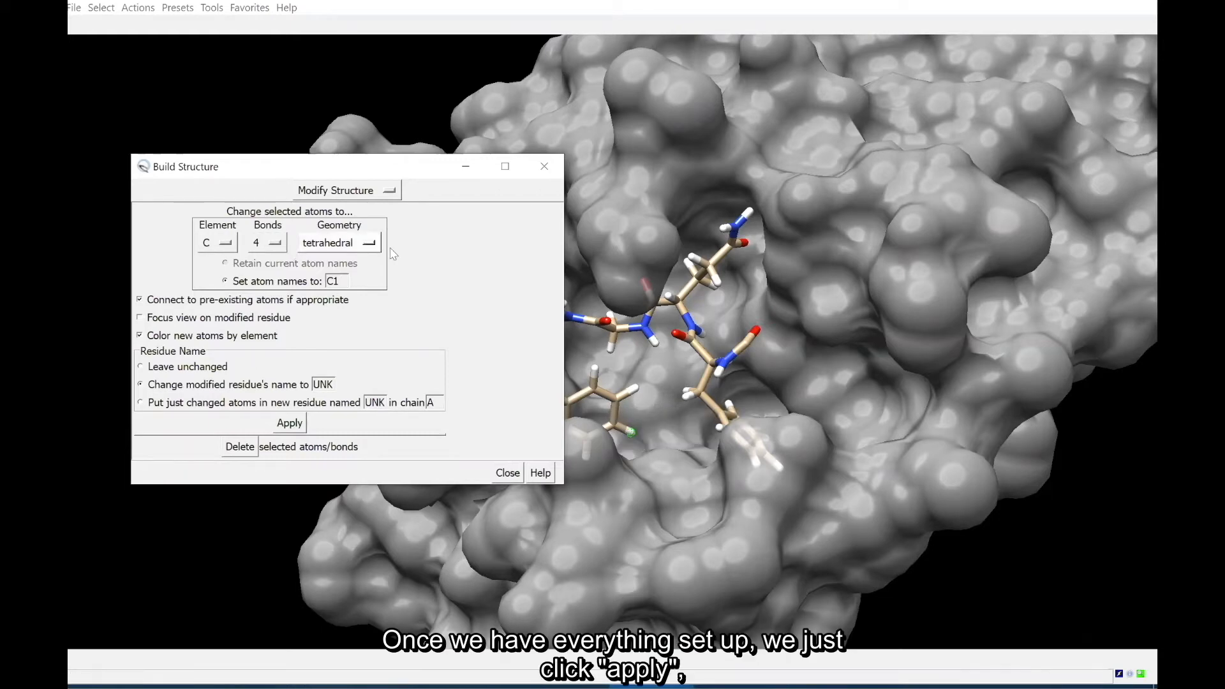
click(301, 426)
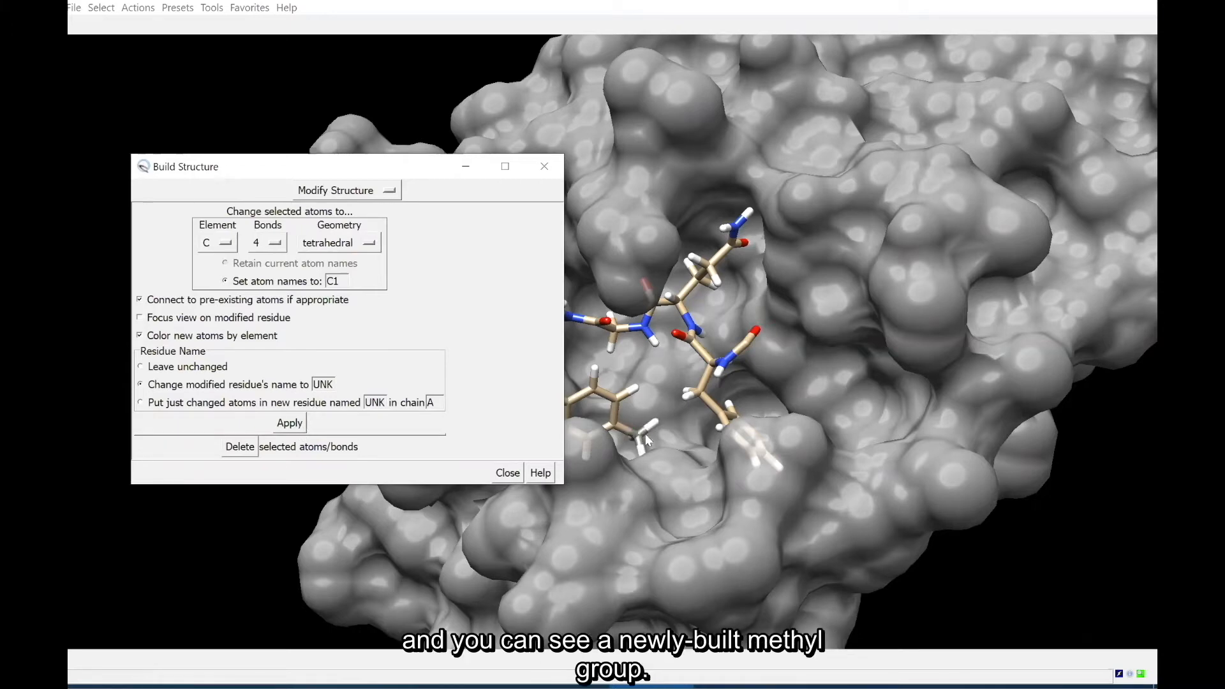
Color the newly built methyl group on residue 309 tan to match the substrate carbons.
mouse_move(614, 424)
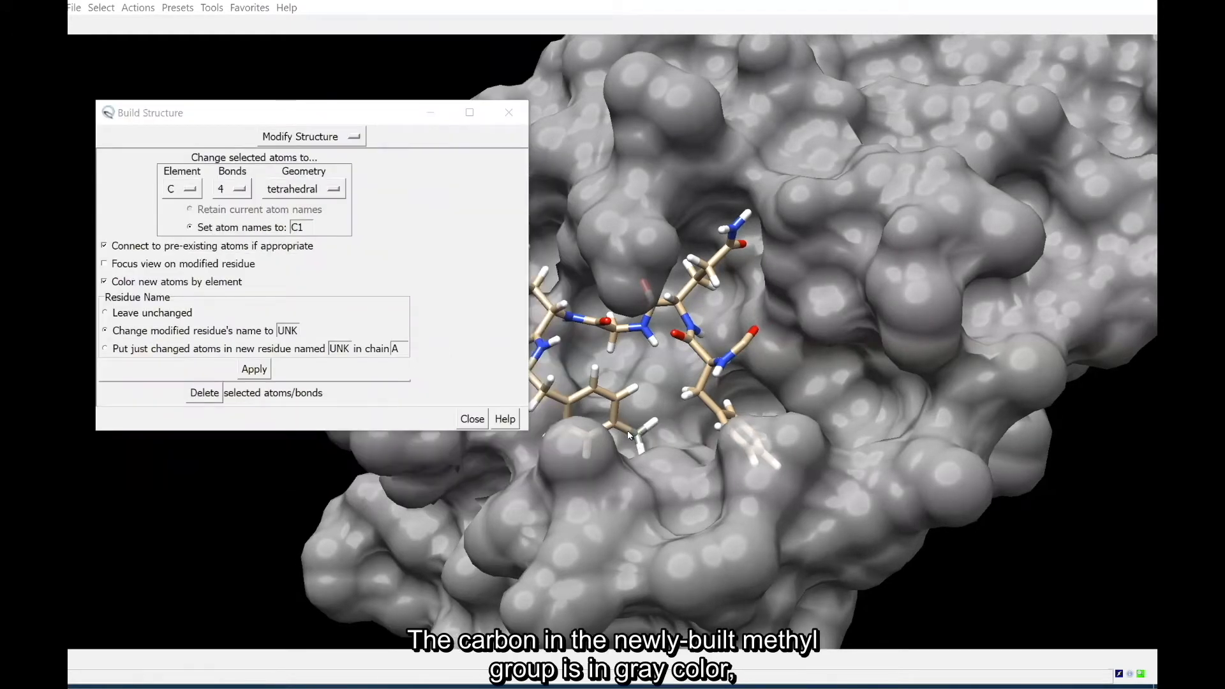
mouse_move(641, 436)
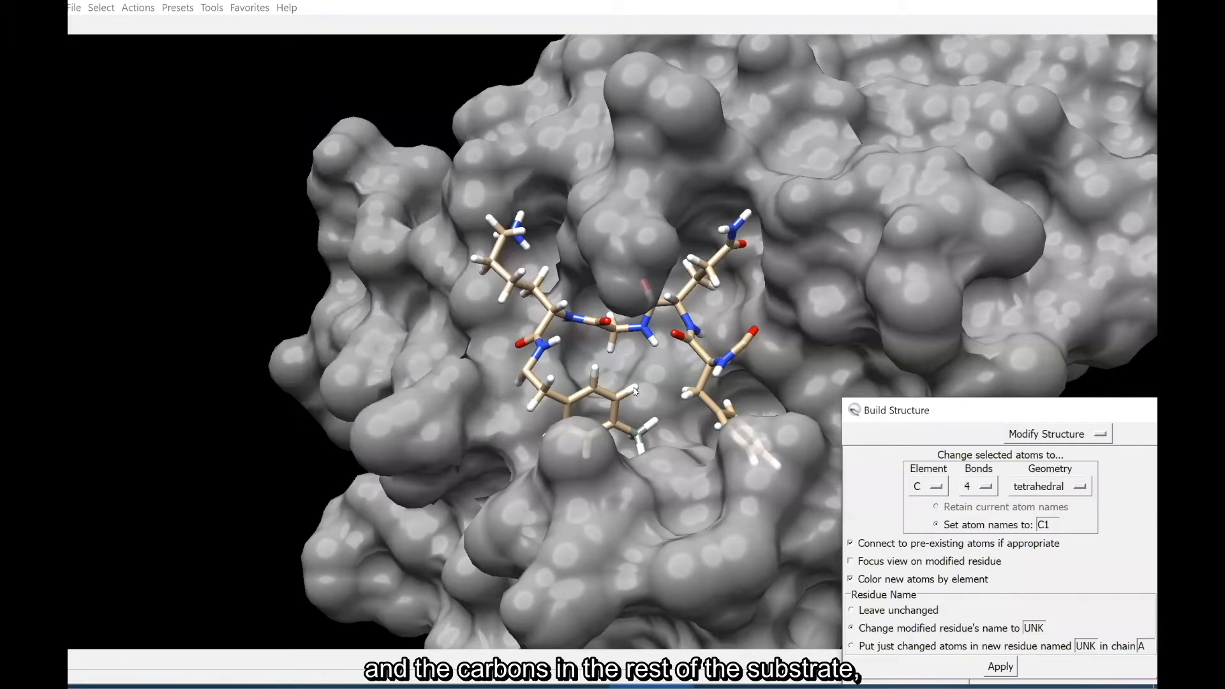
mouse_move(556, 391)
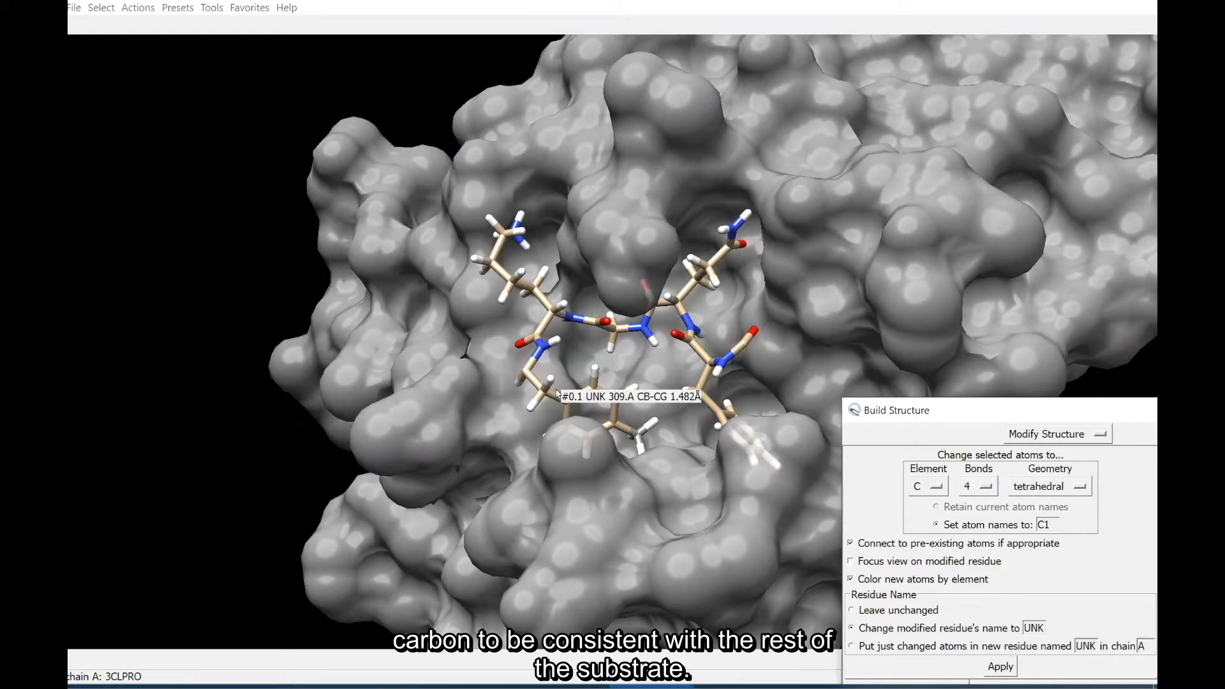
click(139, 9)
mouse_move(169, 86)
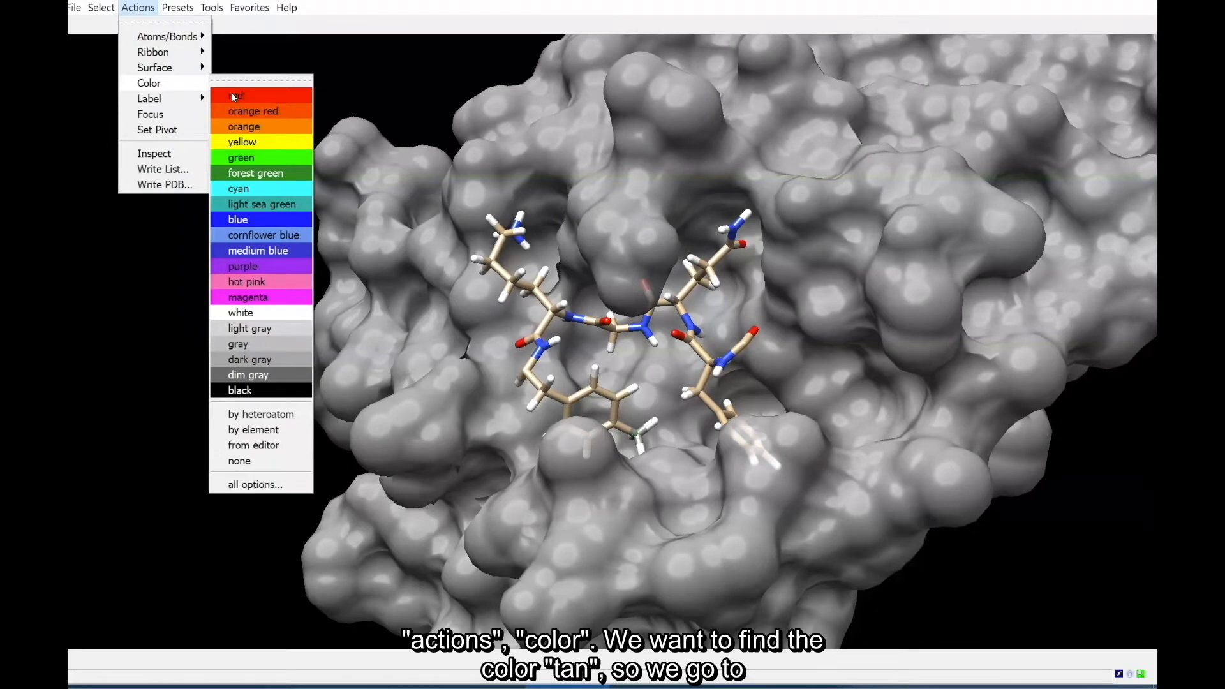
click(259, 486)
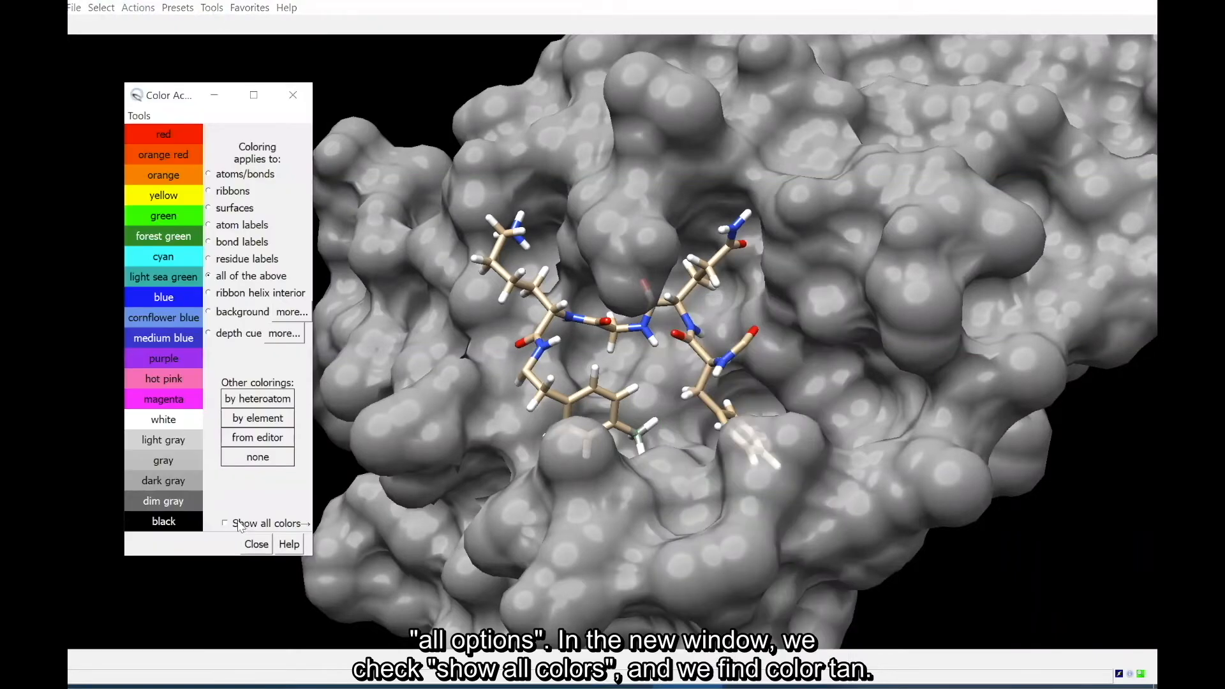
click(240, 525)
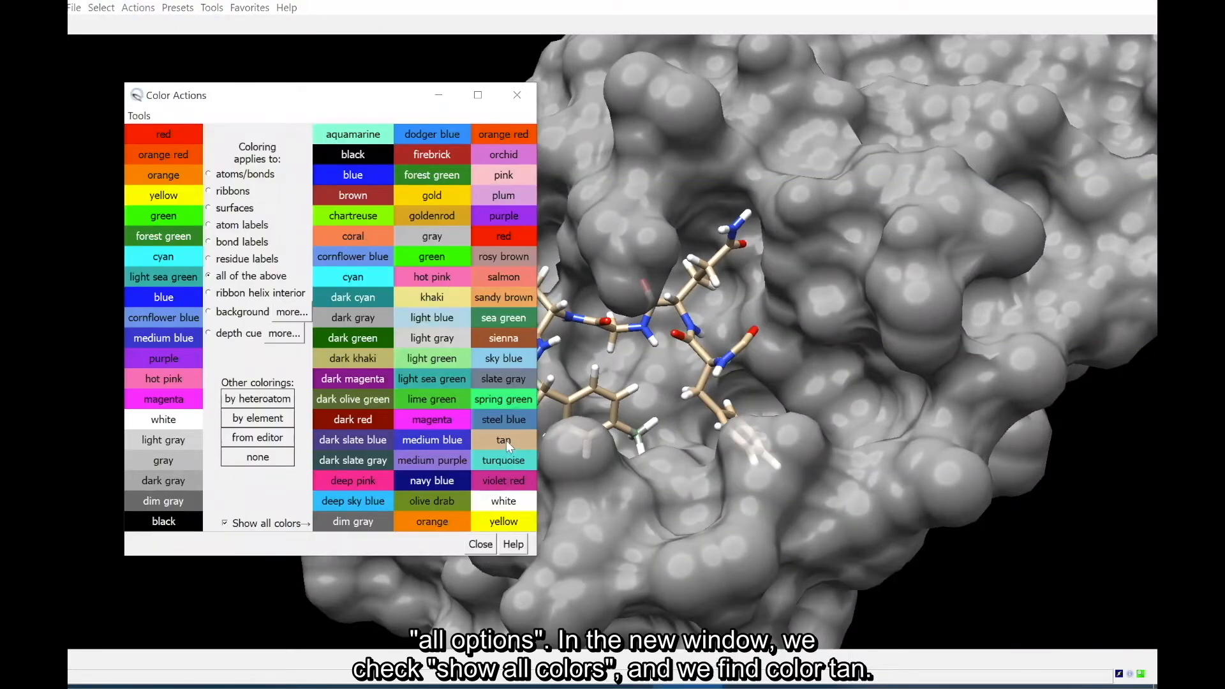
click(503, 439)
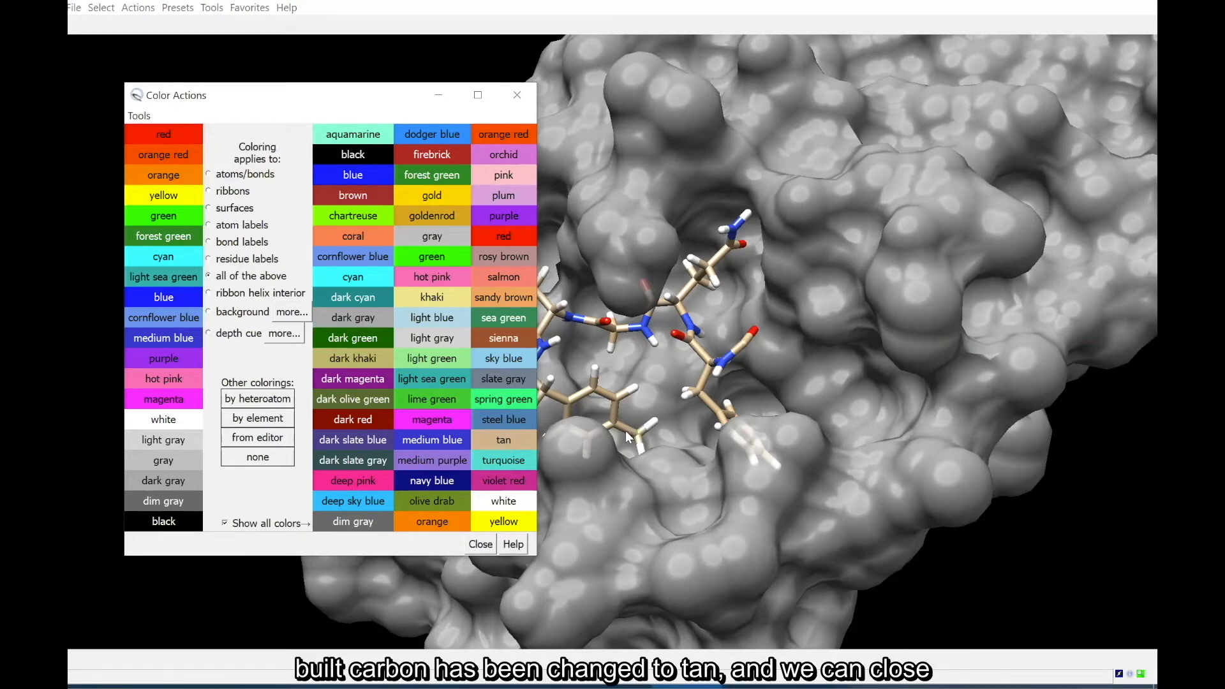
click(480, 546)
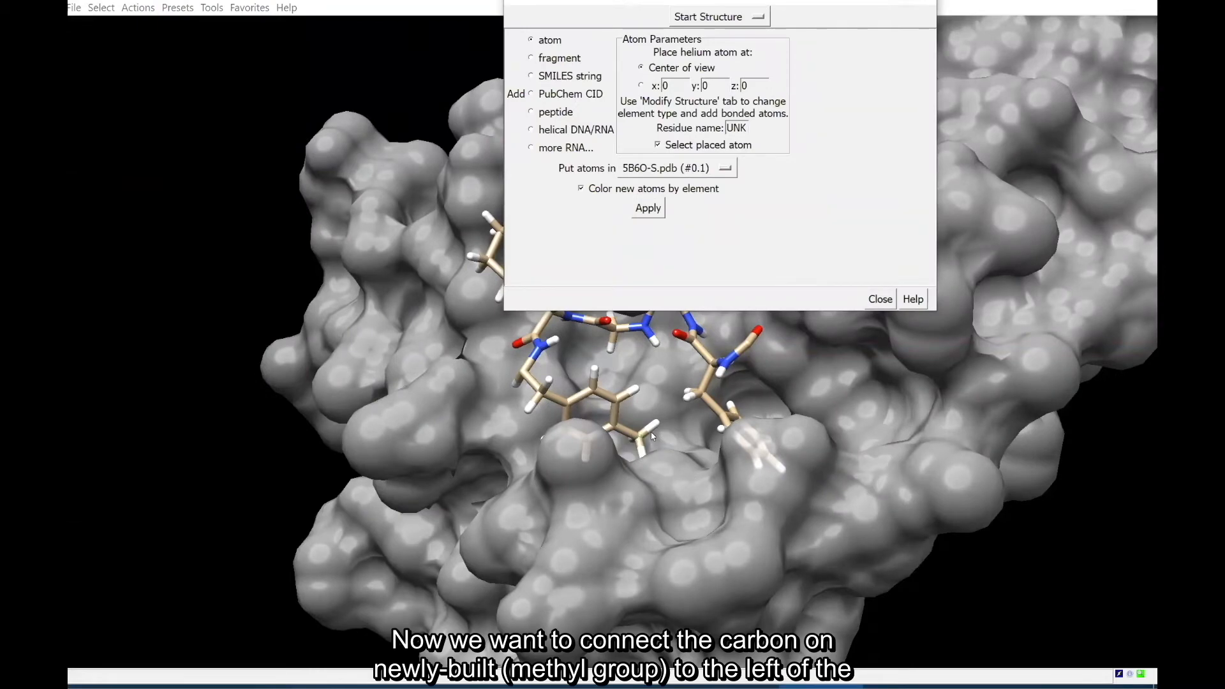
Clear the current selection, then select hydrogen H11 of the new methyl group with its C–H bond and delete them.
ctrl+click(638, 439)
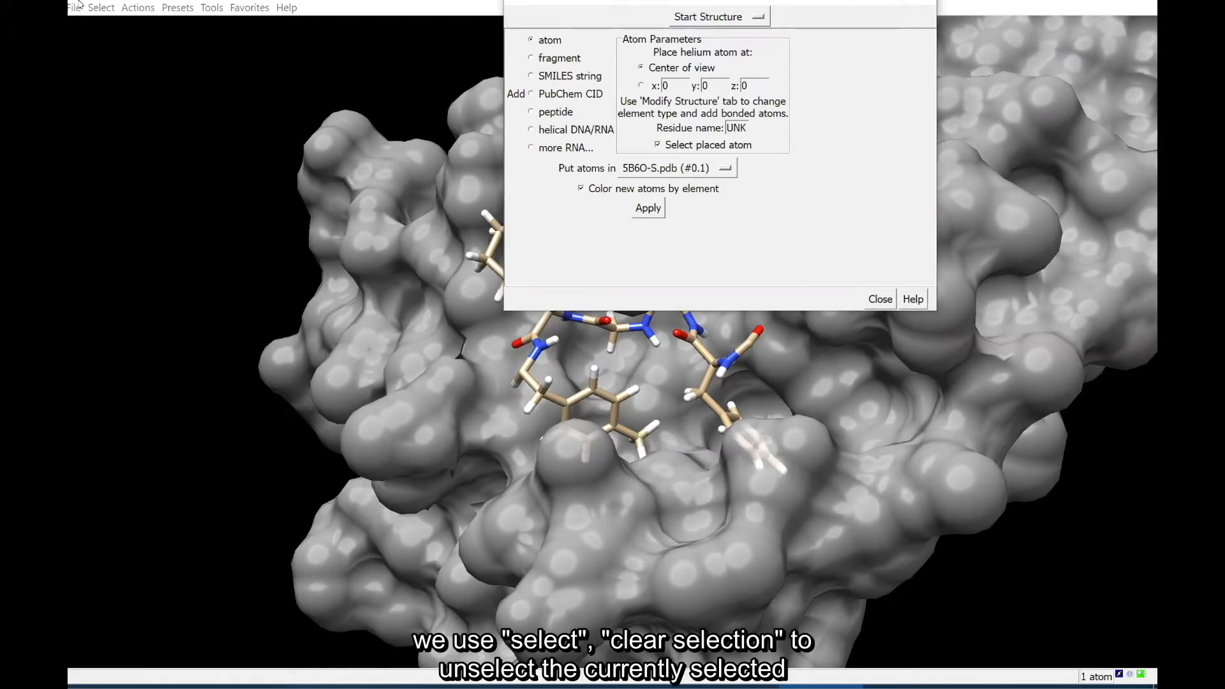
click(97, 7)
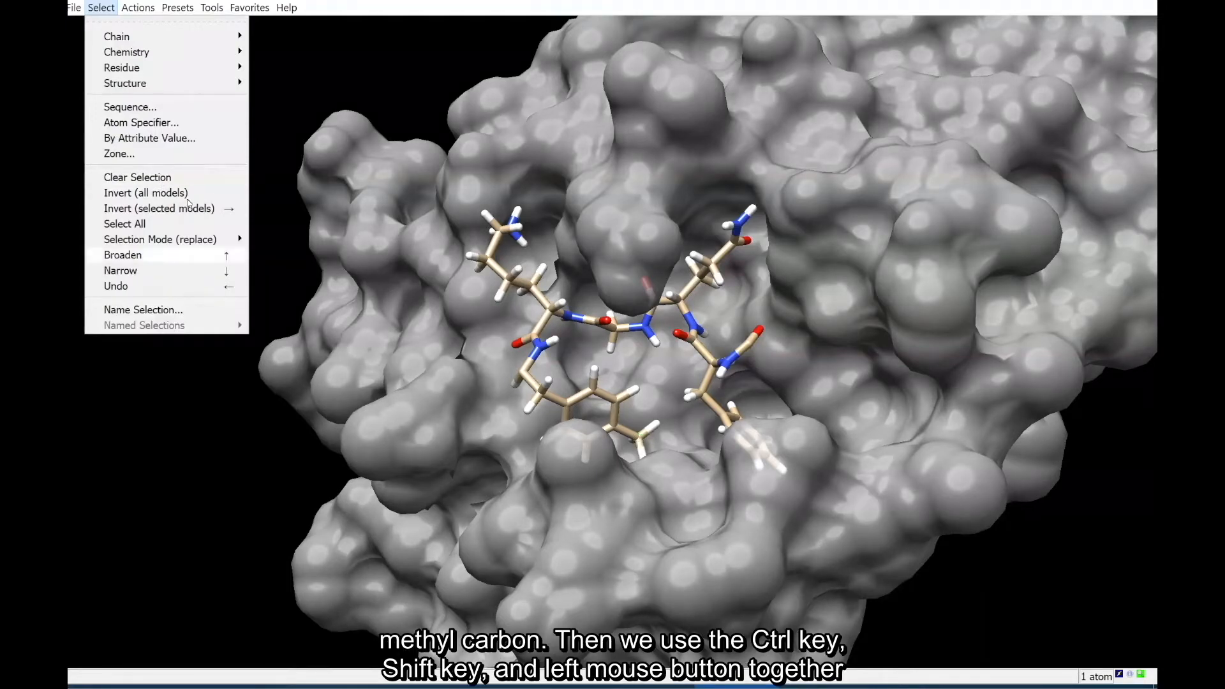
click(191, 182)
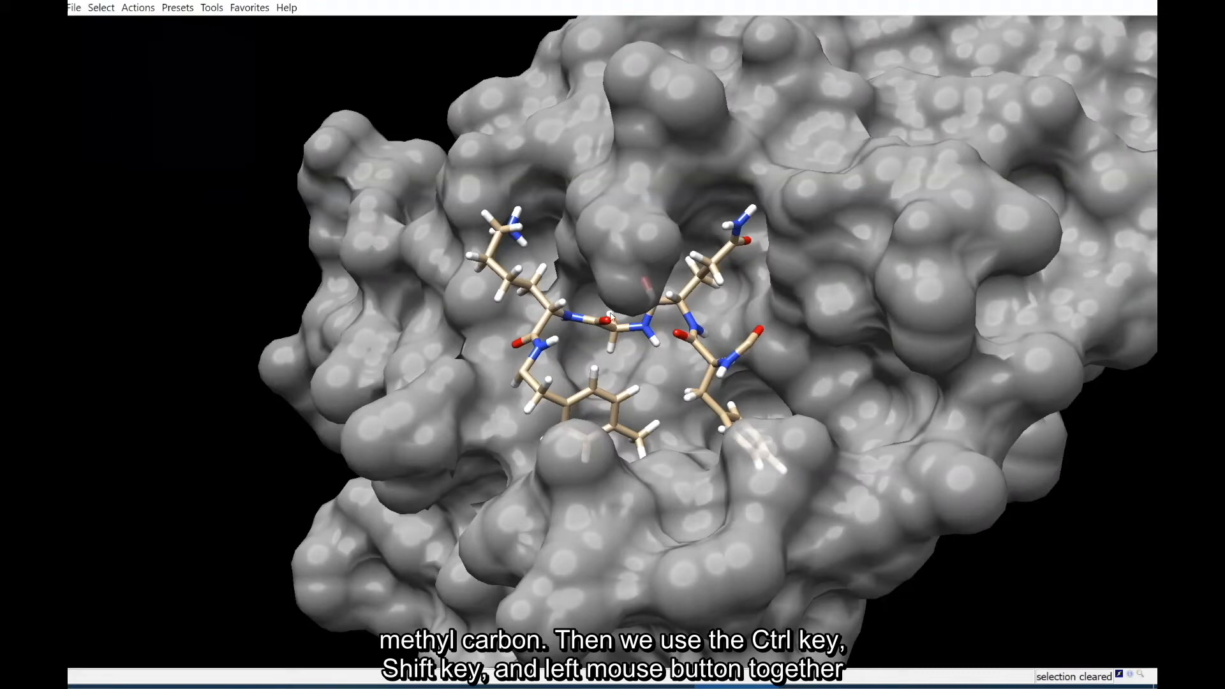
ctrl+click(658, 424)
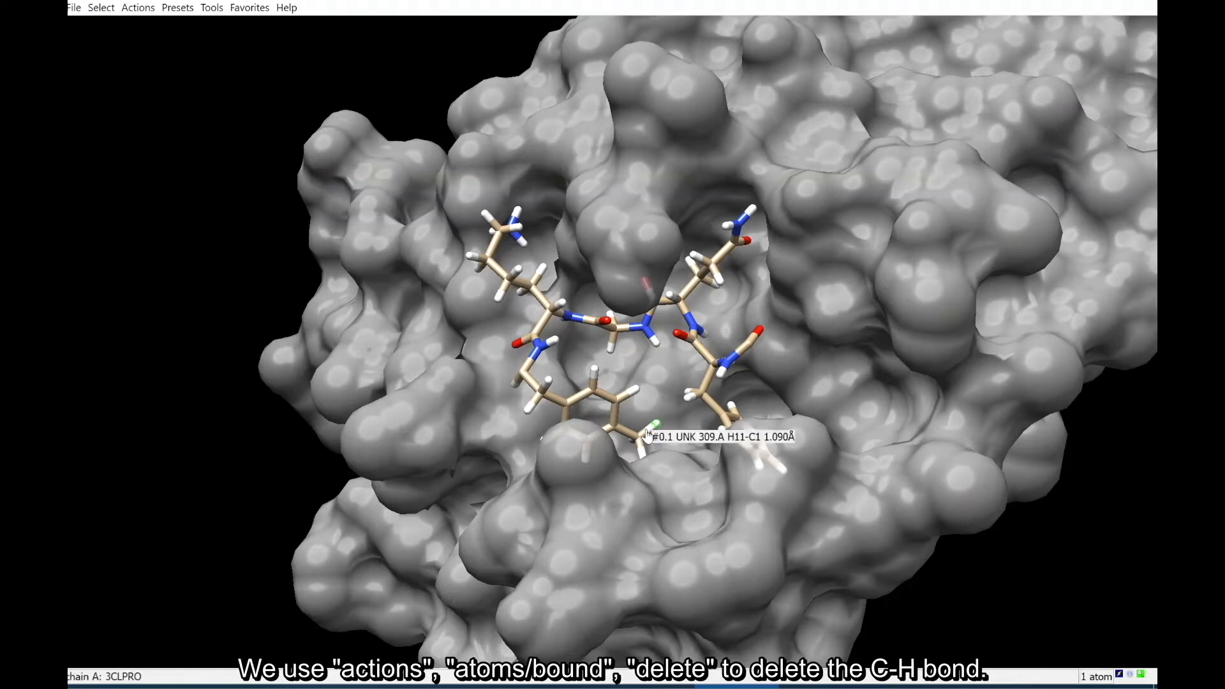
ctrl+shift+click(646, 429)
click(138, 8)
mouse_move(167, 37)
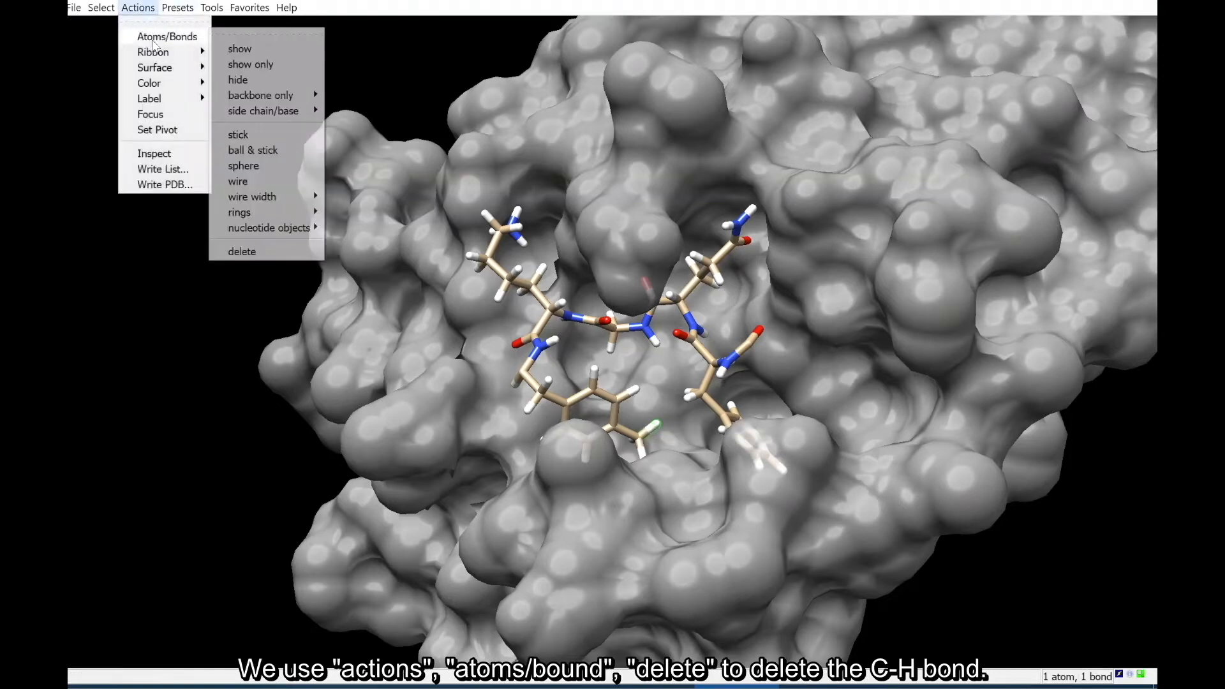
click(271, 252)
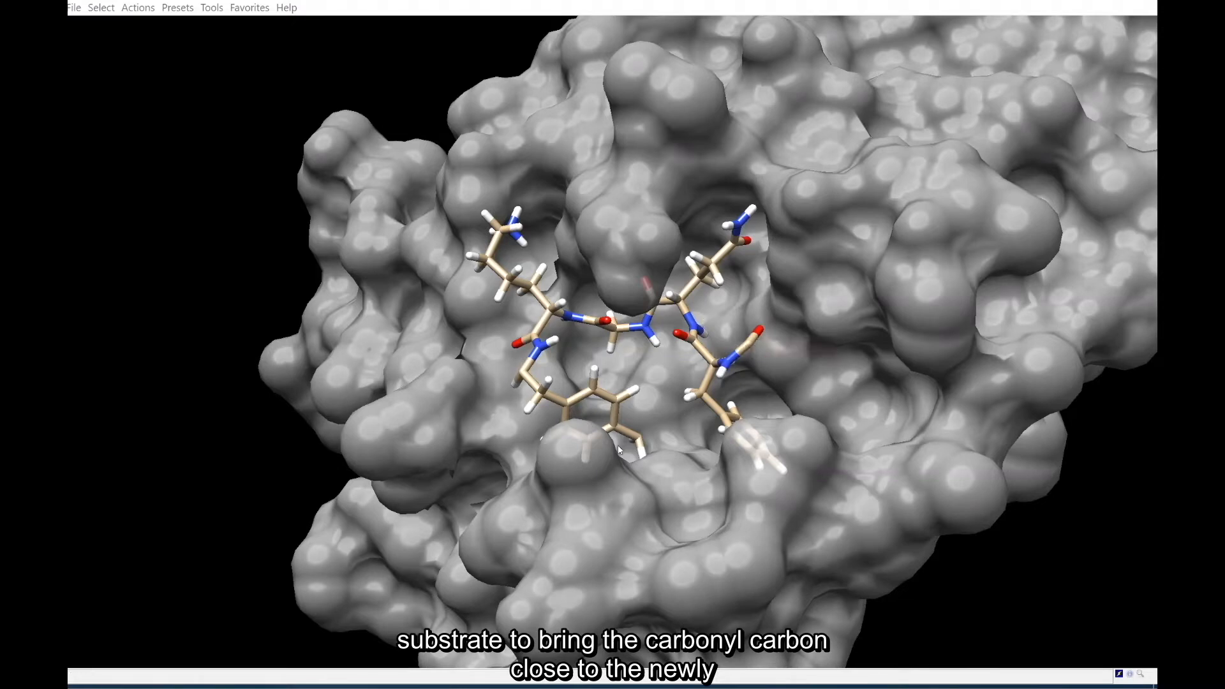
Select the N–CA bond of glutamine 306 and set Build Structure to Adjust Torsions.
mouse_move(637, 440)
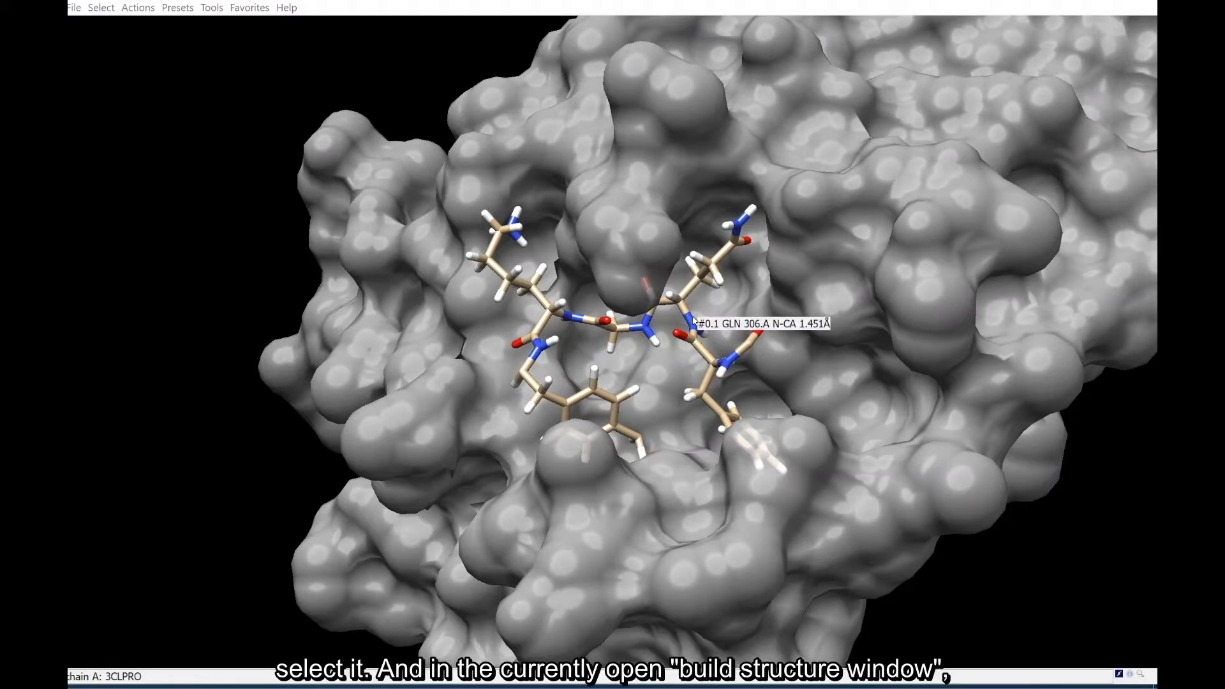
ctrl+click(693, 319)
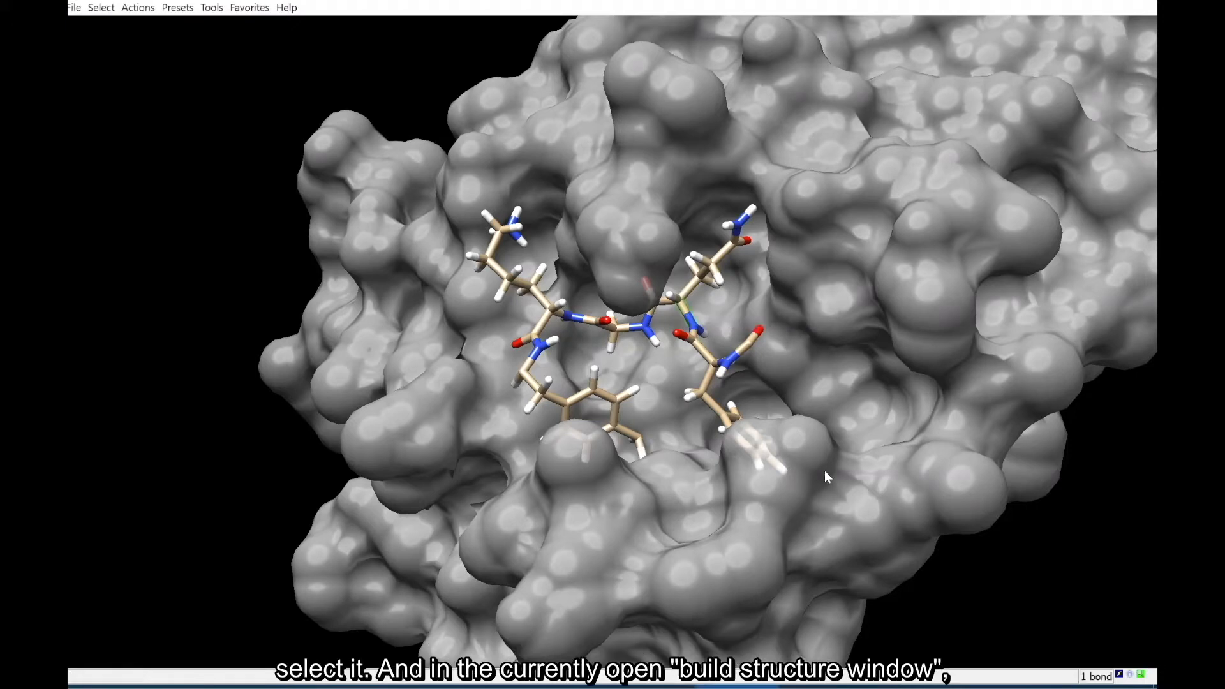
mouse_move(777, 686)
click(868, 610)
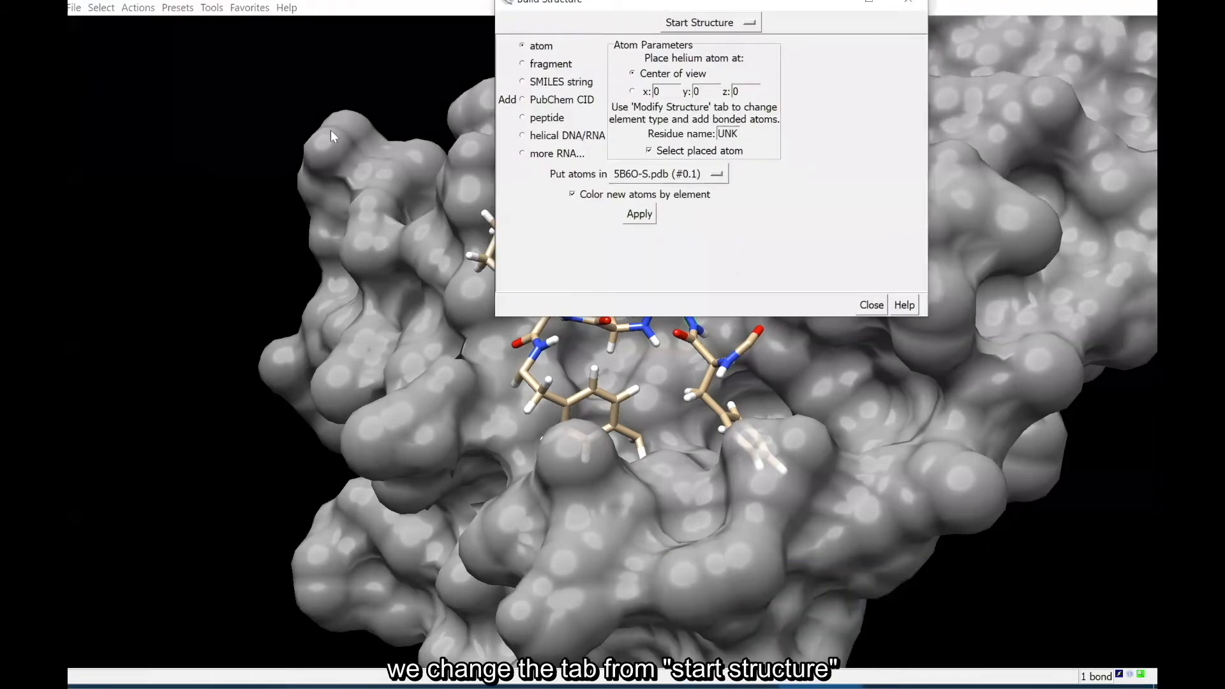
drag(689, 2, 390, 128)
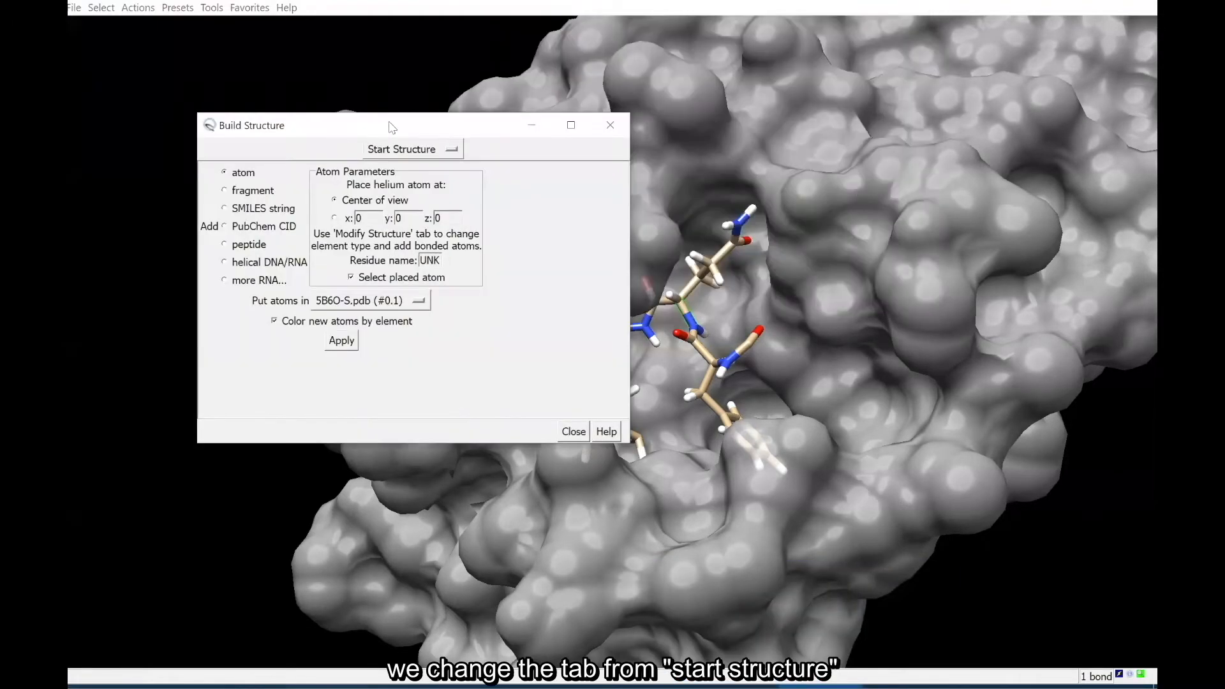
click(448, 149)
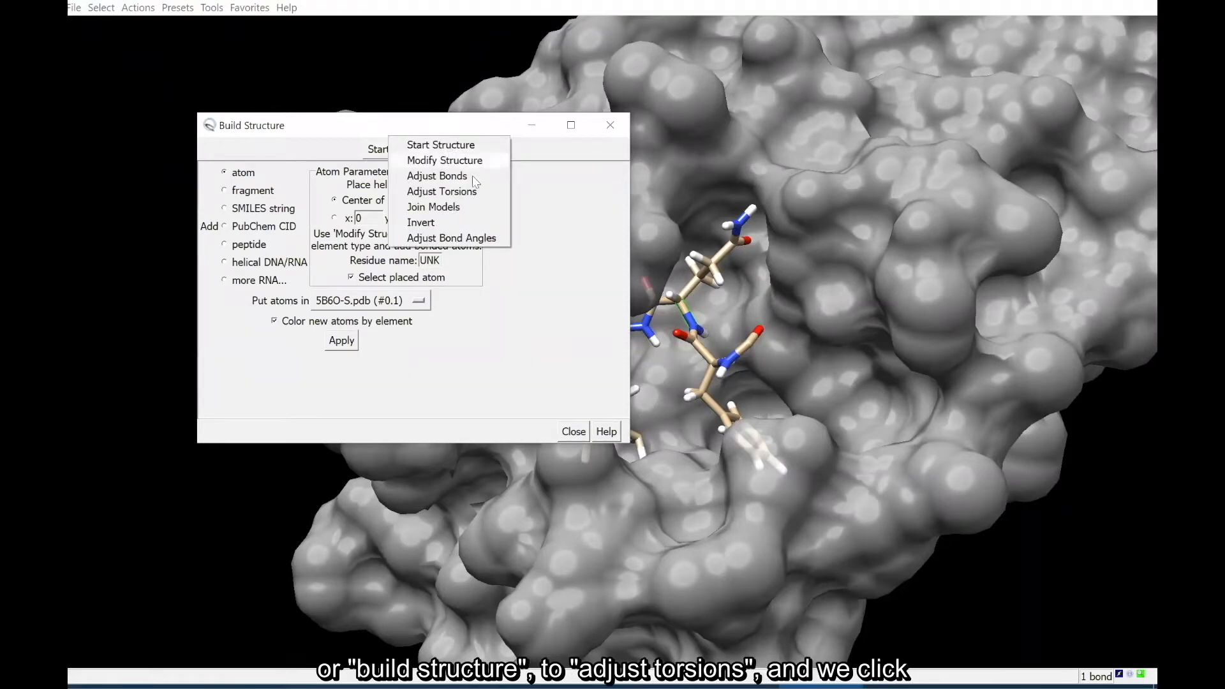
click(474, 199)
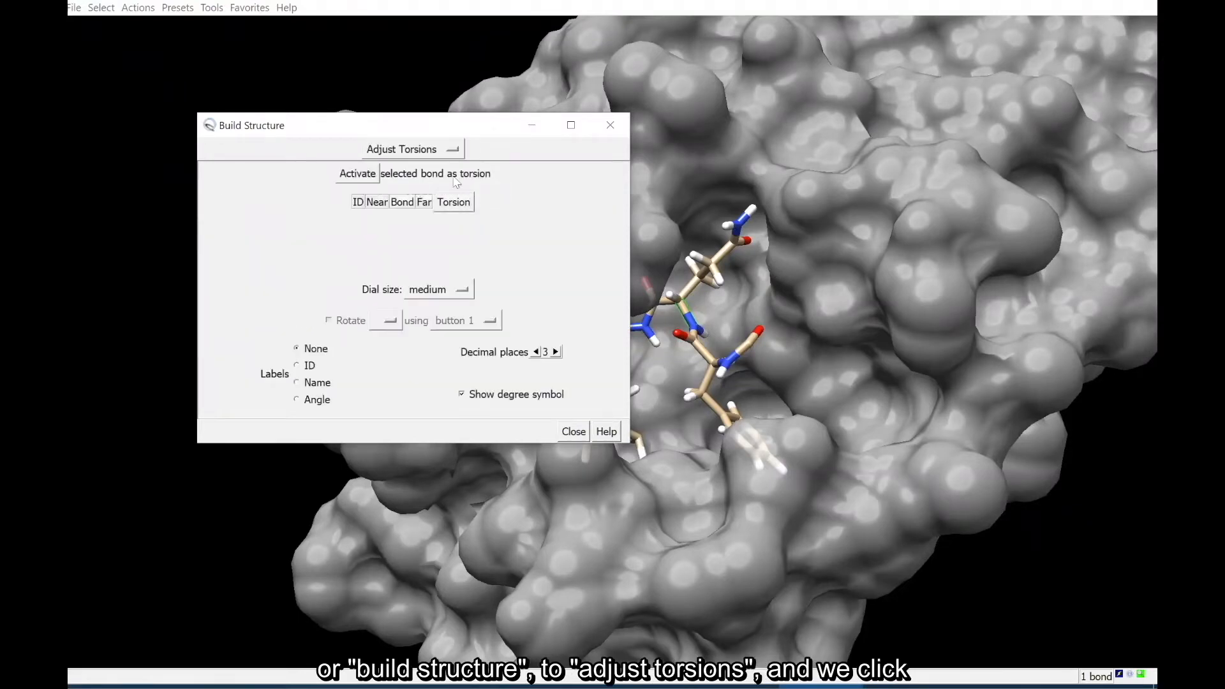
drag(318, 124, 203, 138)
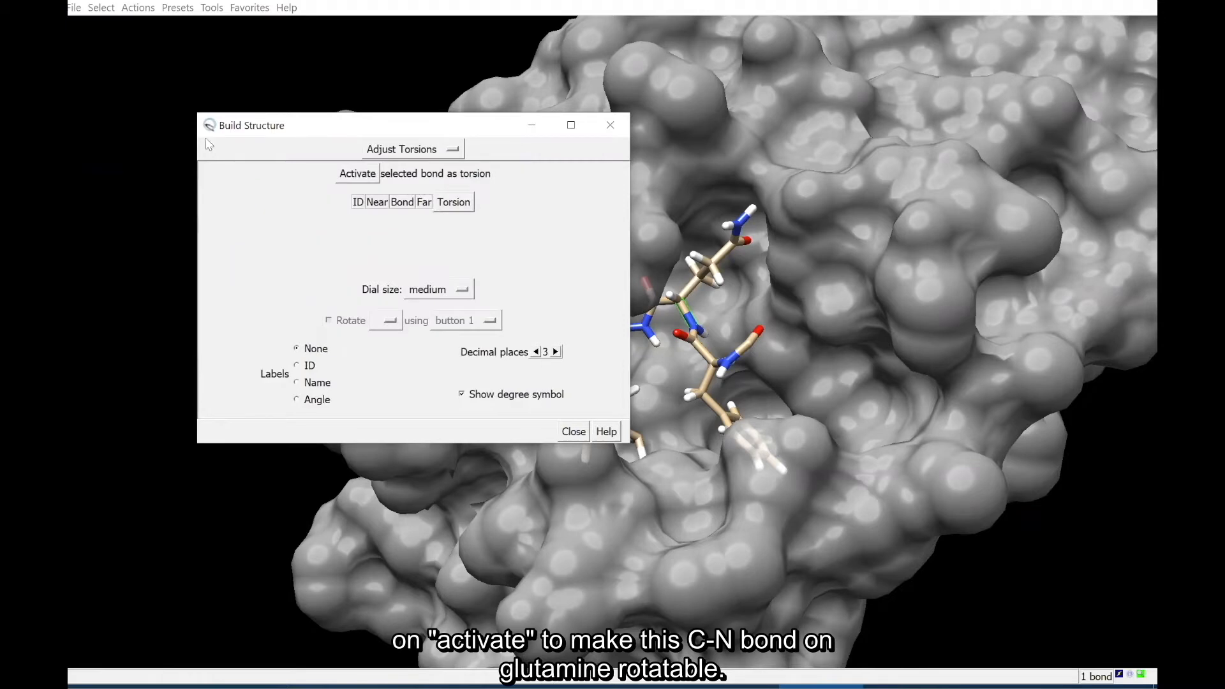
Activate the selected glutamine 306 N–CA bond as a torsion, rotate it to -109.0 degrees, and deactivate it.
mouse_move(681, 306)
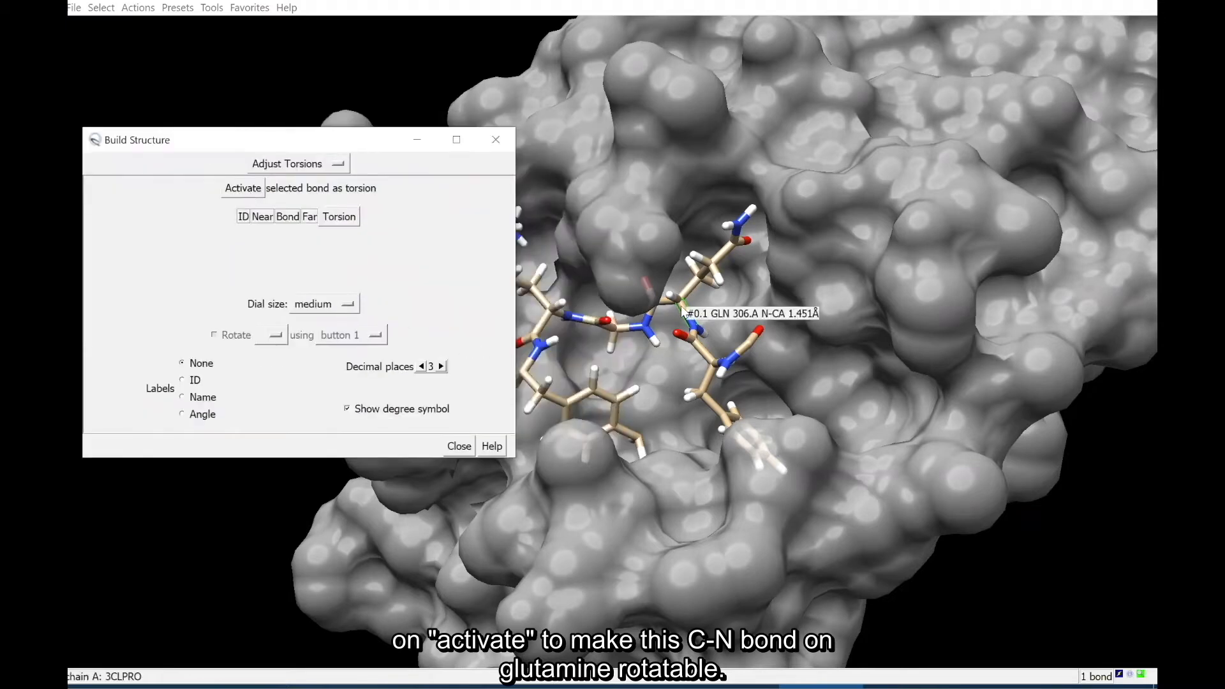
click(233, 191)
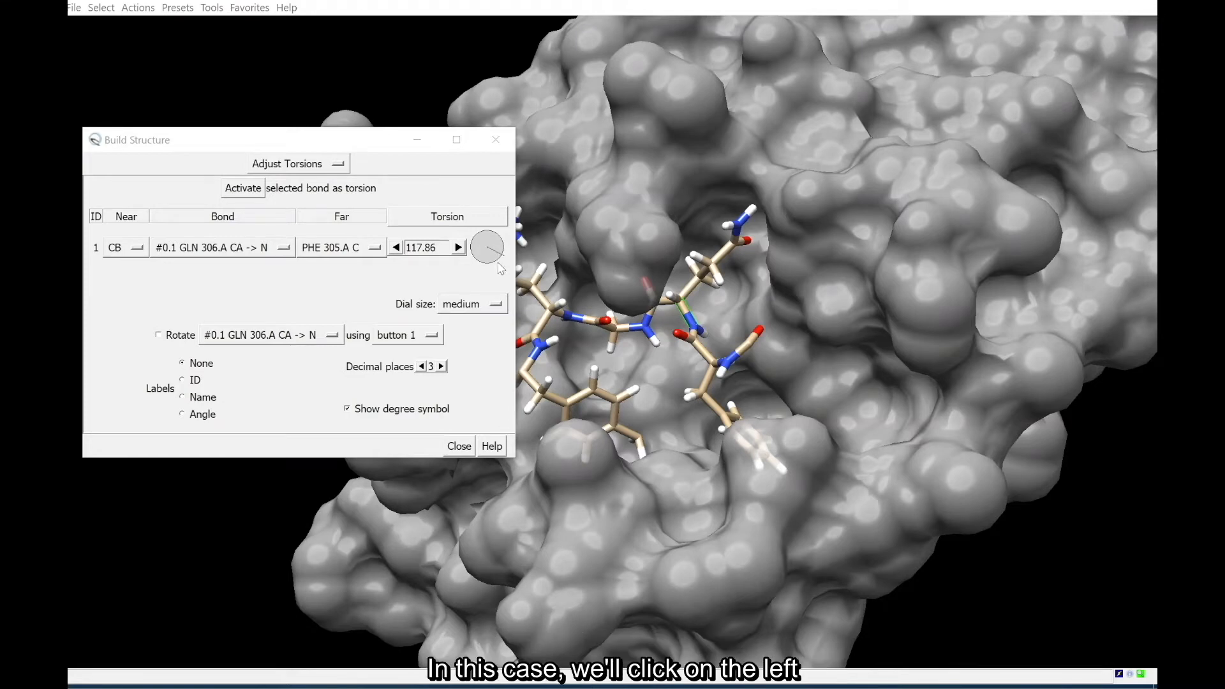
click(397, 248)
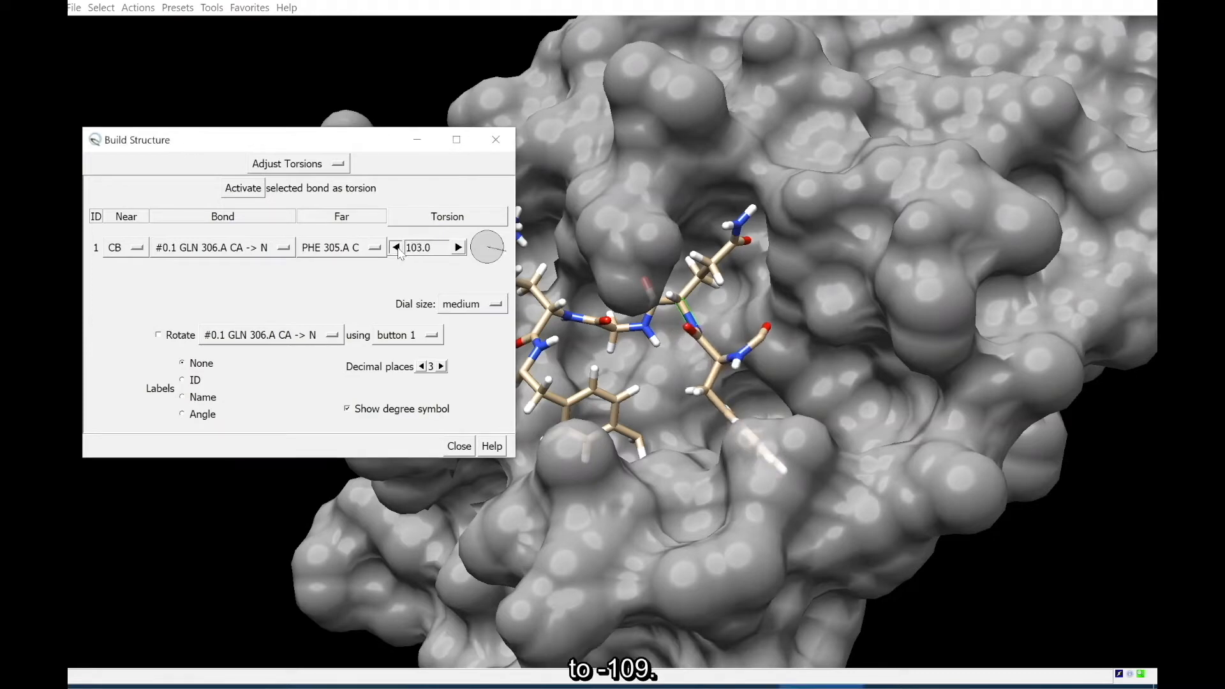
click(397, 247)
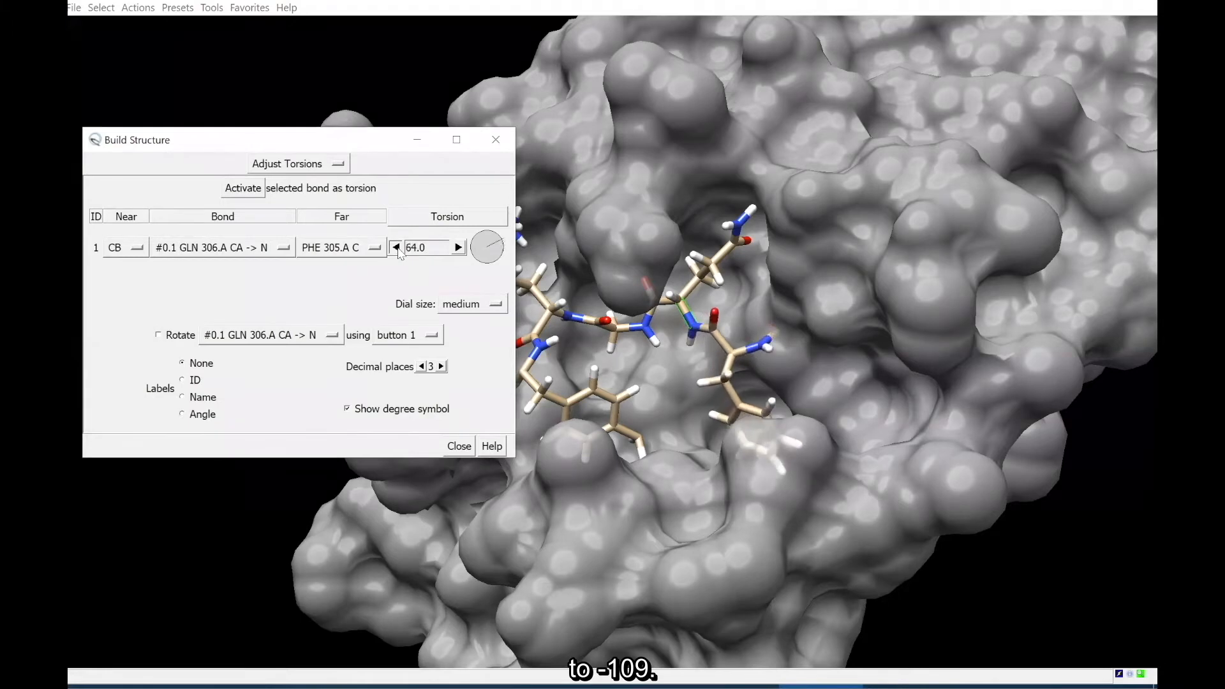
click(396, 247)
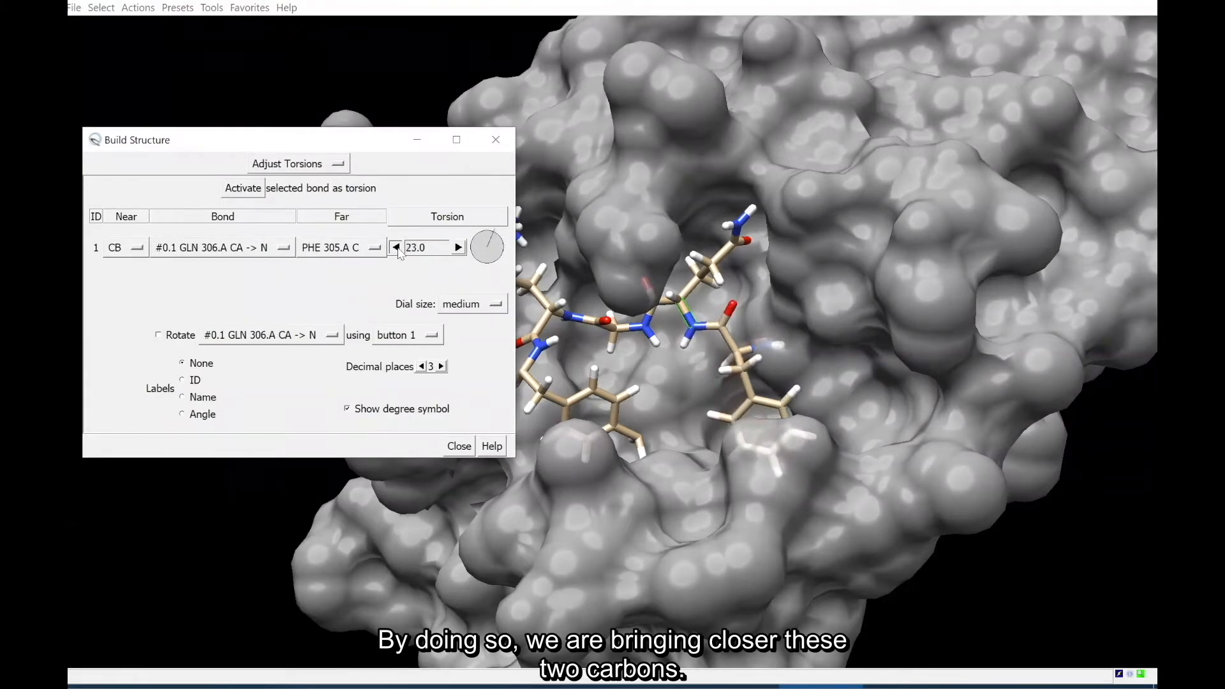
click(396, 248)
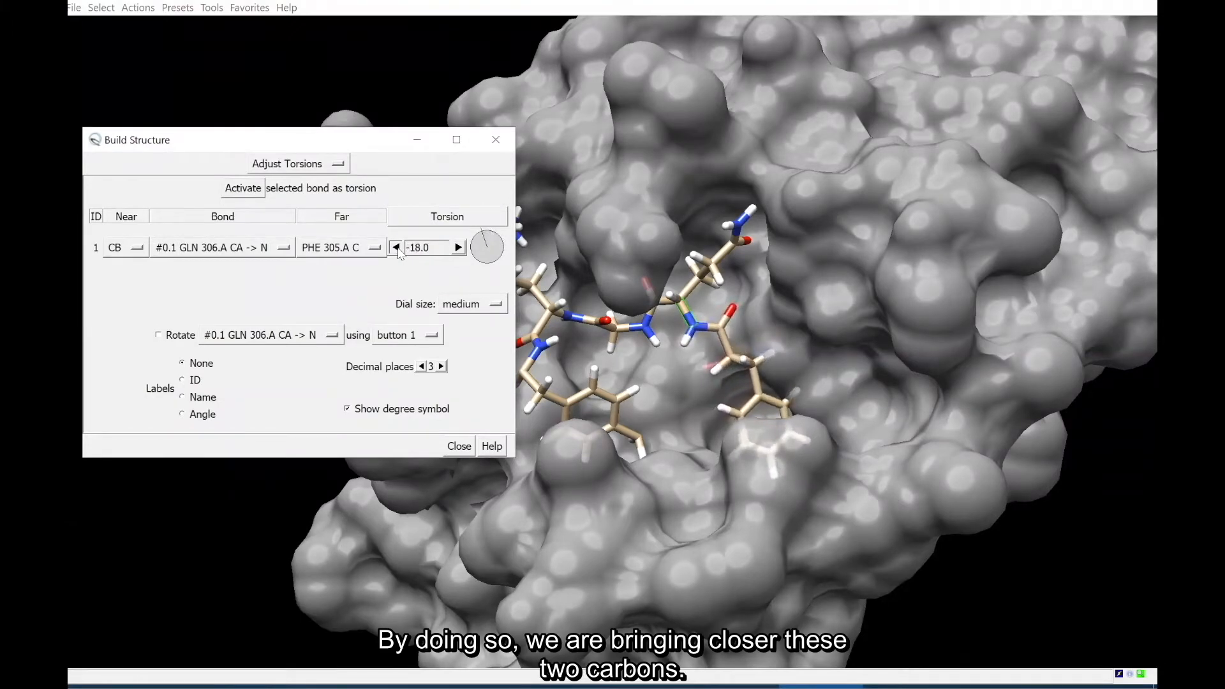
click(397, 247)
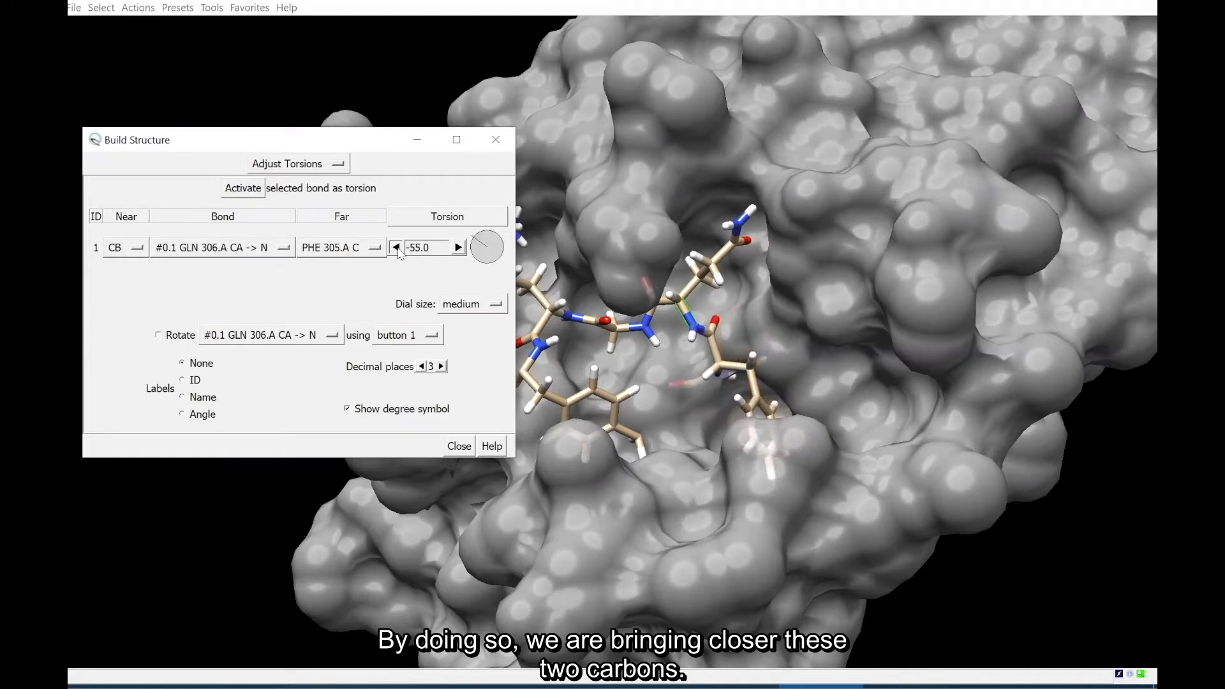
click(396, 248)
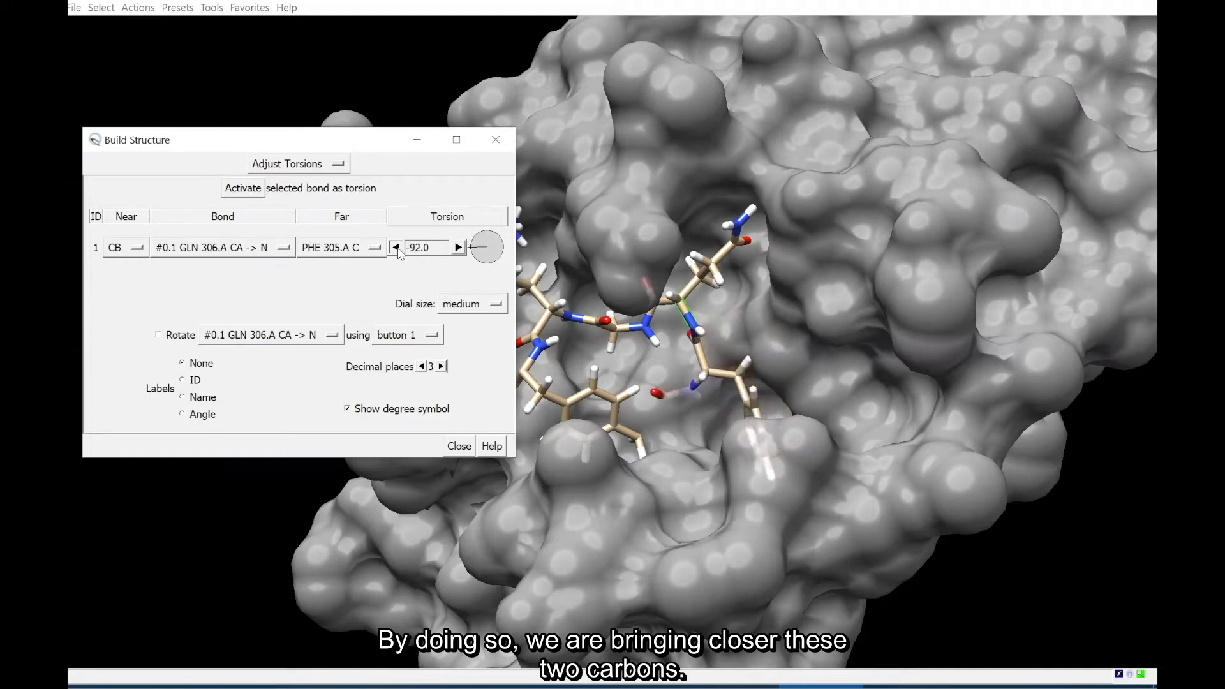
click(396, 247)
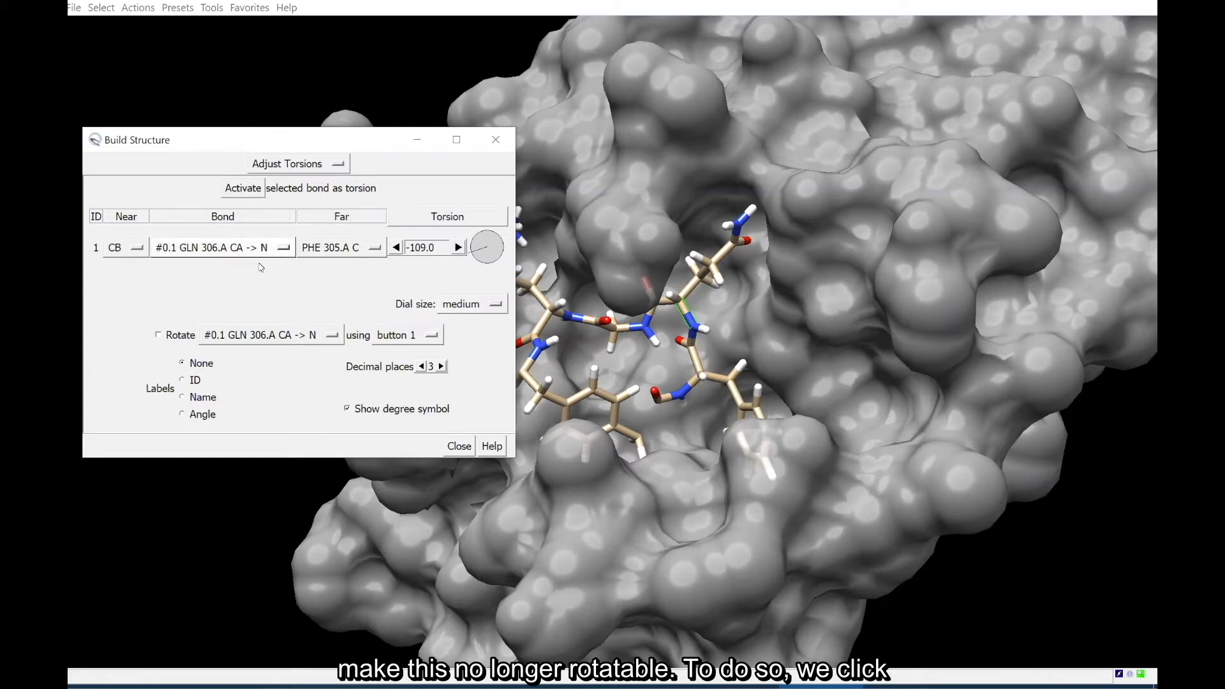
click(225, 249)
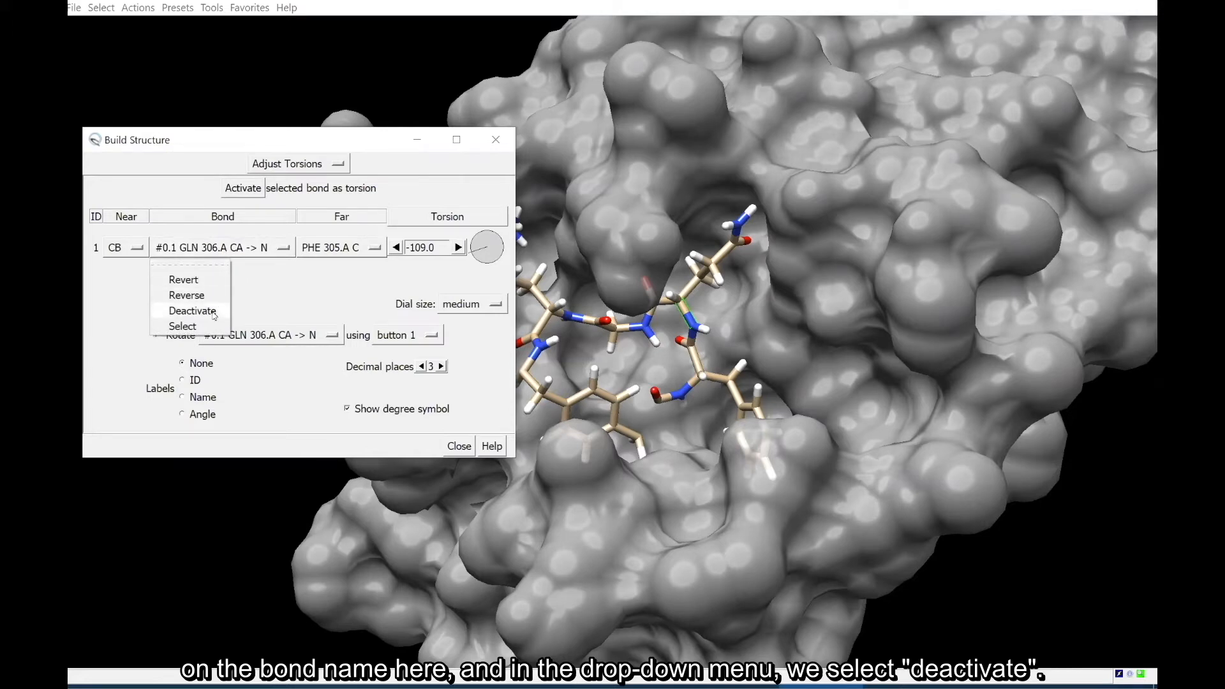
click(193, 311)
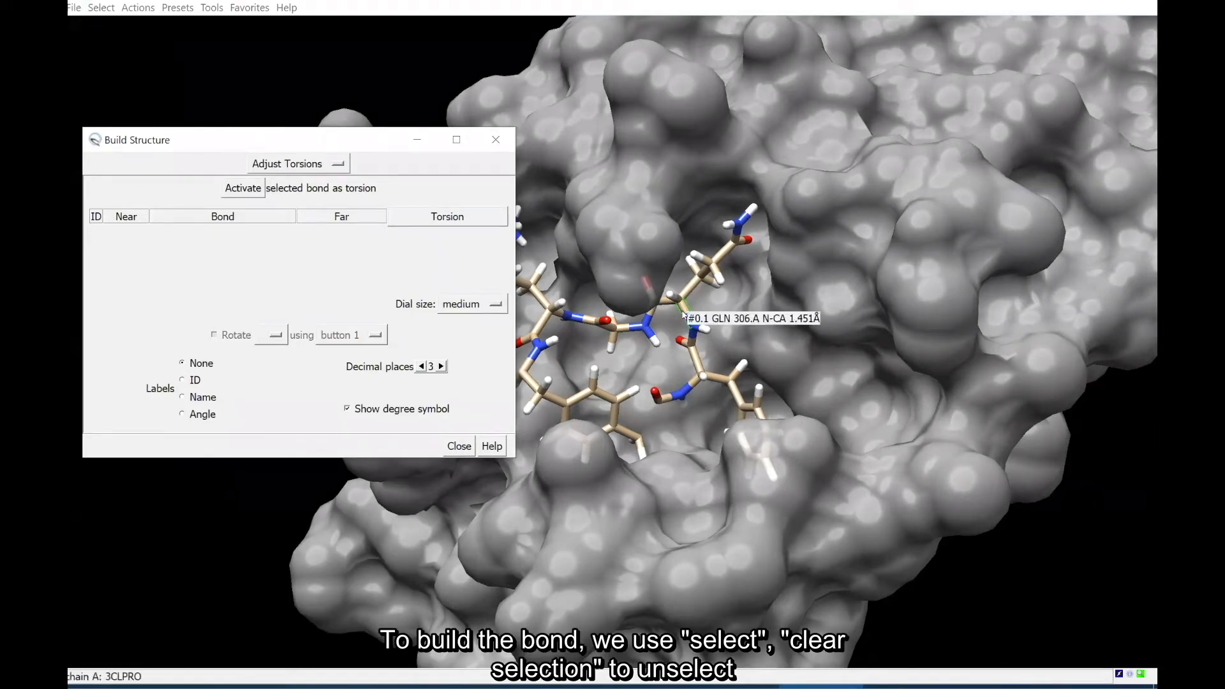
Clear the selection and select both the methylene carbon C1 of residue 309 and the carbonyl carbon C of threonine 304.
click(109, 9)
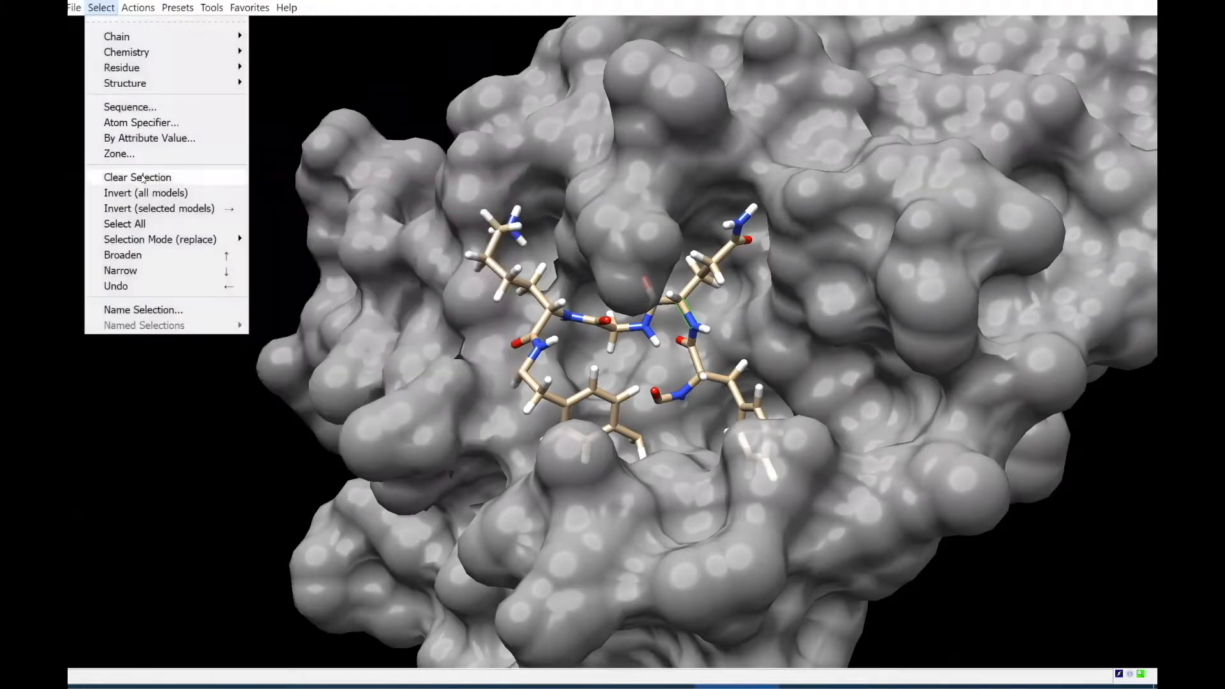
click(143, 178)
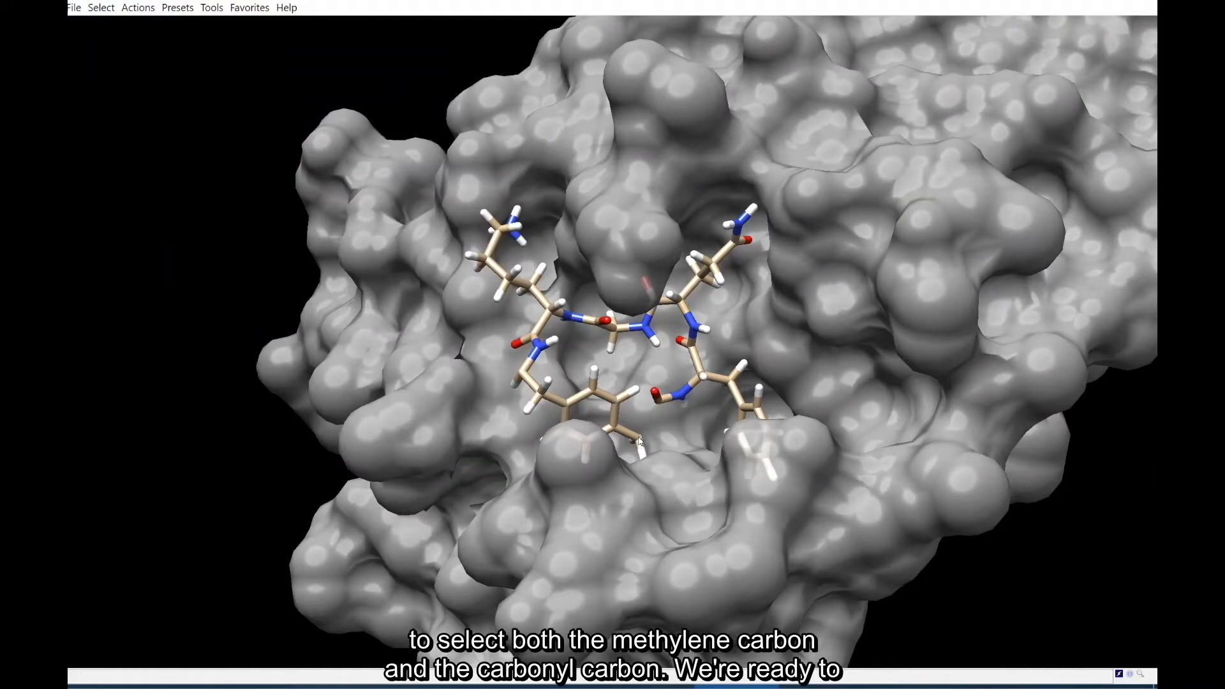
ctrl+click(639, 440)
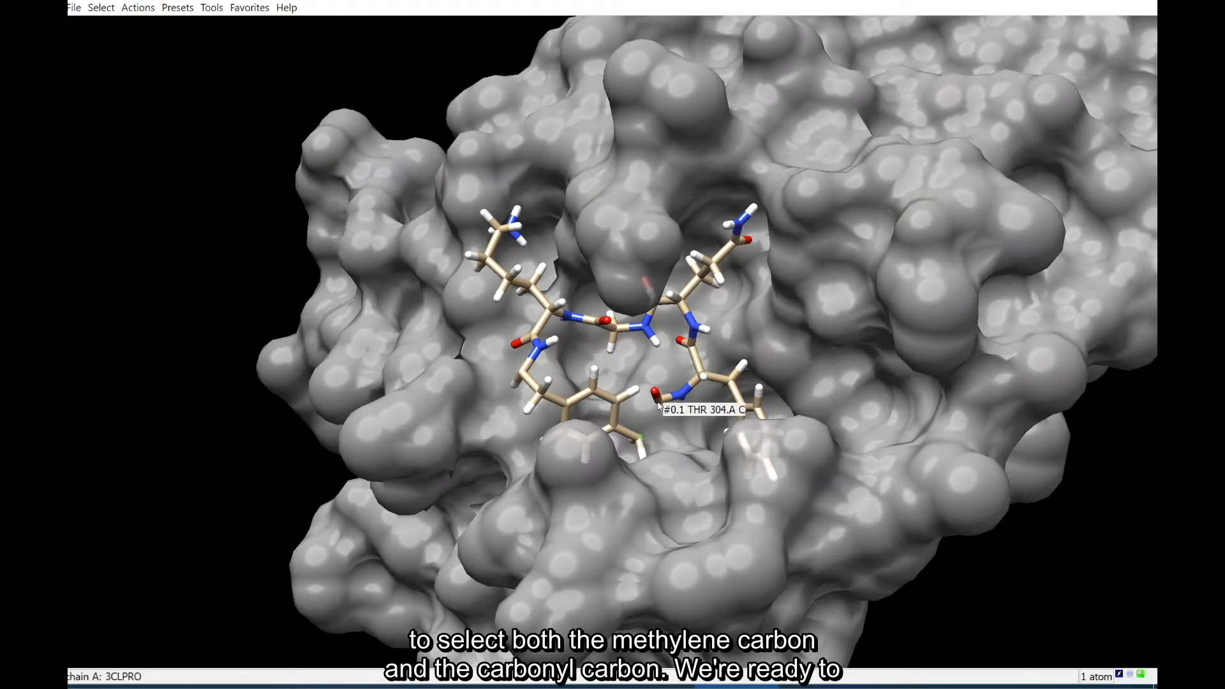
ctrl+click(657, 403)
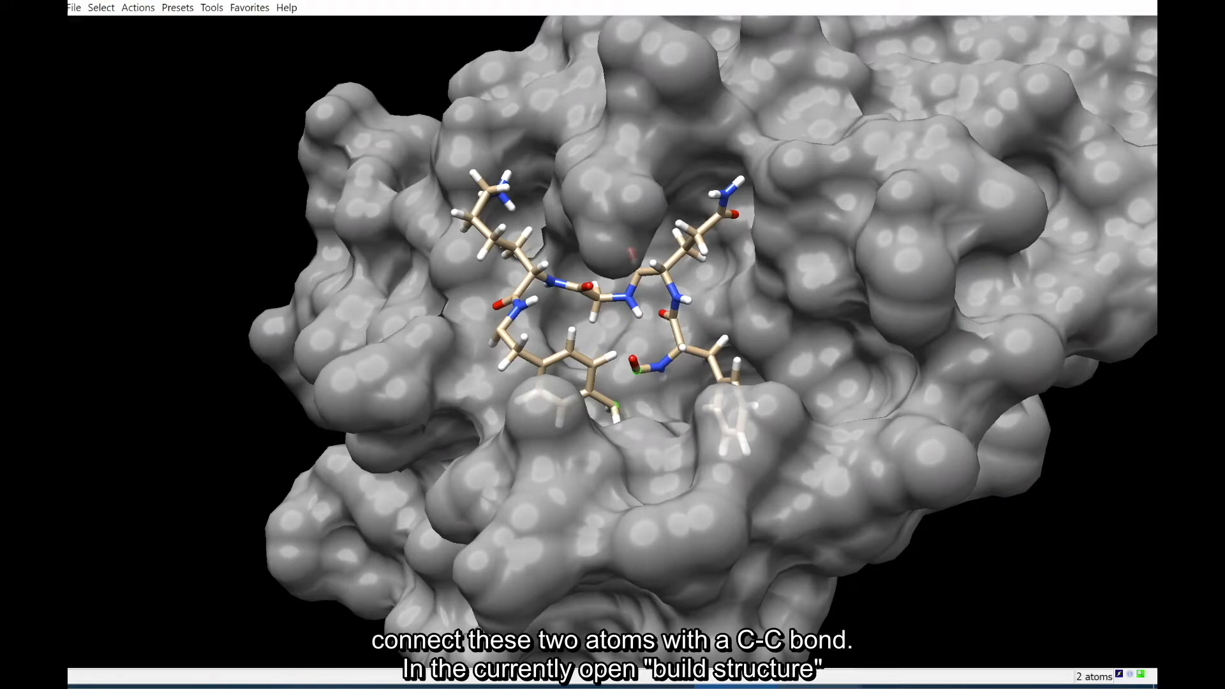
Add a bond between the two selected carbons using Adjust Bonds with the all possible option, and minimize Build Structure.
click(810, 687)
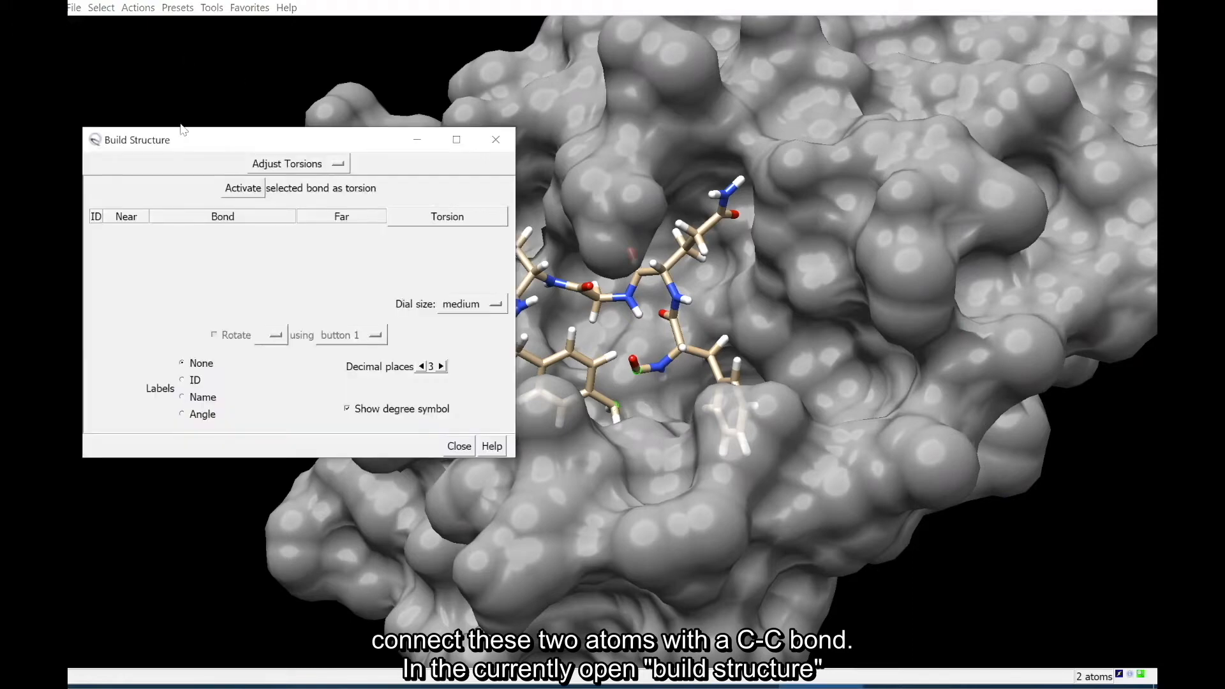
click(295, 167)
click(299, 153)
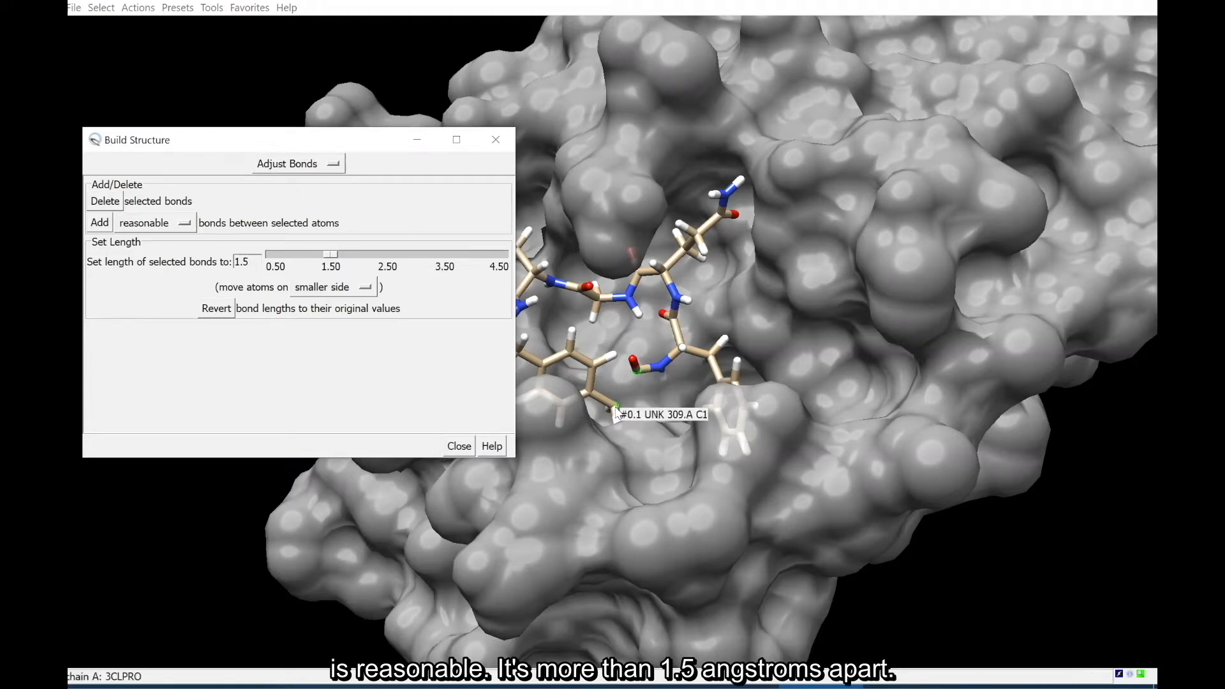
click(143, 223)
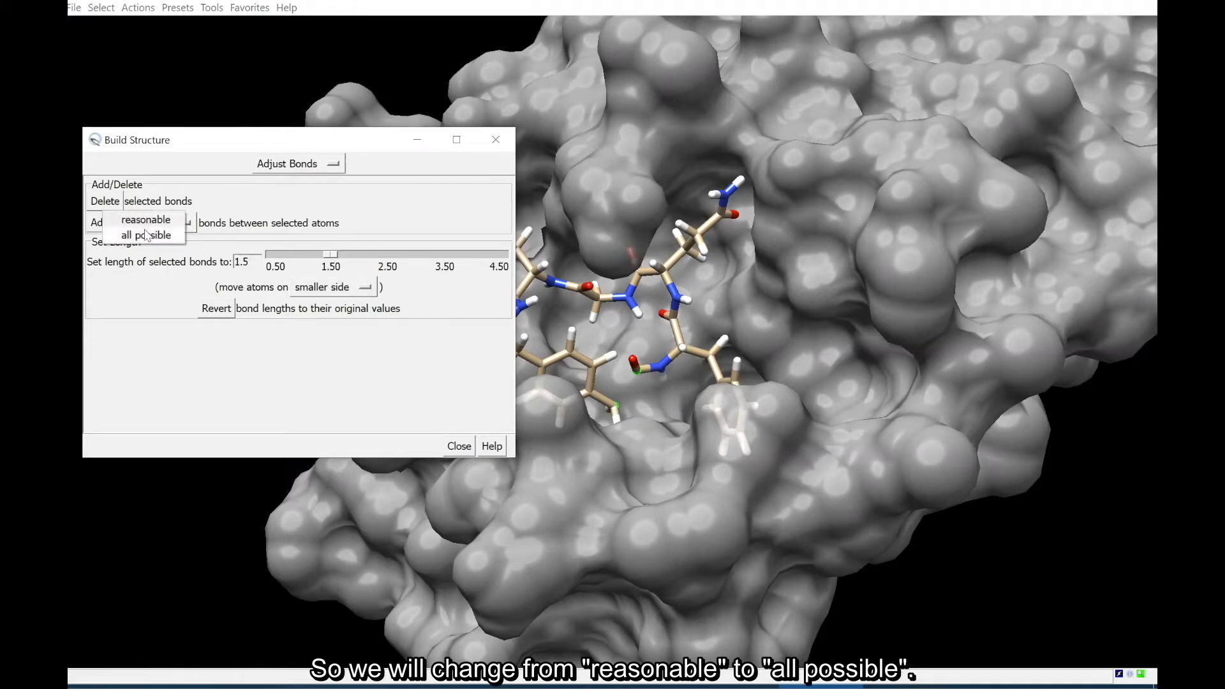
click(146, 235)
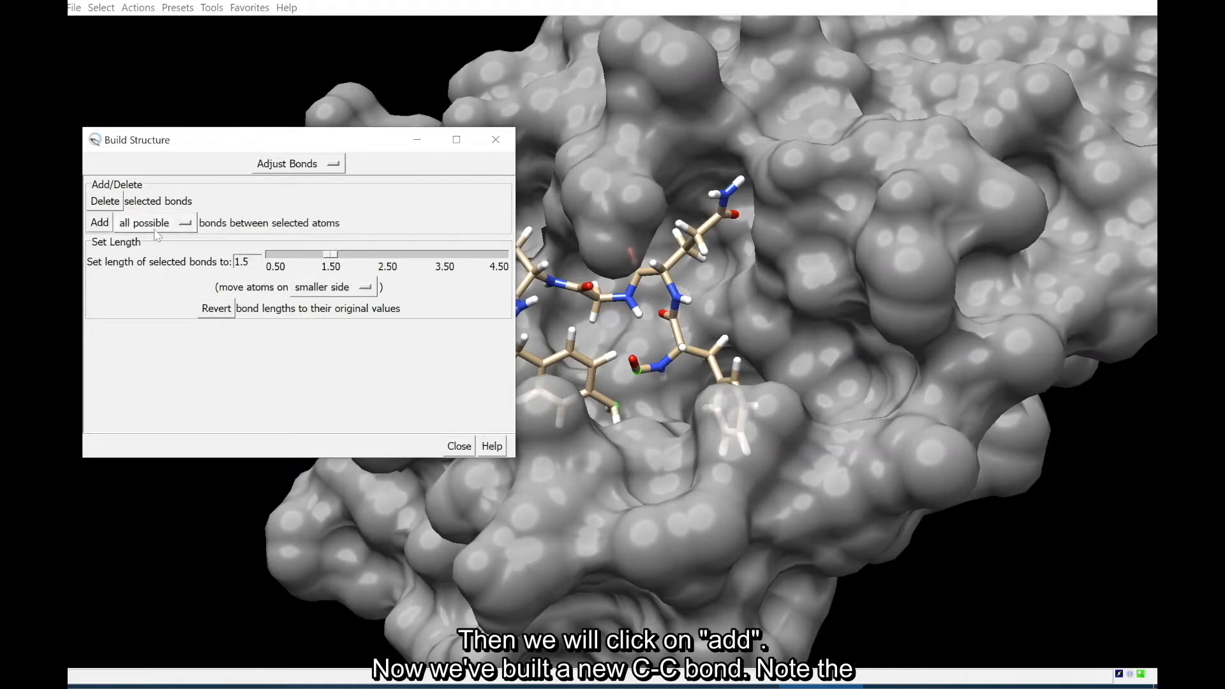
click(100, 223)
mouse_move(638, 383)
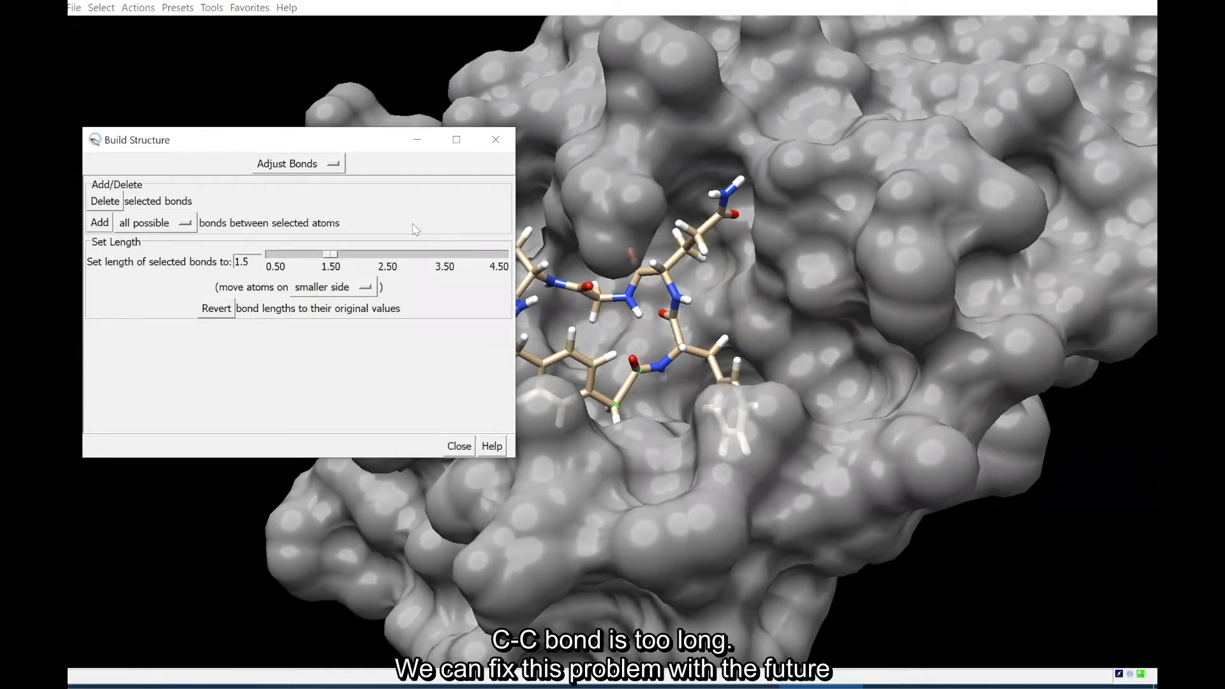
click(418, 140)
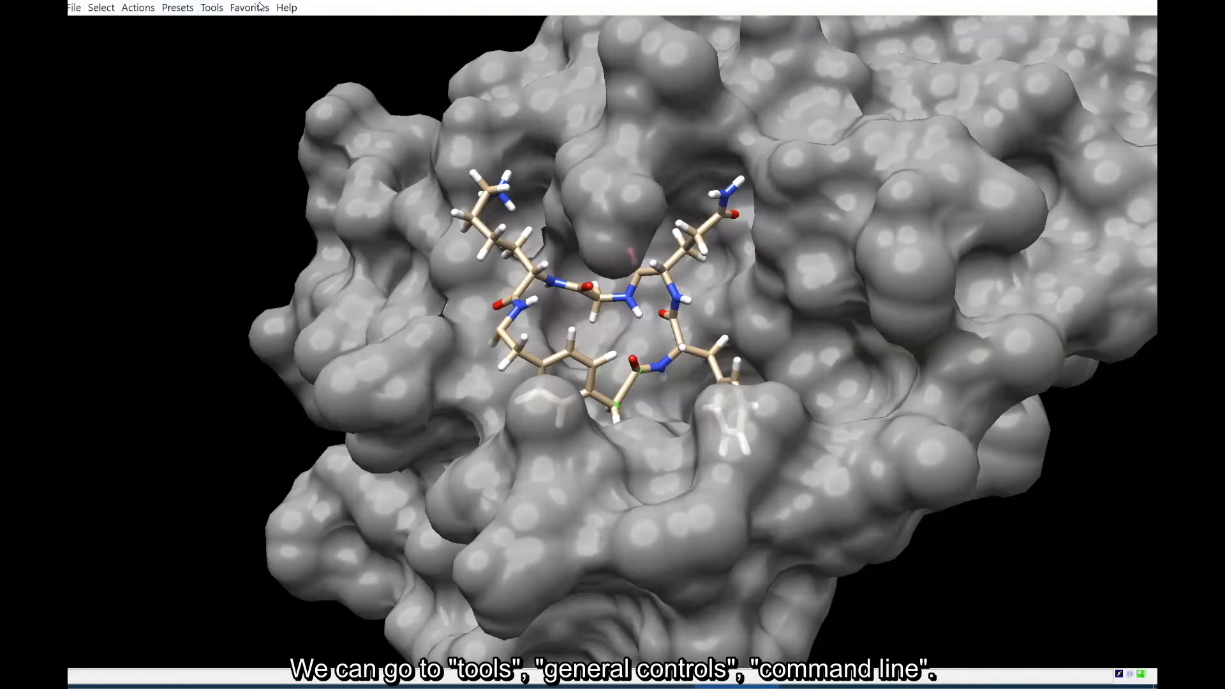
Show the command line and run "setattr r type UK2 :304.A" to change the residue type of residue 304.
click(210, 7)
mouse_move(313, 36)
click(408, 49)
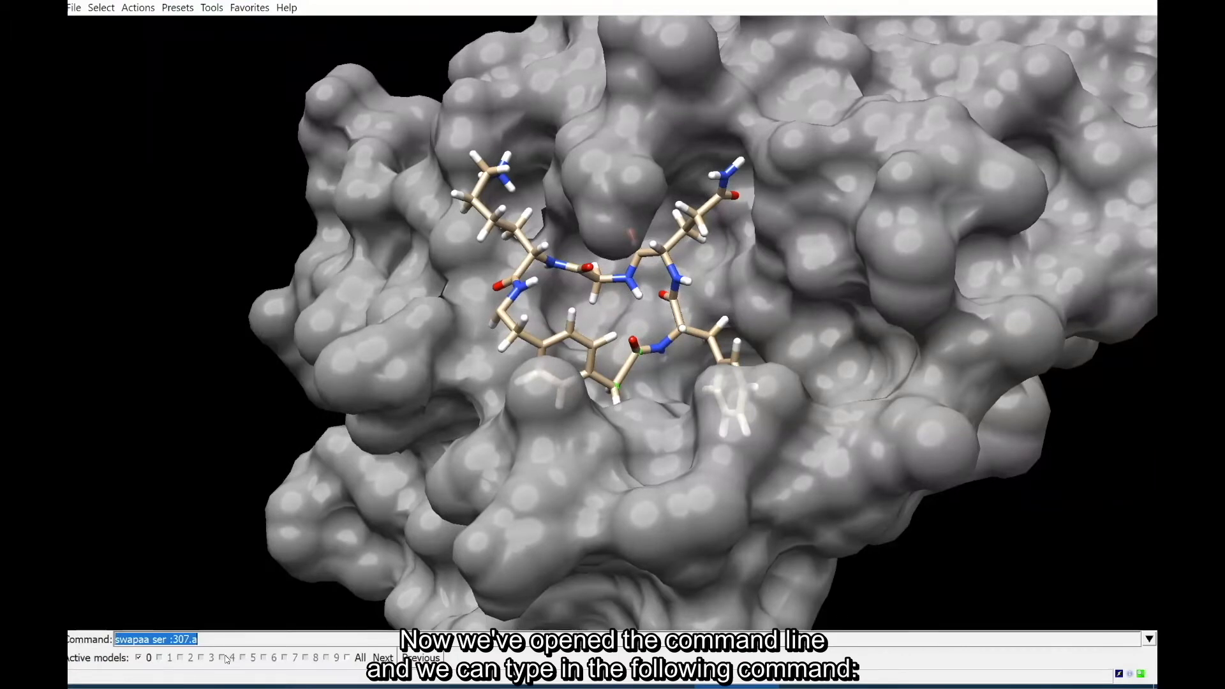
text(s)
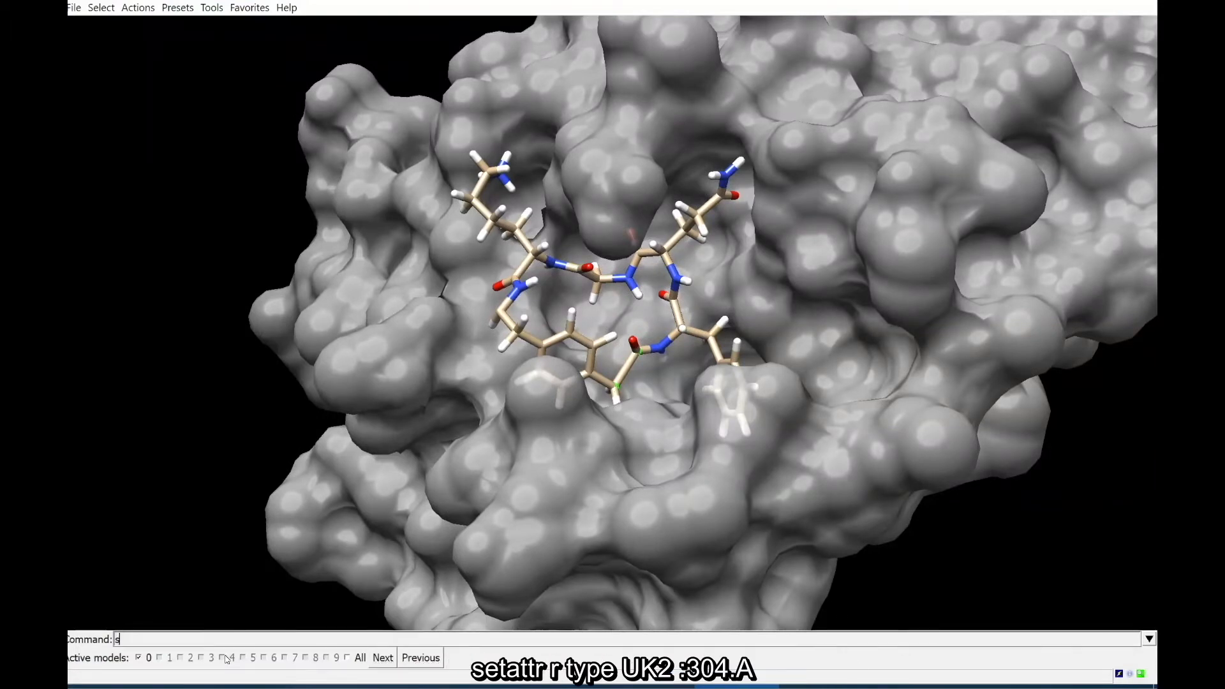
text(etattr r type UK2 :304.)
text(A)
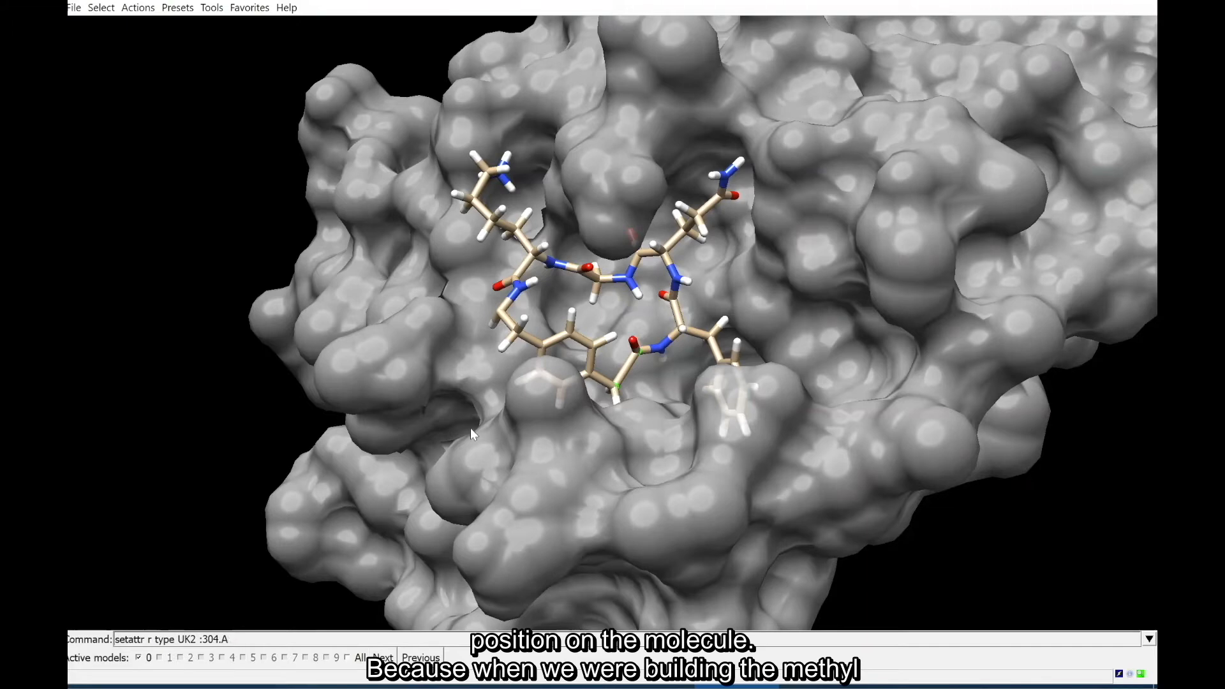
mouse_move(592, 363)
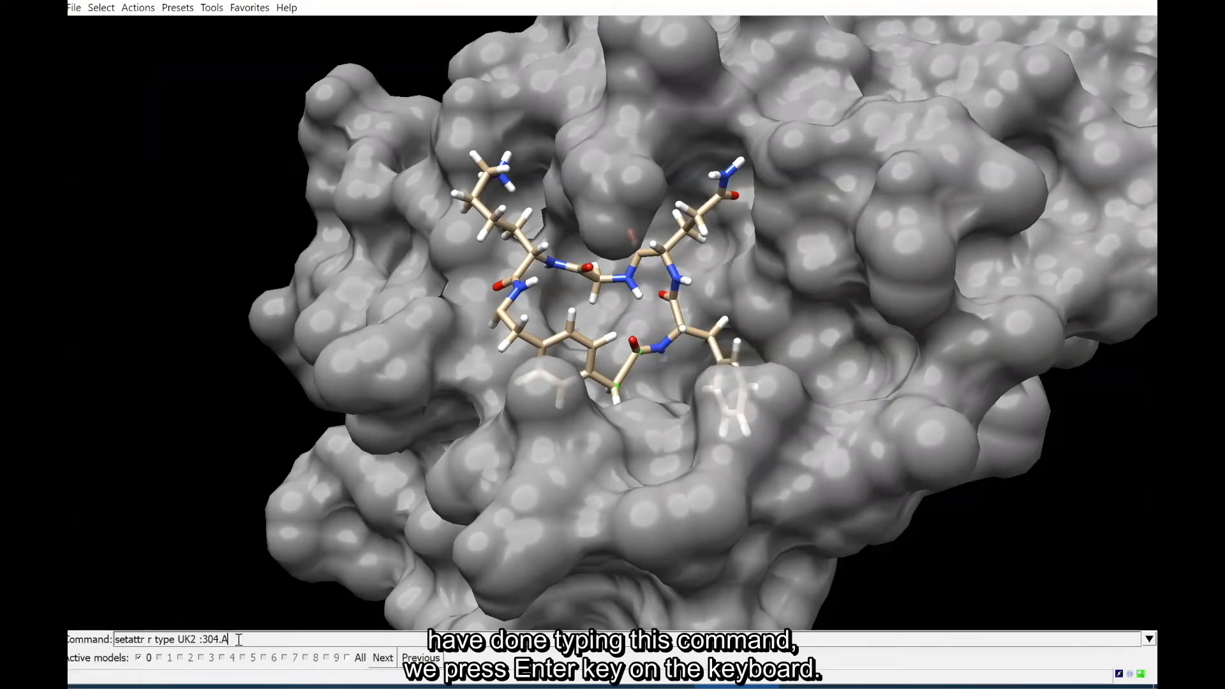
key(Return)
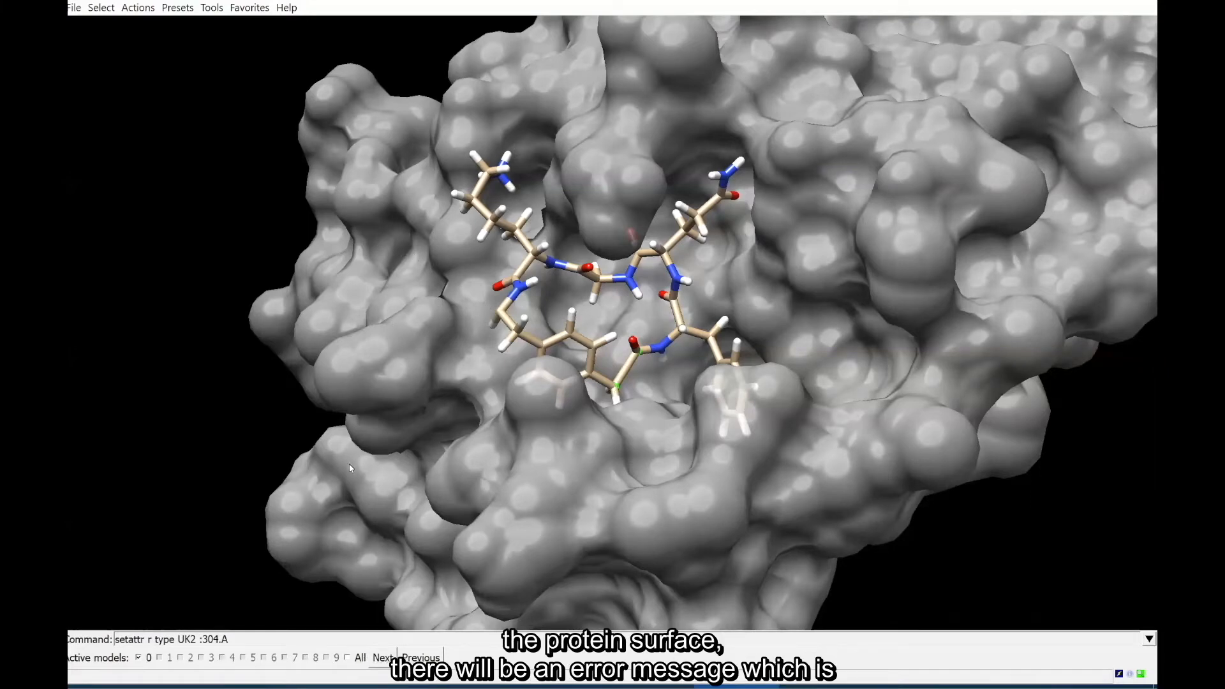
Clear the carbon selection, select the protein surface, and run "vdwdefine +.05" to enlarge its van der Waals radii.
scroll(355, 244, up, 1)
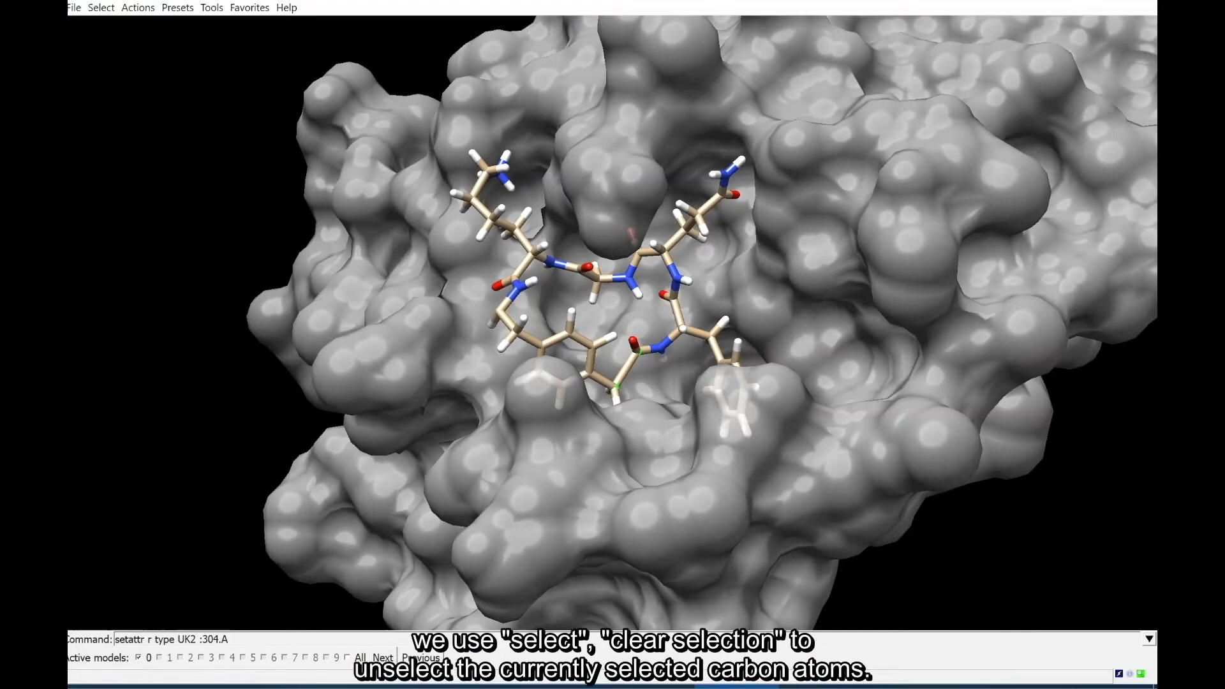
click(101, 7)
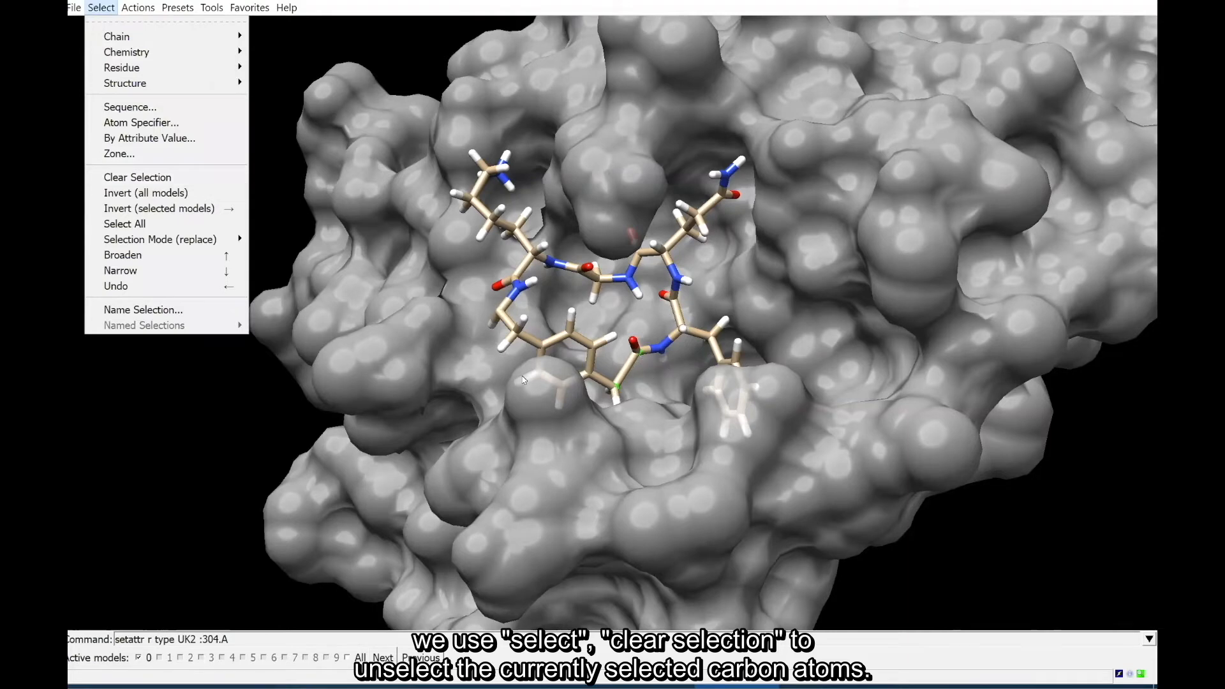
click(192, 181)
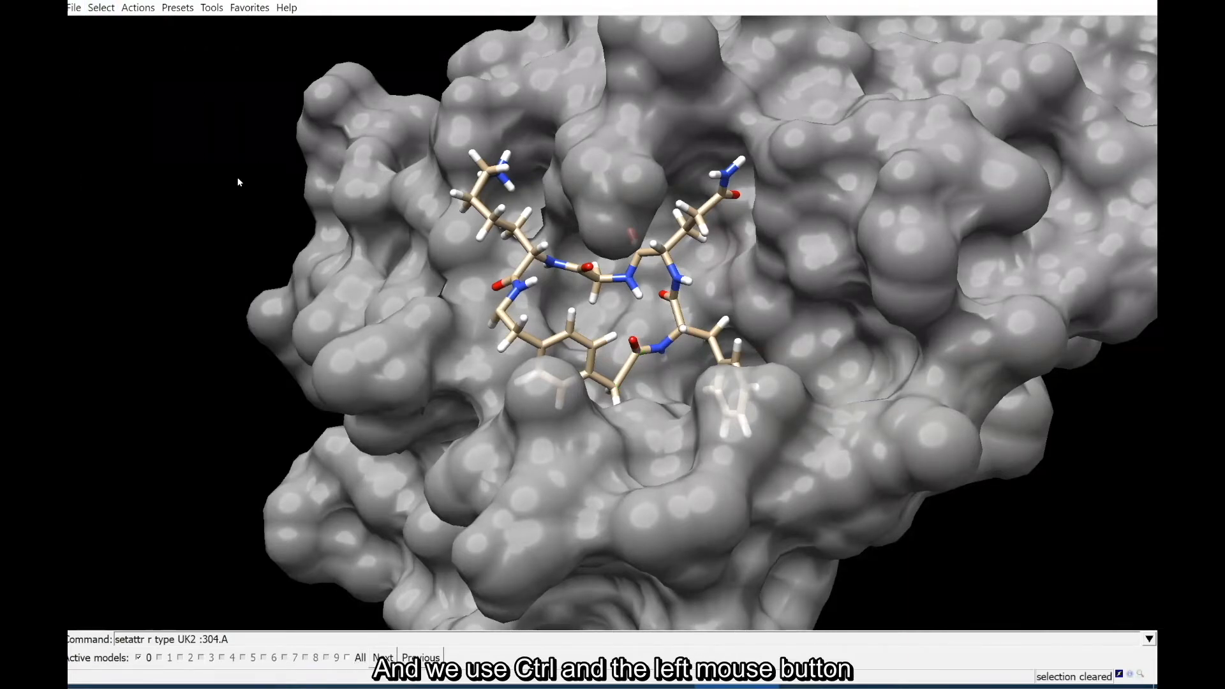
ctrl+click(344, 313)
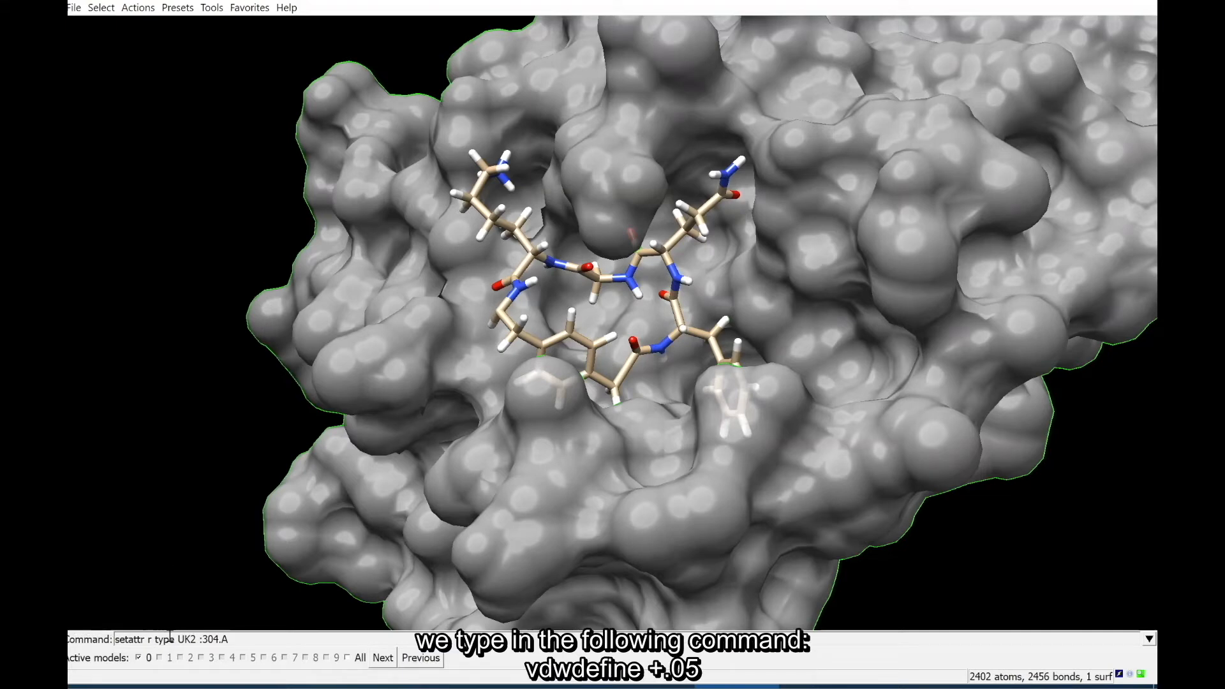
click(245, 640)
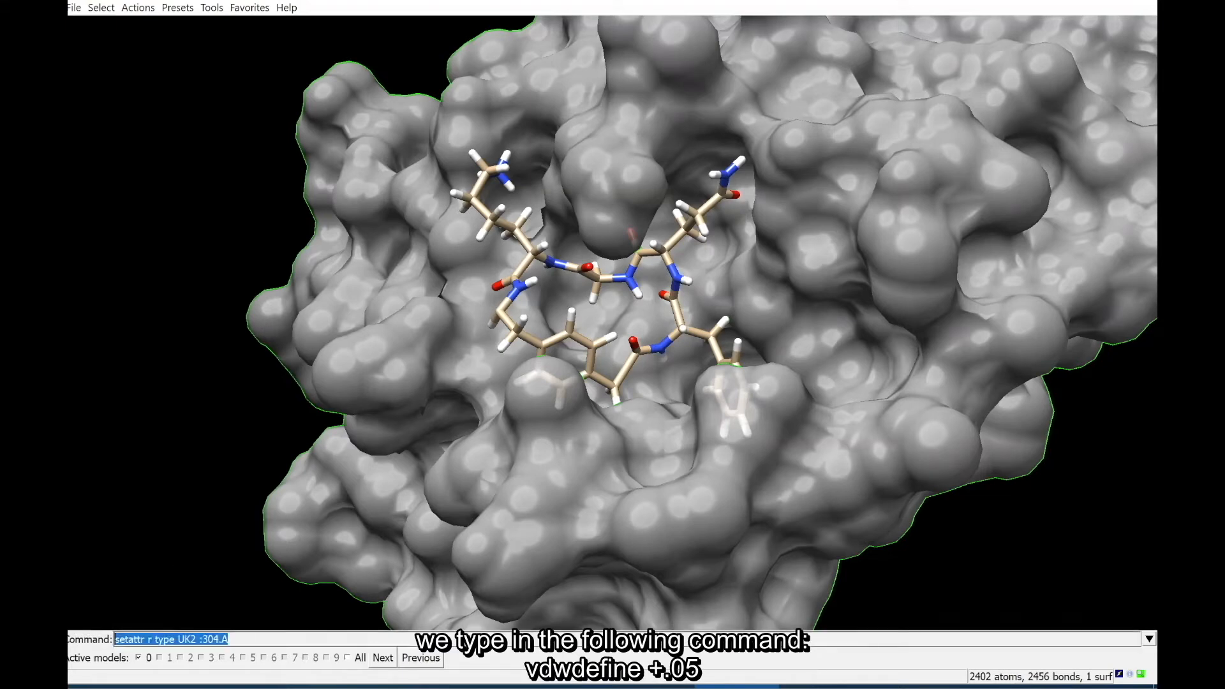
text(vdw)
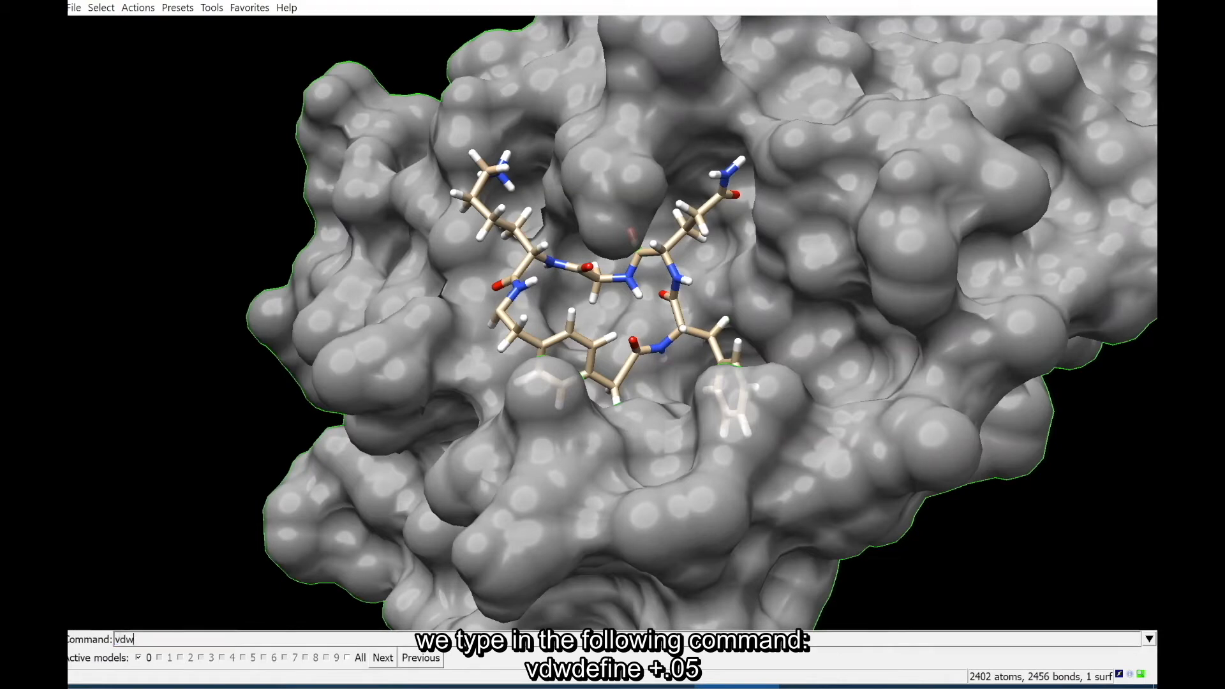
text(define +.05)
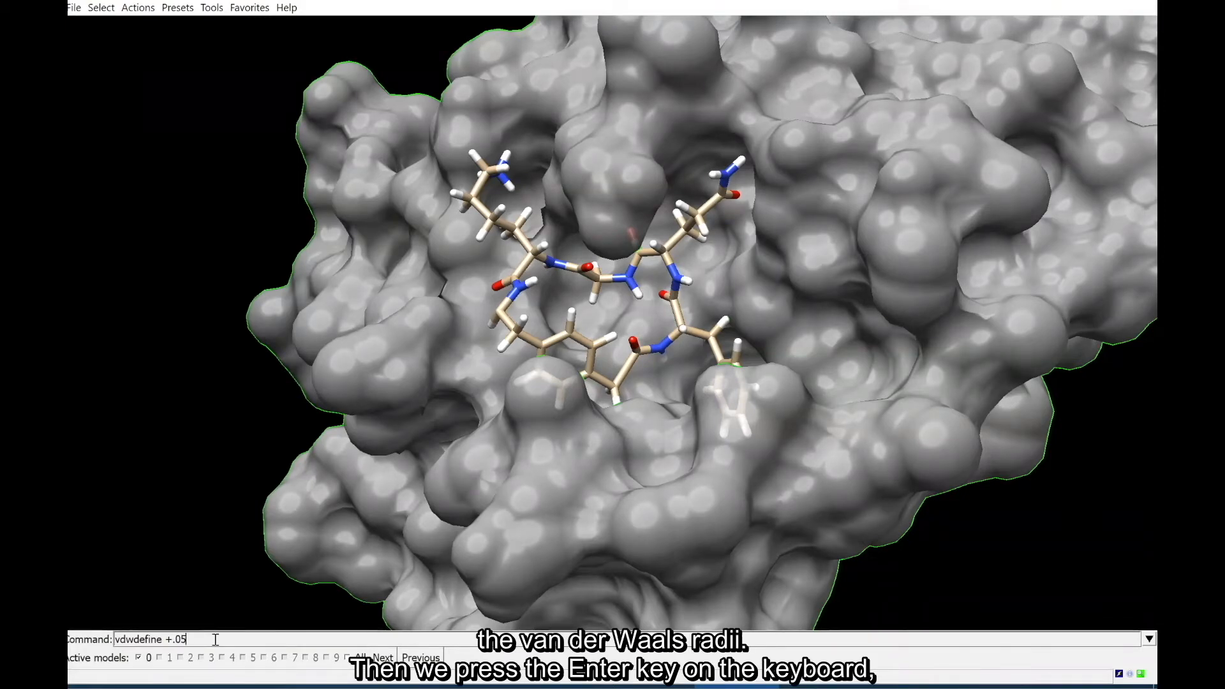
key(Return)
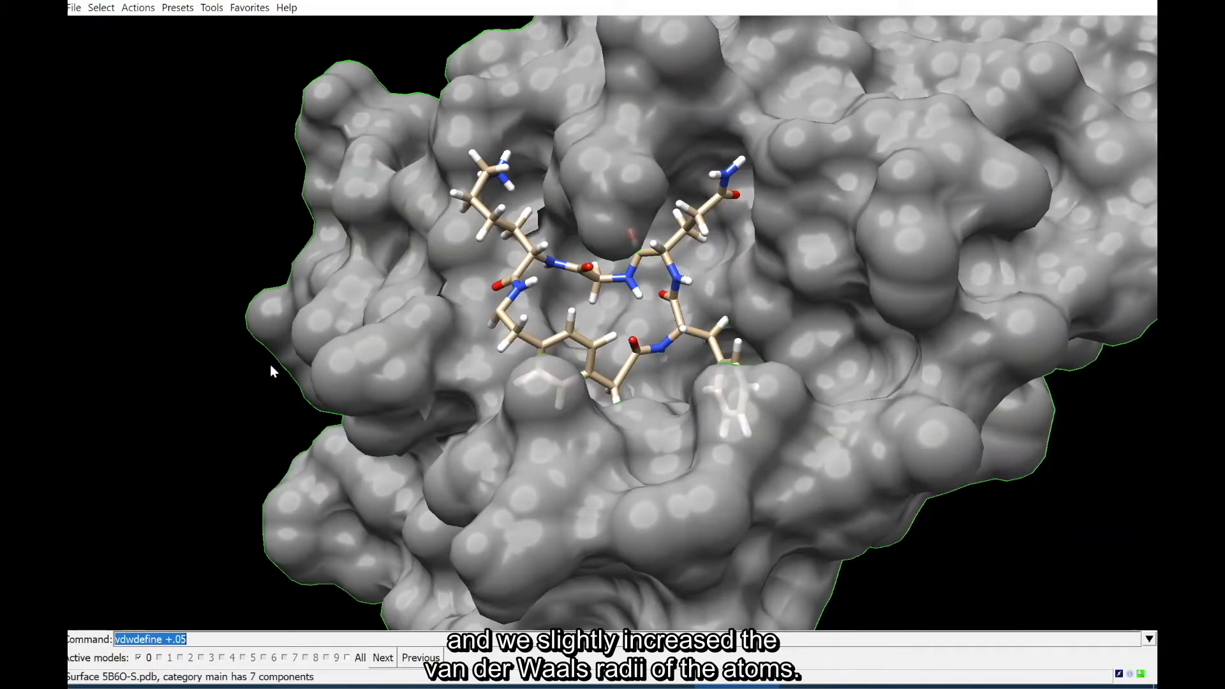
Clear the protein selection and select the entire cyclic peptide substrate.
click(99, 7)
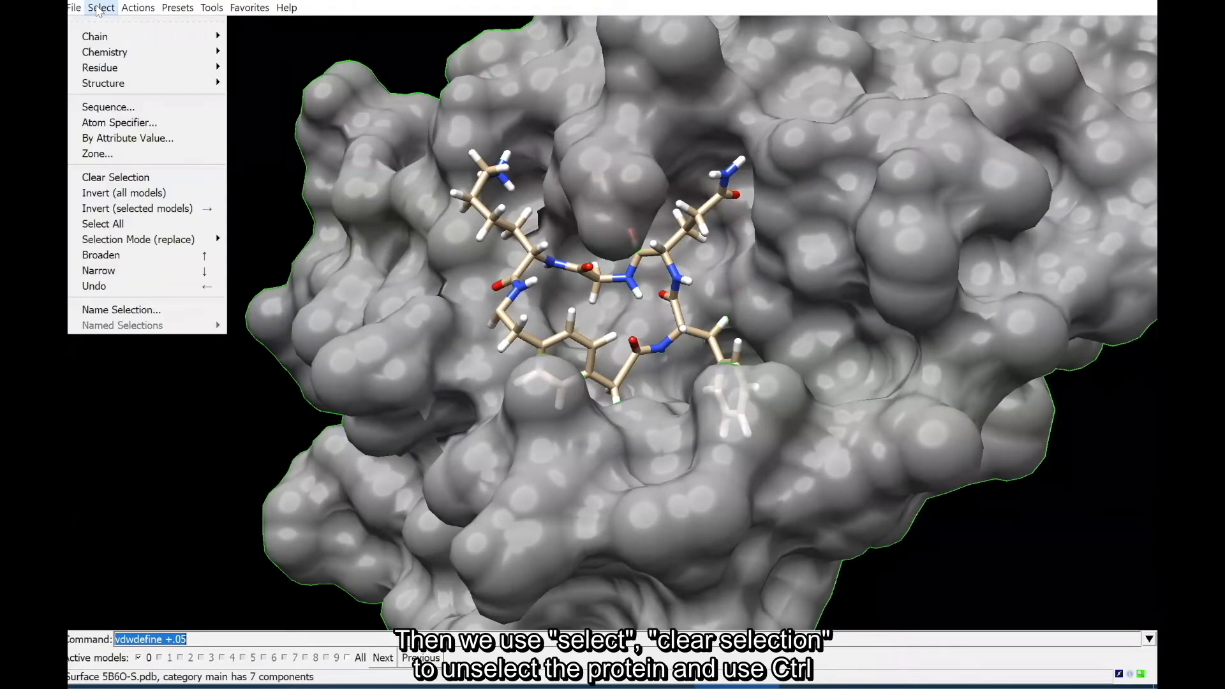
click(141, 179)
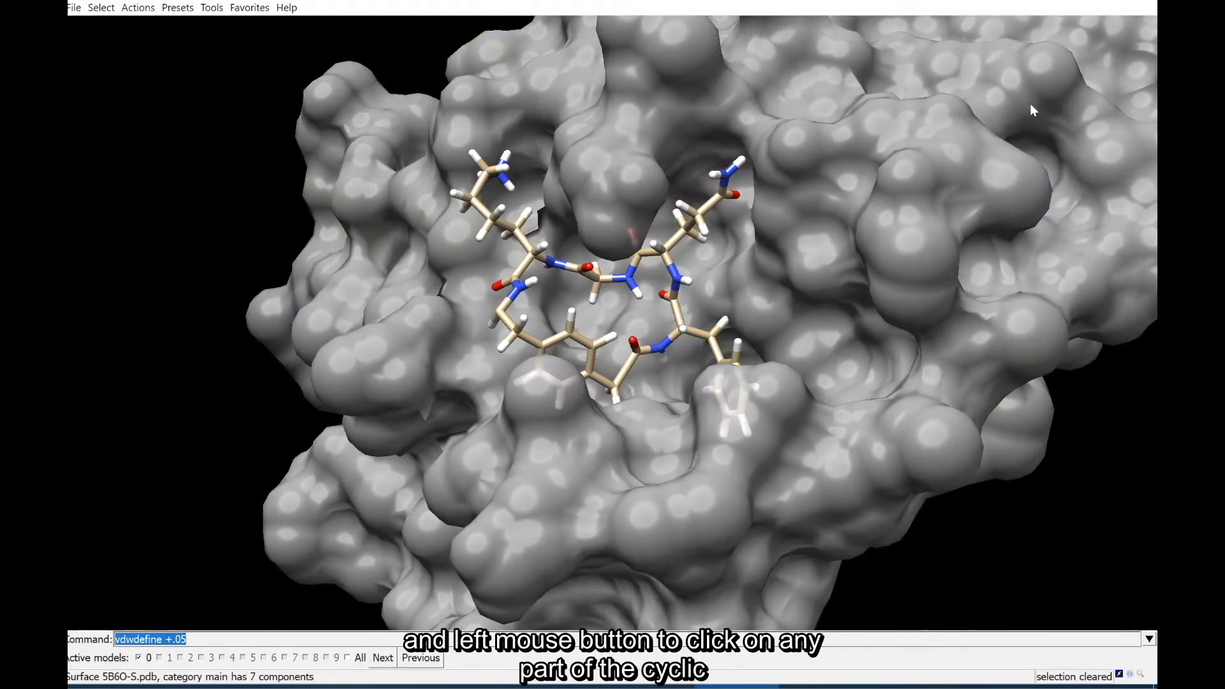
ctrl+click(478, 189)
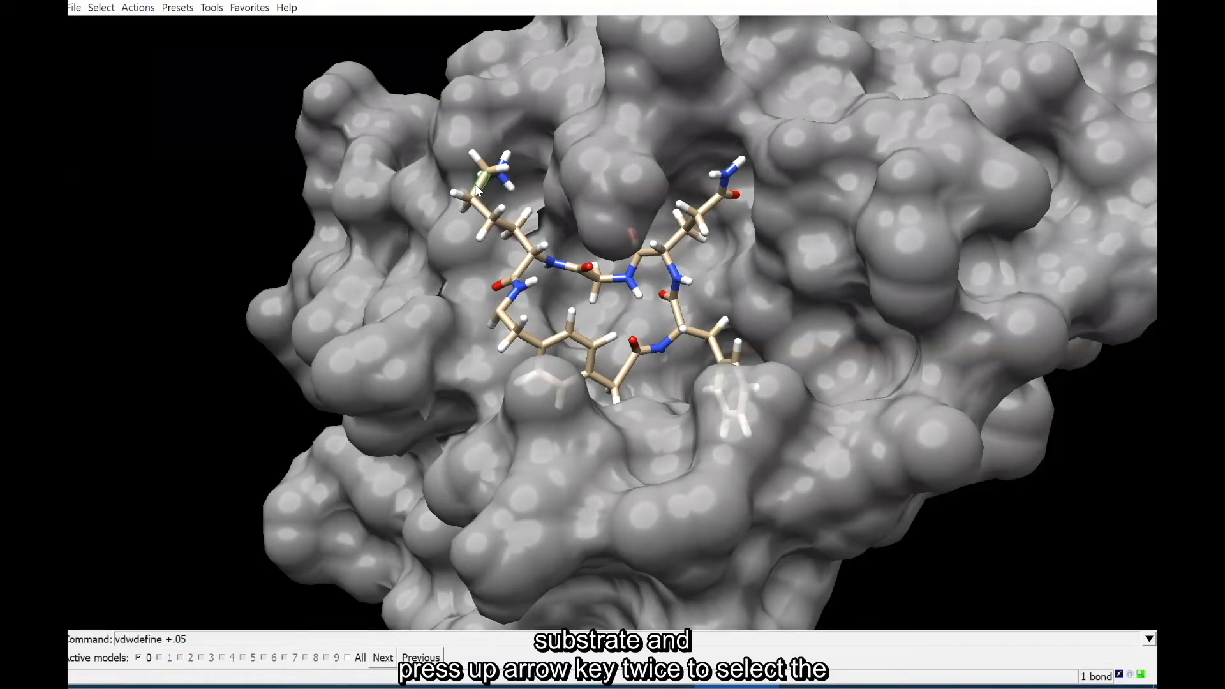
key(Up)
key(Up)
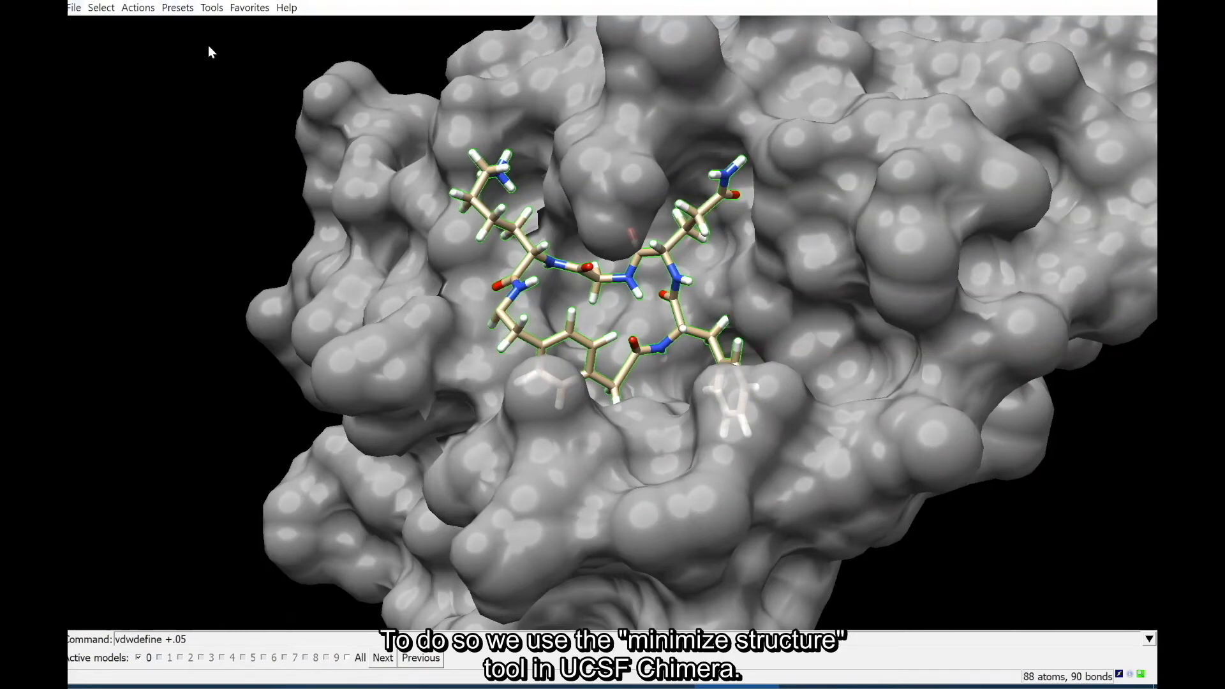
Start Minimize Structure for both 5B6O-S.pdb models with unselected atoms fixed and memorized options neither saved nor used.
click(212, 9)
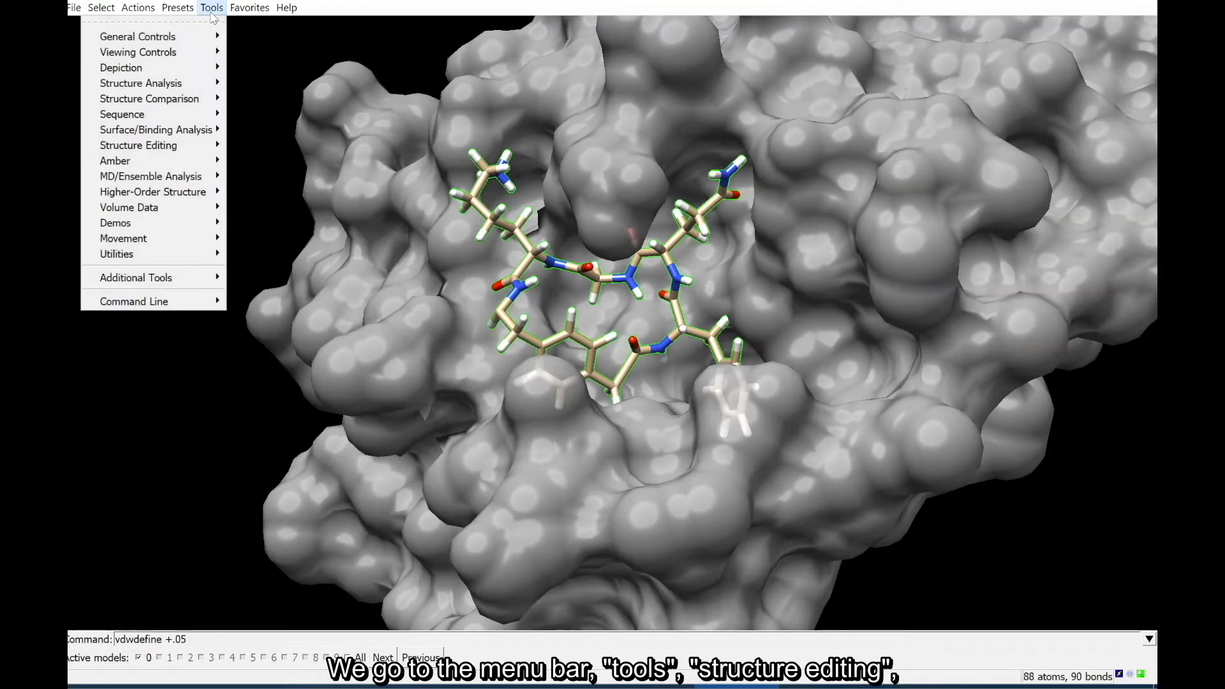
mouse_move(180, 148)
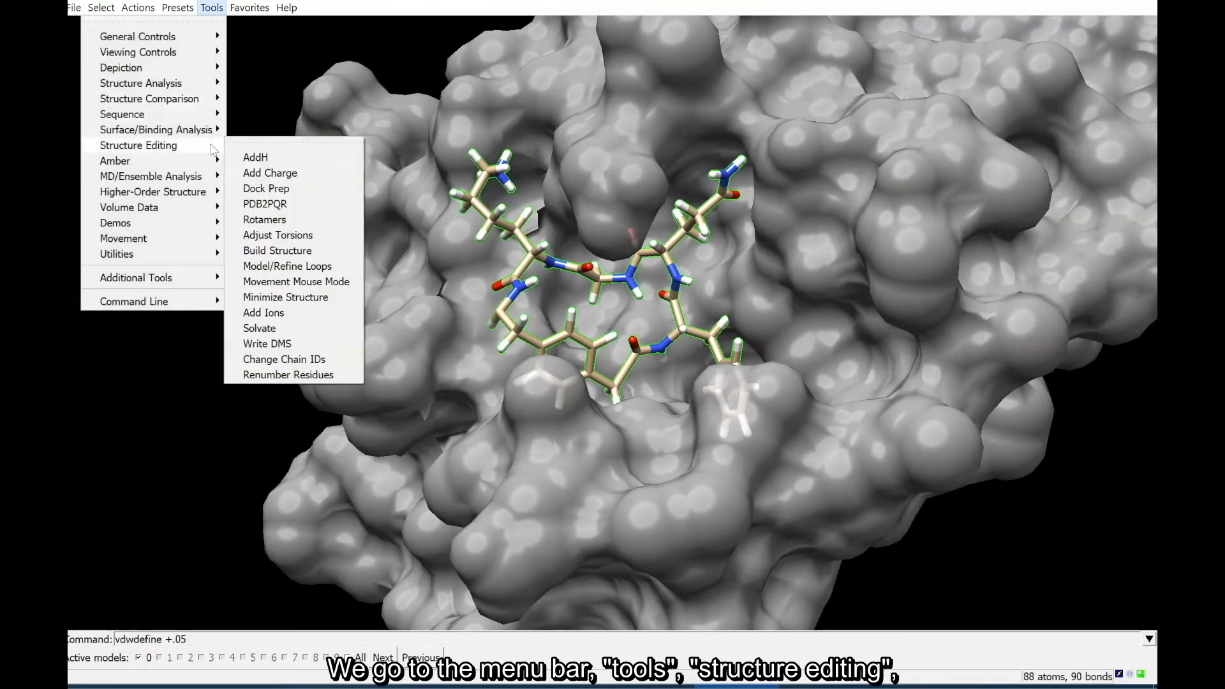
click(279, 300)
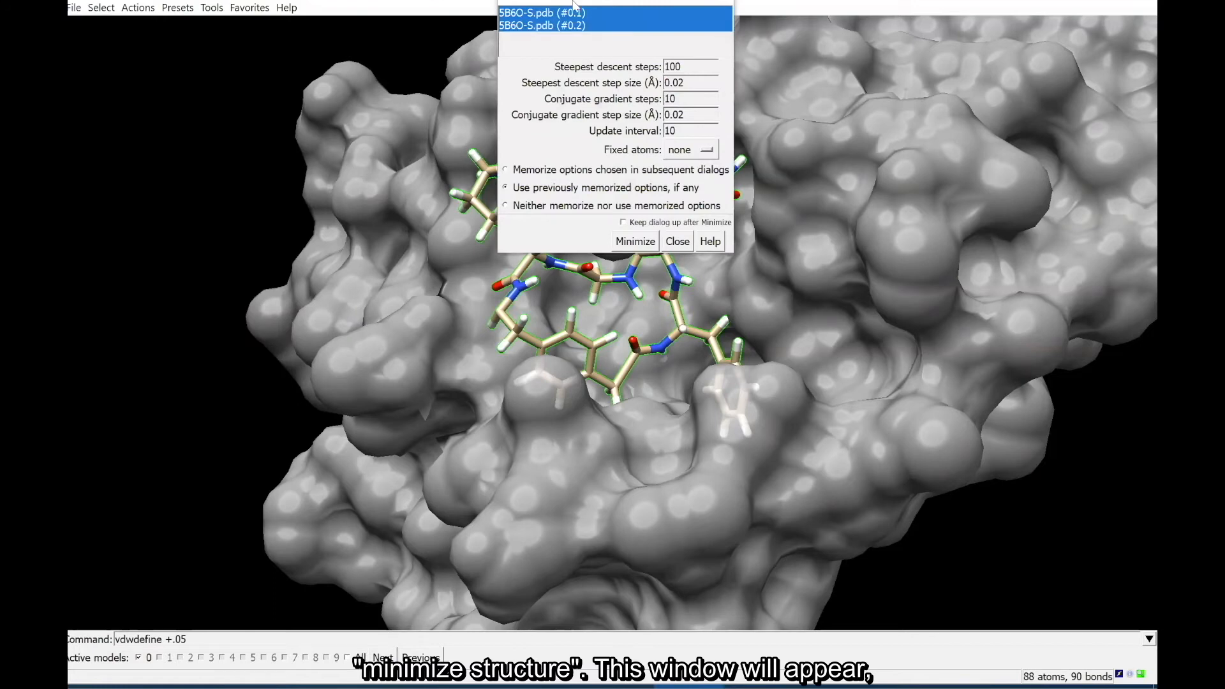
drag(572, 3, 434, 143)
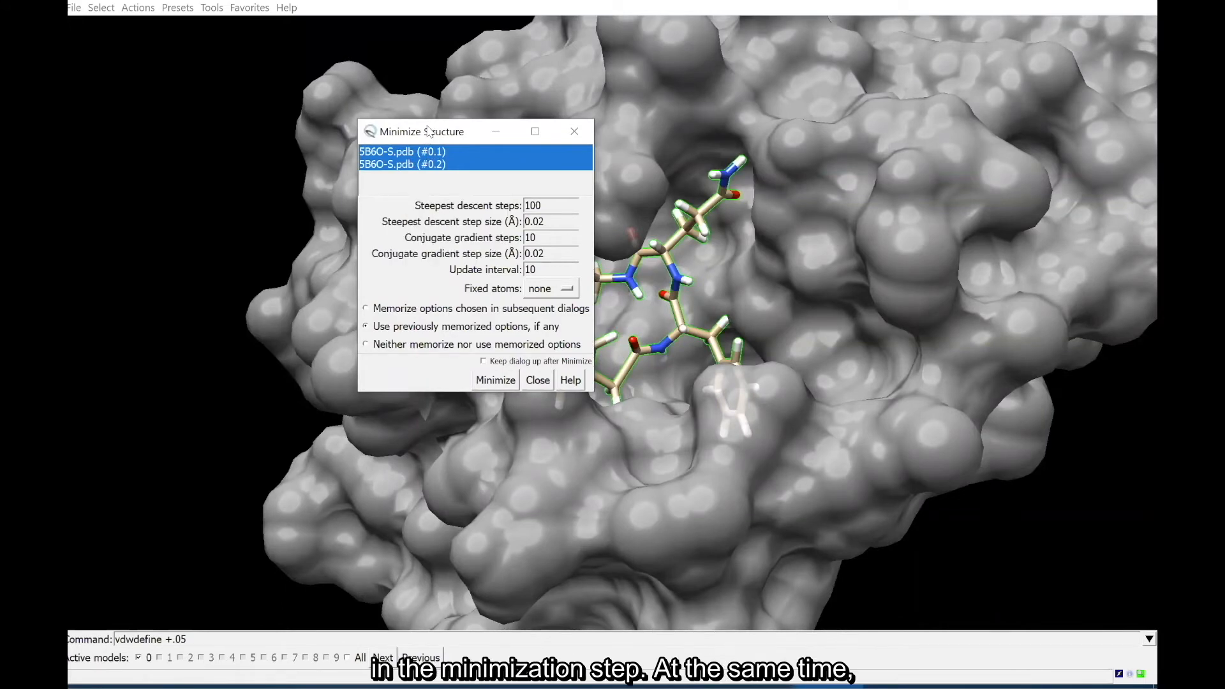
drag(390, 141, 210, 181)
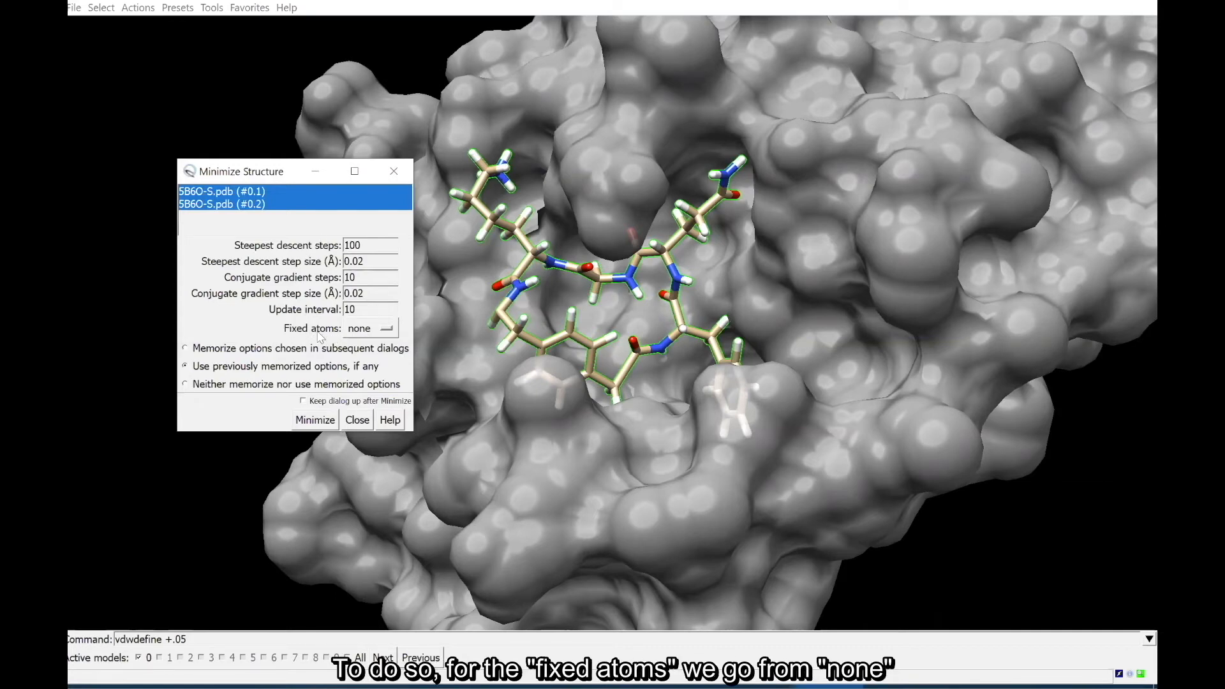
click(365, 330)
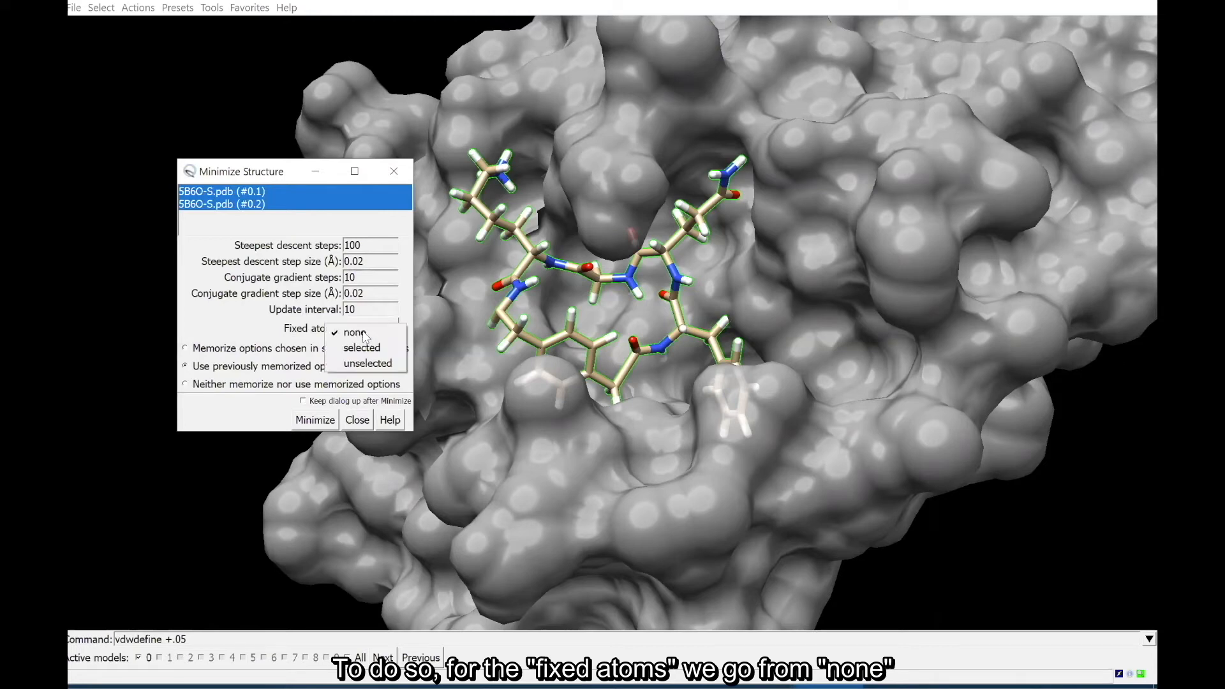
click(353, 365)
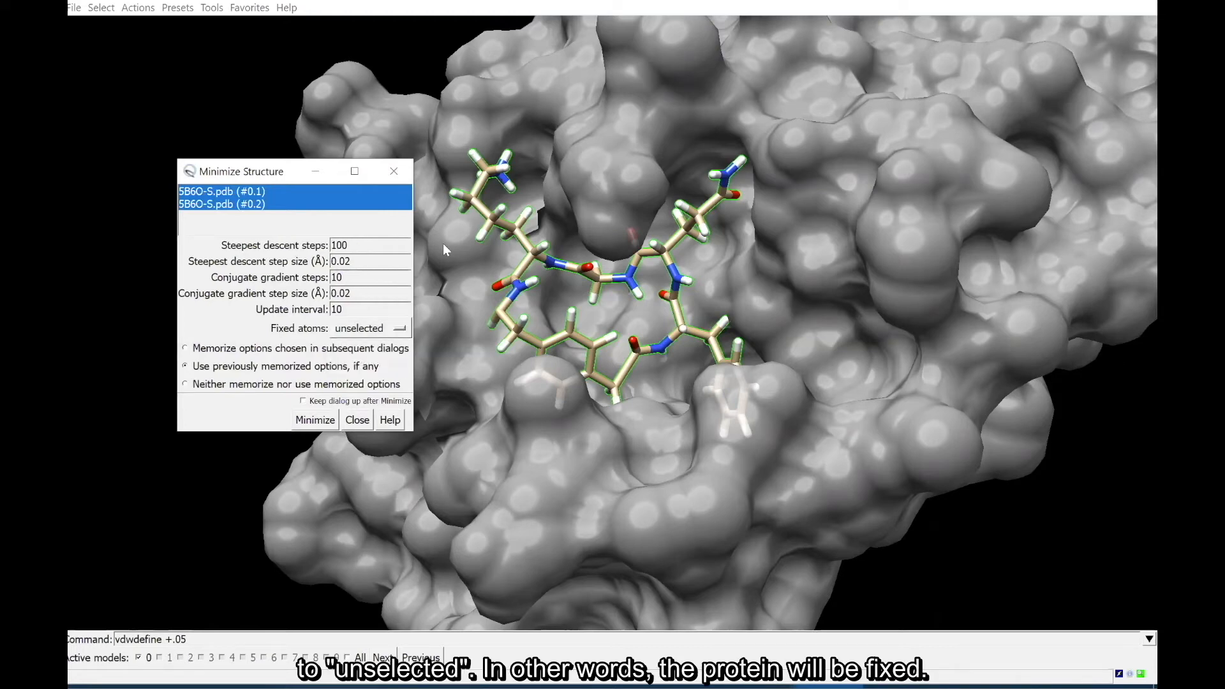
click(245, 386)
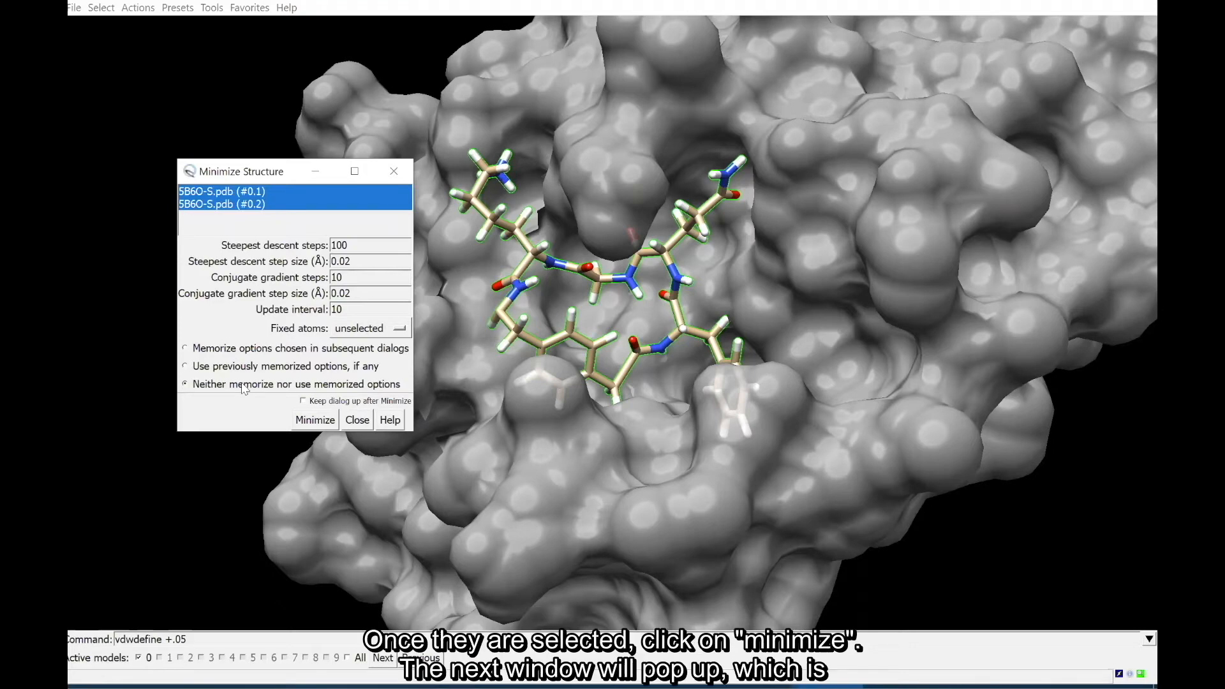
click(307, 421)
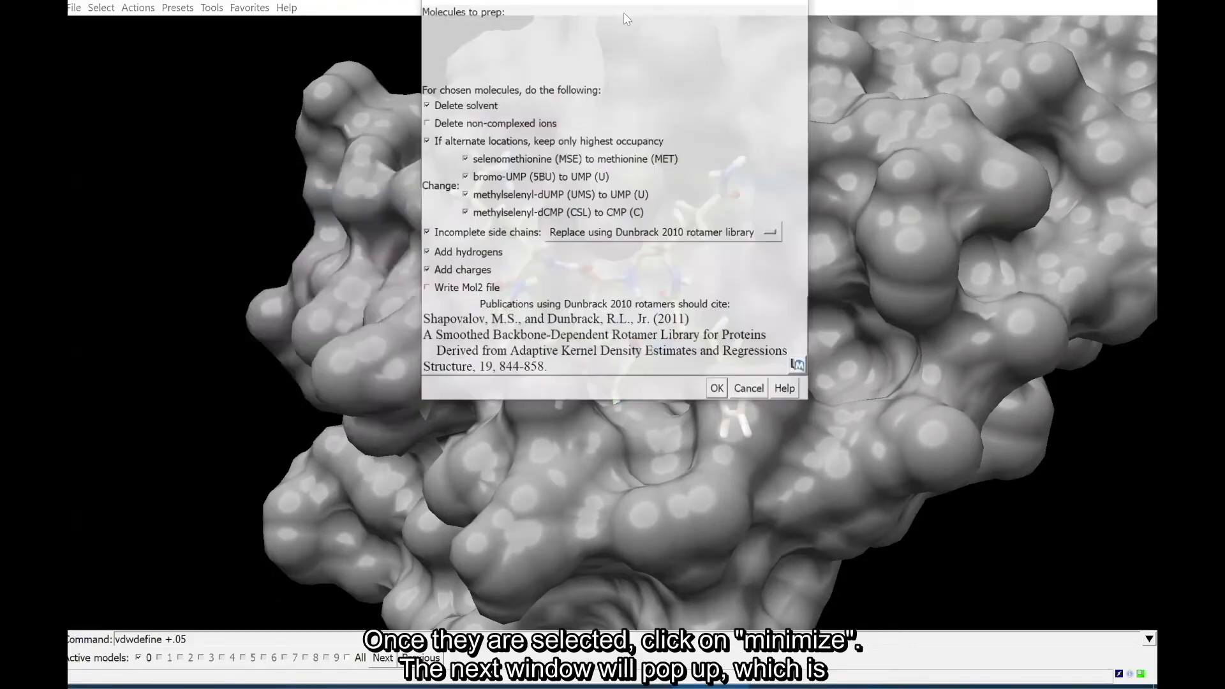
Run Dock Prep on both 5B6O-S.pdb models with its default options and add hydrogens with the default settings.
drag(516, 6, 235, 139)
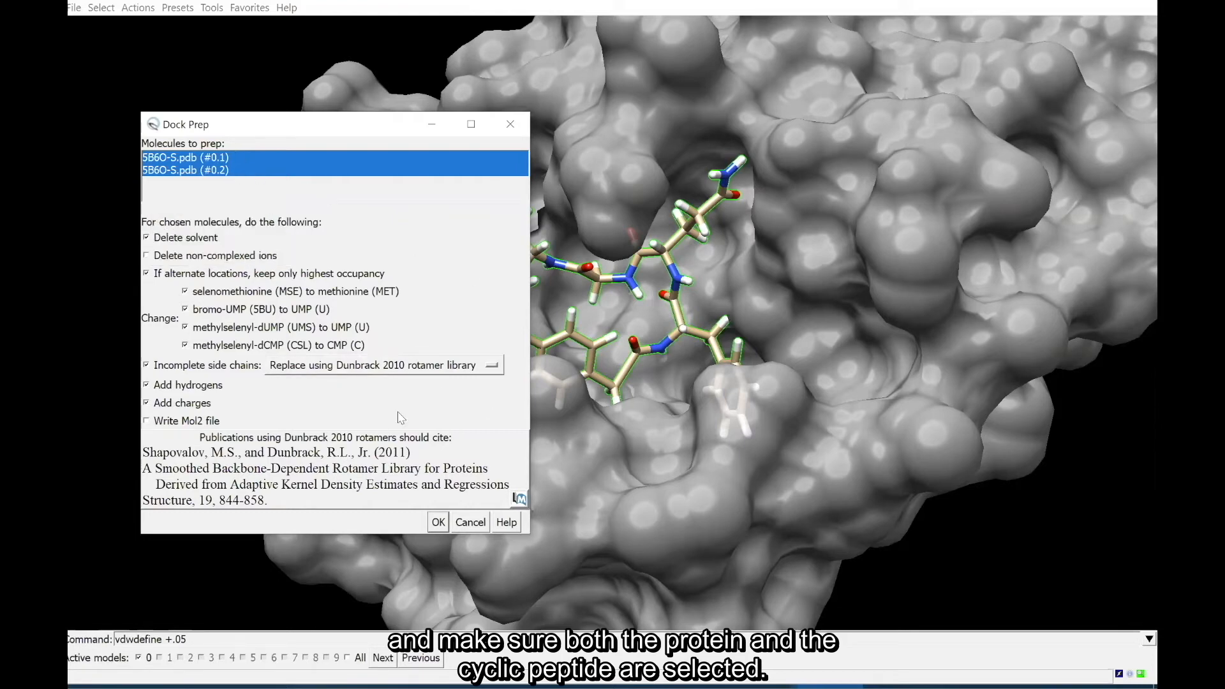
click(437, 522)
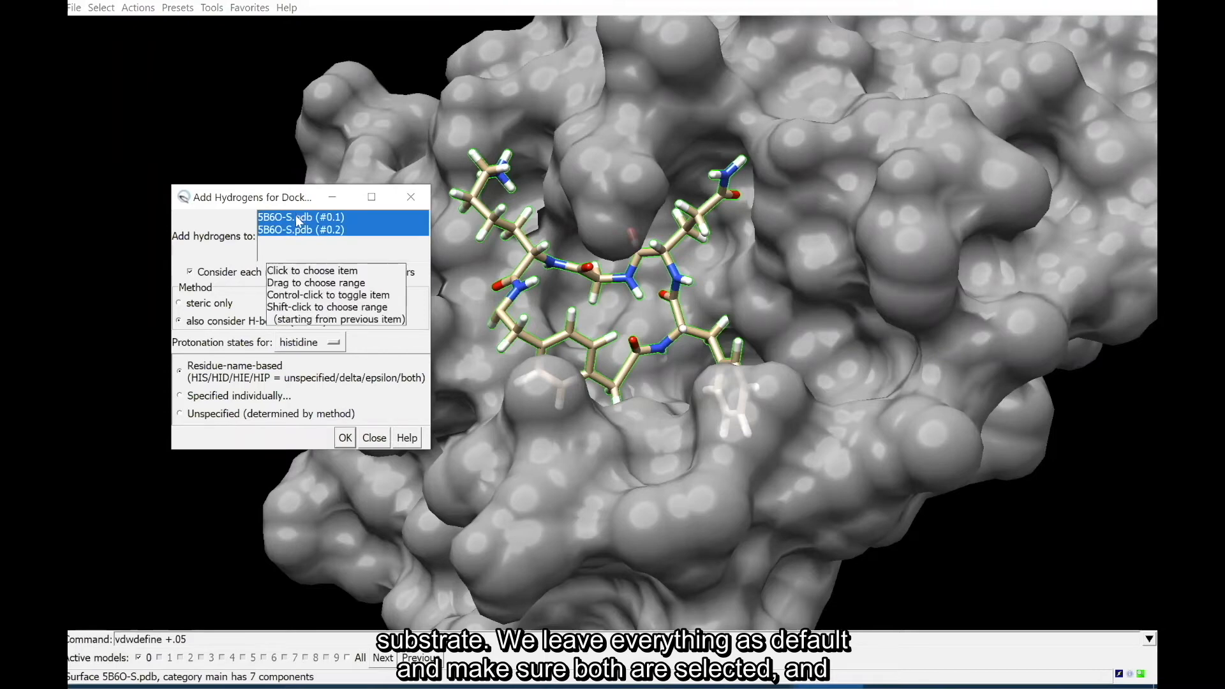
click(344, 439)
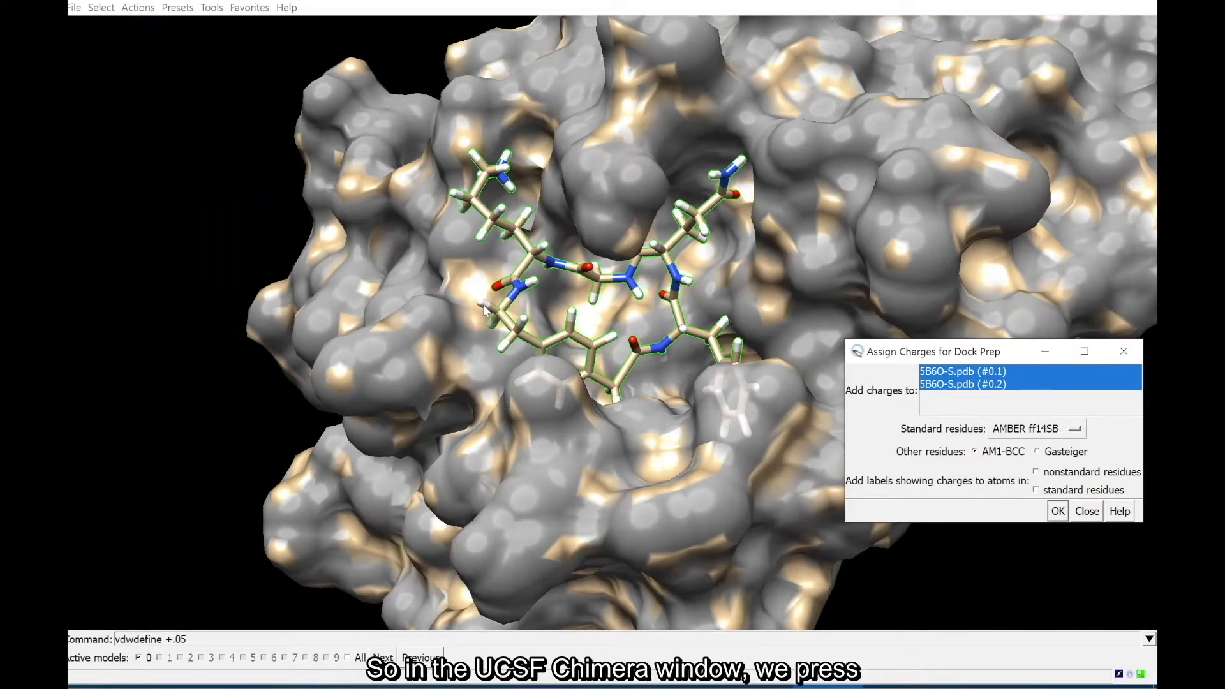
Extend the selection to the whole cyclic peptide and assign AMBER ff14SB and AM1-BCC charges to both models.
click(264, 155)
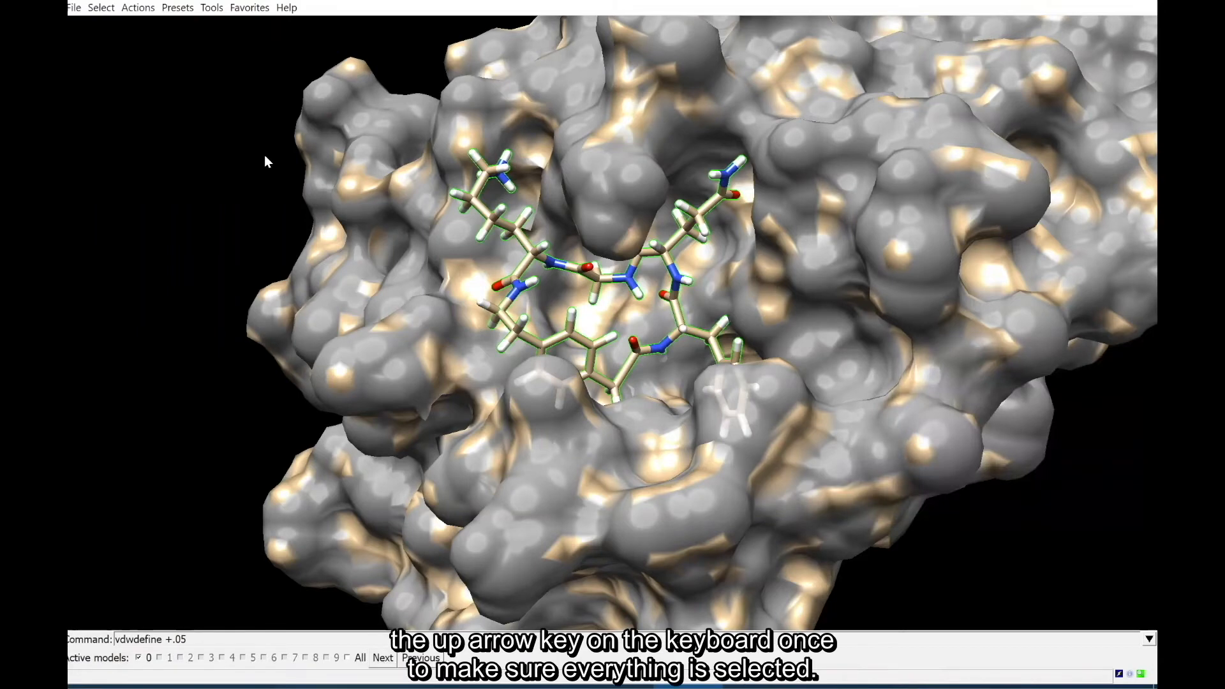
key(Up)
mouse_move(759, 686)
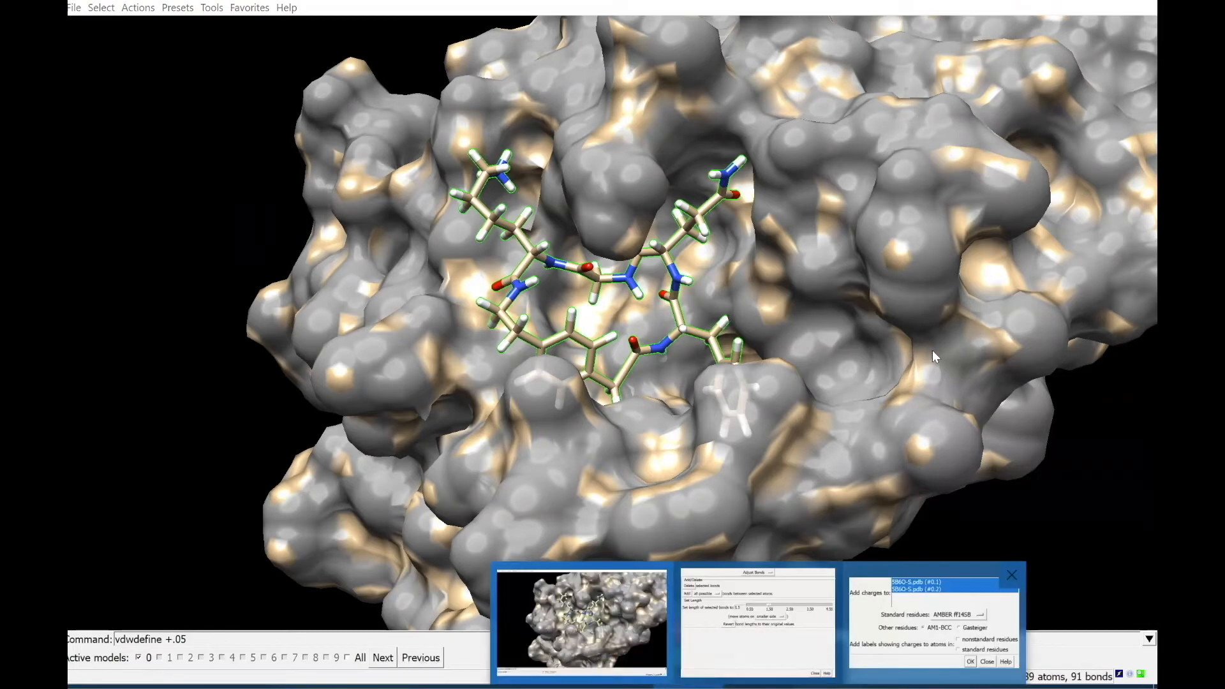
click(932, 617)
drag(530, 232, 204, 170)
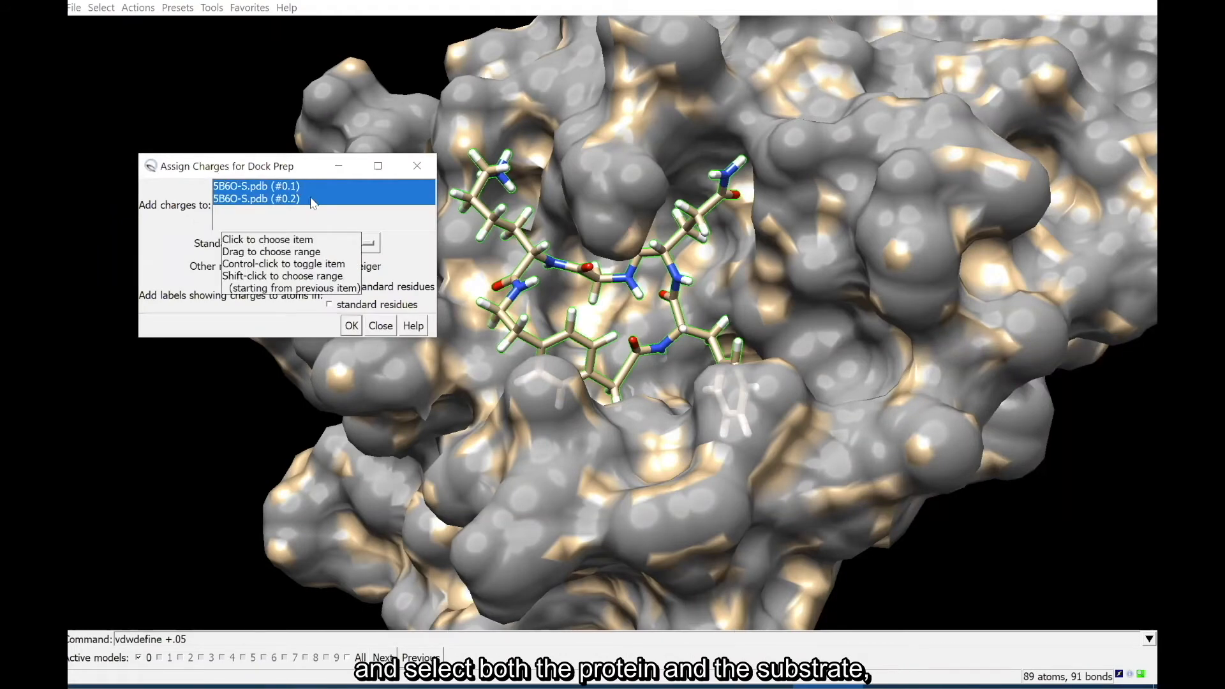
click(351, 327)
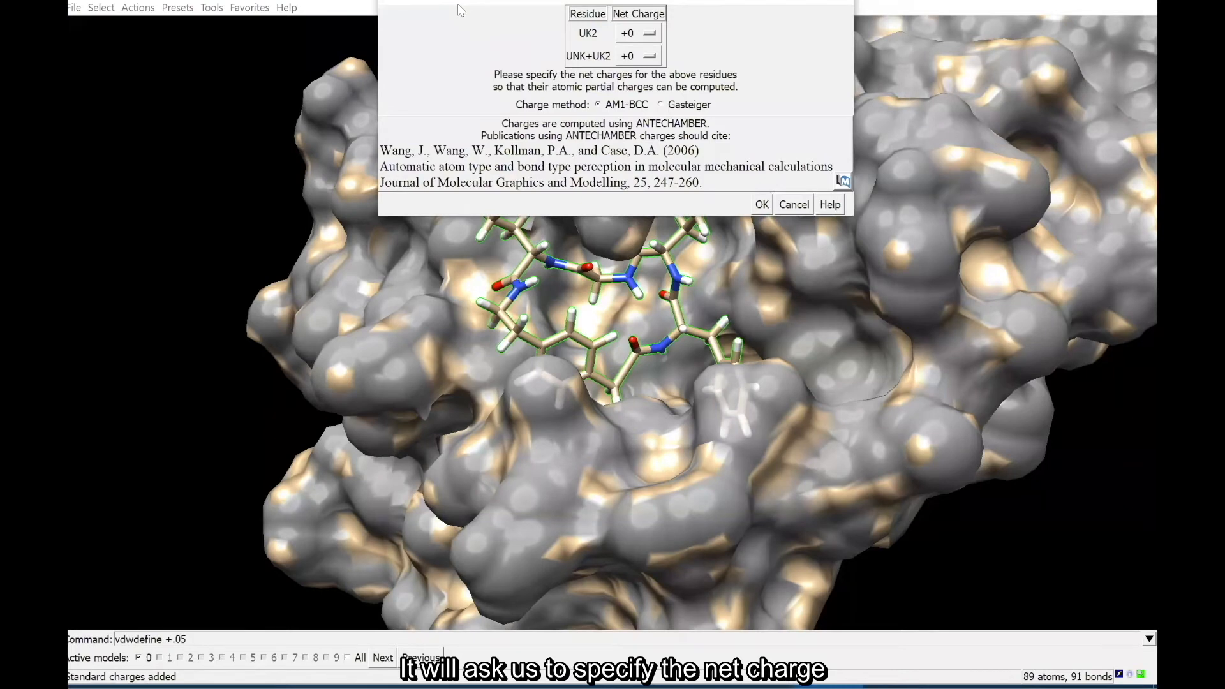
Accept net charges of +0 for UK2 and UNK+UK2 with the AM1-BCC method and run the minimization.
drag(458, 4, 175, 384)
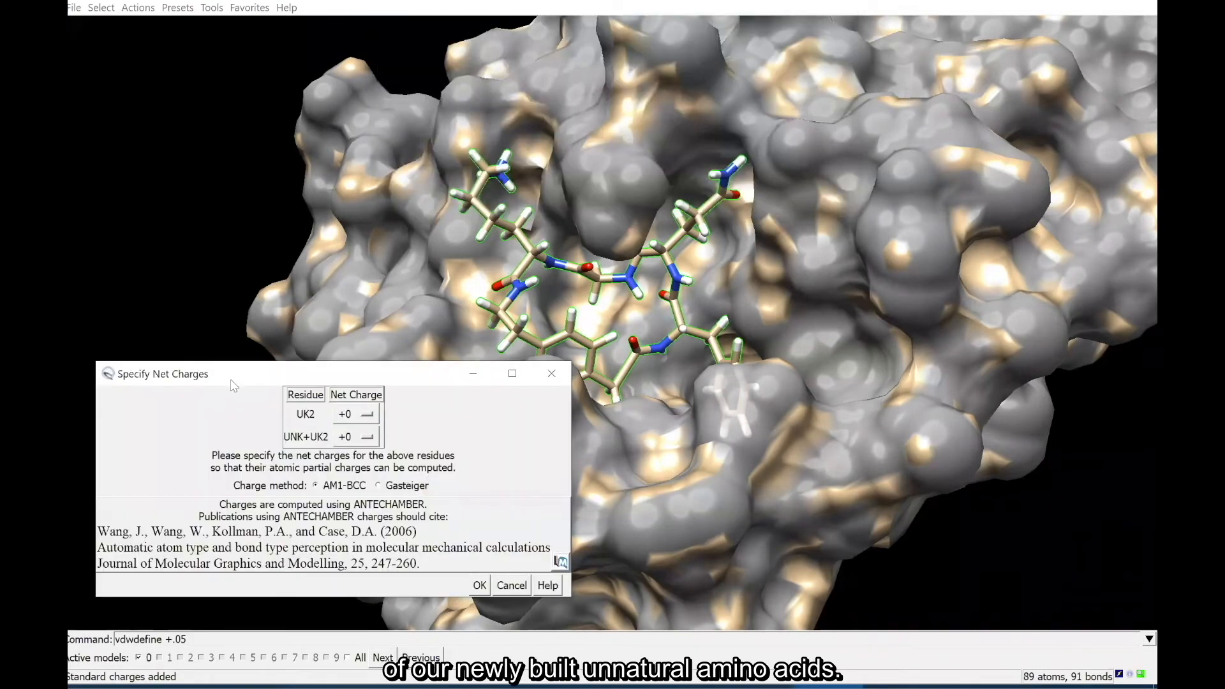
drag(240, 384, 217, 391)
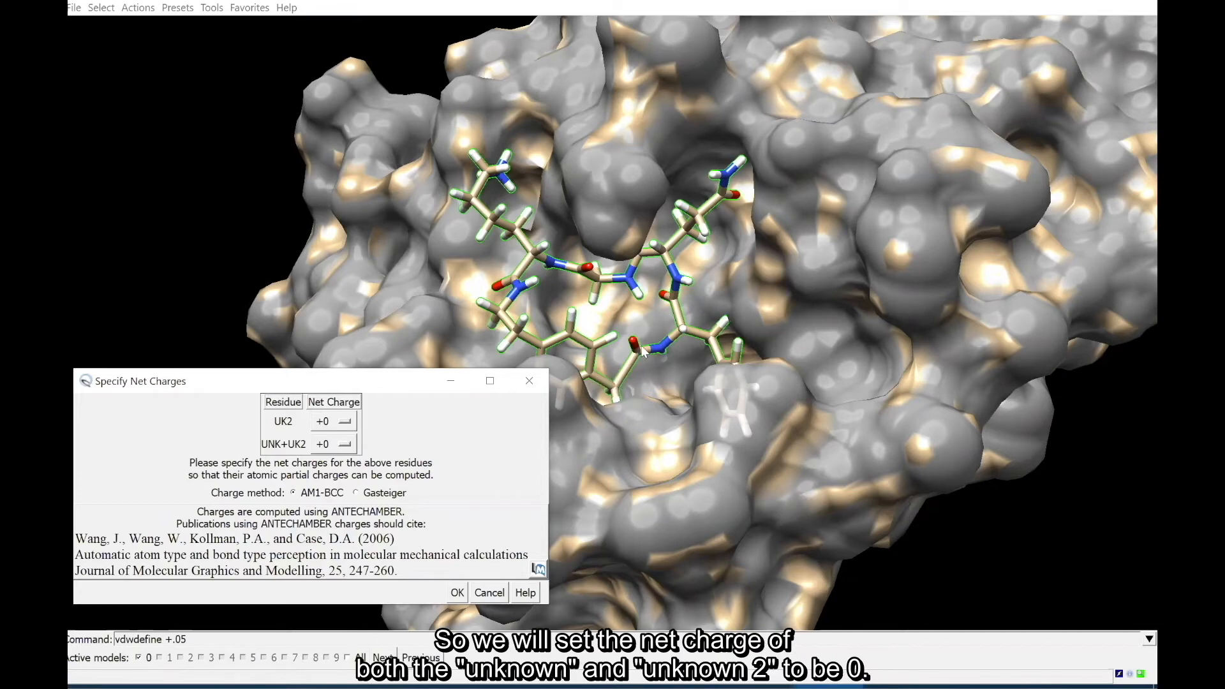
drag(220, 382, 250, 215)
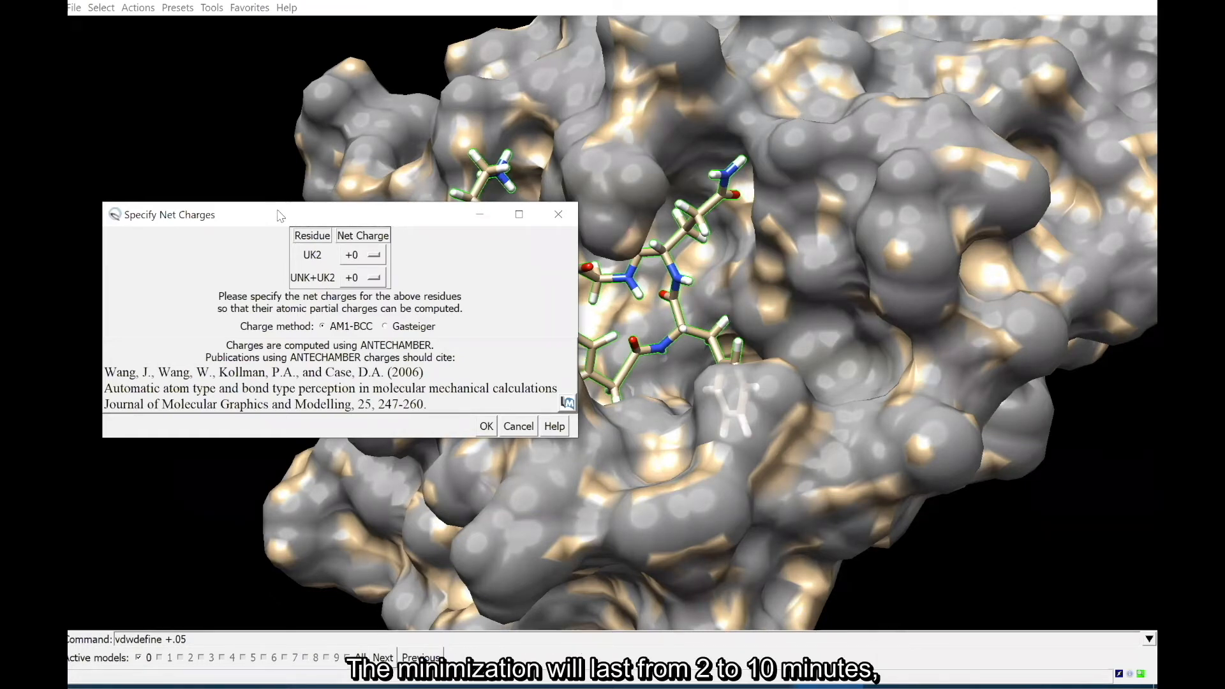
drag(281, 215, 252, 226)
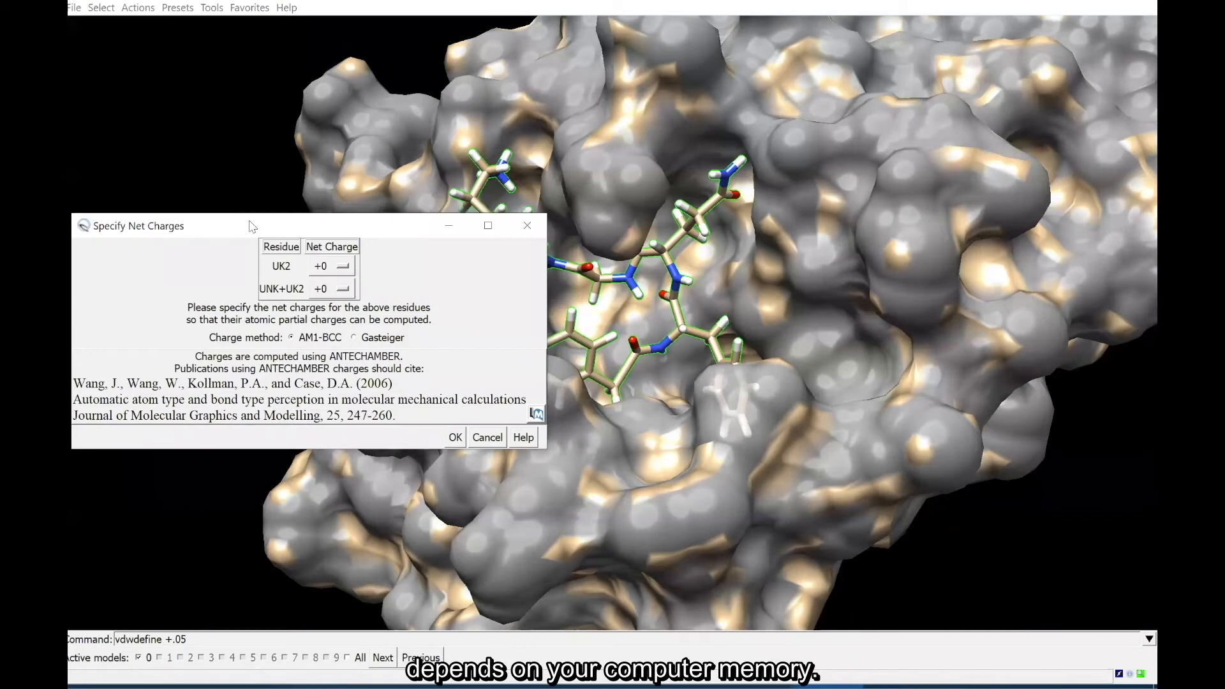
click(455, 438)
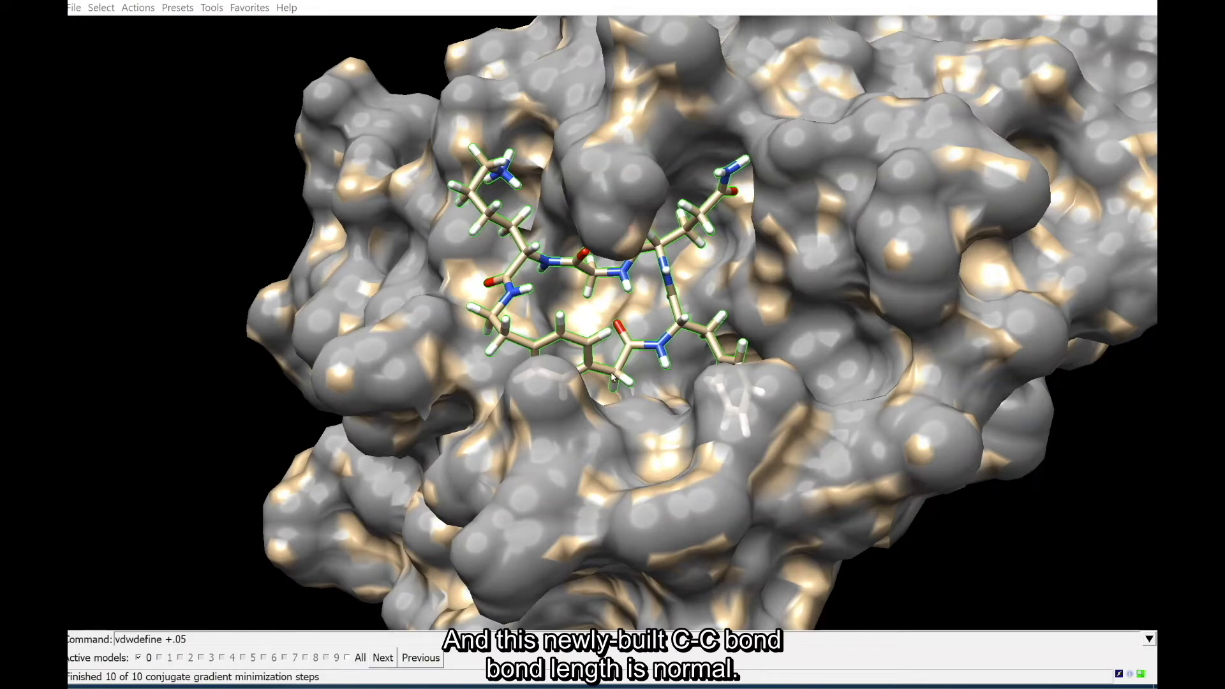
mouse_move(617, 375)
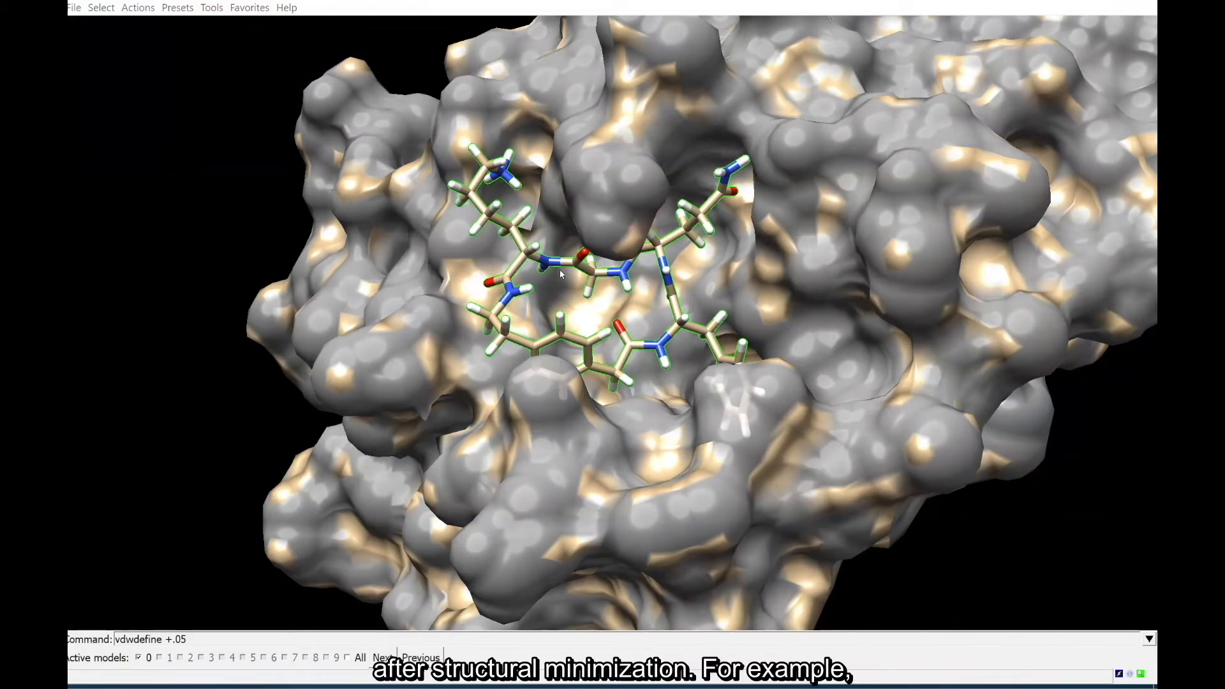
Run "swapaa ser :307.a" to mutate glycine 307 of the cyclic peptide to serine.
scroll(594, 268, down, 1)
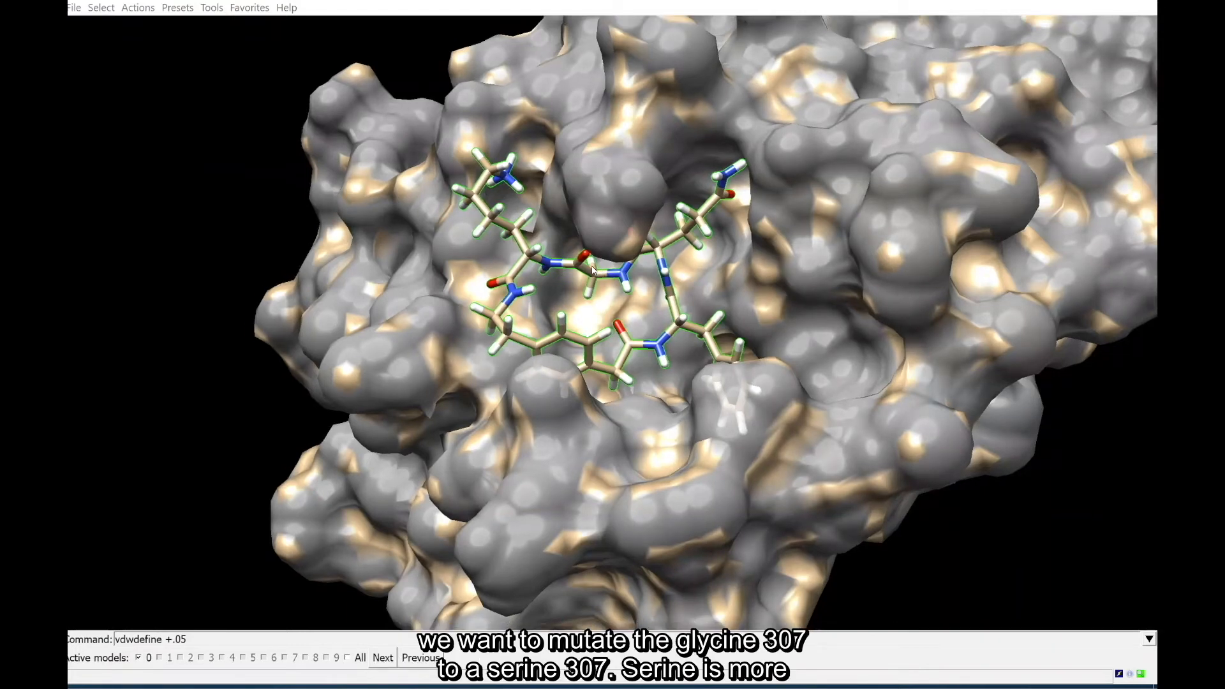
mouse_move(589, 270)
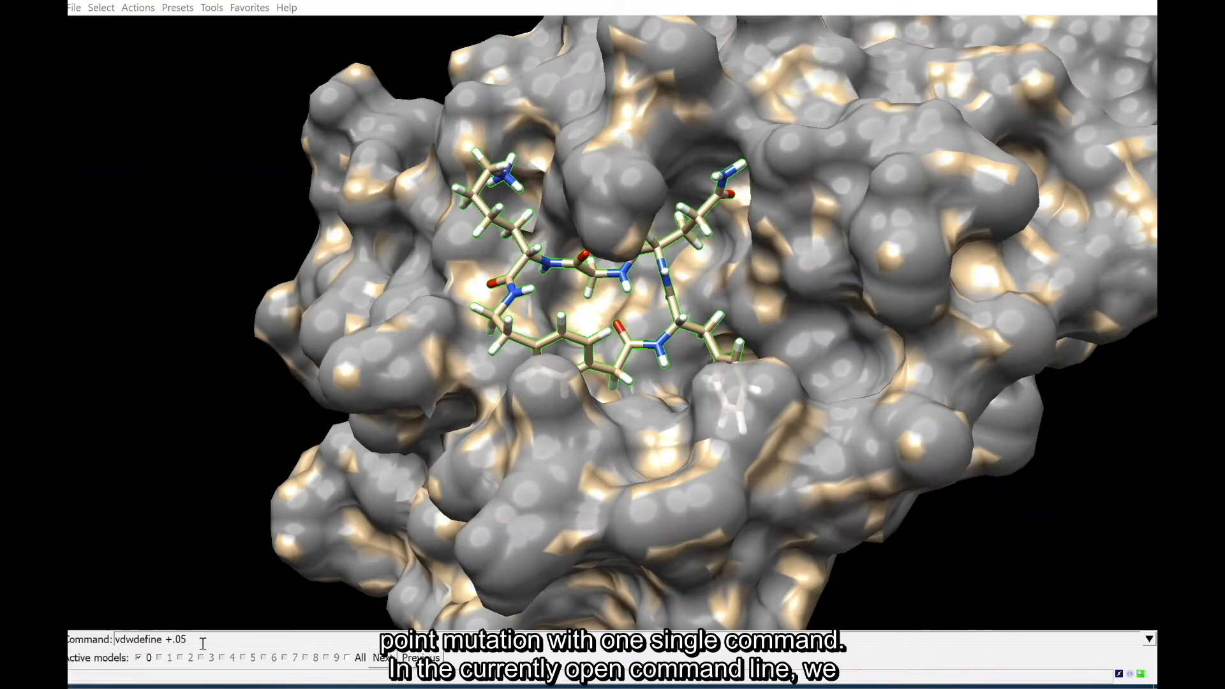
drag(199, 643, 83, 639)
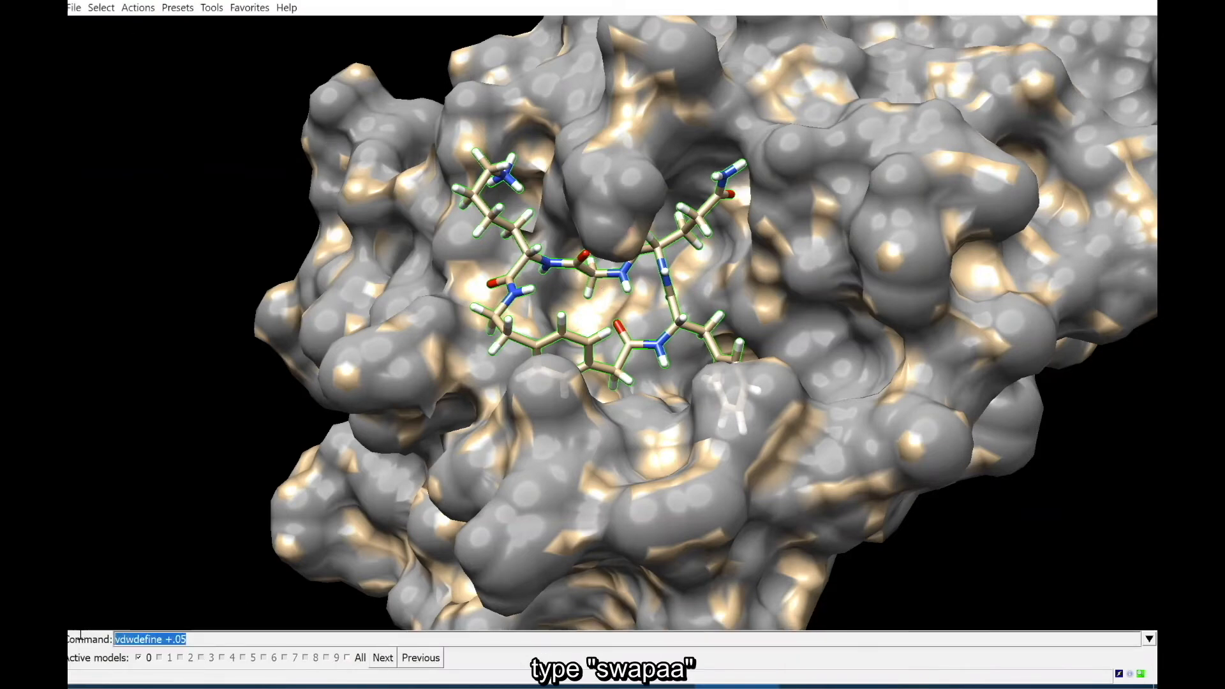
text(swap)
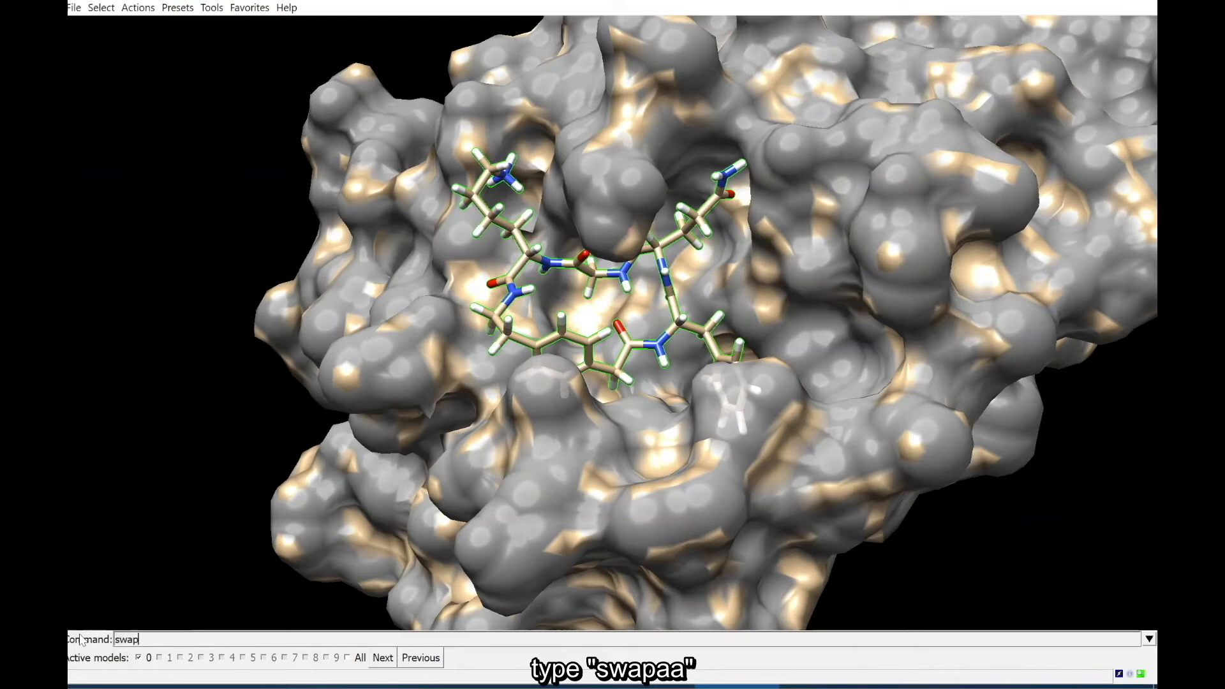
text(aa)
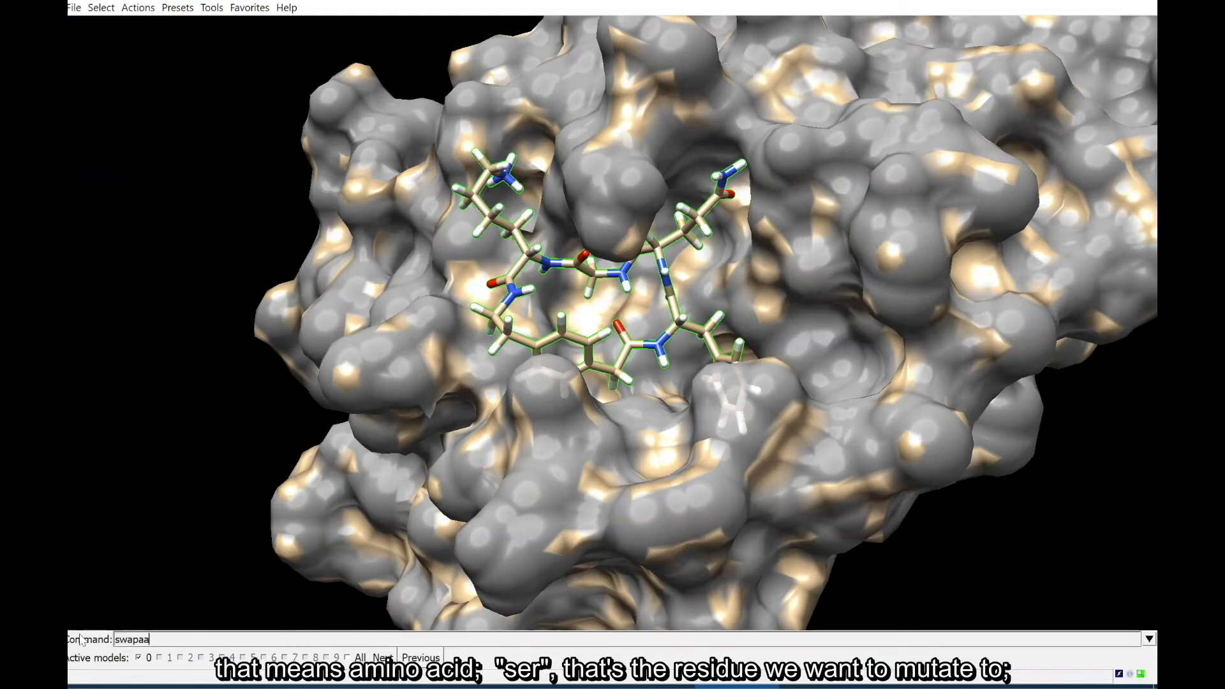
text( ser :307.a)
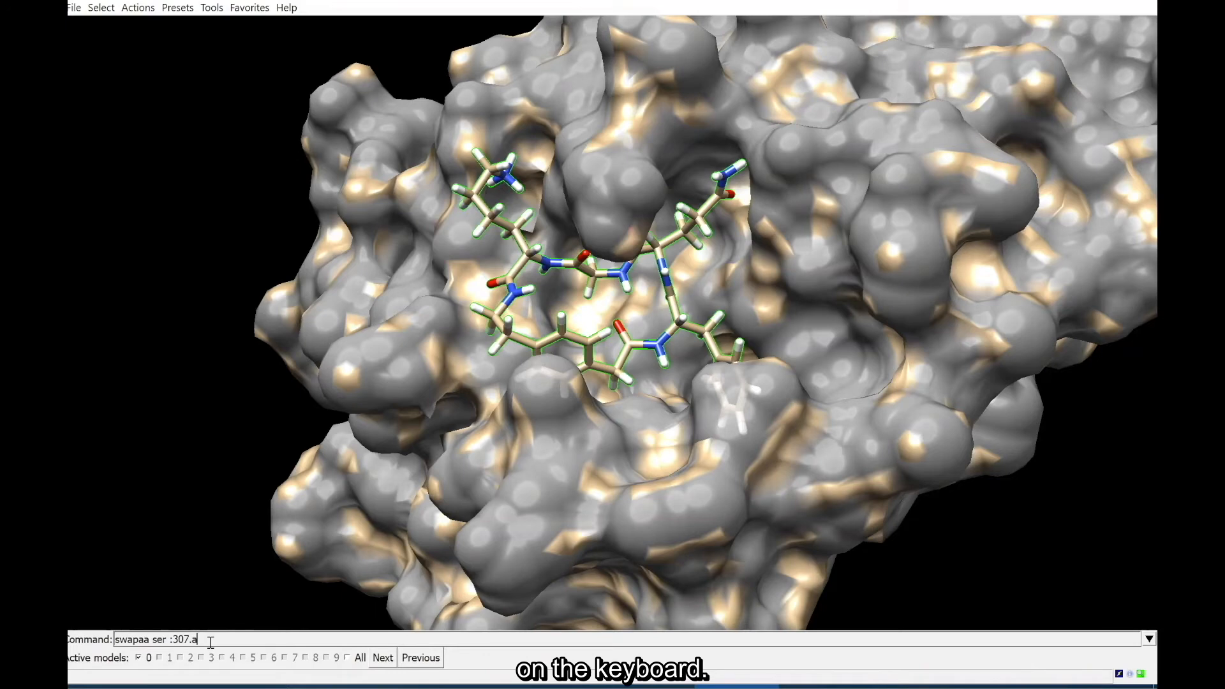
key(Return)
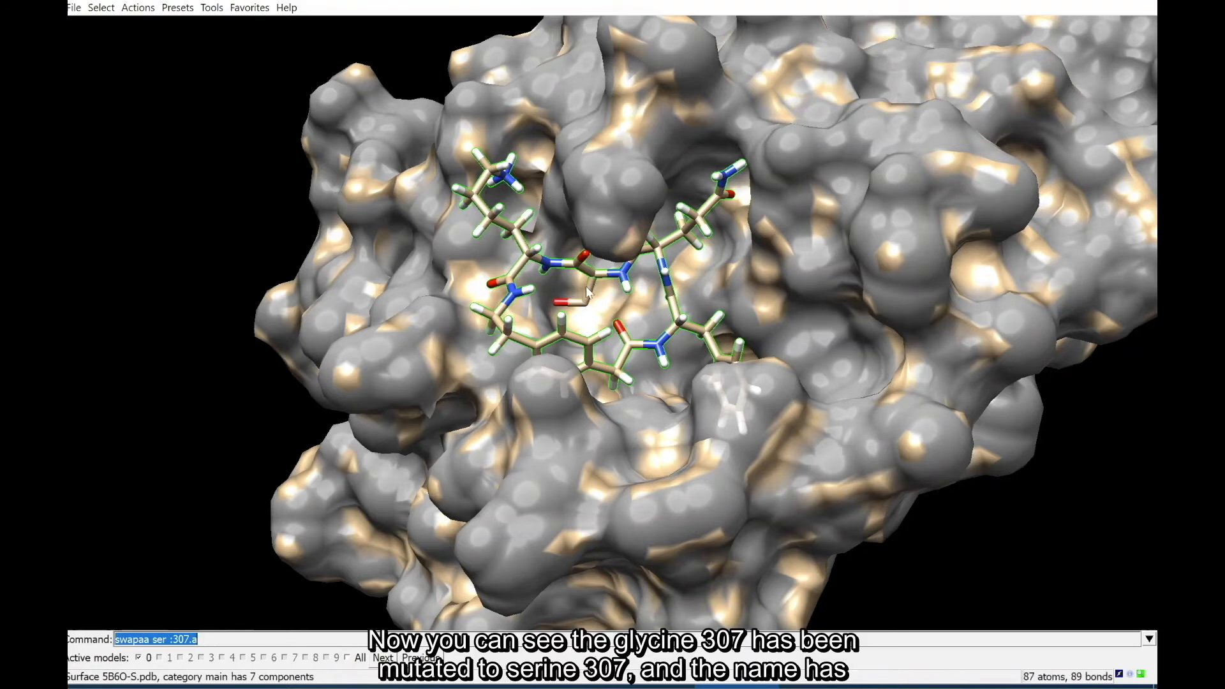
mouse_move(590, 293)
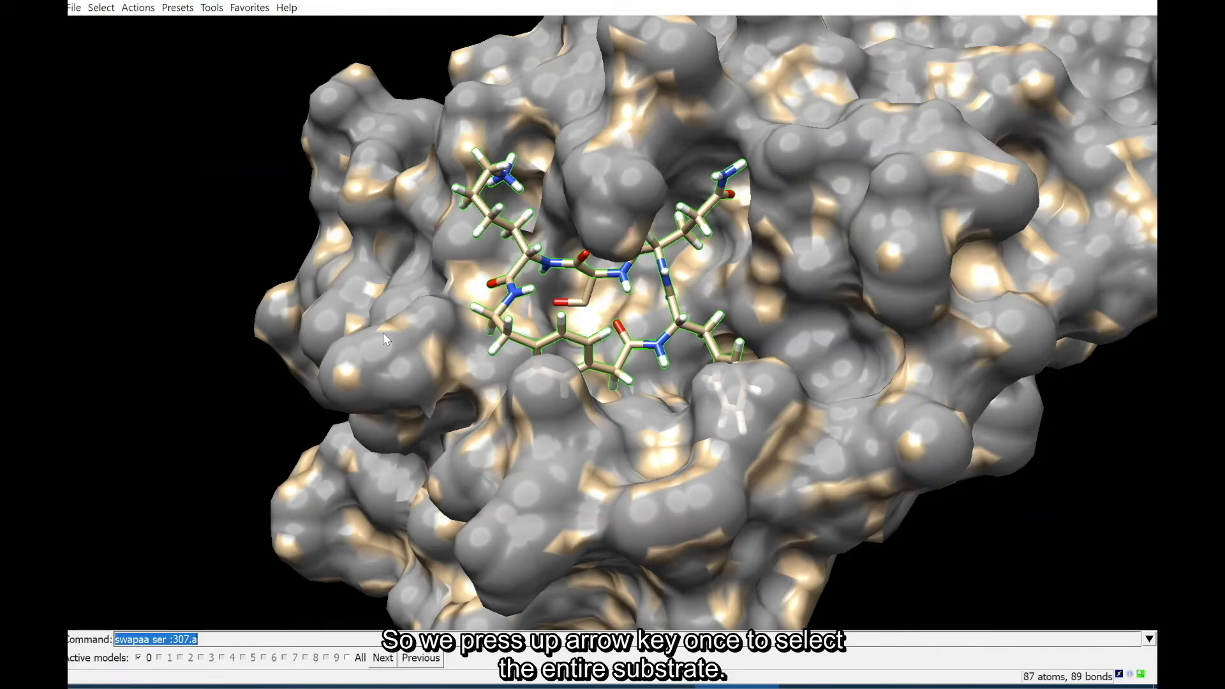
Select the whole cyclic peptide and start Minimize Structure on both 5B6O-S.pdb models with 100 steepest descent steps and unselected atoms fixed.
key(Up)
key(Up)
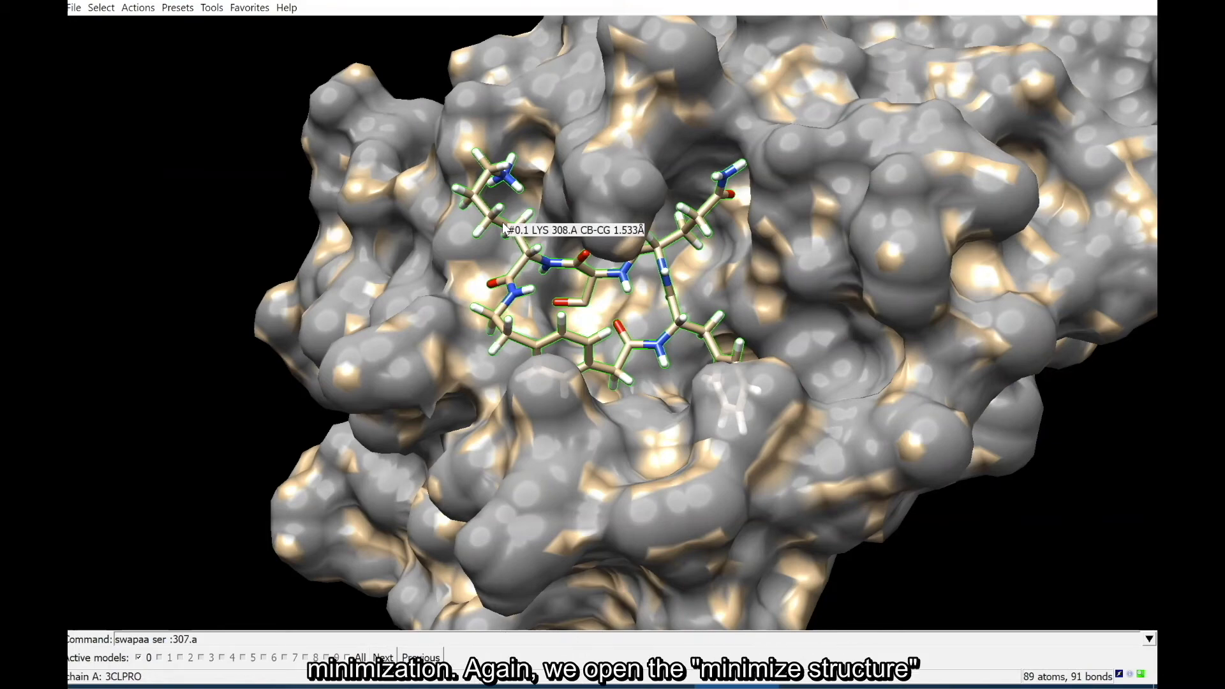
click(218, 14)
mouse_move(194, 153)
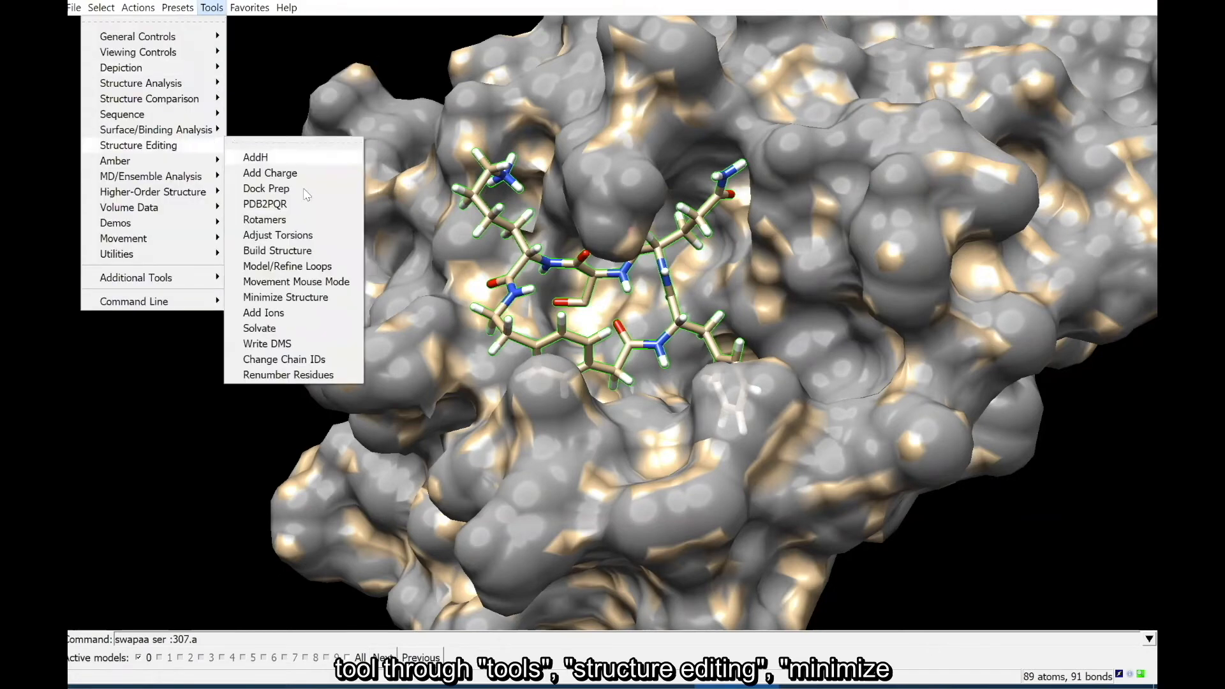
click(290, 298)
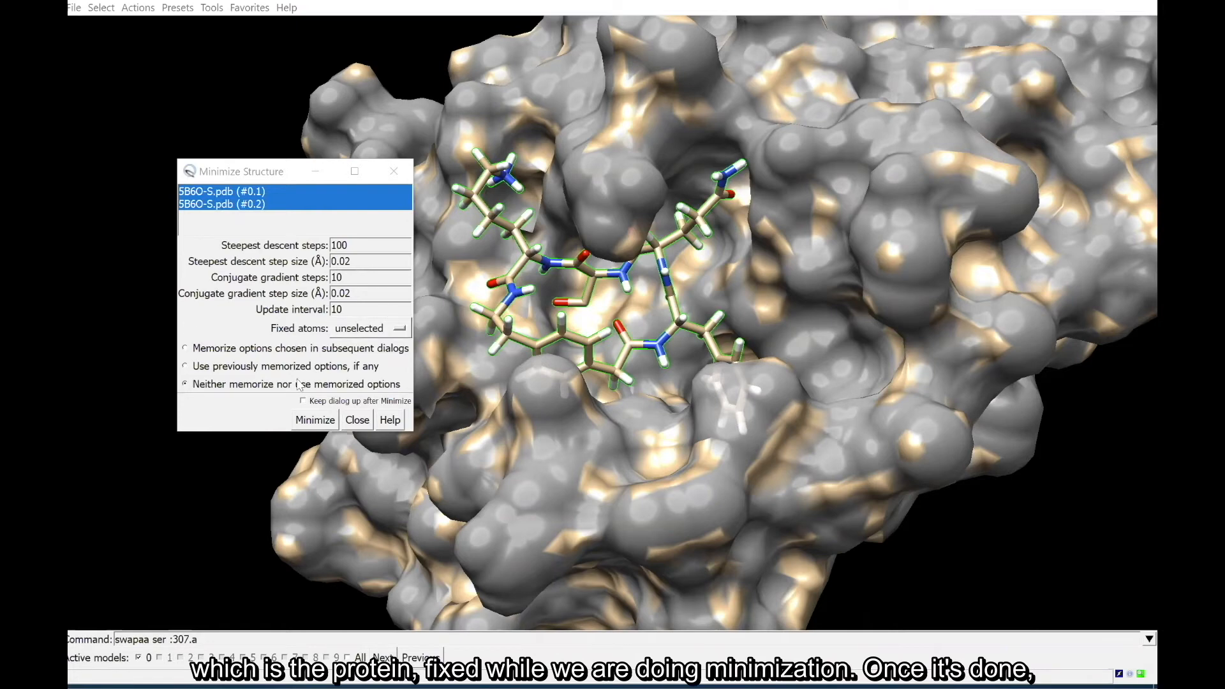
click(299, 422)
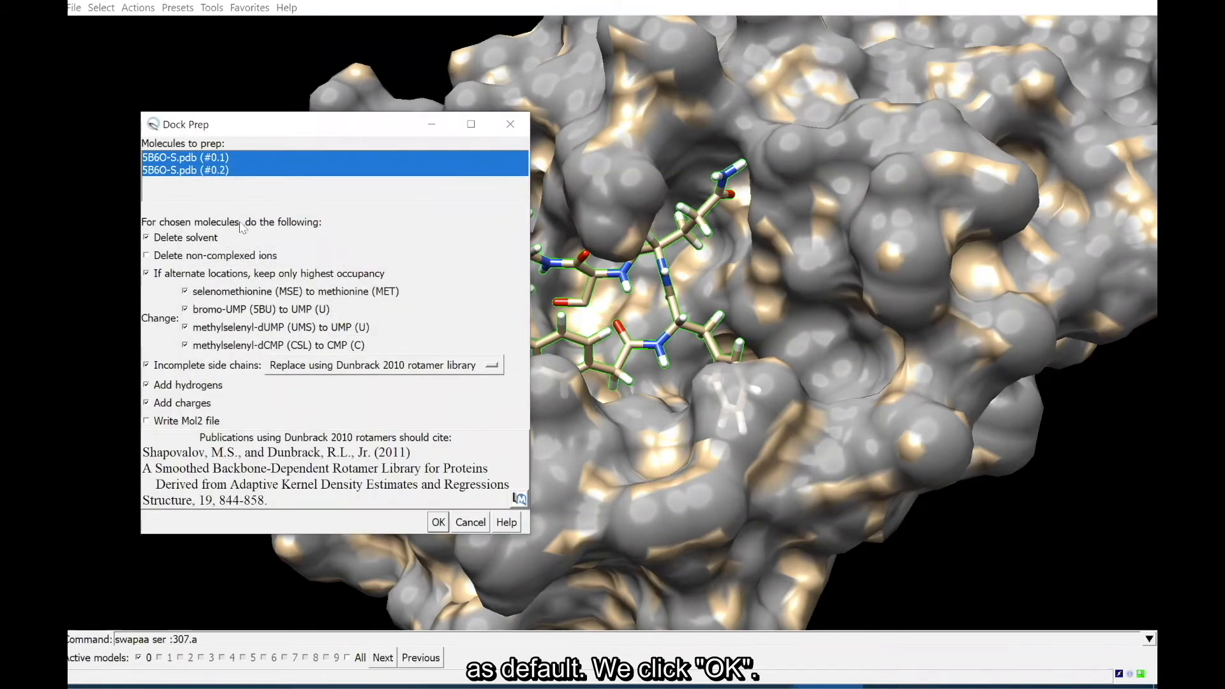
Run Dock Prep on both 5B6O-S.pdb models with the default options and add hydrogens considering H-bonds.
click(438, 523)
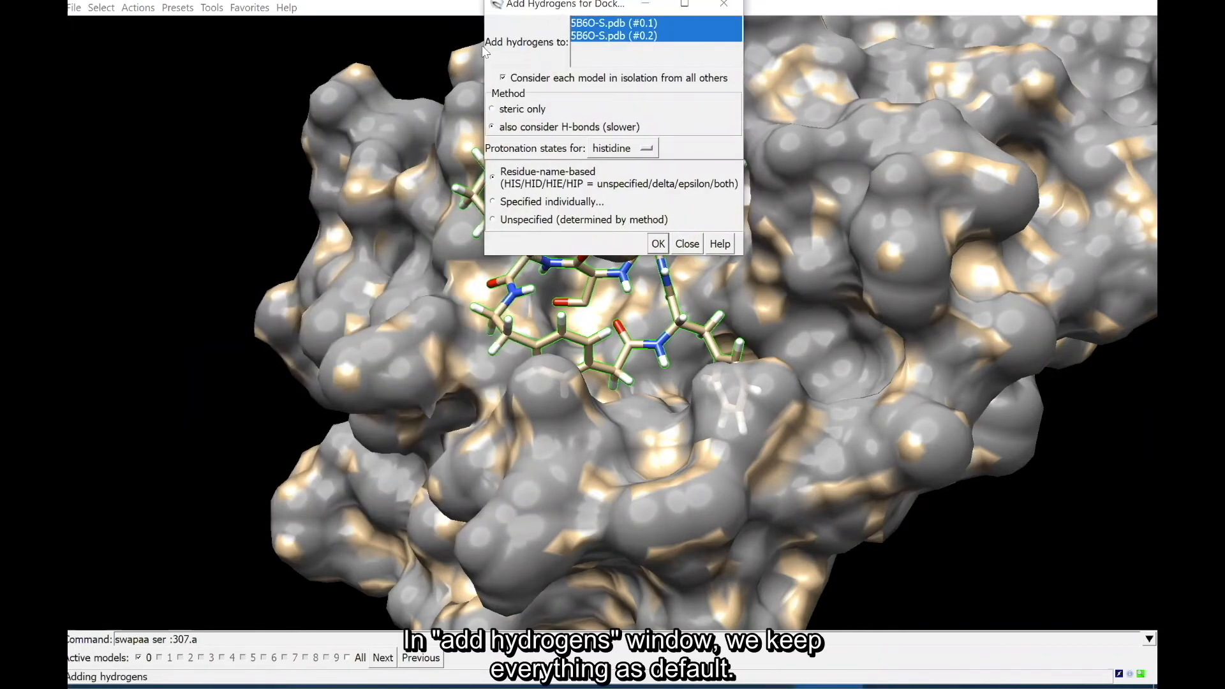
drag(545, 7, 240, 100)
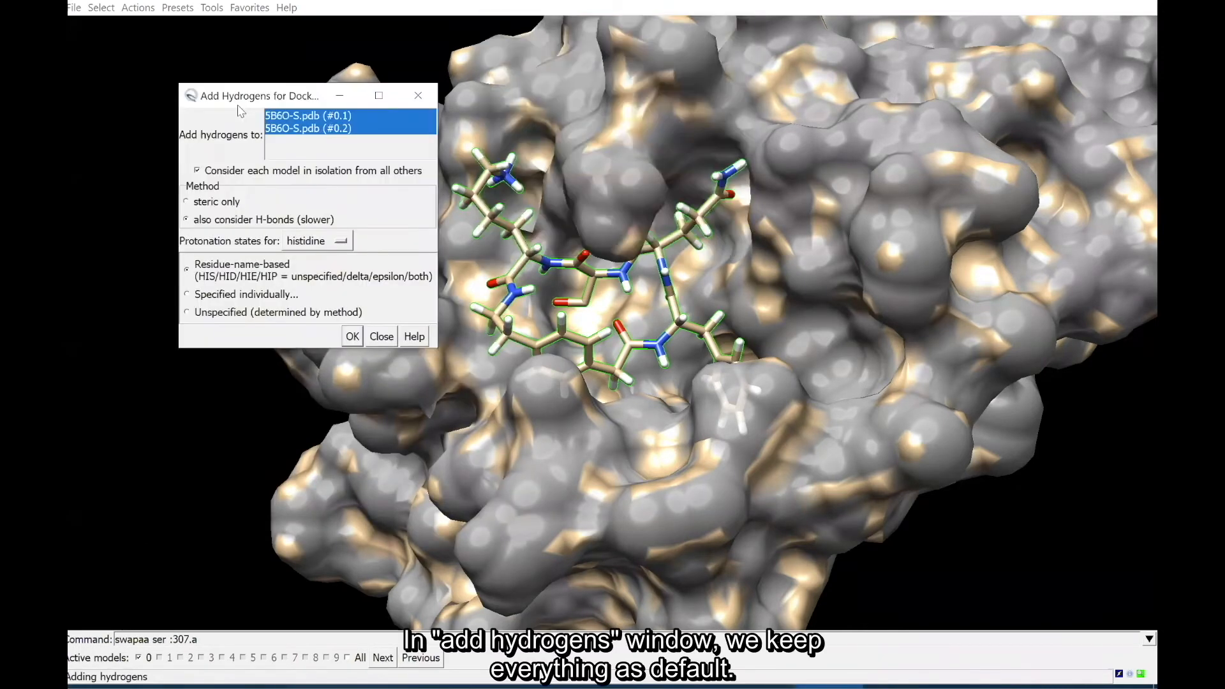
click(355, 336)
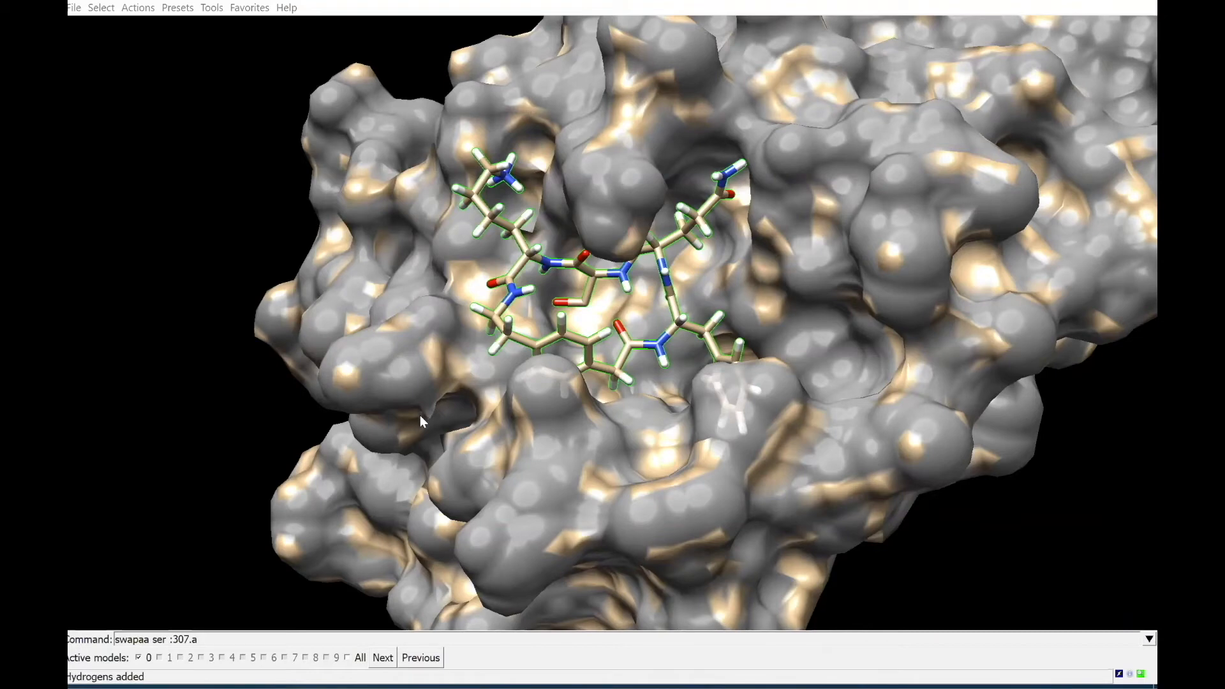
Extend the selection to serine 307's new hydrogens and assign AMBER ff14SB and AM1-BCC charges, with +0 net charges for UK2 and UNK+UK2.
drag(538, 5, 164, 149)
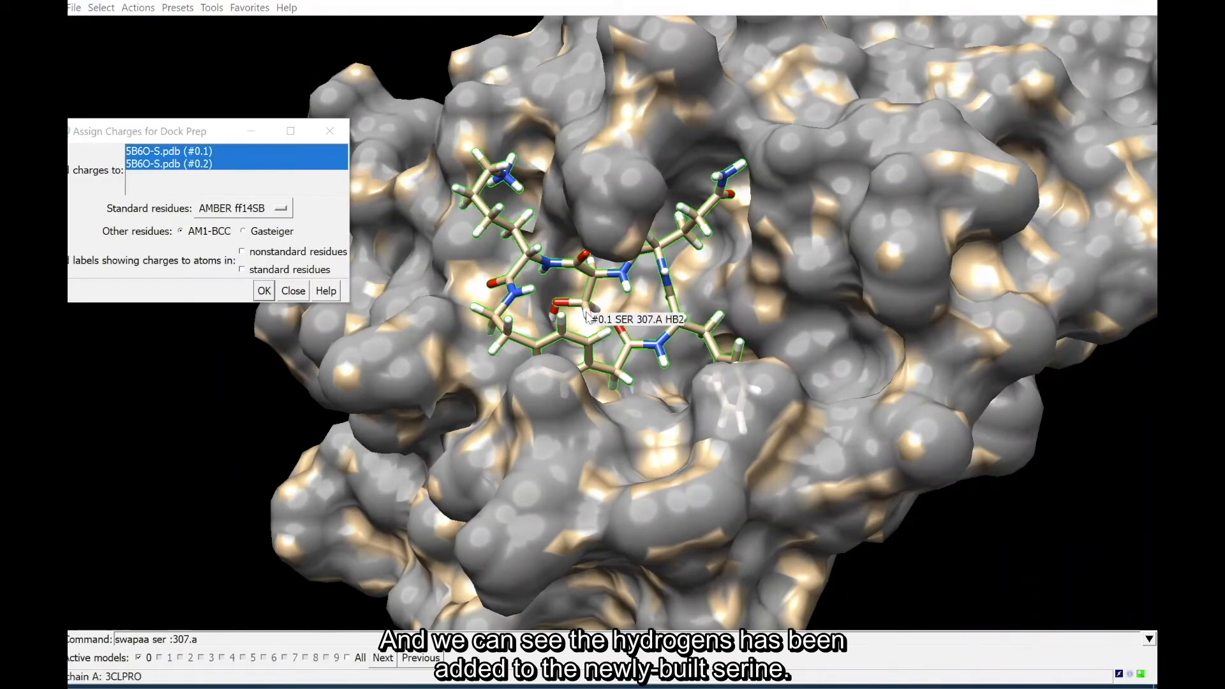
click(275, 84)
key(Up)
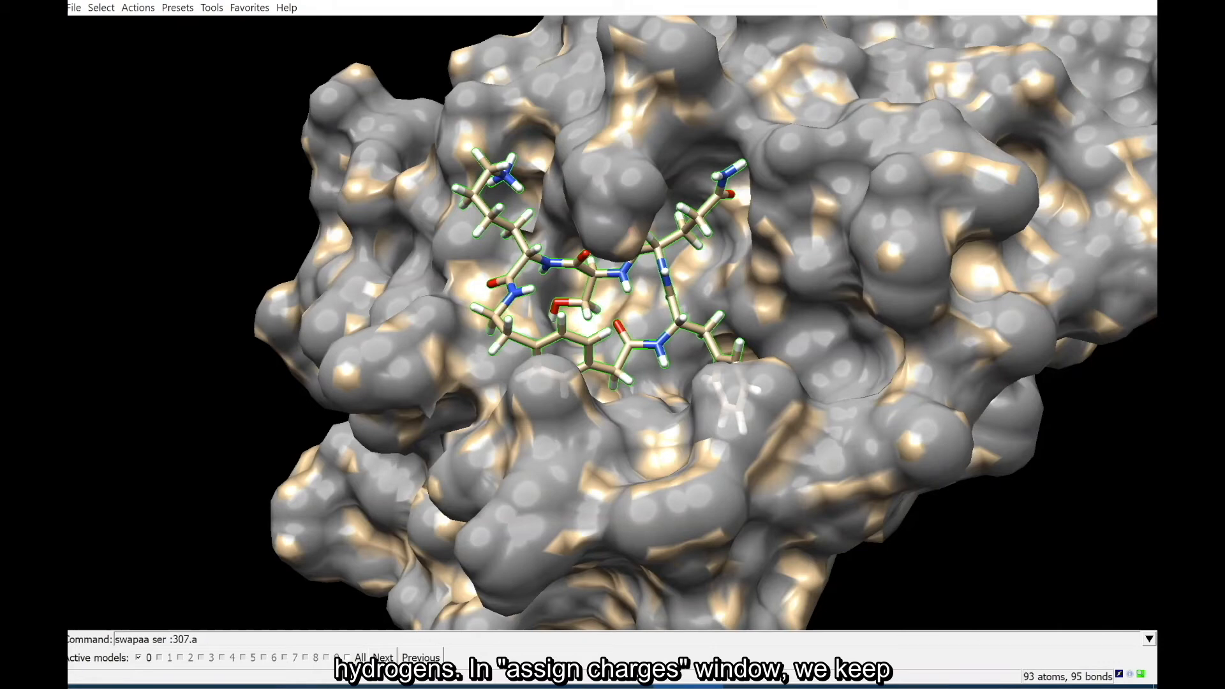
mouse_move(758, 686)
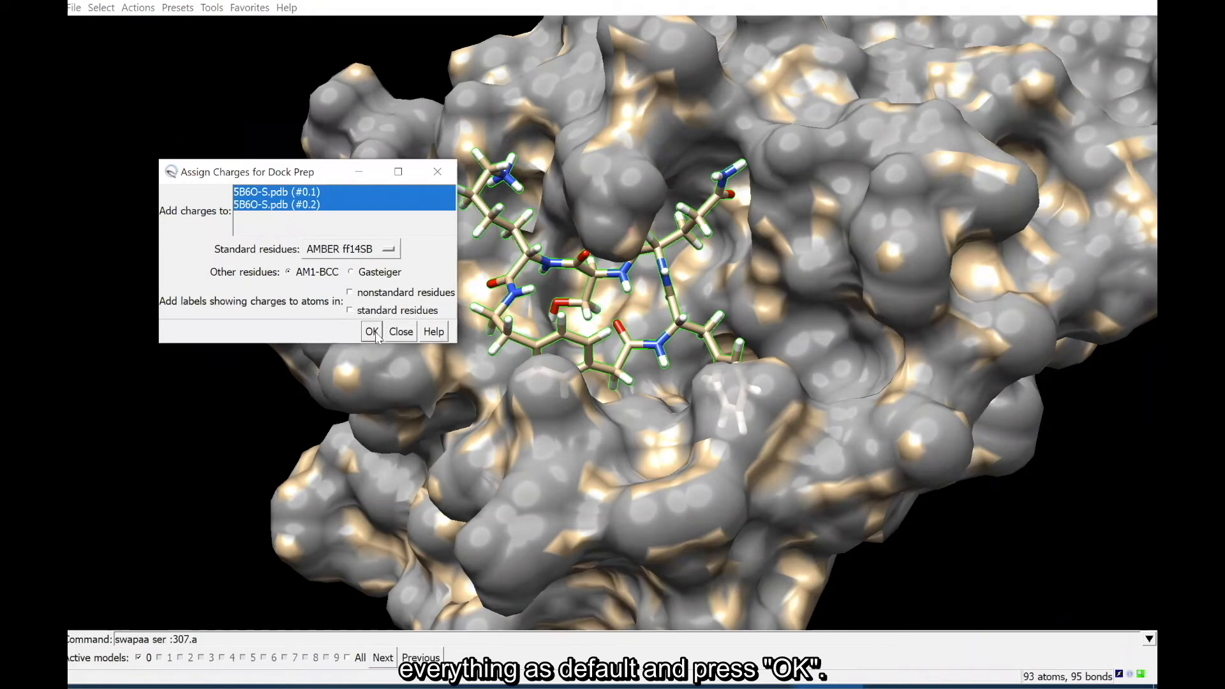
click(372, 332)
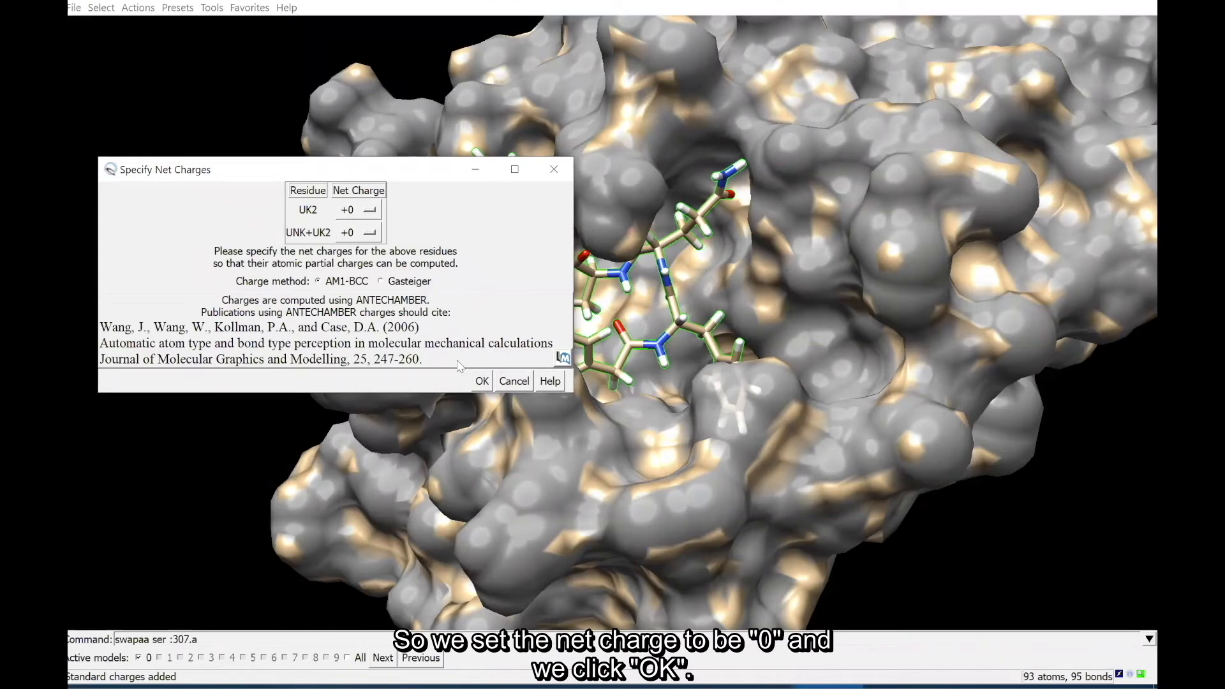
click(482, 382)
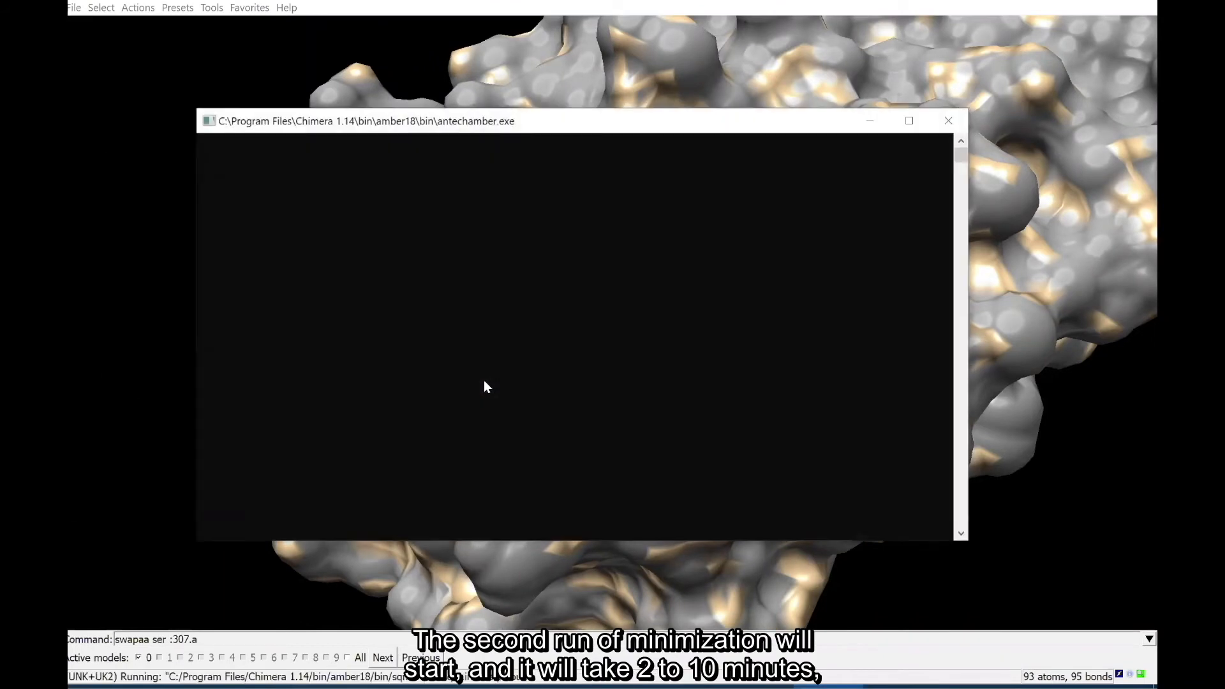
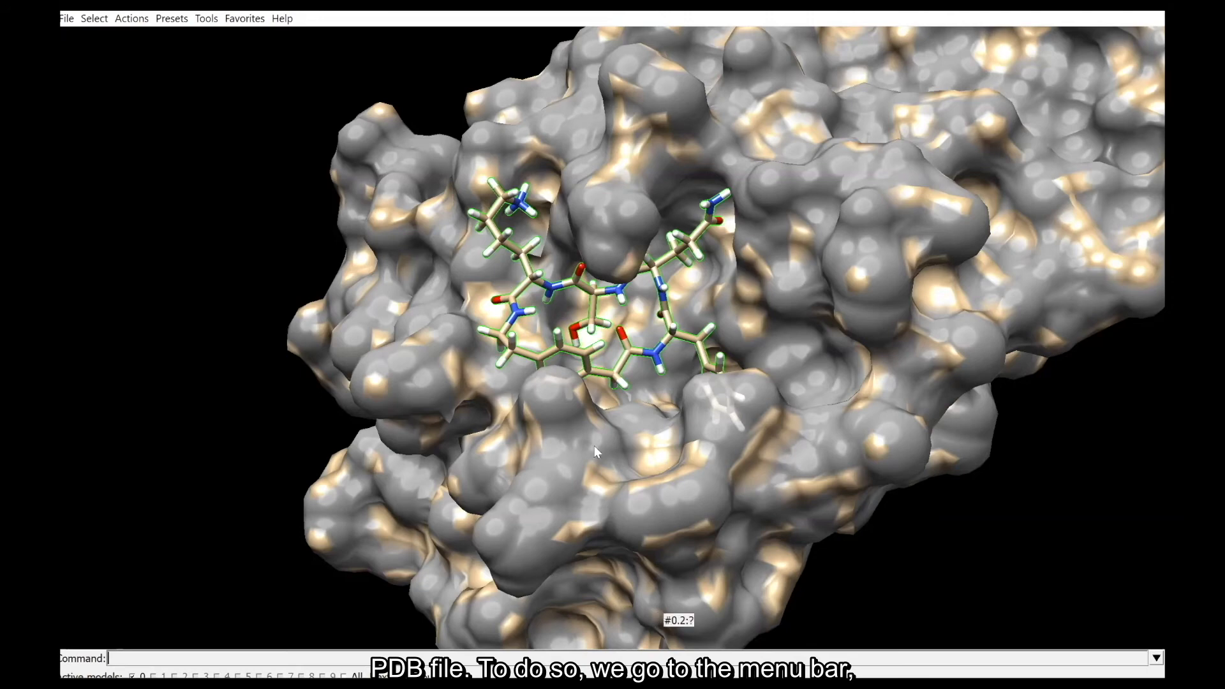
Save only the selected atoms of 5B6O-S.pdb (#0.1), relative to model #0.1, as a PDB file named "ligand 08192020" in the recording folder.
click(66, 21)
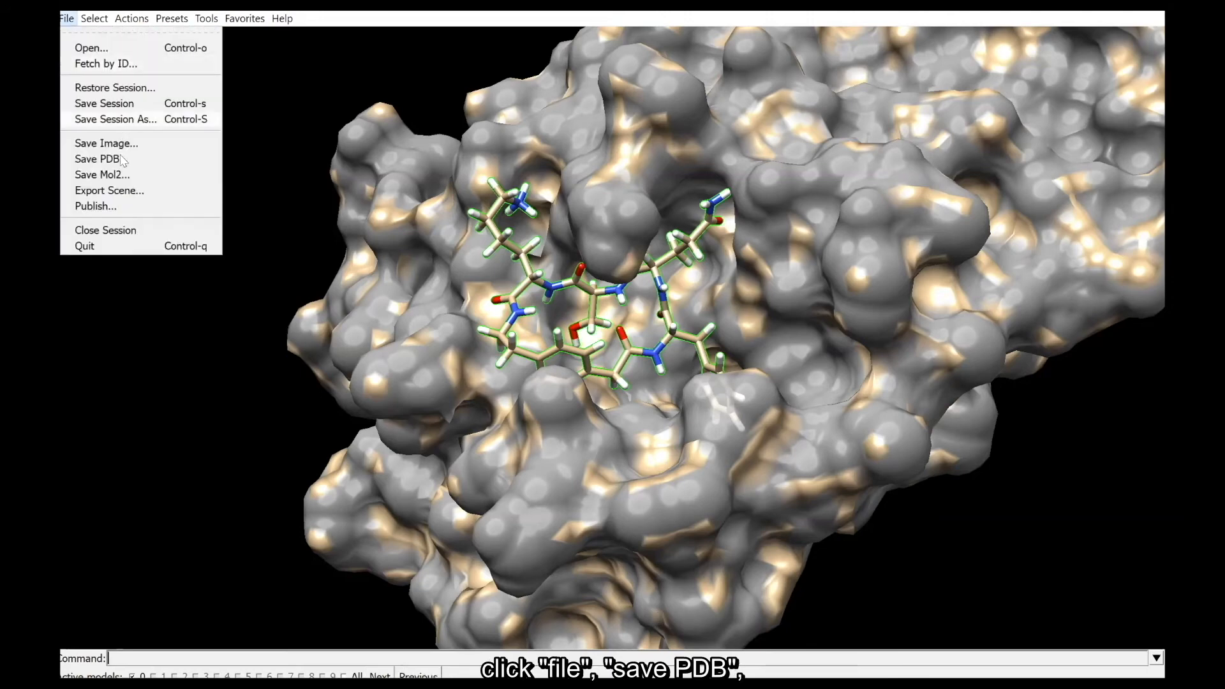
click(97, 158)
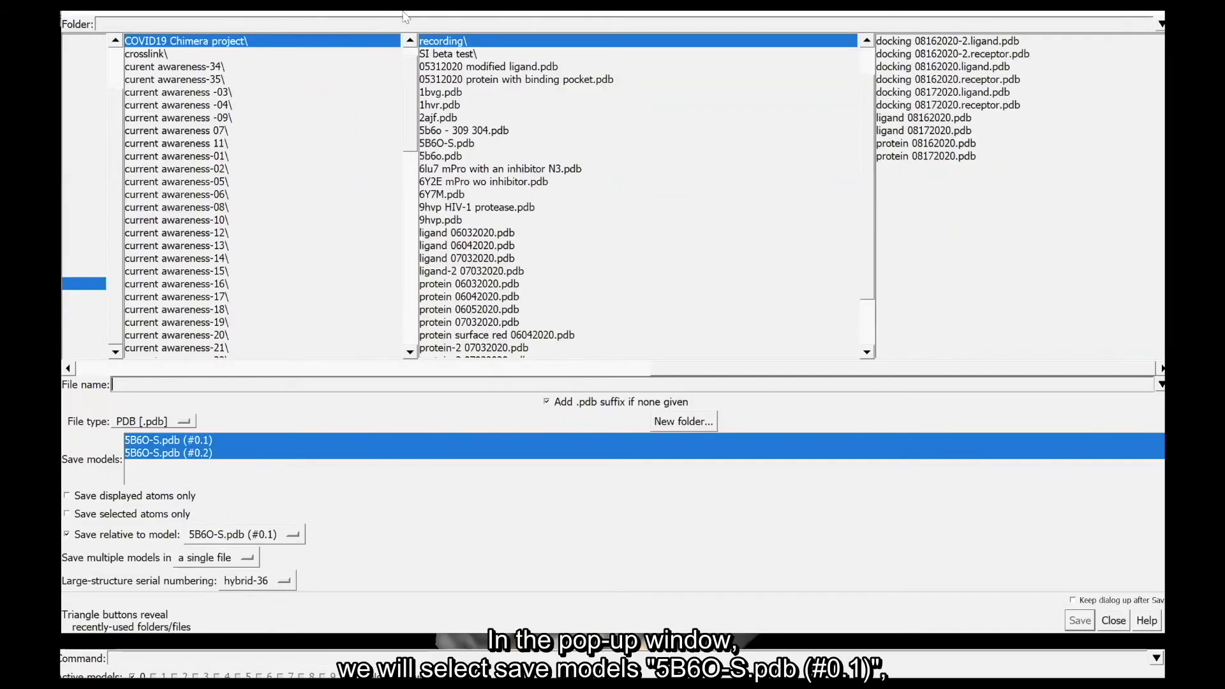
drag(403, 16, 432, 35)
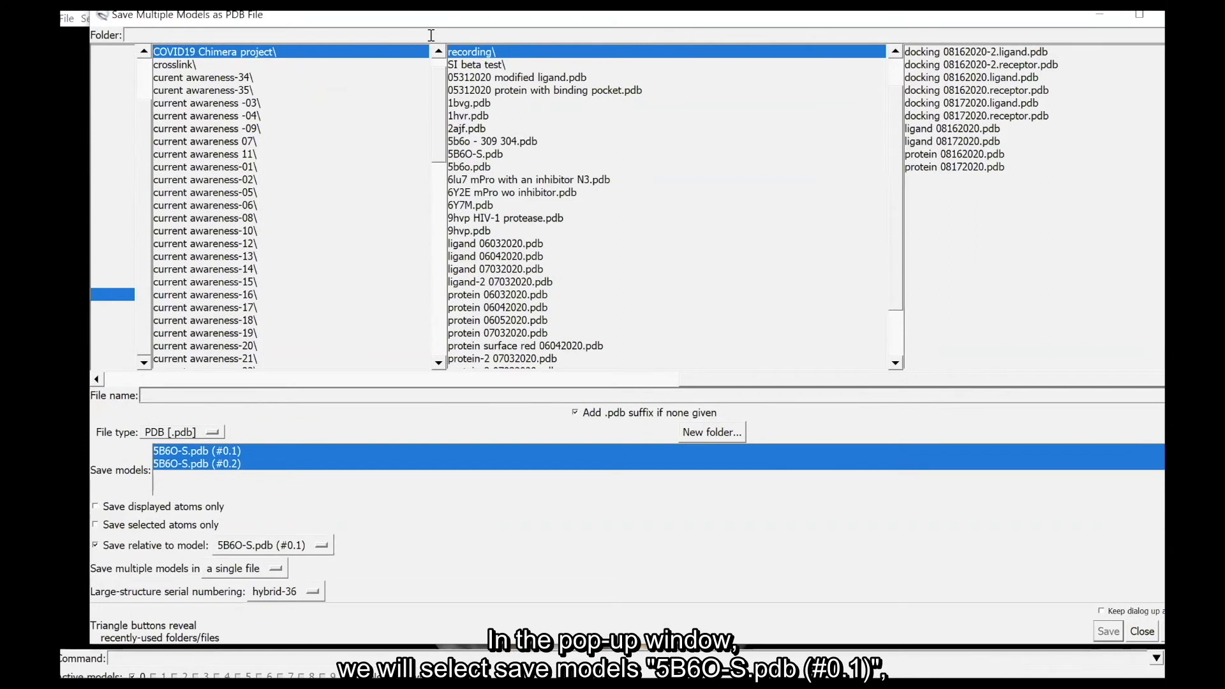
click(271, 452)
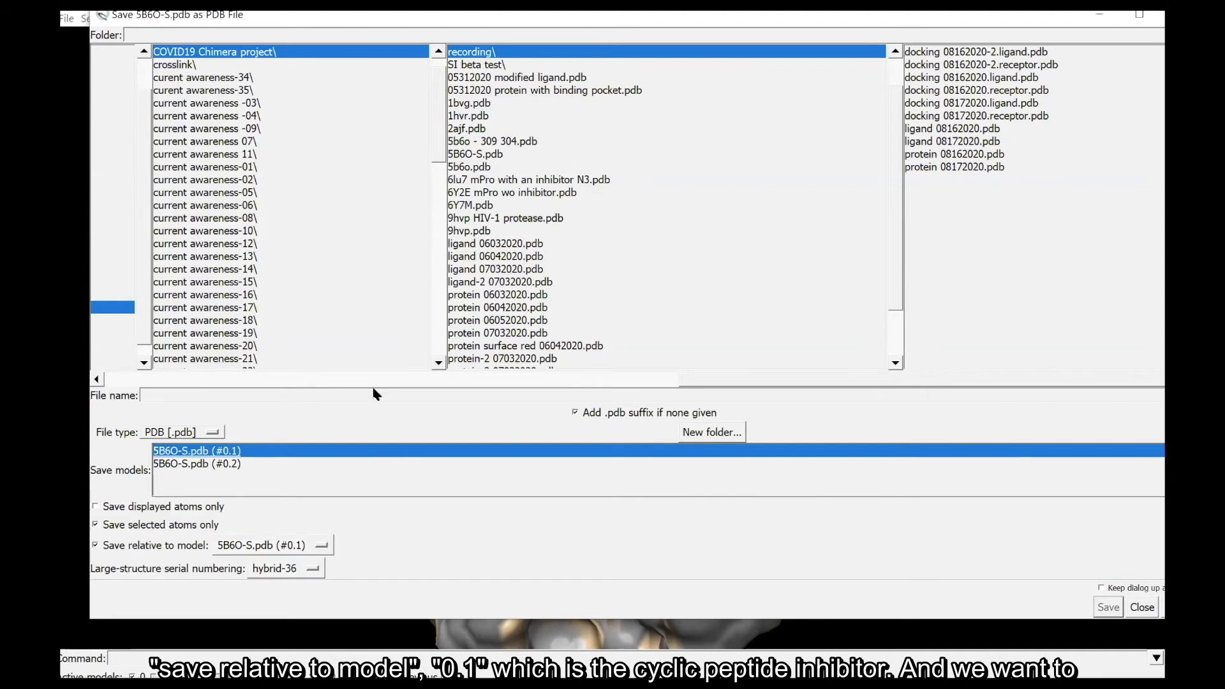
click(208, 395)
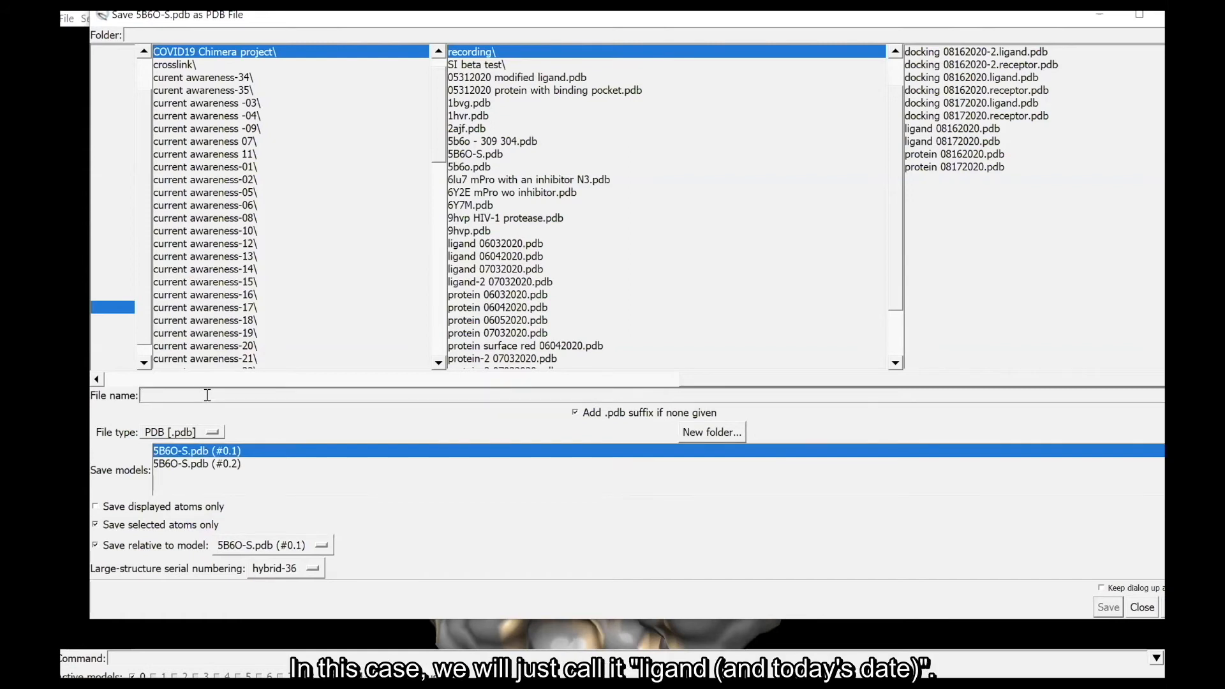
text(ligand 08192020)
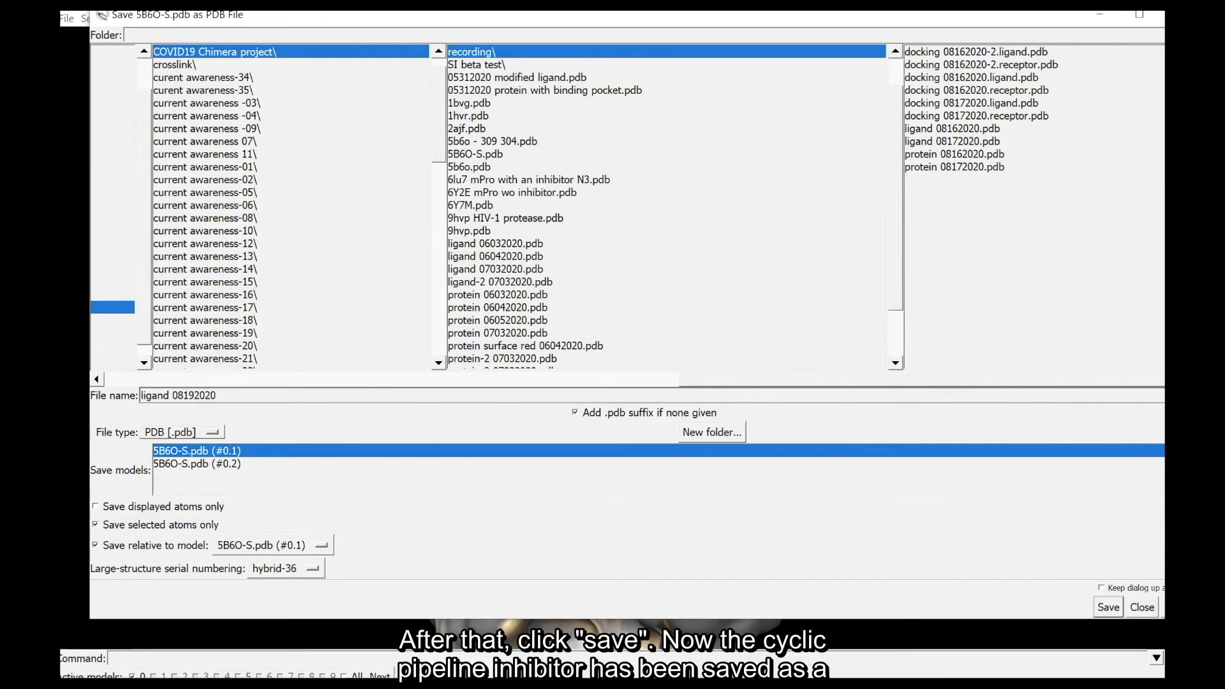
click(1107, 608)
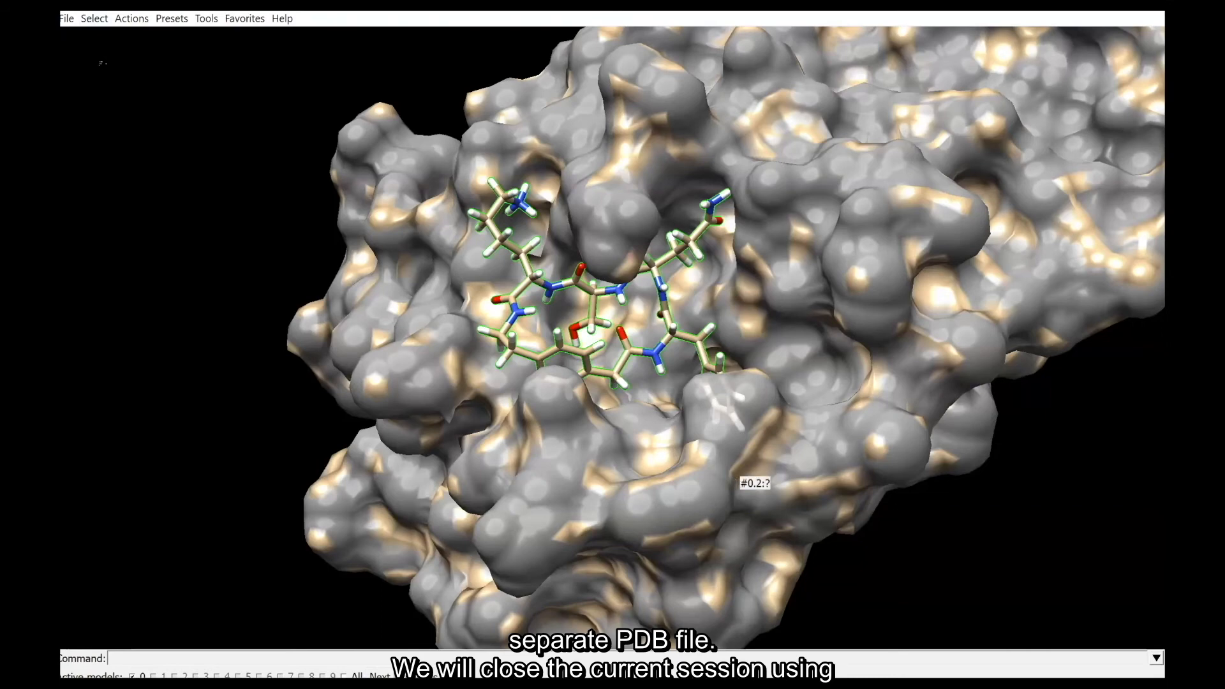
Close the current session and fetch the structure 6YB7 from the PDB database.
click(66, 19)
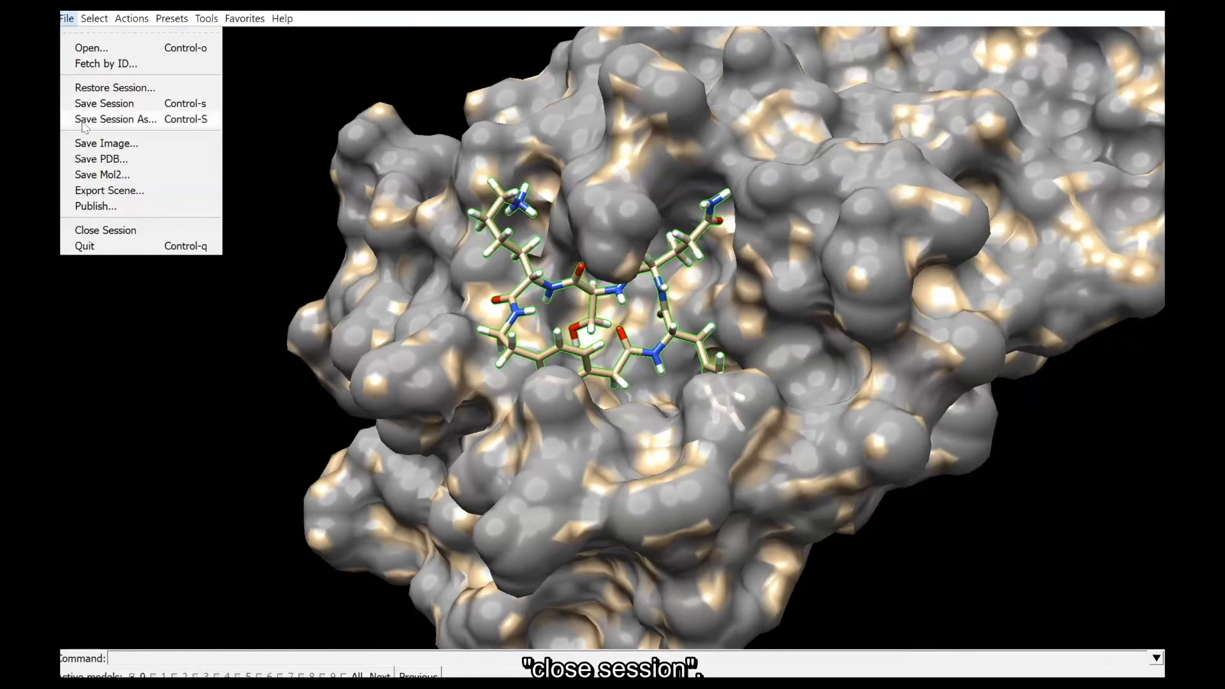
click(106, 230)
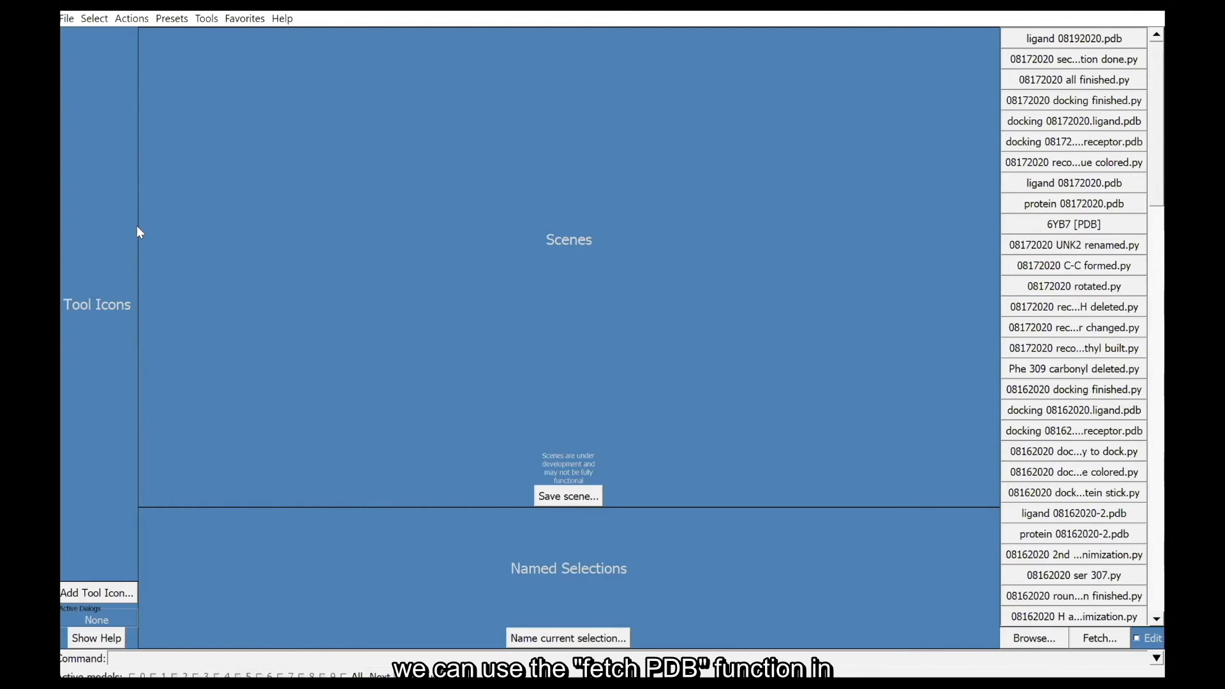
click(75, 23)
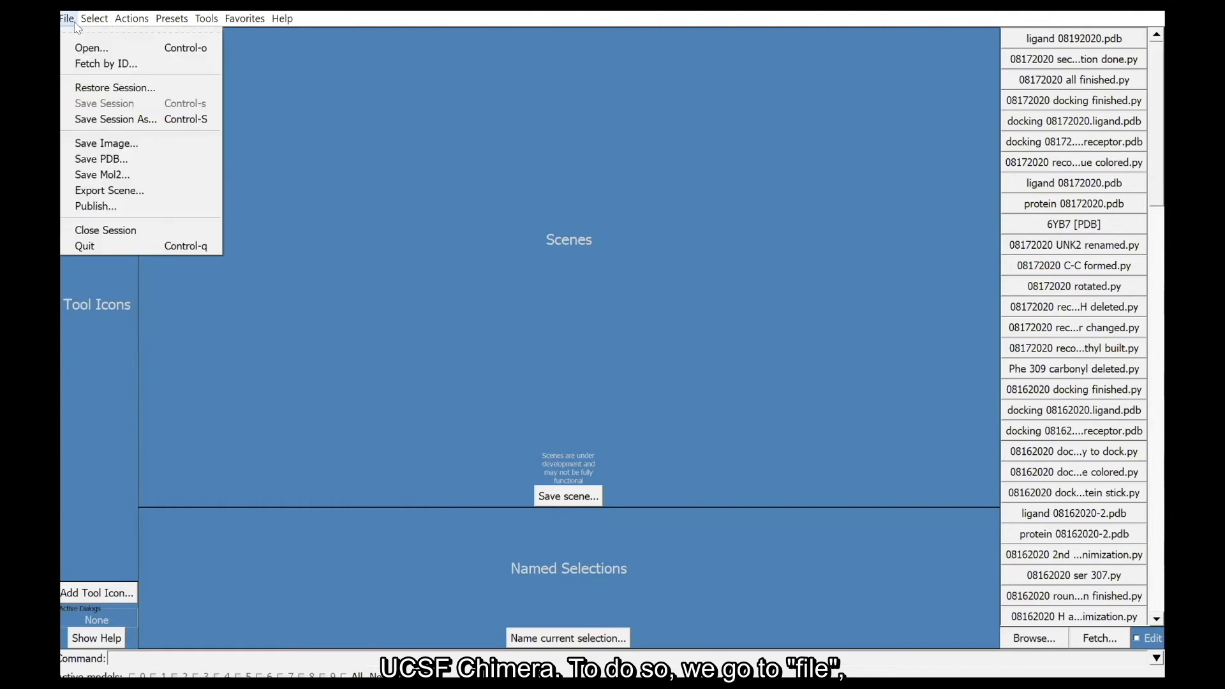
click(86, 67)
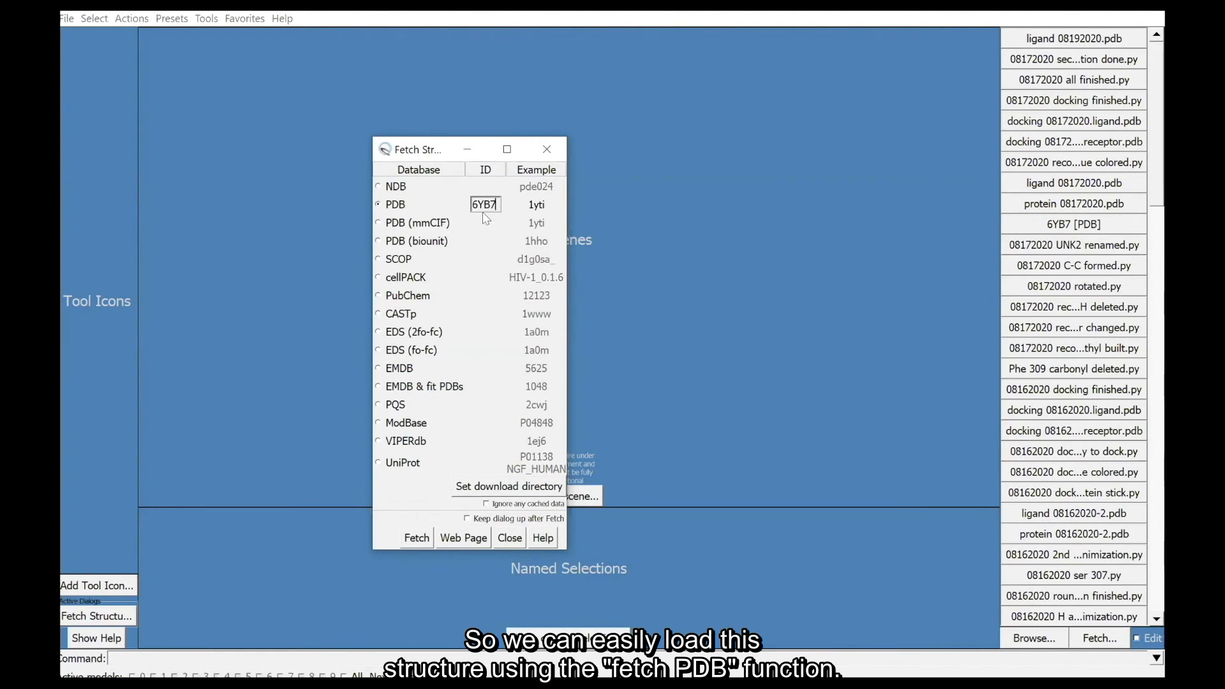
click(411, 542)
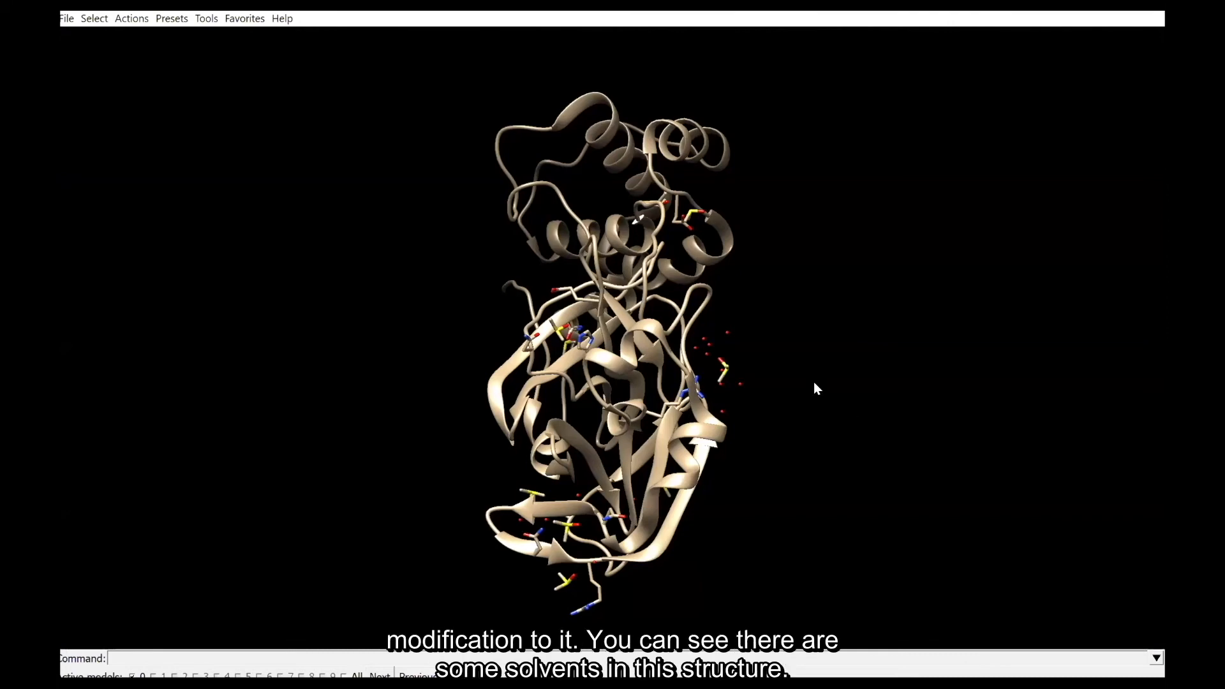
Select the entire 6YB7 protein, invert the selection across all models and delete the selected water and DMSO molecules.
mouse_move(724, 331)
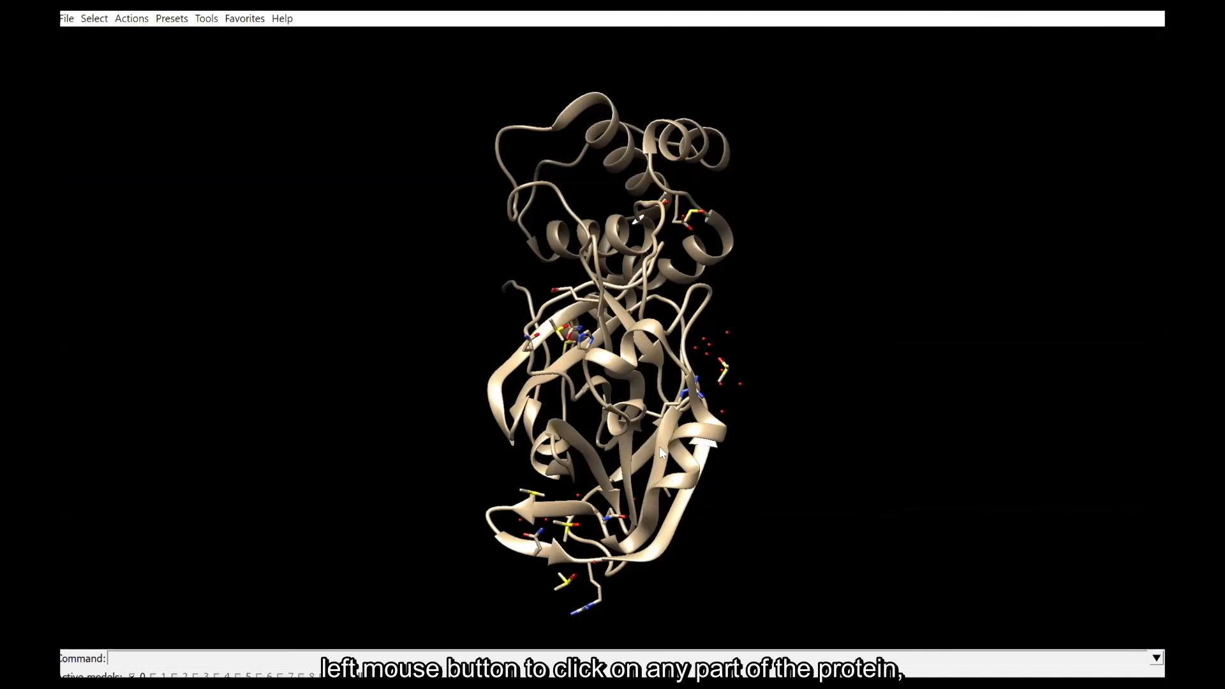
ctrl+click(500, 377)
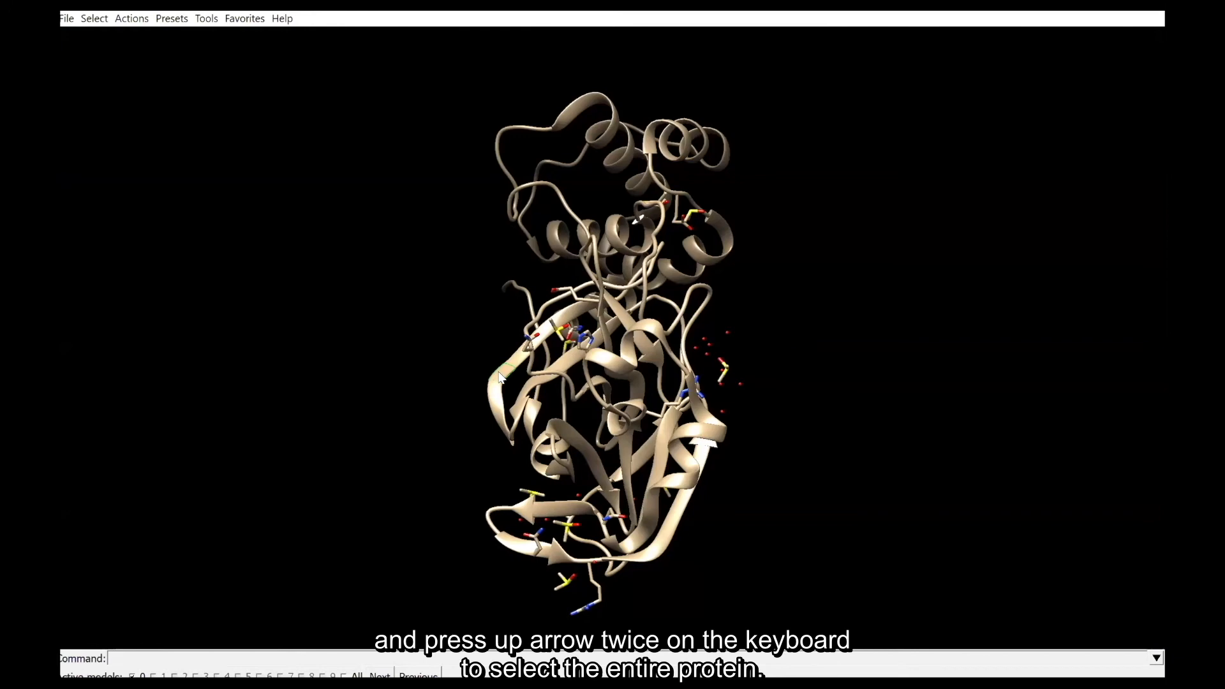
key(Up)
key(Up)
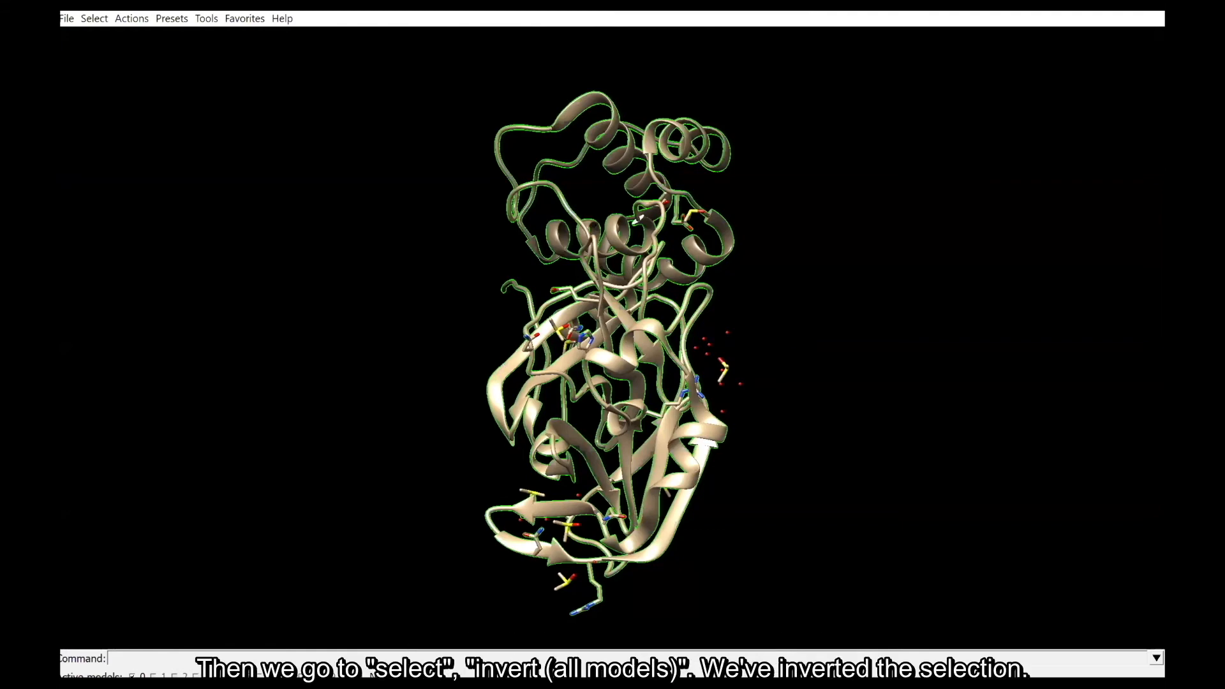
click(106, 24)
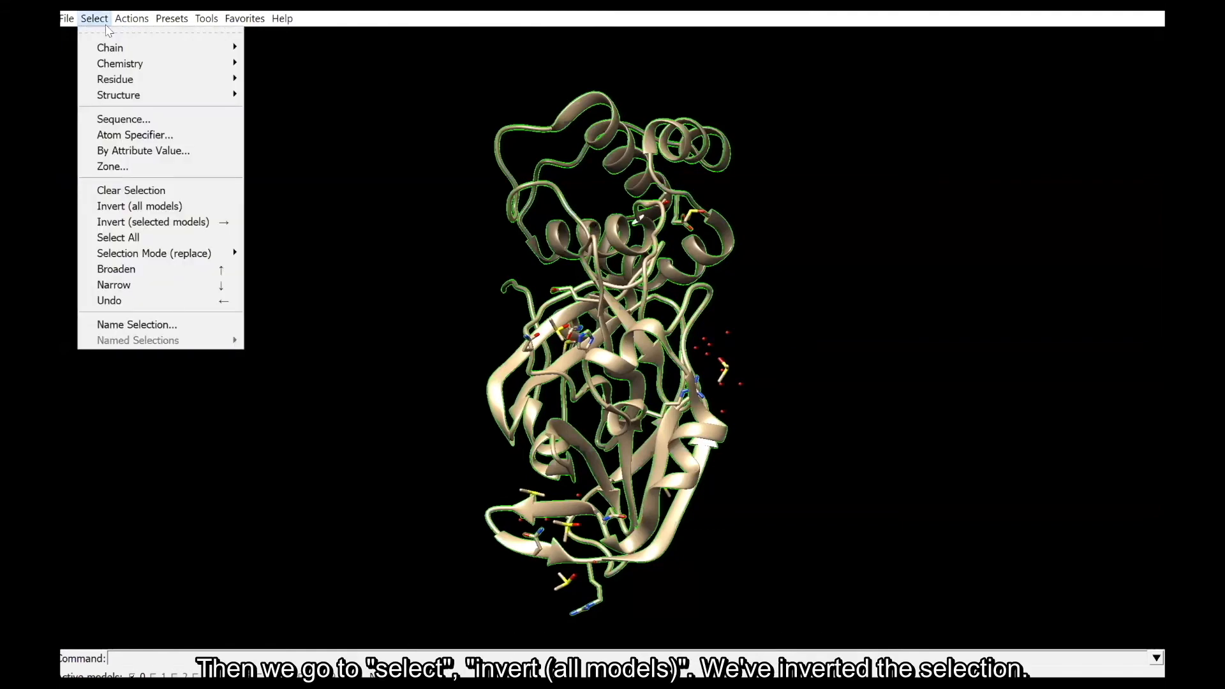
click(165, 209)
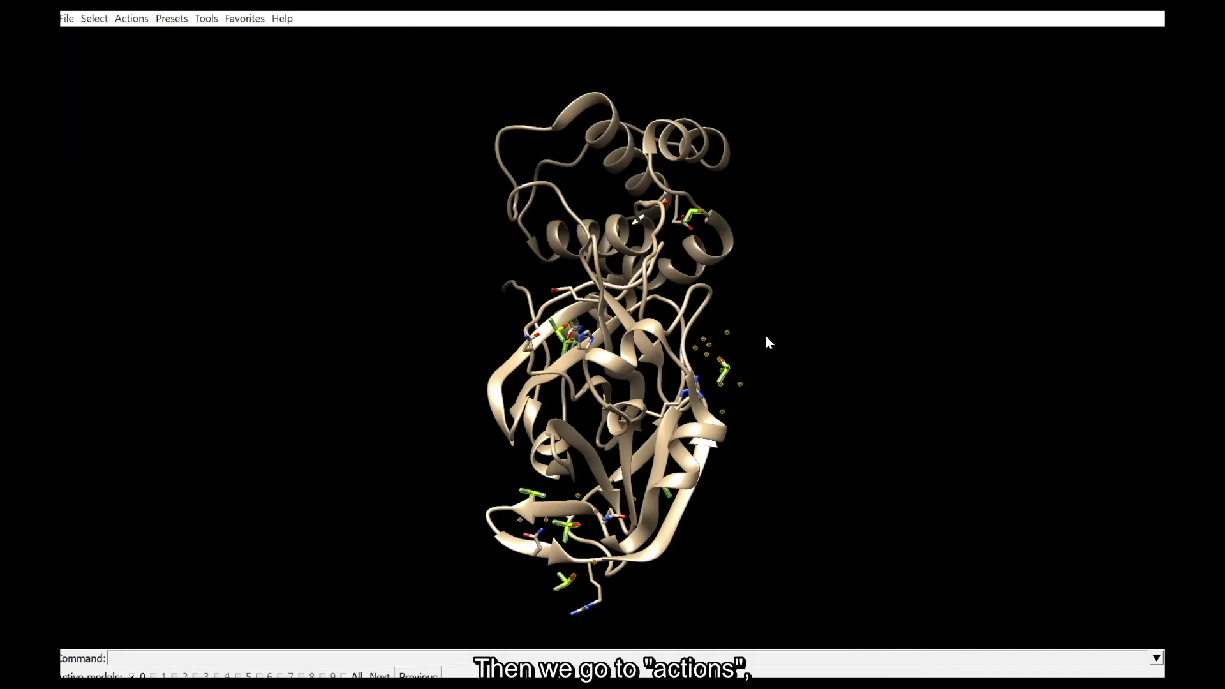
click(131, 18)
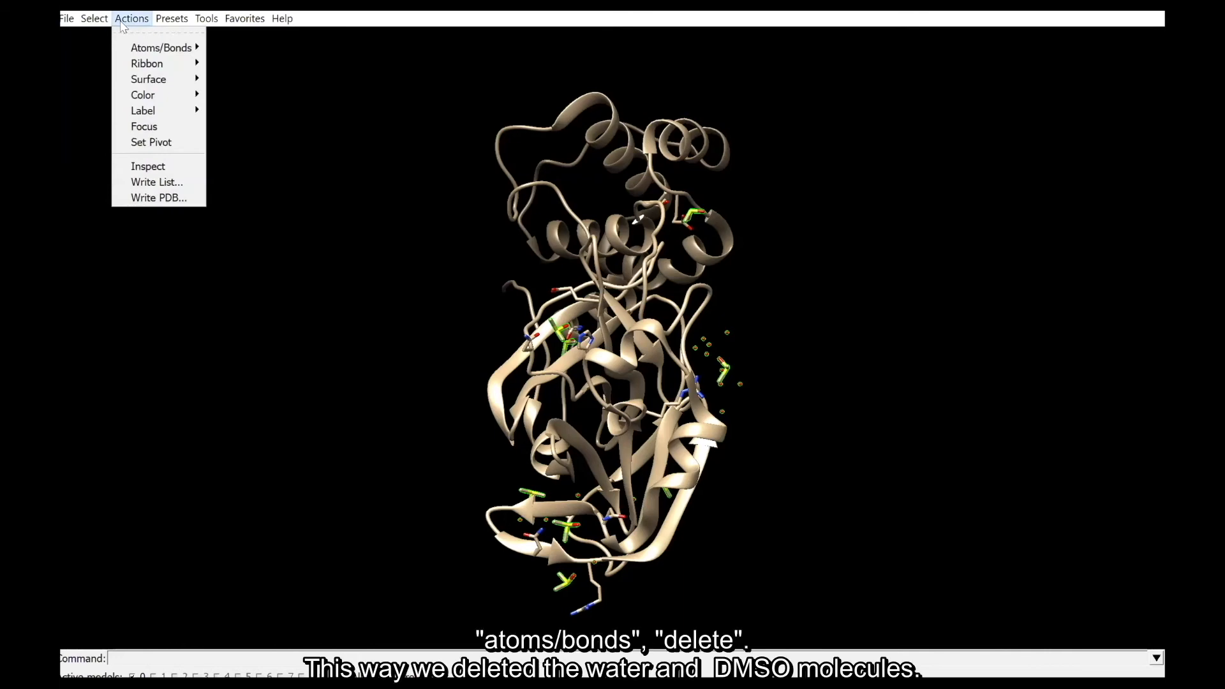
mouse_move(156, 50)
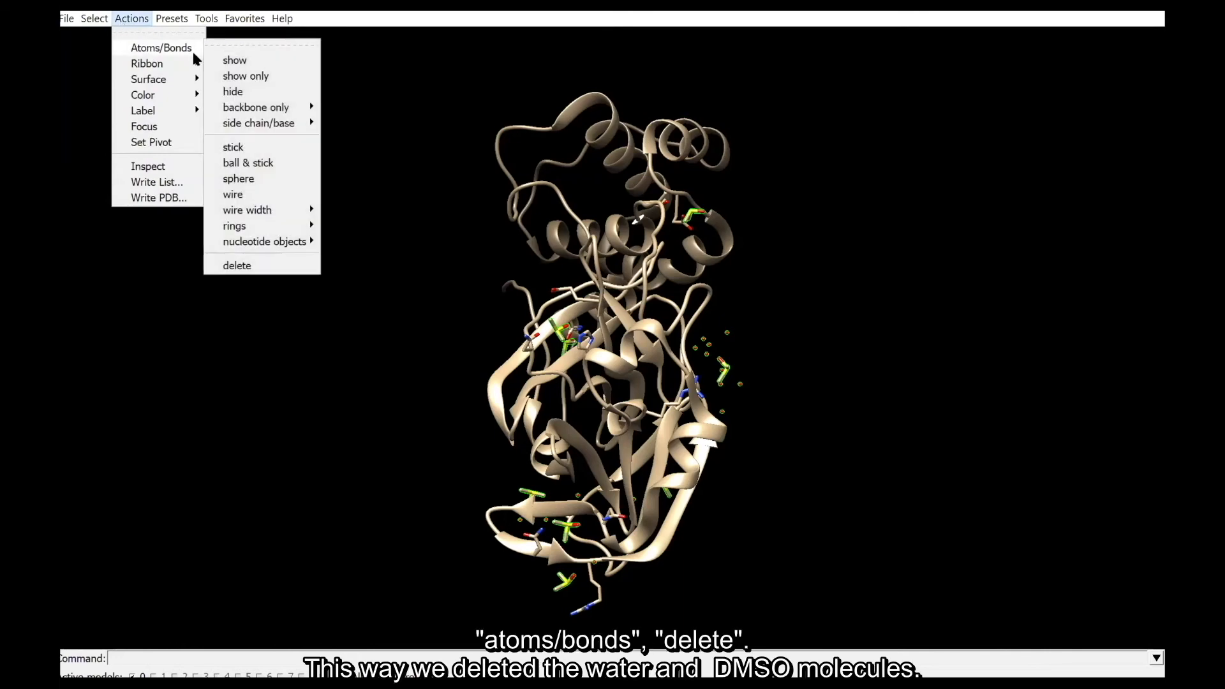
click(295, 263)
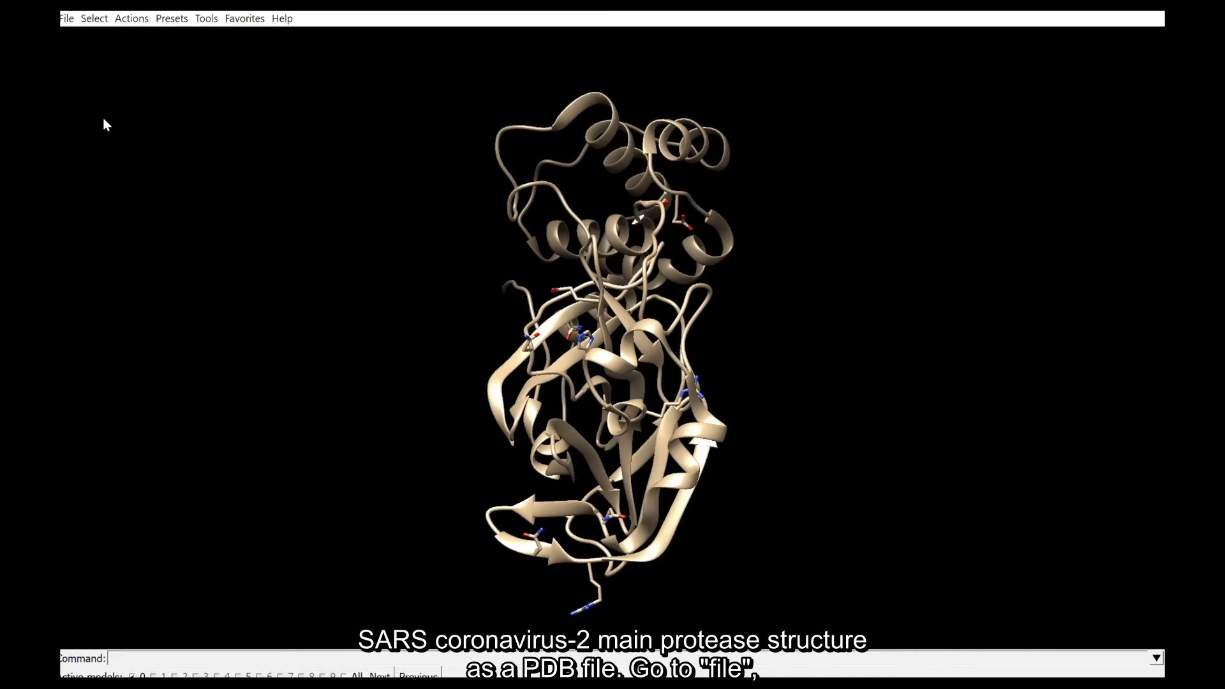
Save the 6YB7 model as a PDB file named "protein 08192020" in the recording folder.
click(69, 19)
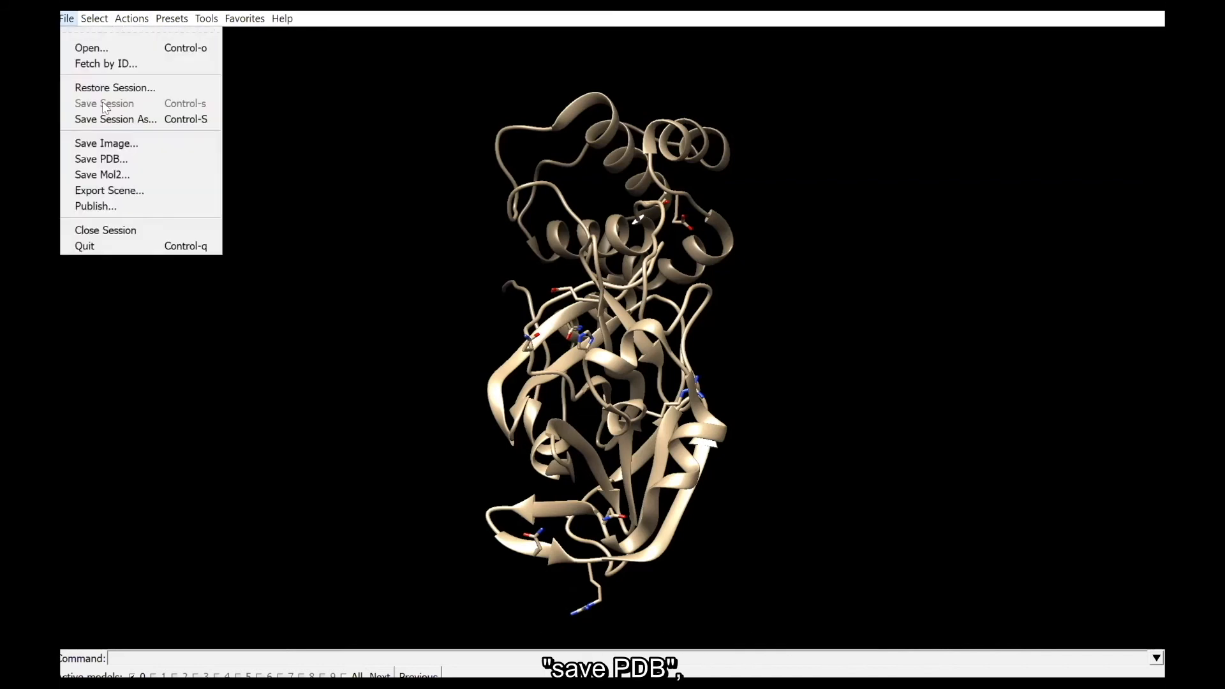
click(143, 158)
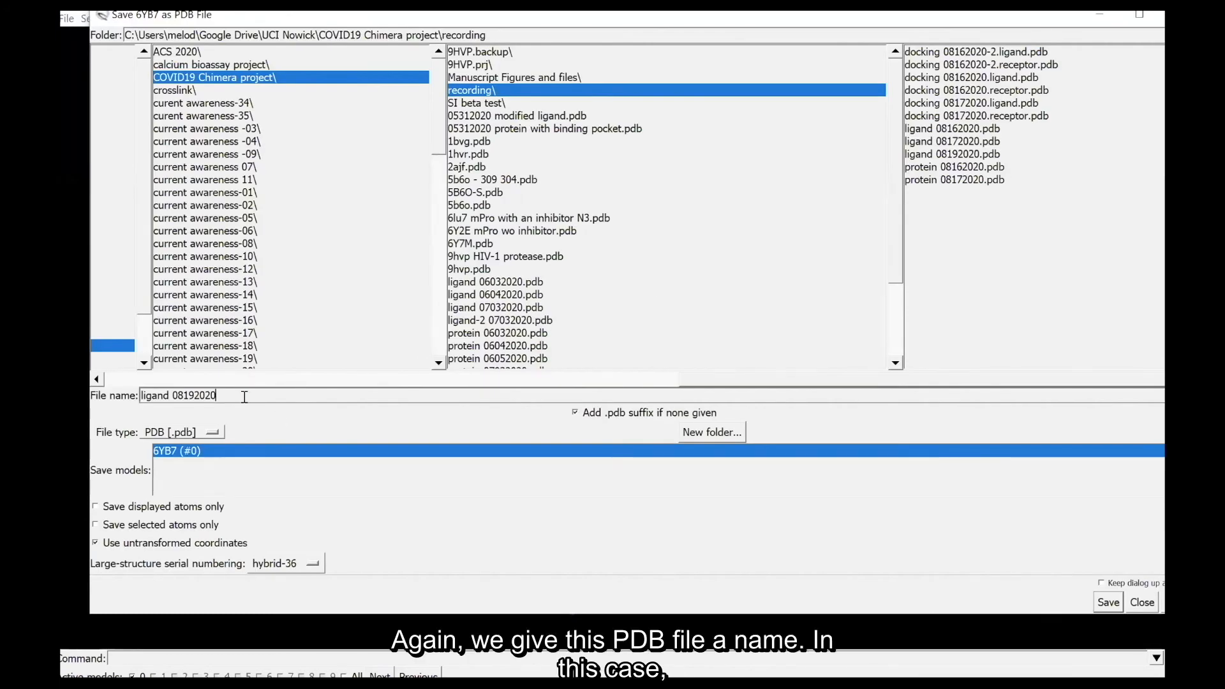
double_click(160, 395)
text(protein)
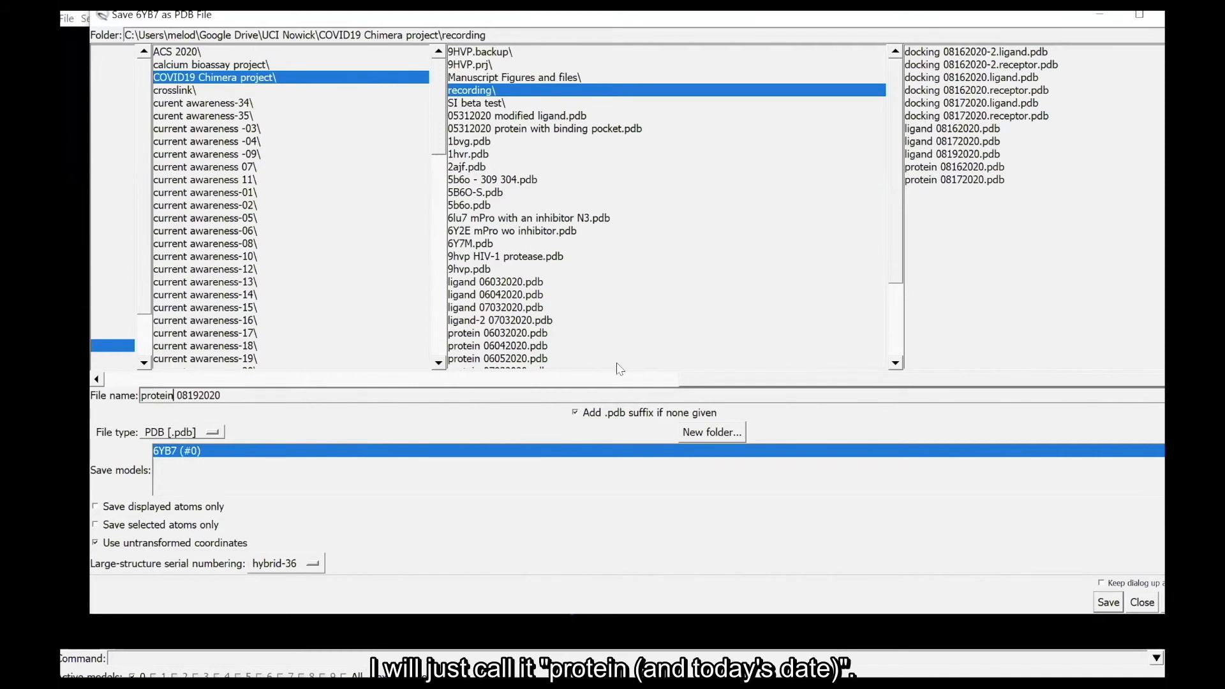
click(1108, 602)
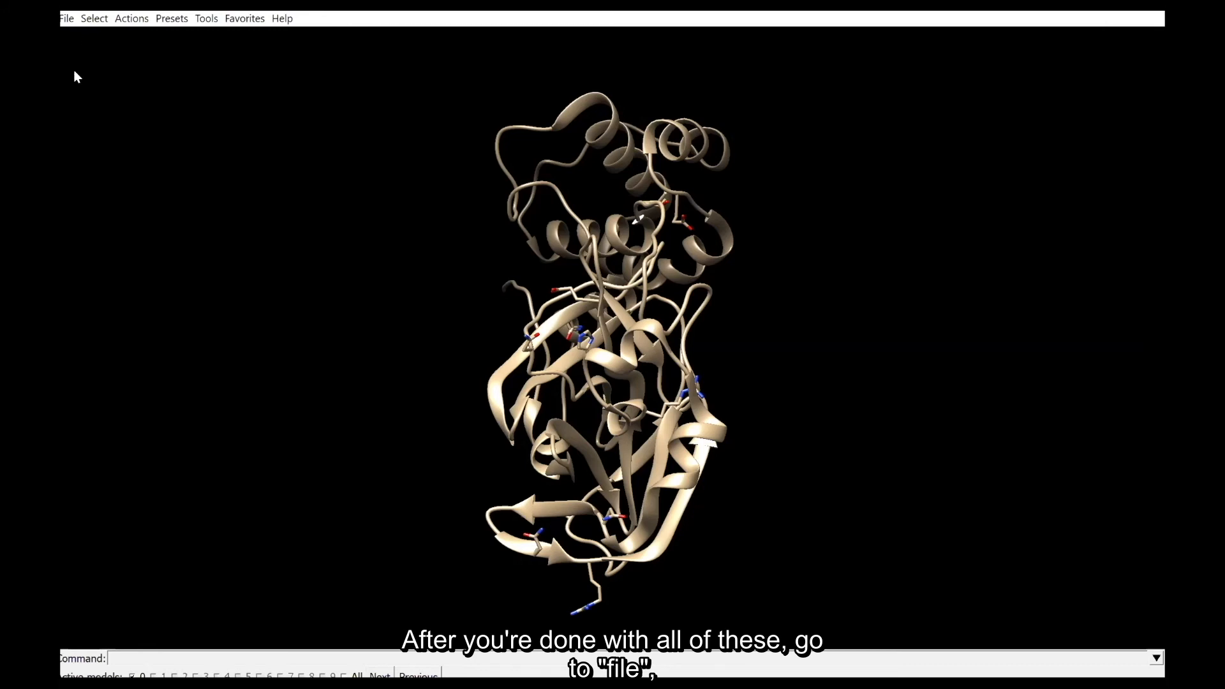
Close the current session and open the saved protein 08192020.pdb from the recording folder.
click(71, 19)
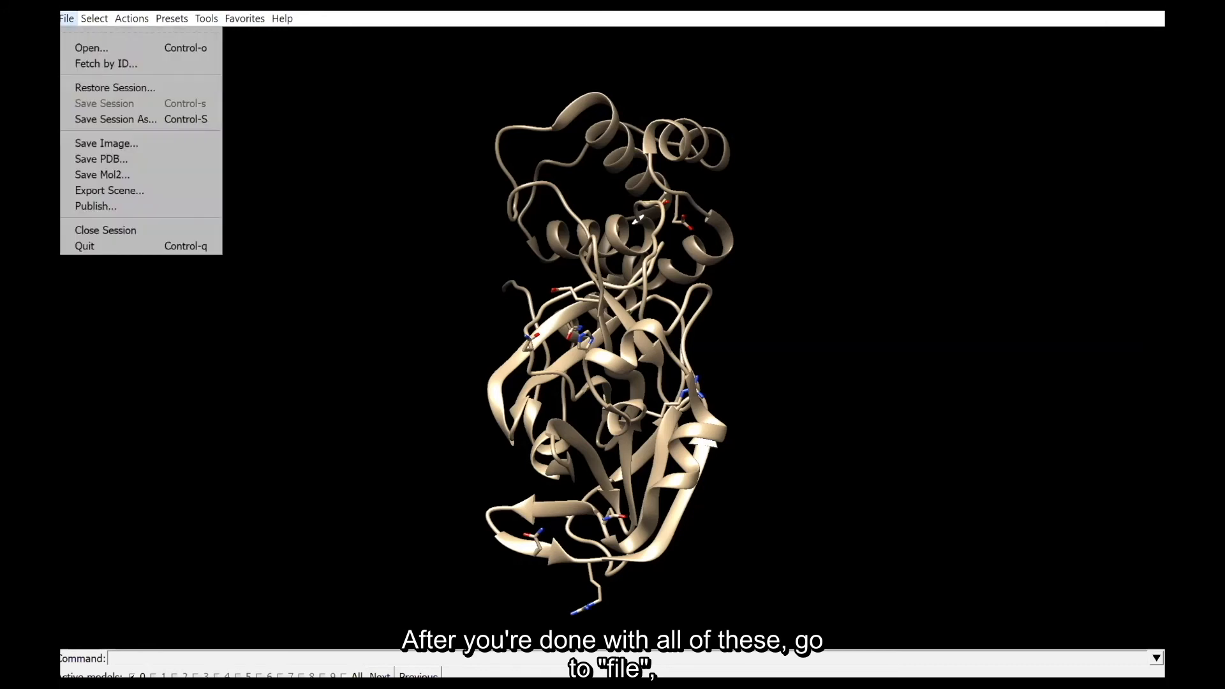
click(110, 229)
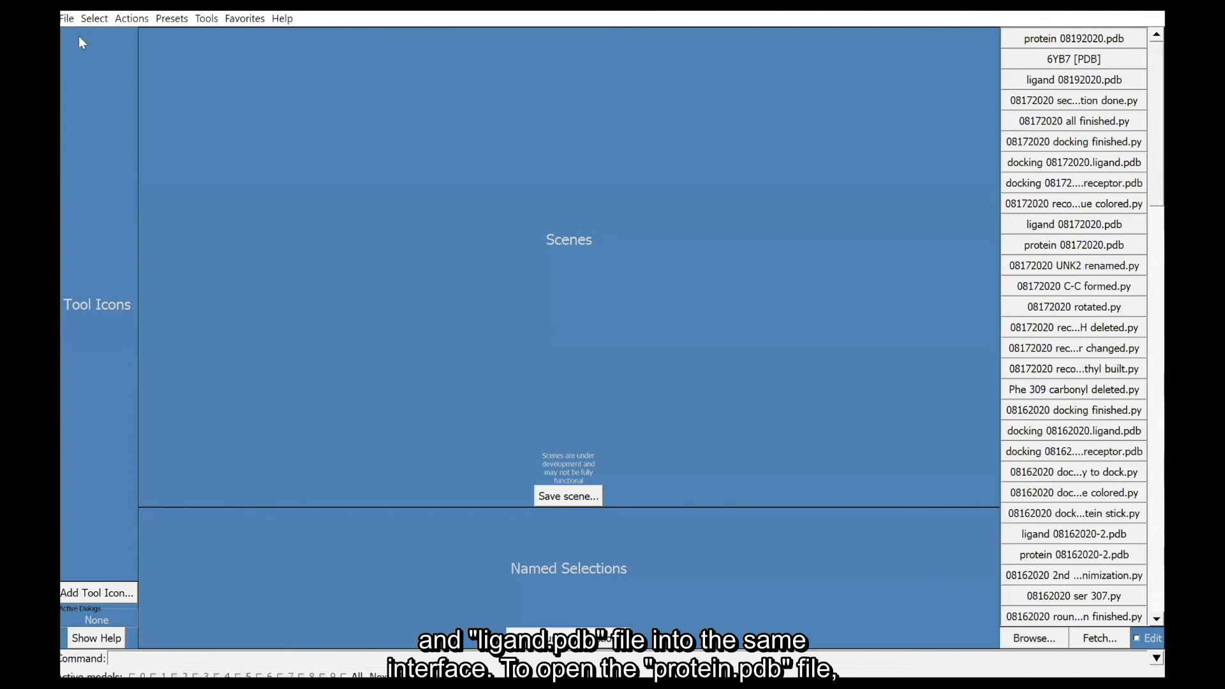
click(67, 19)
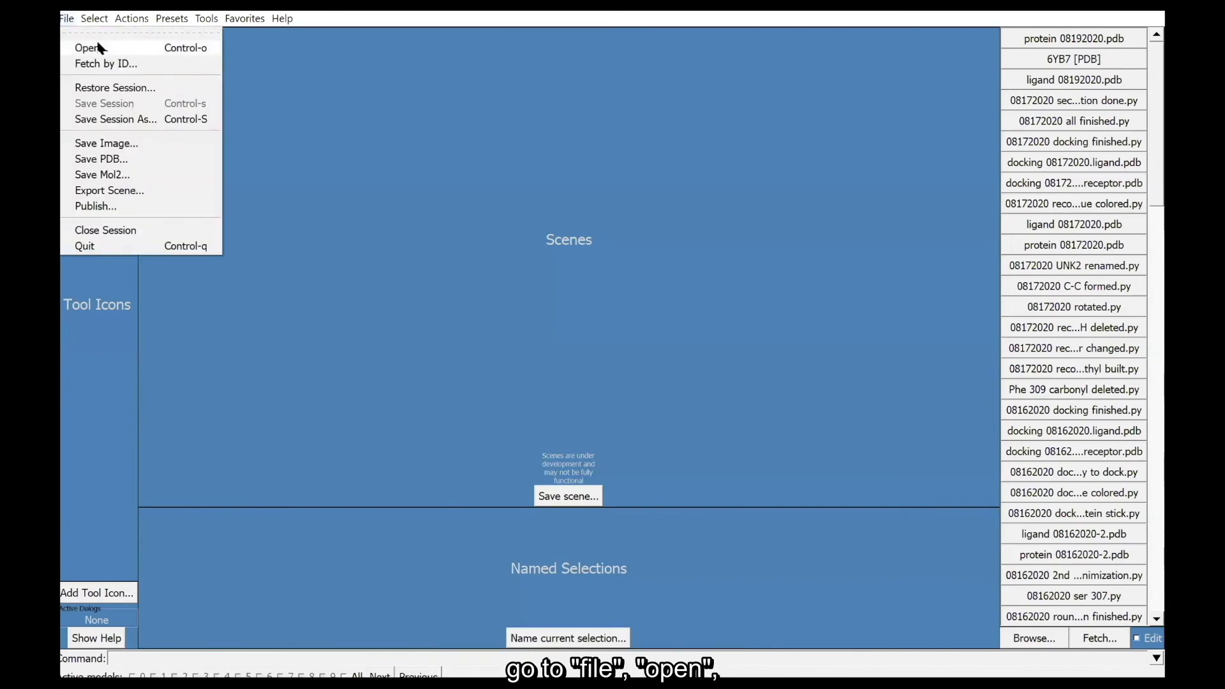
click(89, 48)
scroll(1080, 504, down, 2)
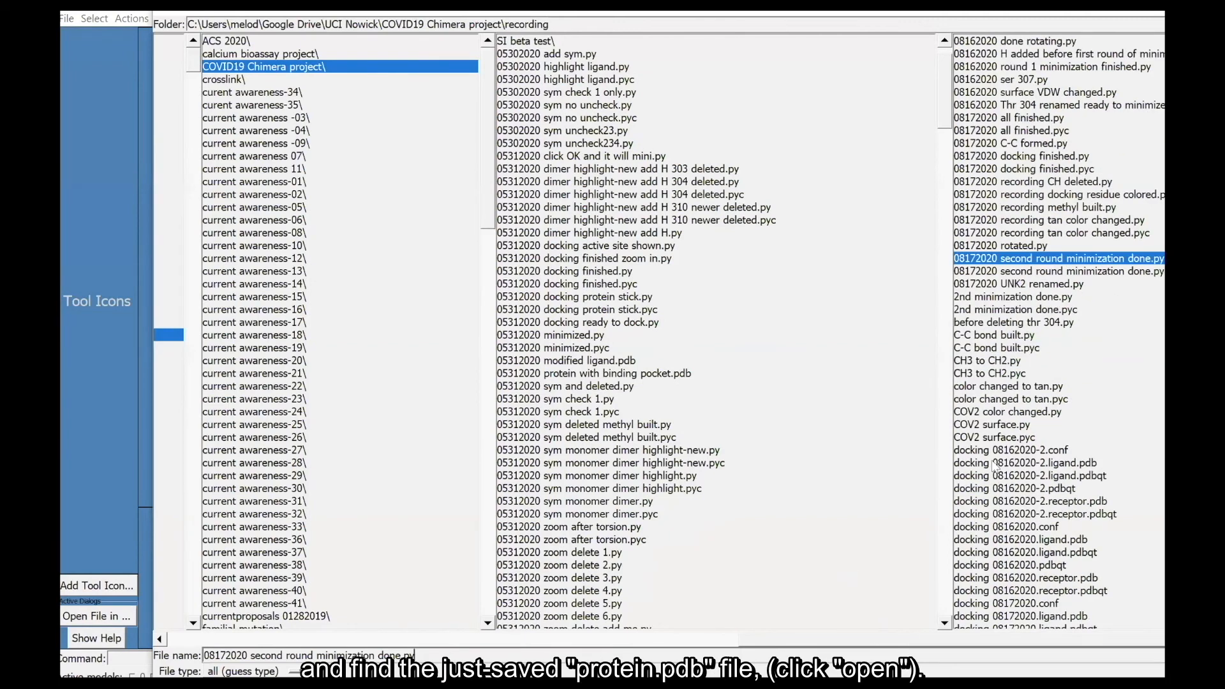
scroll(994, 466, down, 5)
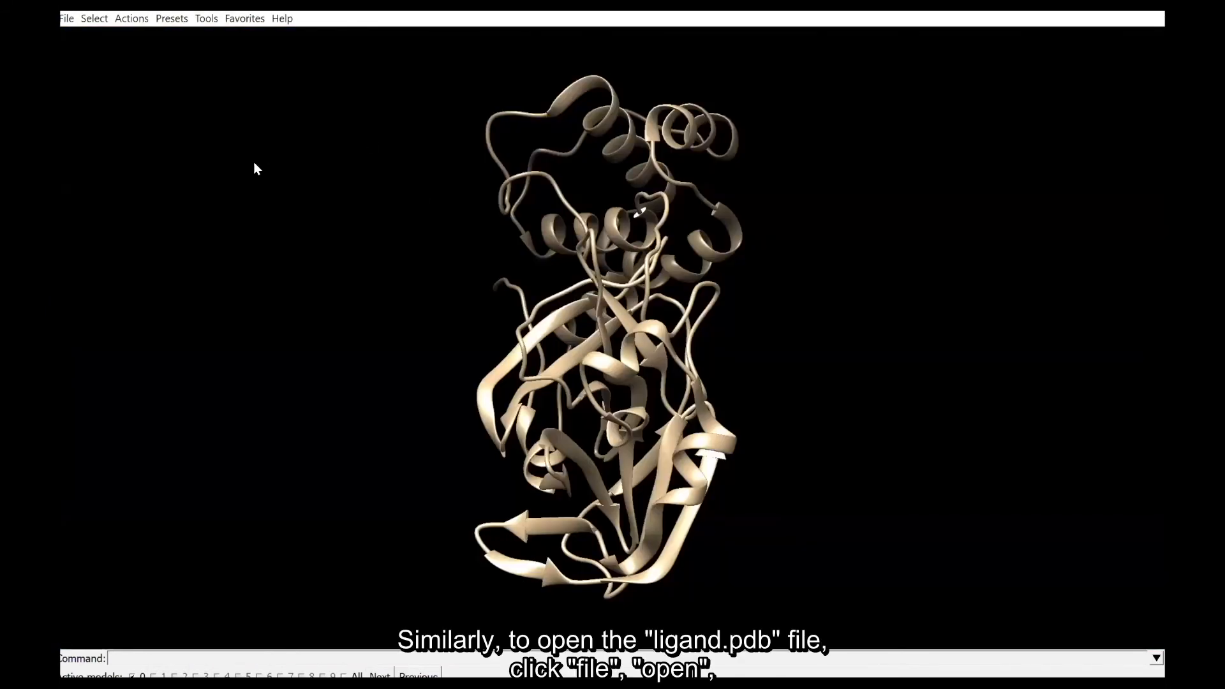
Open ligand 08192020.pdb from the recording folder alongside the protein.
click(67, 19)
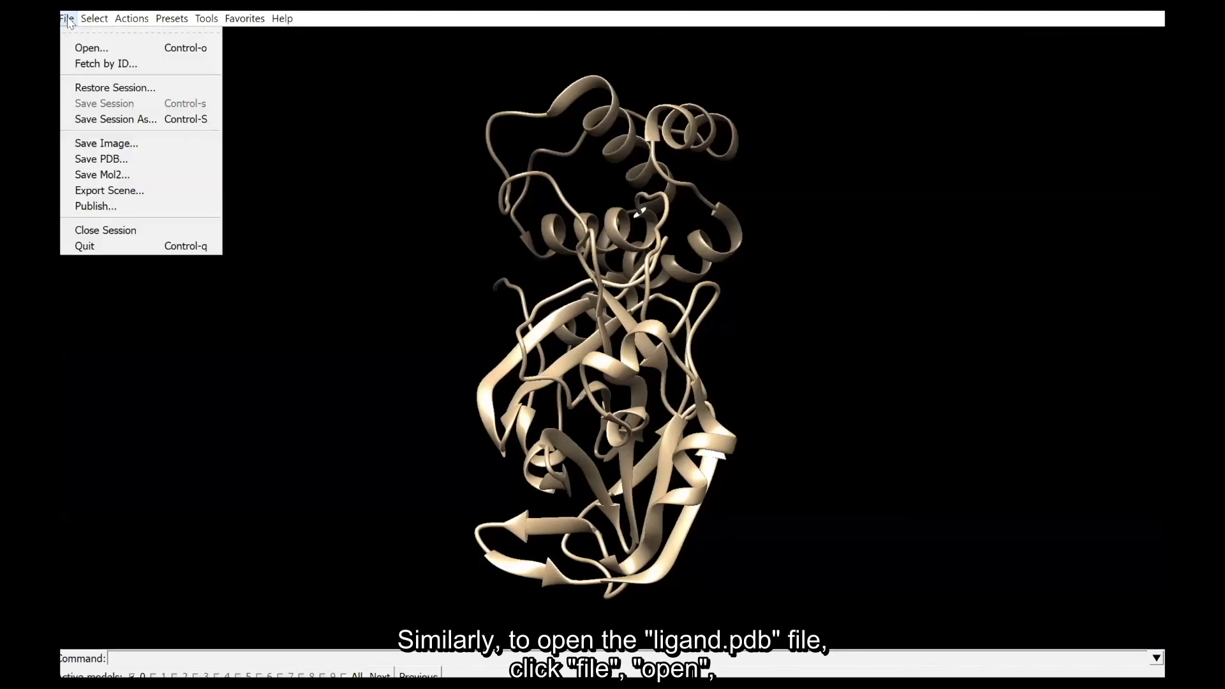
click(89, 48)
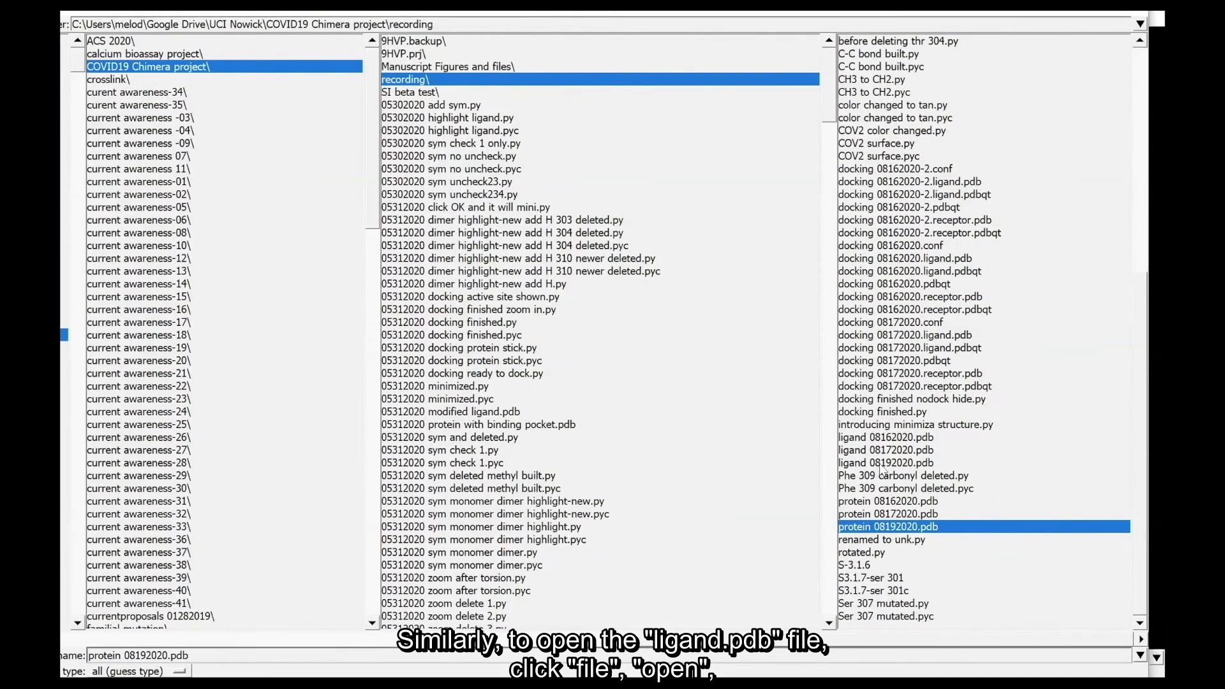
click(922, 465)
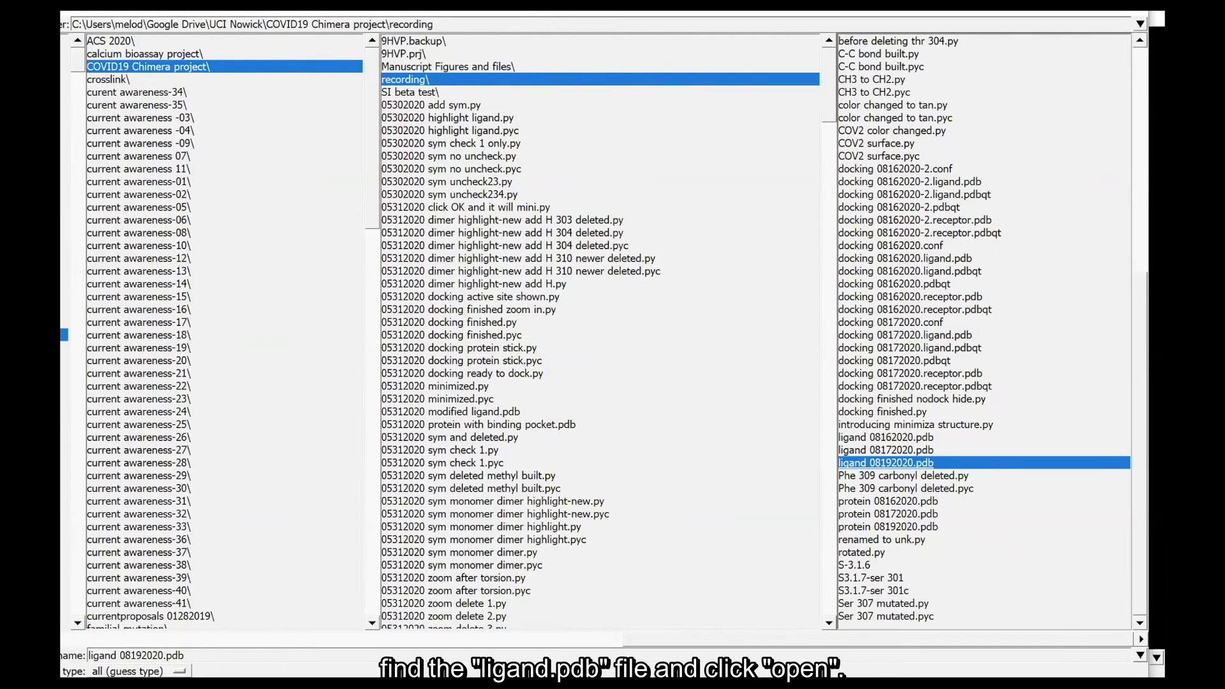
key(Return)
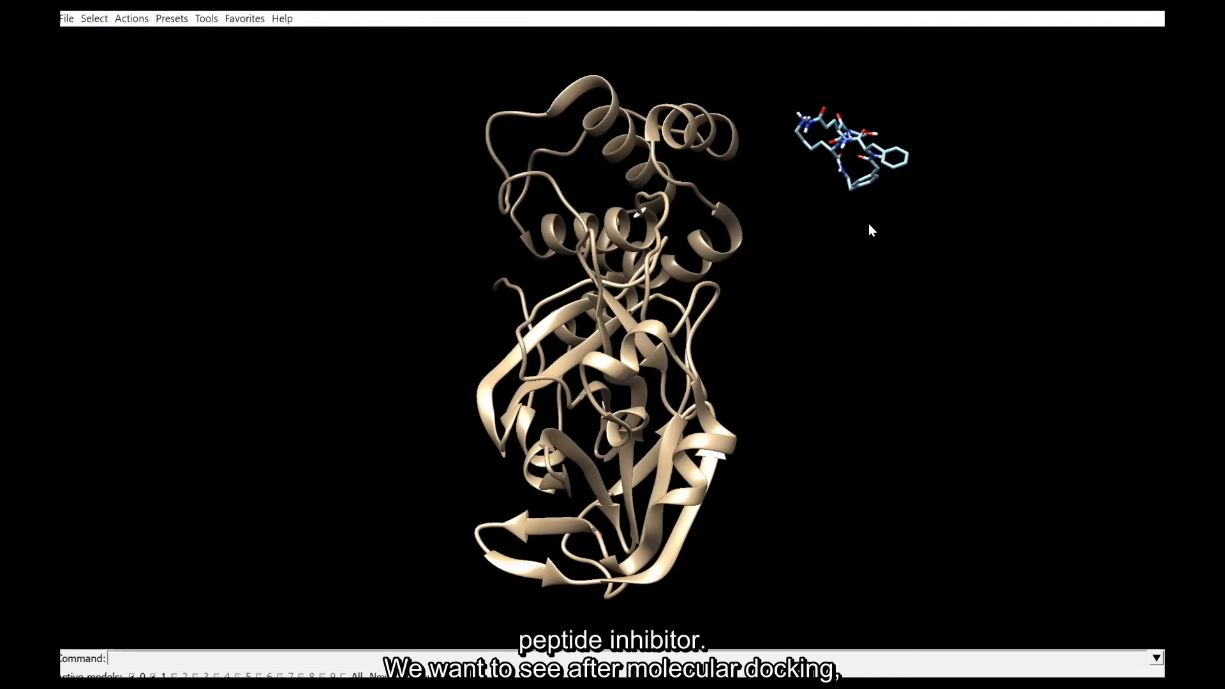
Select the entire protein model, leaving out the ligand, and hide its ribbon.
scroll(868, 223, up, 1)
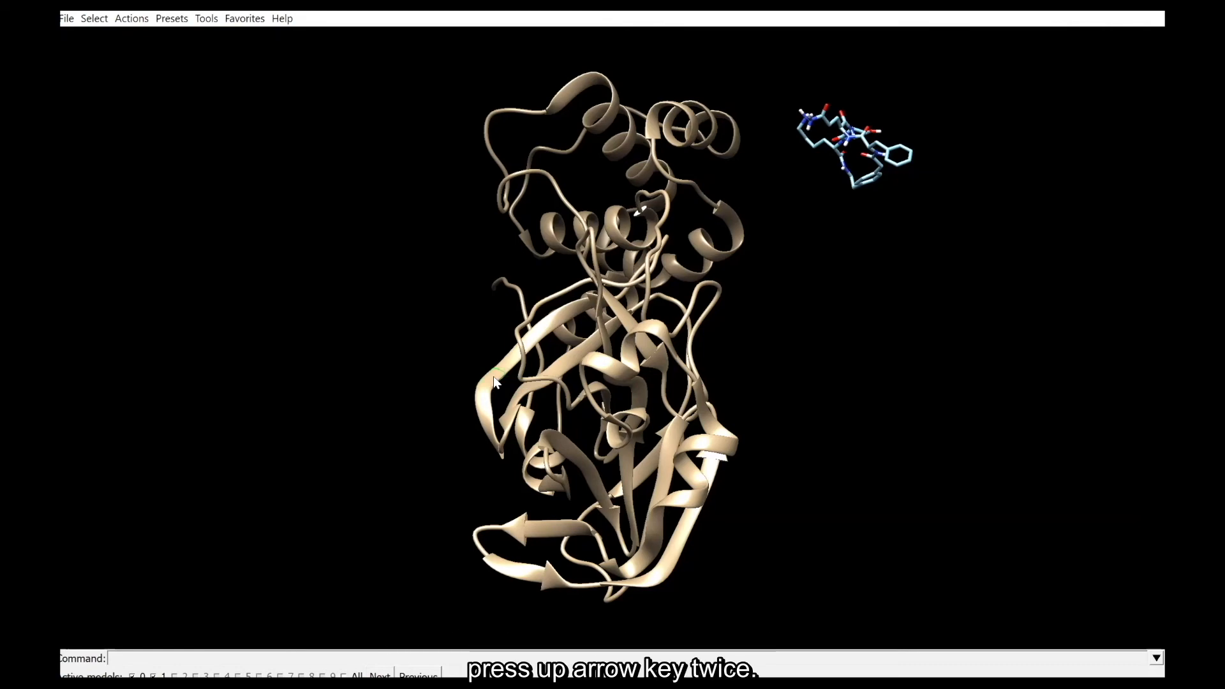
key(Up)
key(Up)
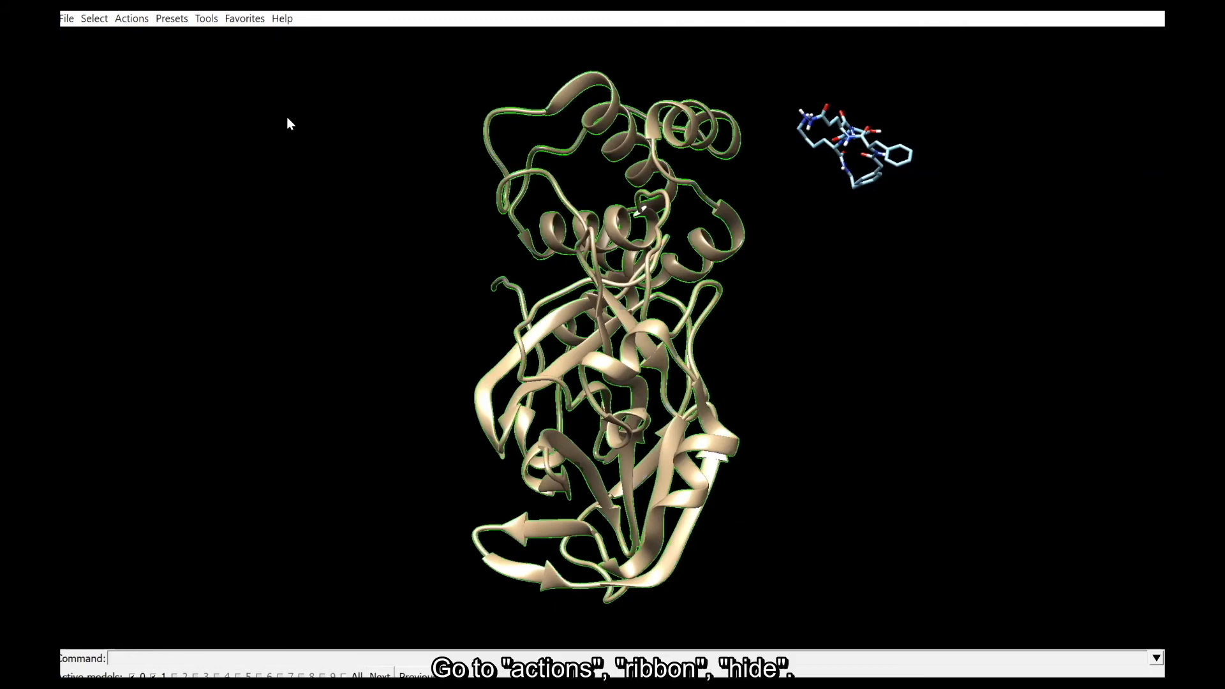
click(121, 17)
mouse_move(159, 62)
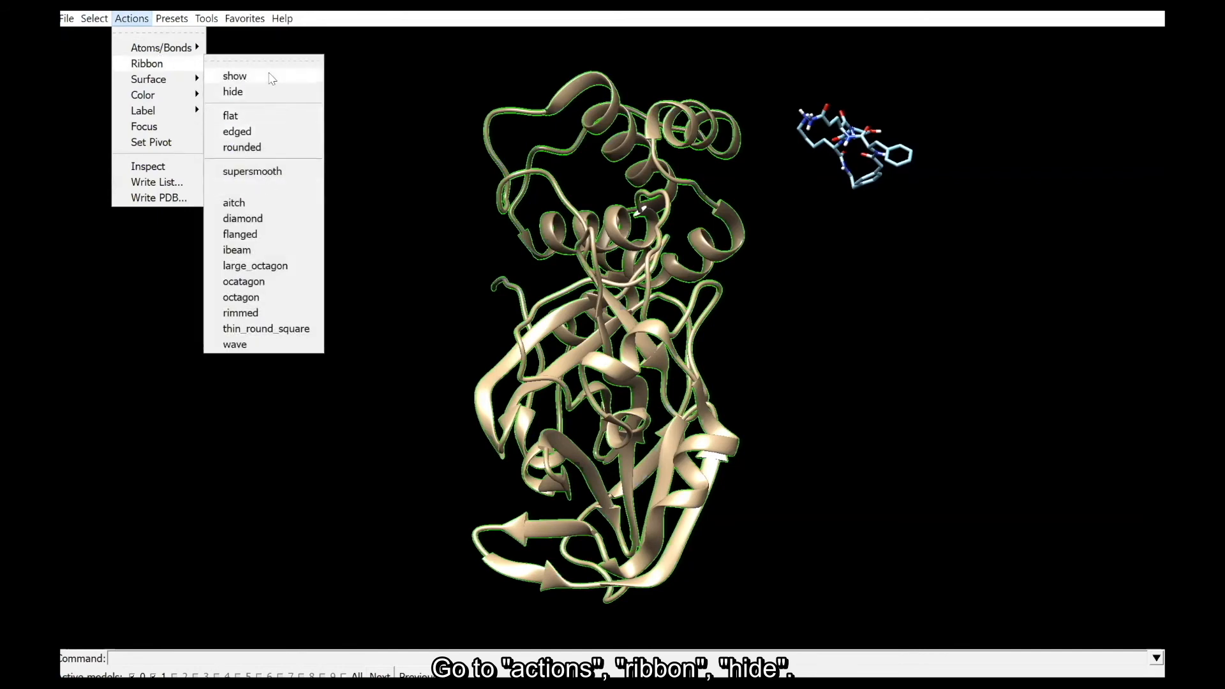
click(263, 91)
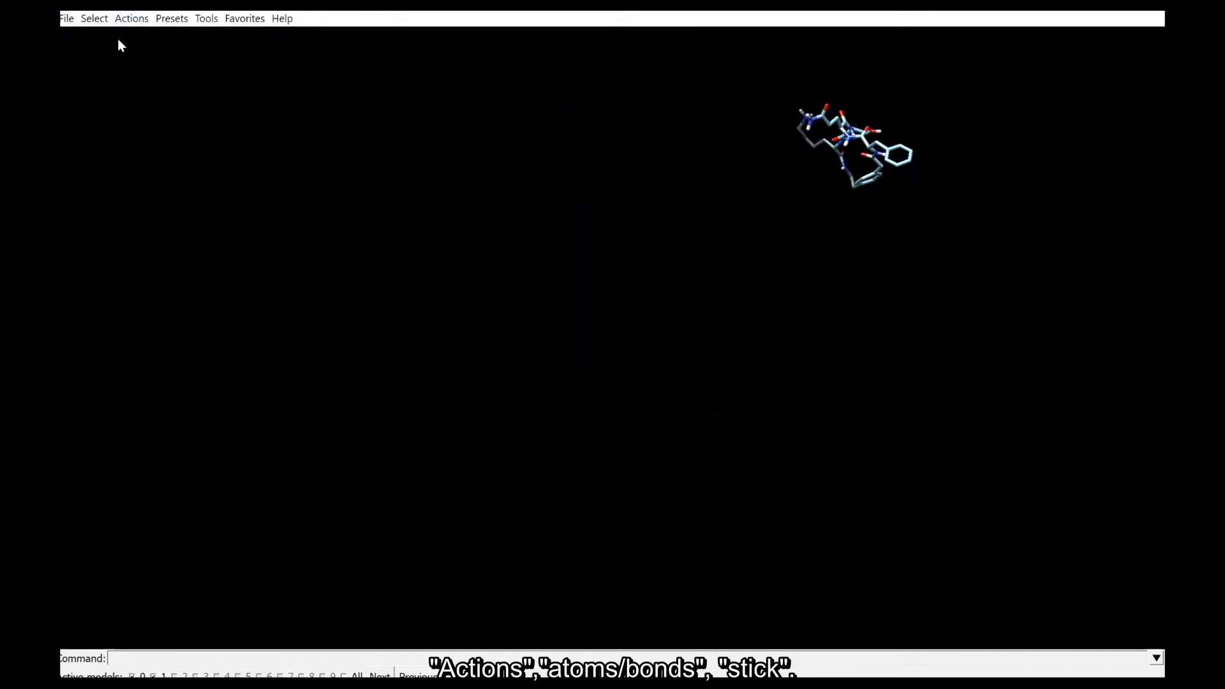
Set the selected protein's atoms and bonds to stick representation and show them.
click(133, 19)
mouse_move(177, 48)
click(255, 147)
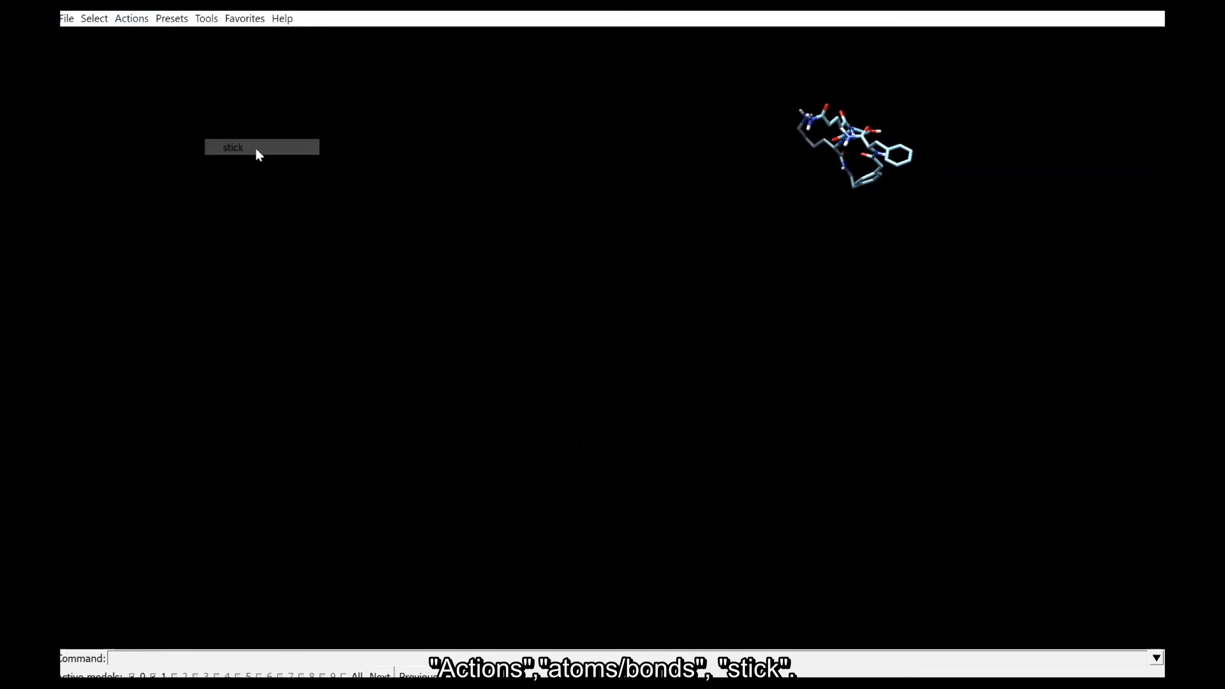
click(130, 21)
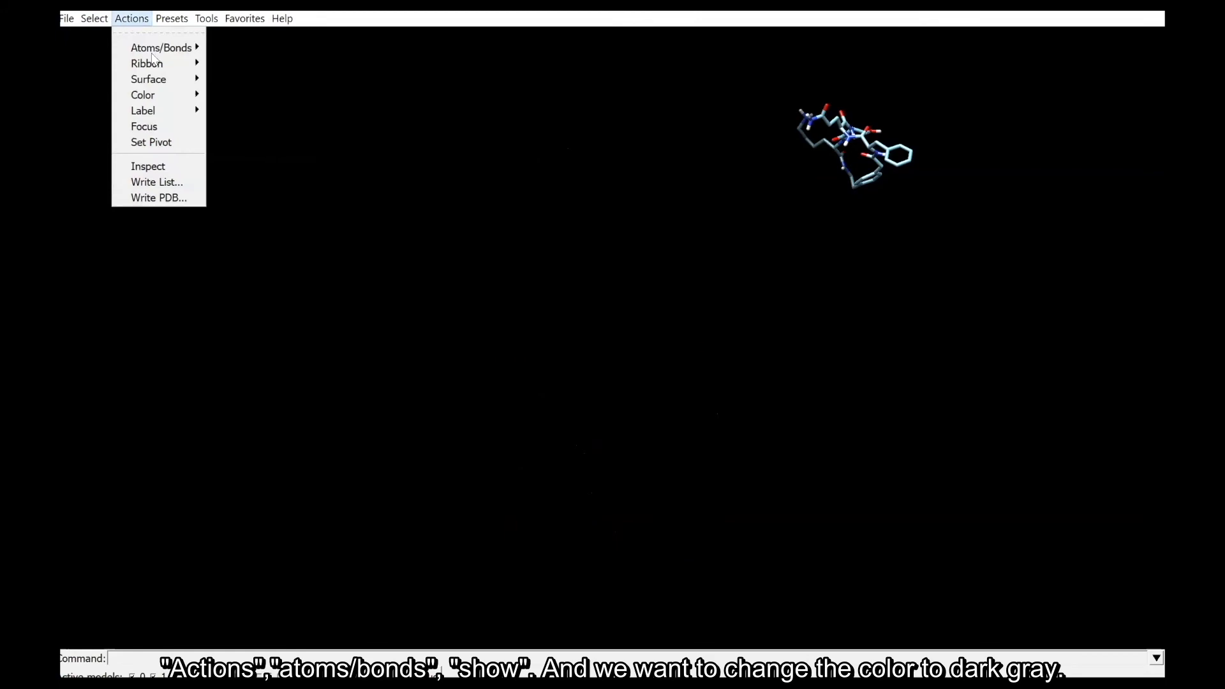
mouse_move(182, 51)
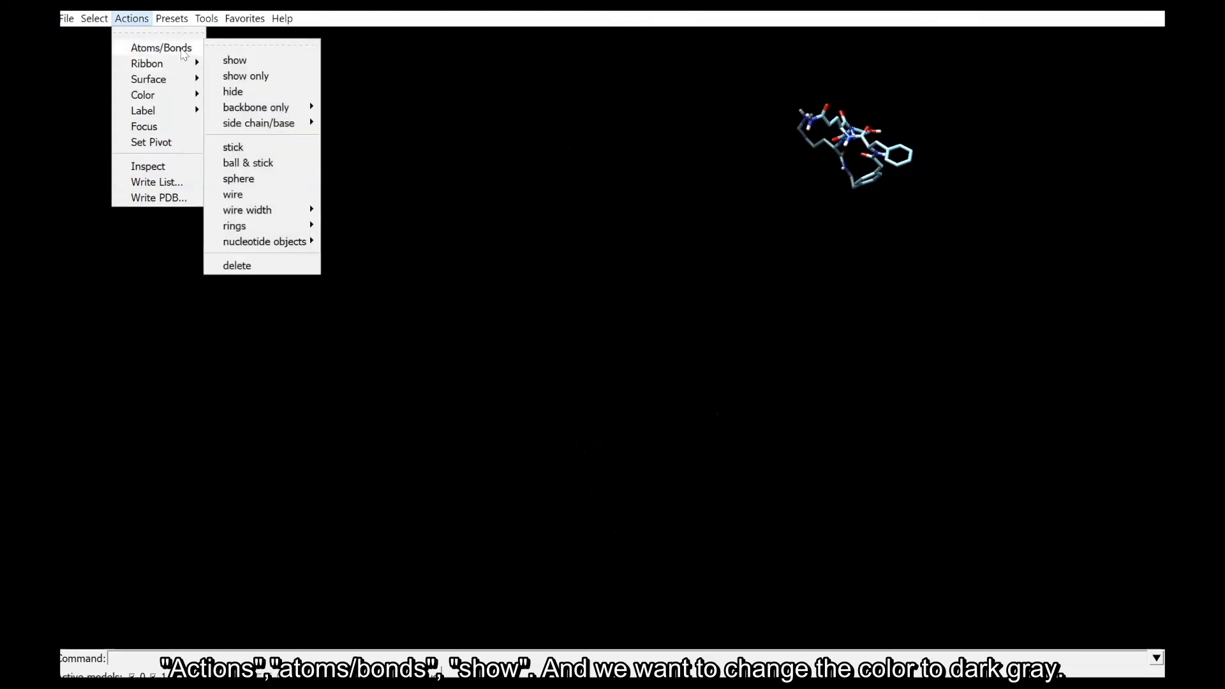
click(237, 62)
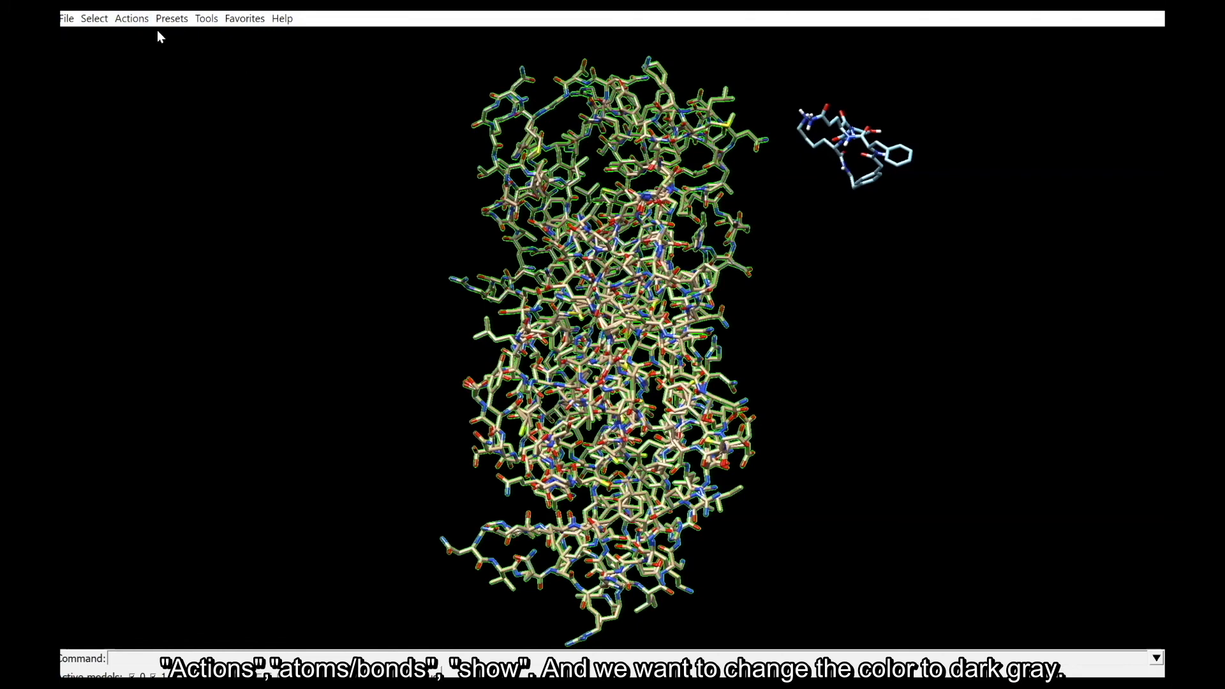
Color the selected protein dark gray and clear the selection.
click(131, 19)
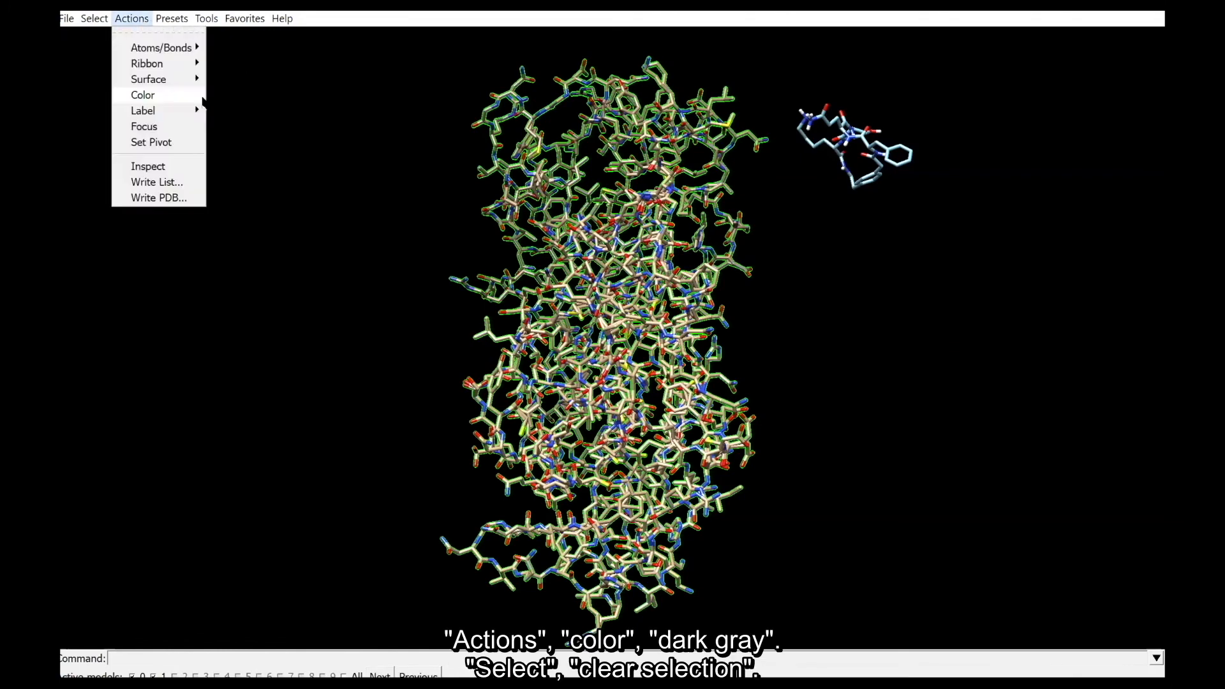
mouse_move(201, 97)
click(266, 376)
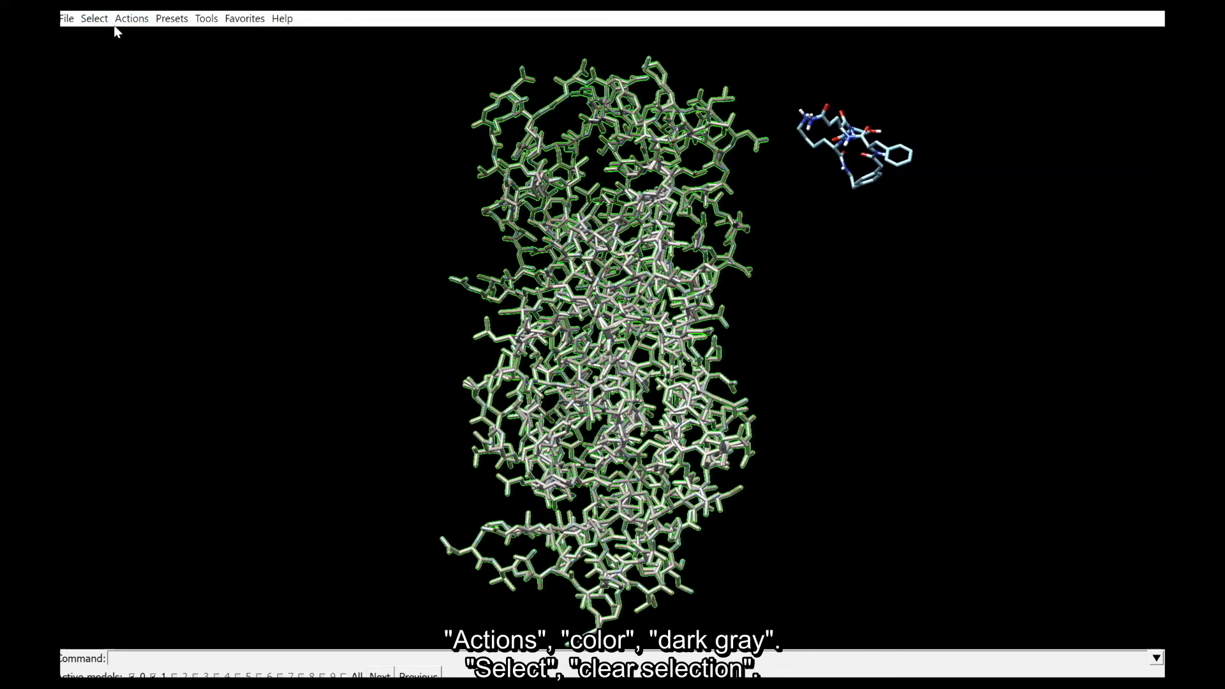
click(95, 19)
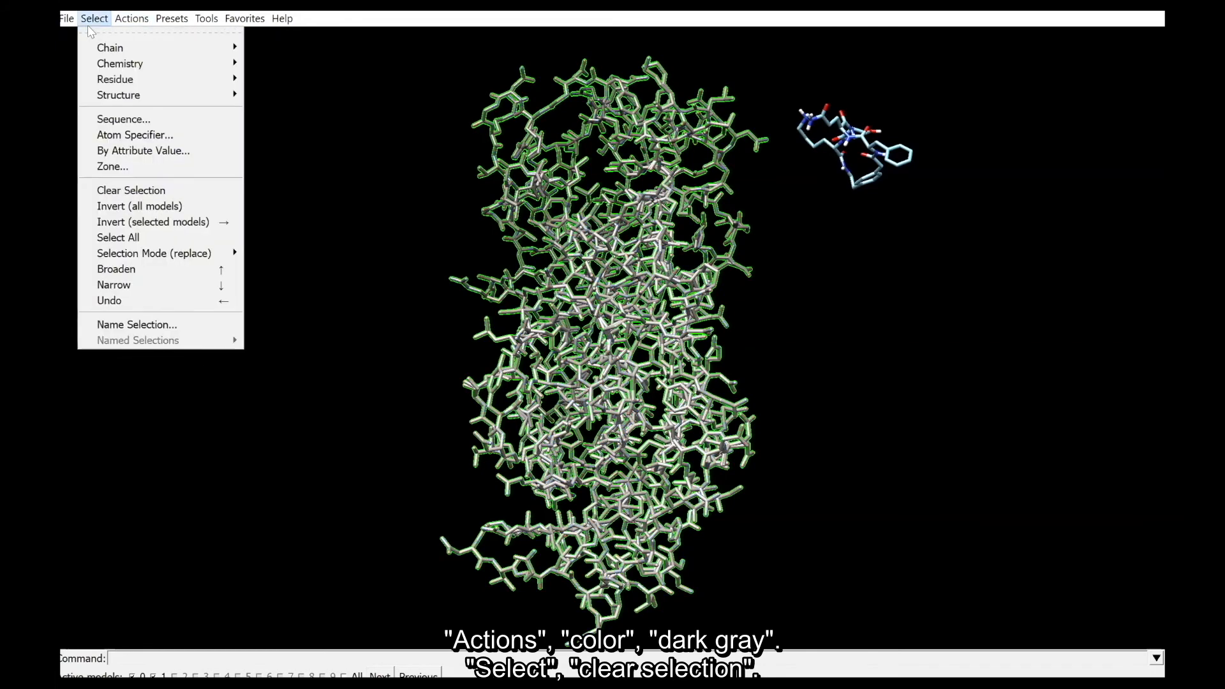
click(167, 189)
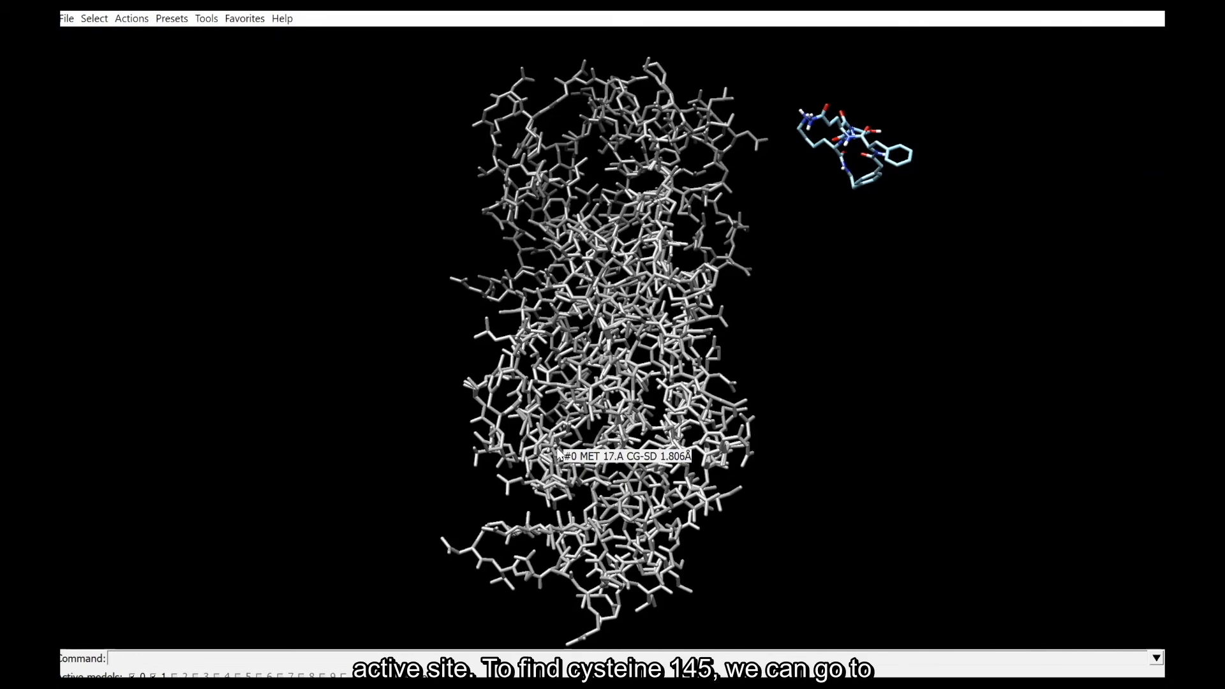
Show the sequence of protein 08192020.pdb chain A only, and move its window clear of the edge.
scroll(951, 478, up, 1)
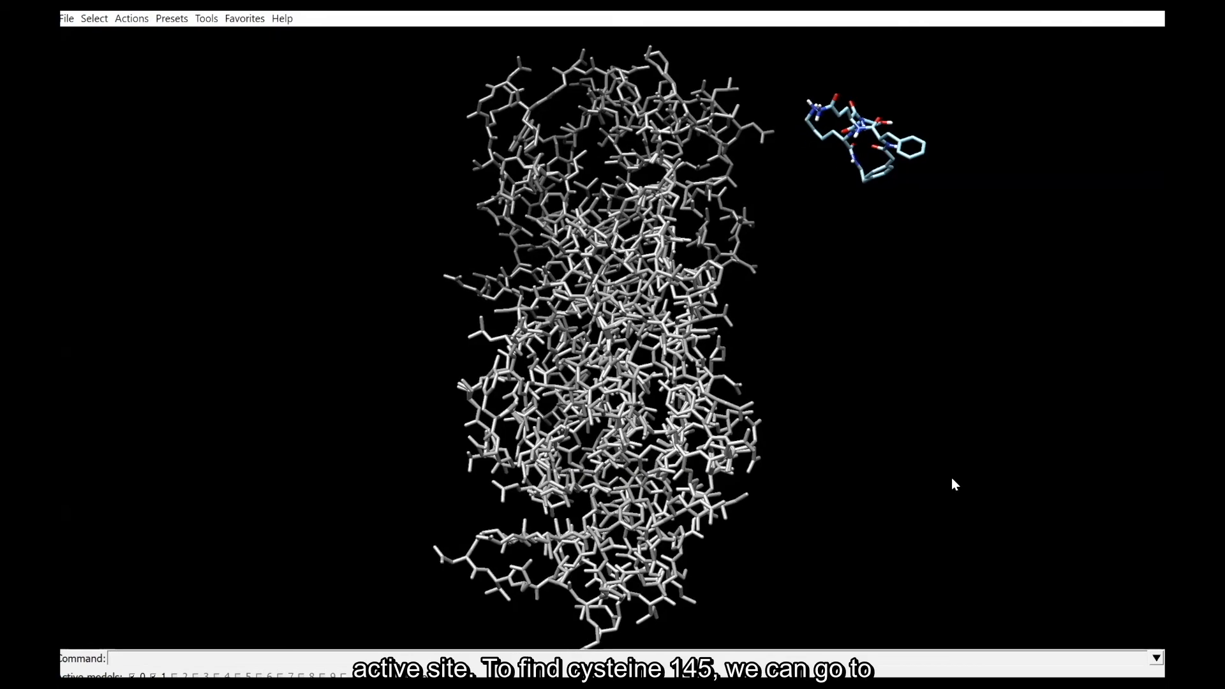
click(244, 18)
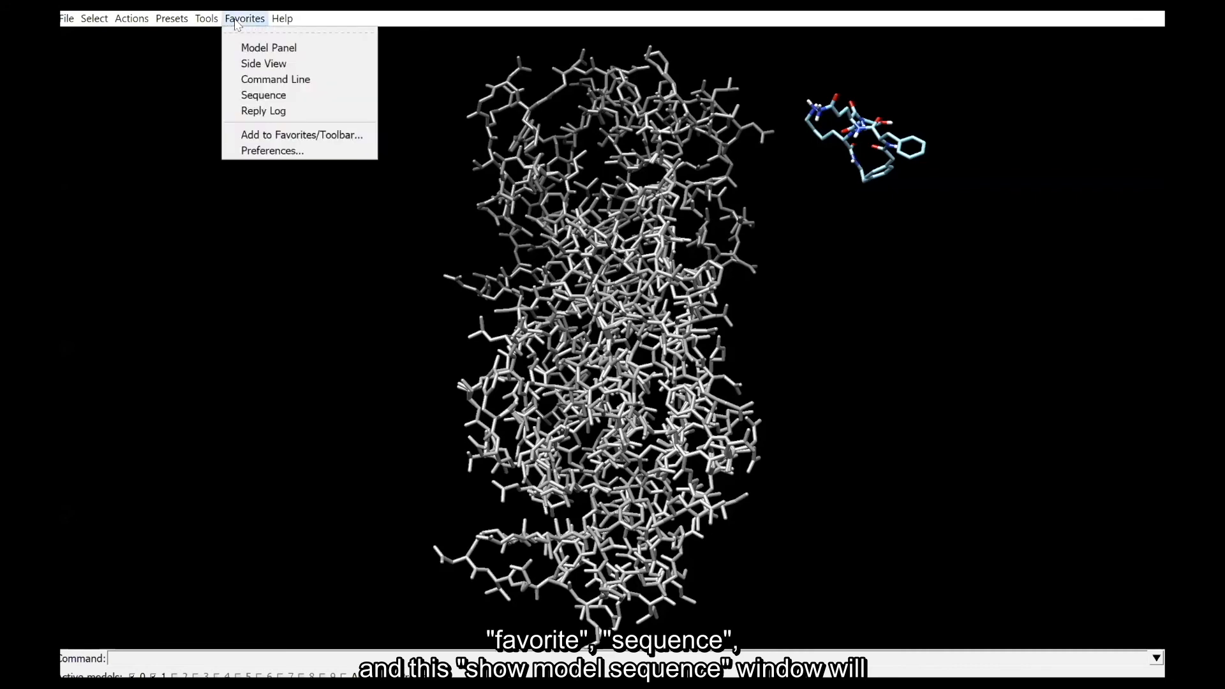
click(265, 95)
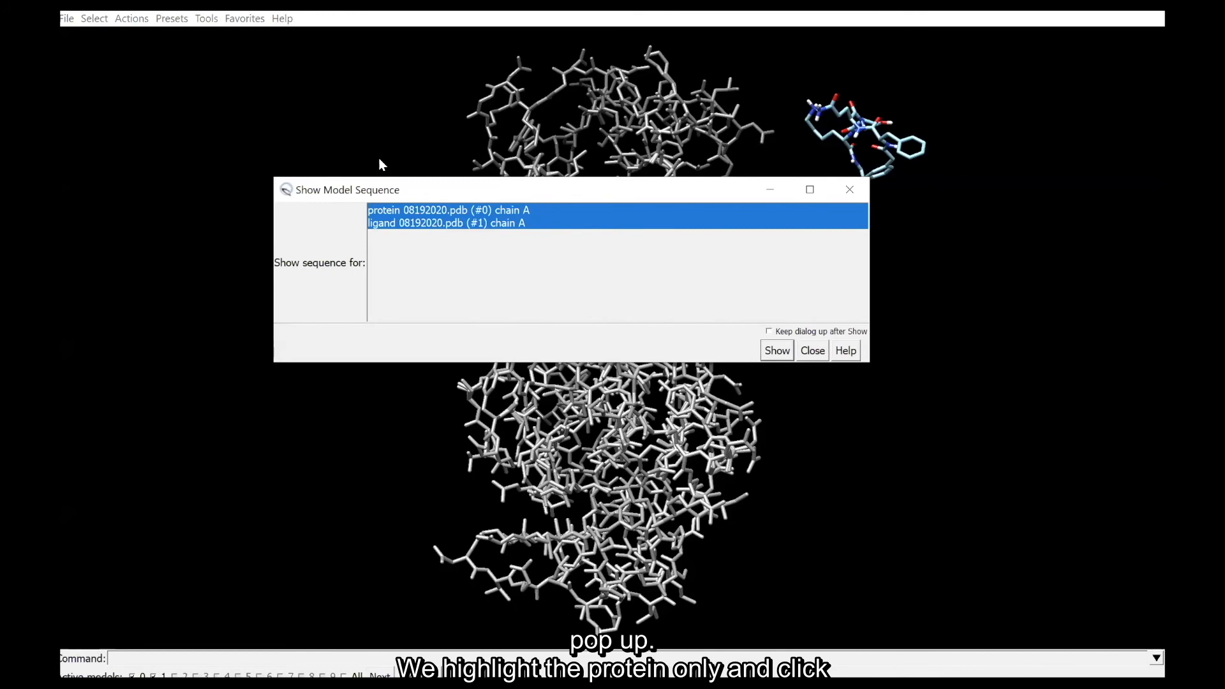
click(429, 211)
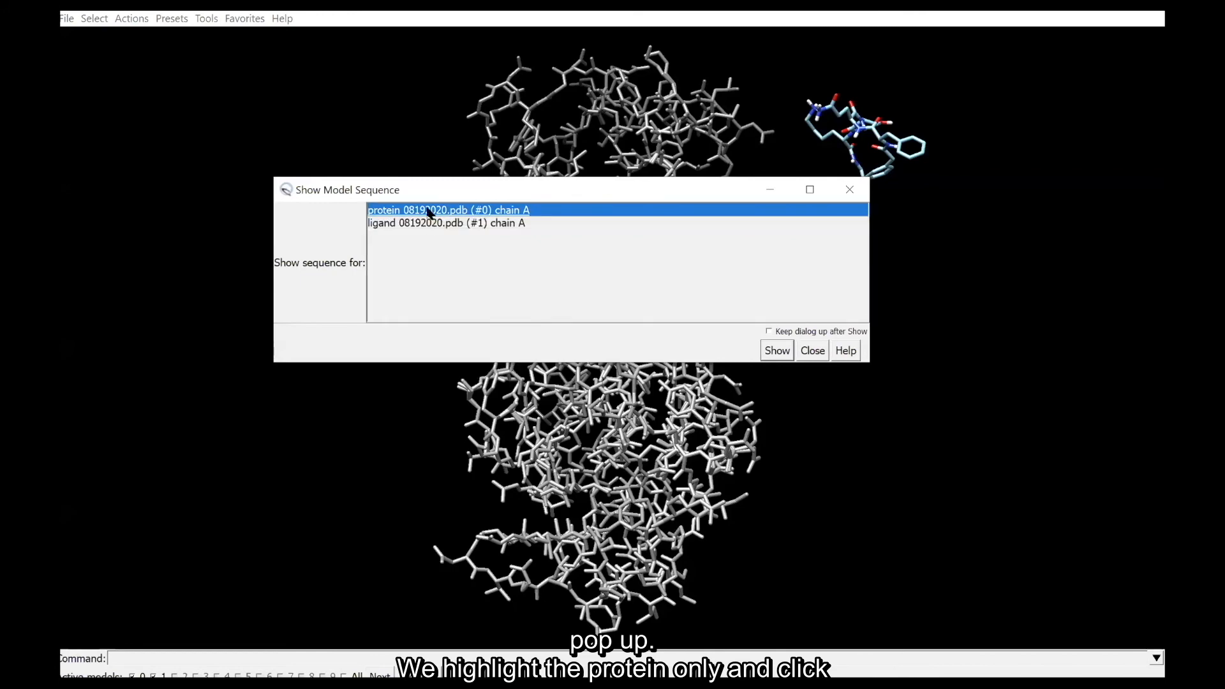
click(777, 350)
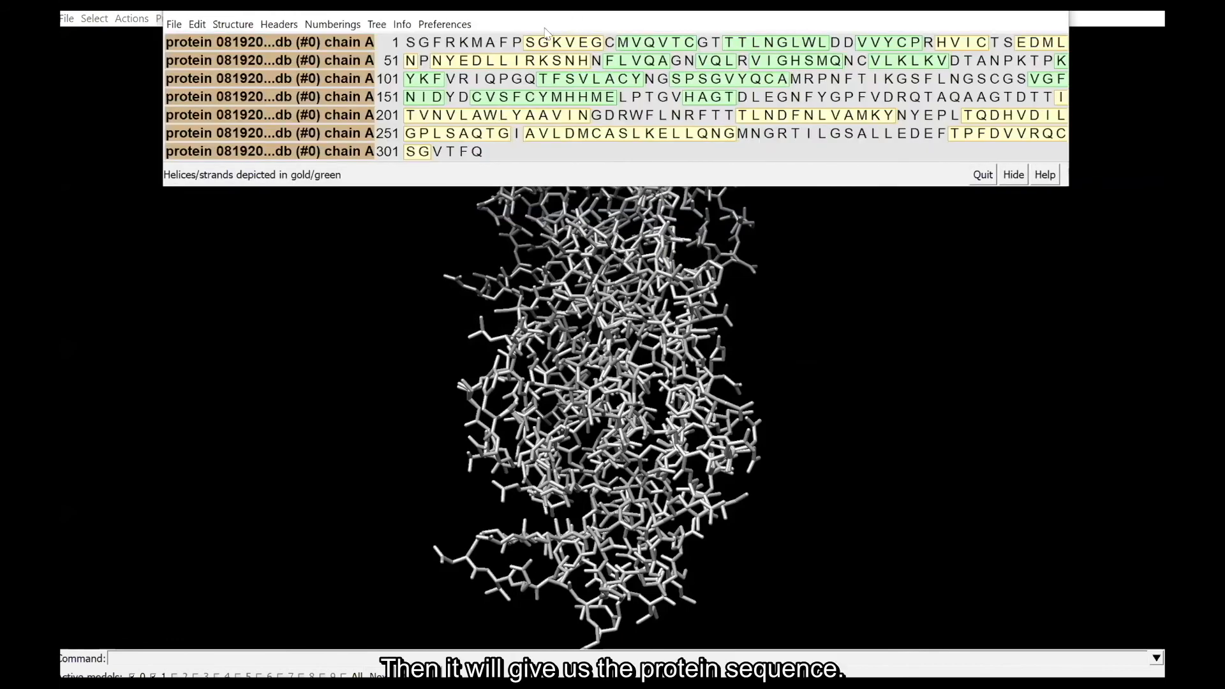
drag(546, 32, 522, 153)
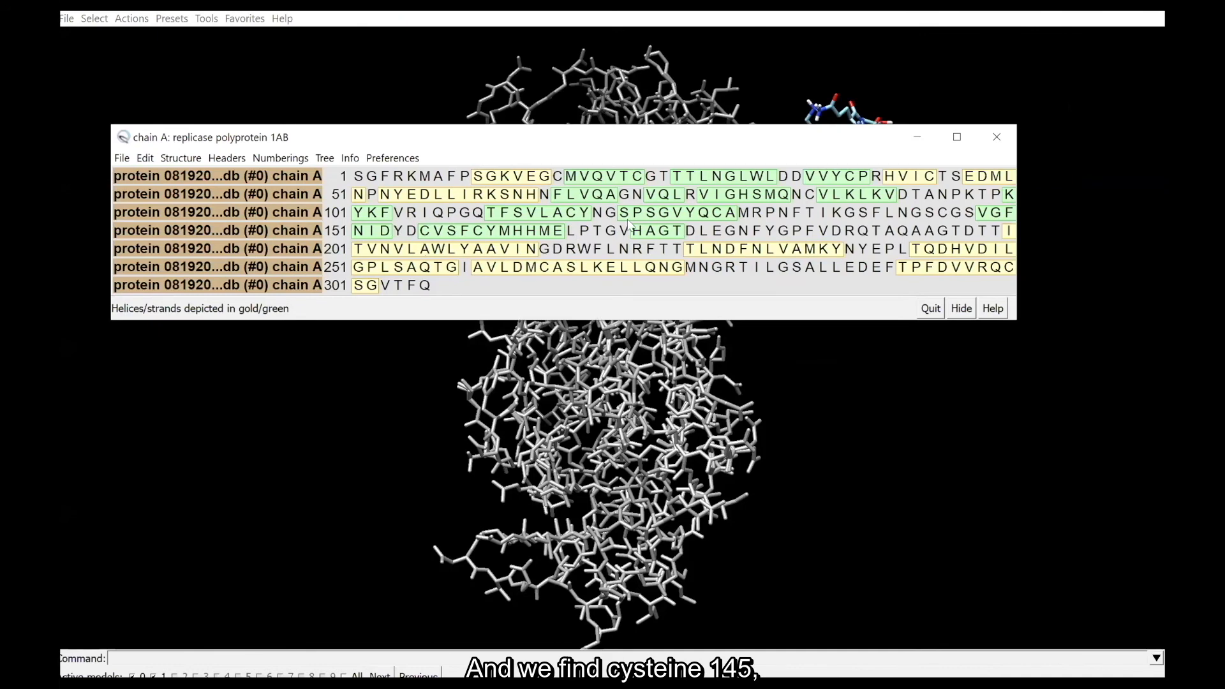
Select cysteine 145 in the chain A sequence, color it red in the model, and clear the selection.
click(943, 213)
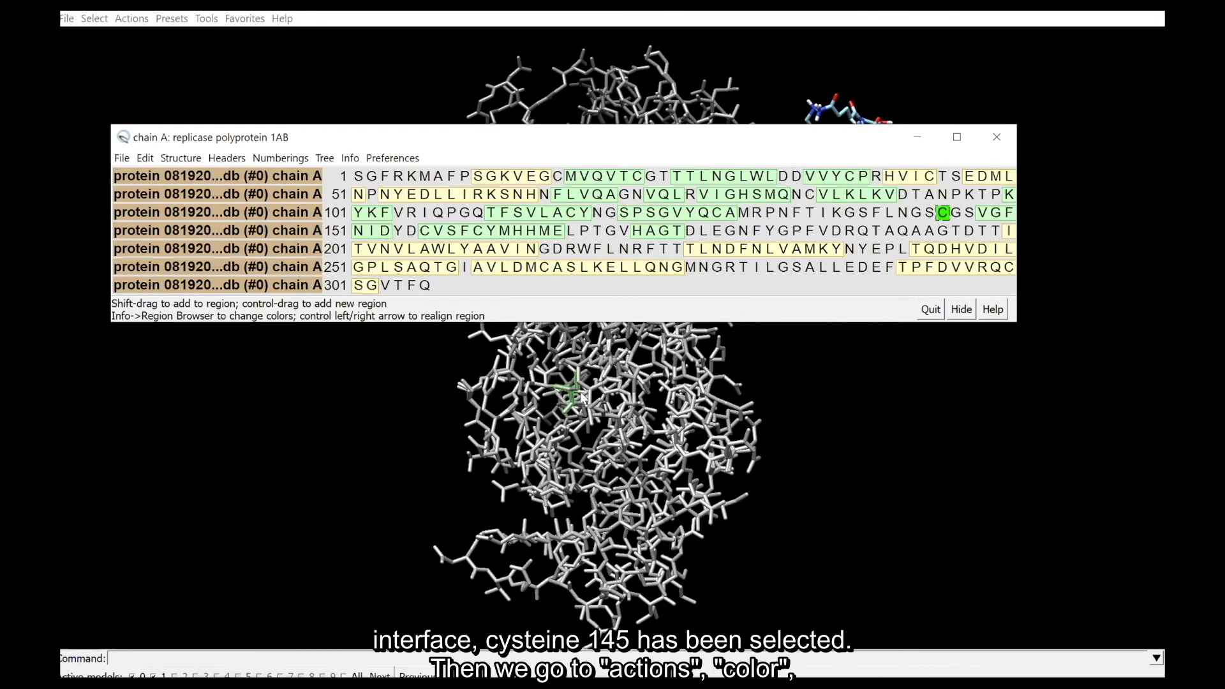
mouse_move(570, 391)
click(117, 21)
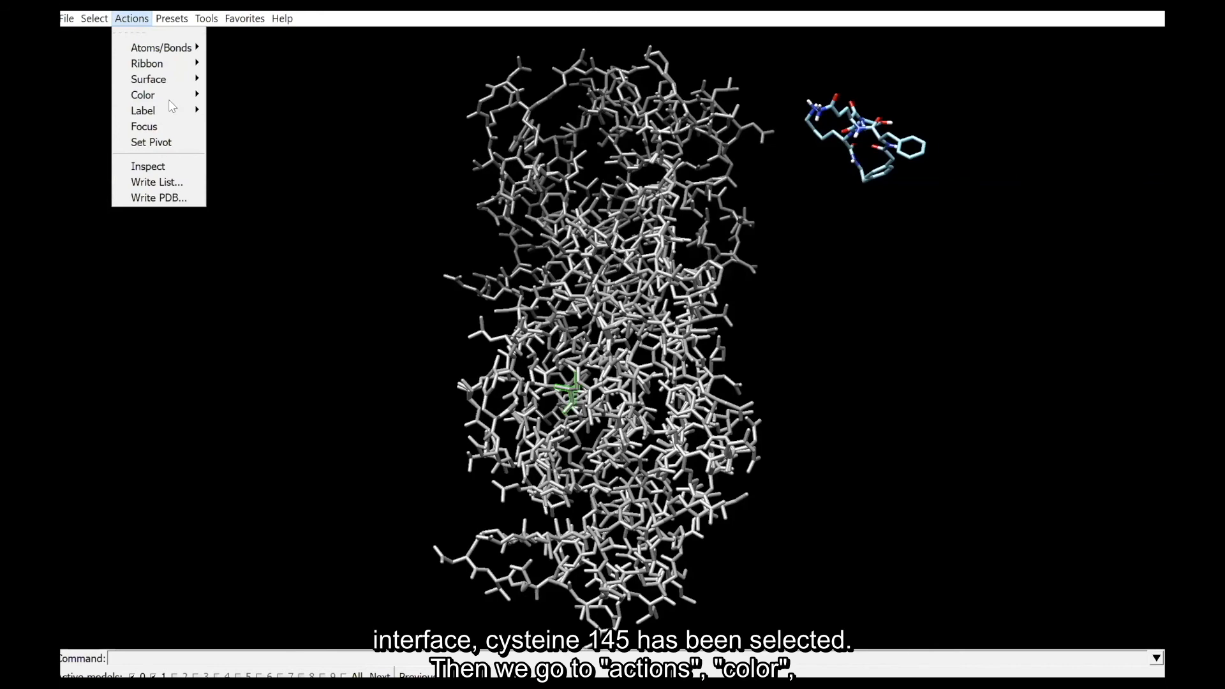
mouse_move(169, 96)
click(221, 106)
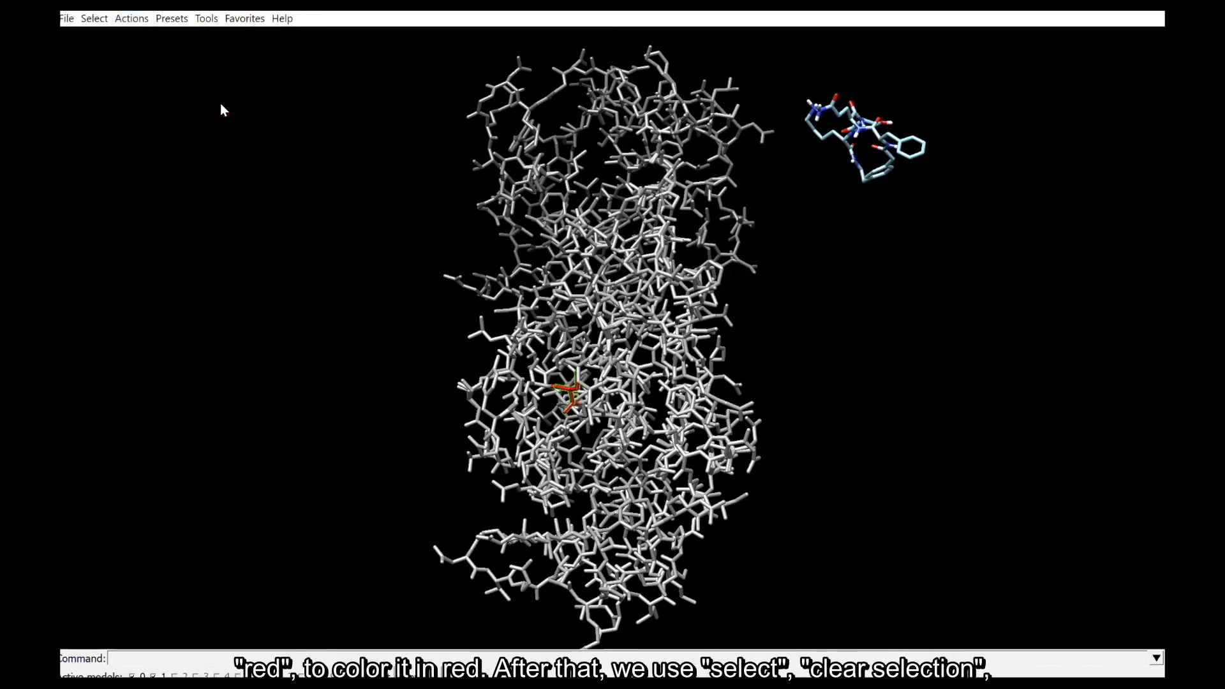
click(87, 21)
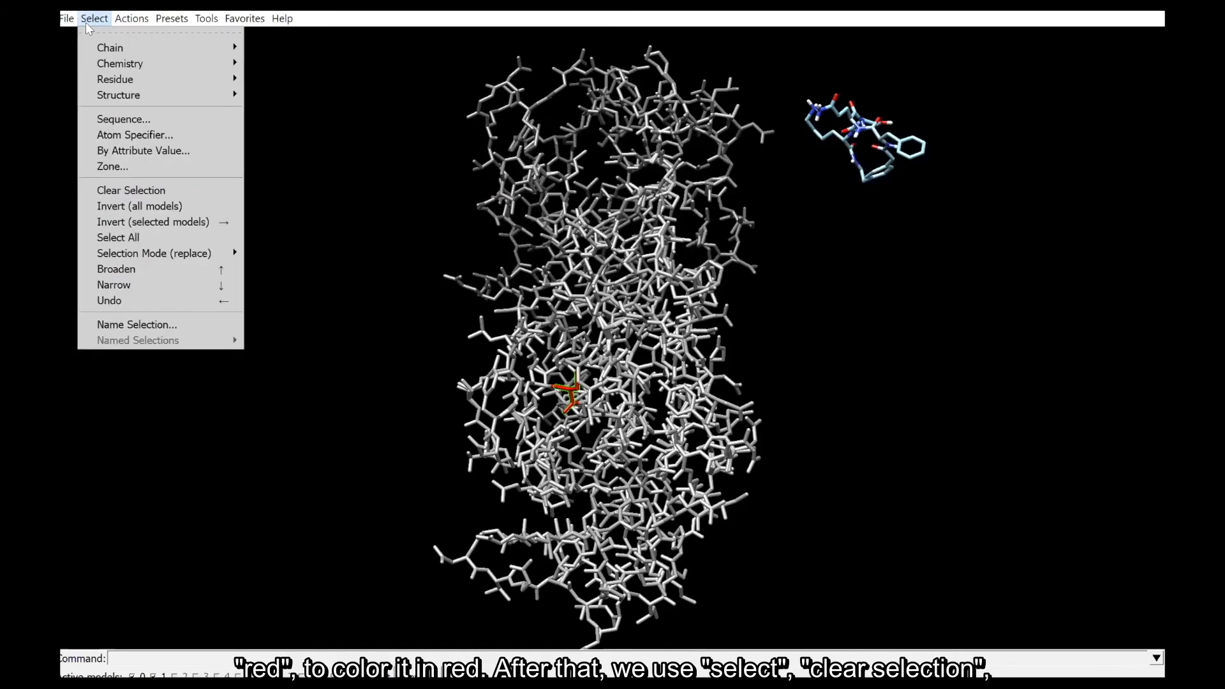
click(178, 191)
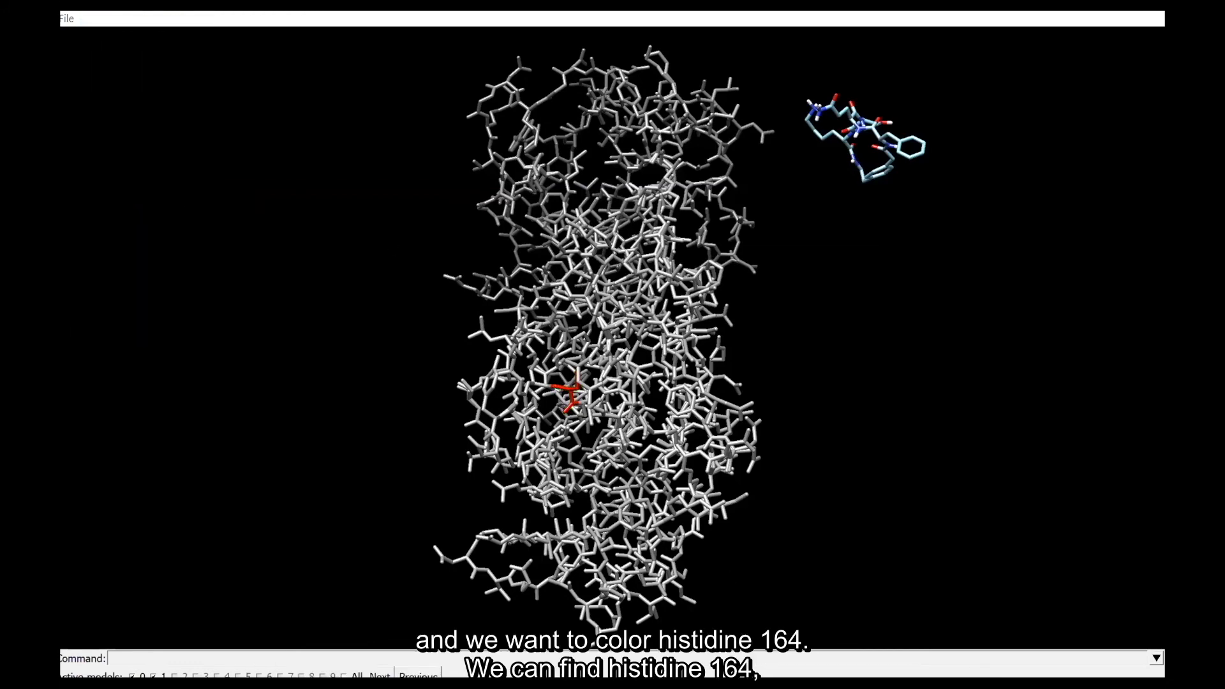
Bring the chain A sequence back, select histidine 164, color it red, and clear the selection.
key(alt+Tab)
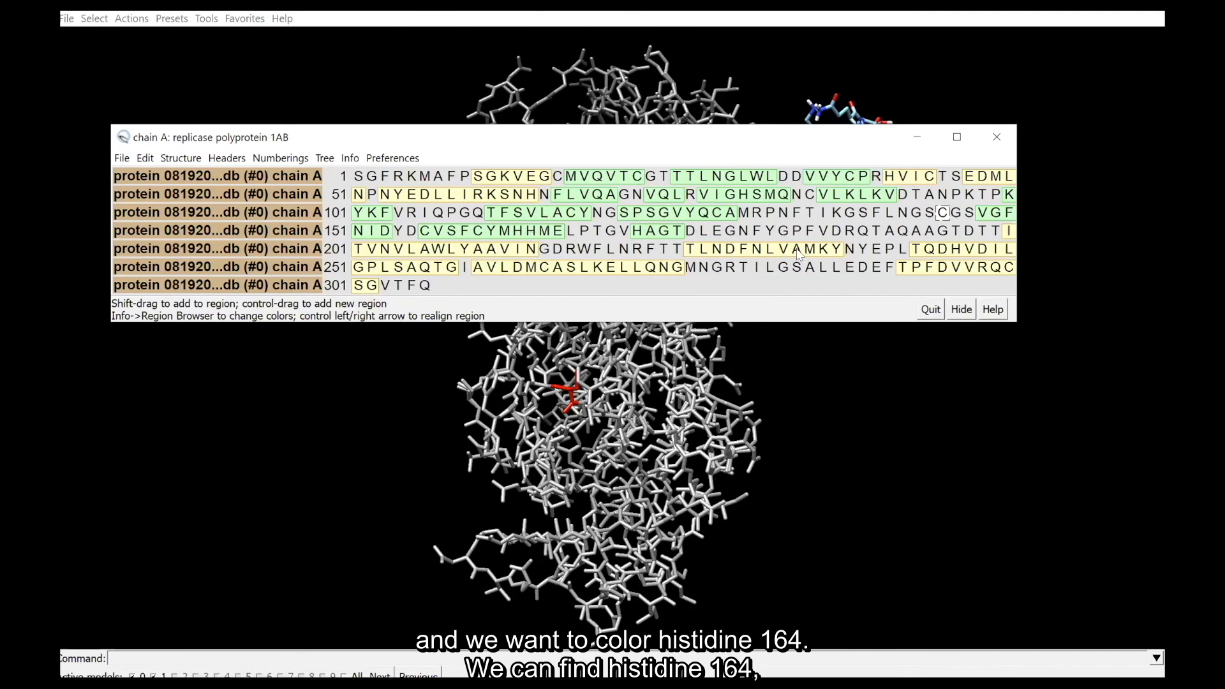
click(530, 235)
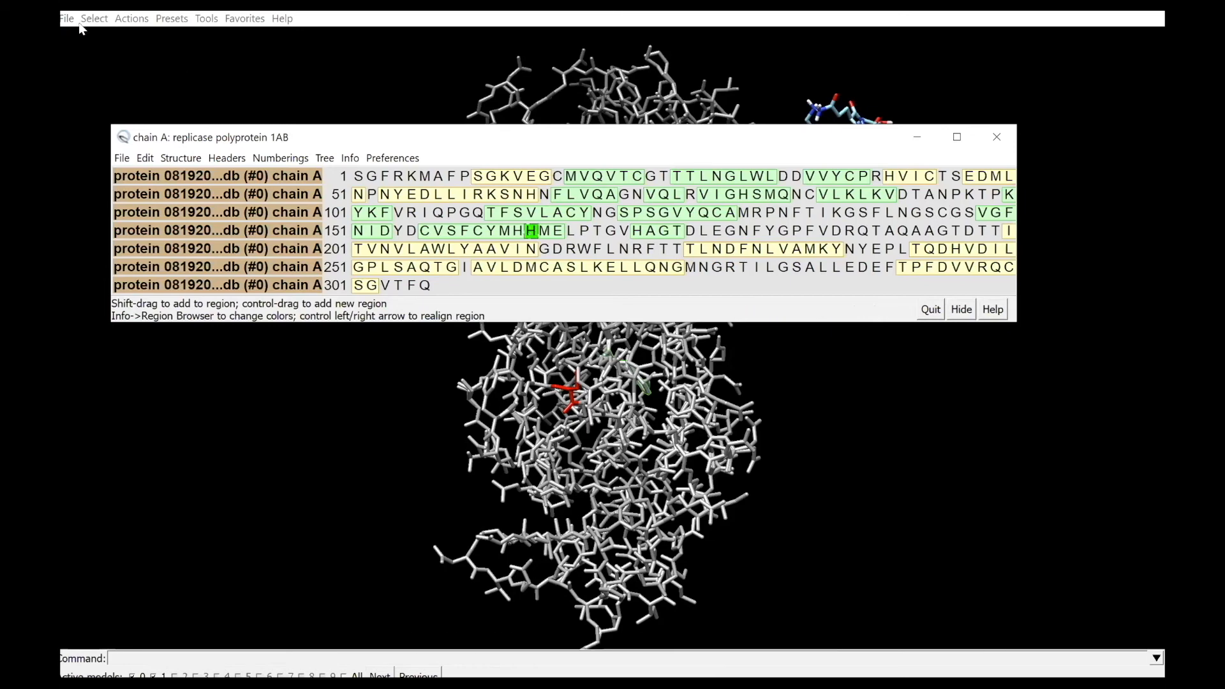
click(132, 19)
mouse_move(192, 99)
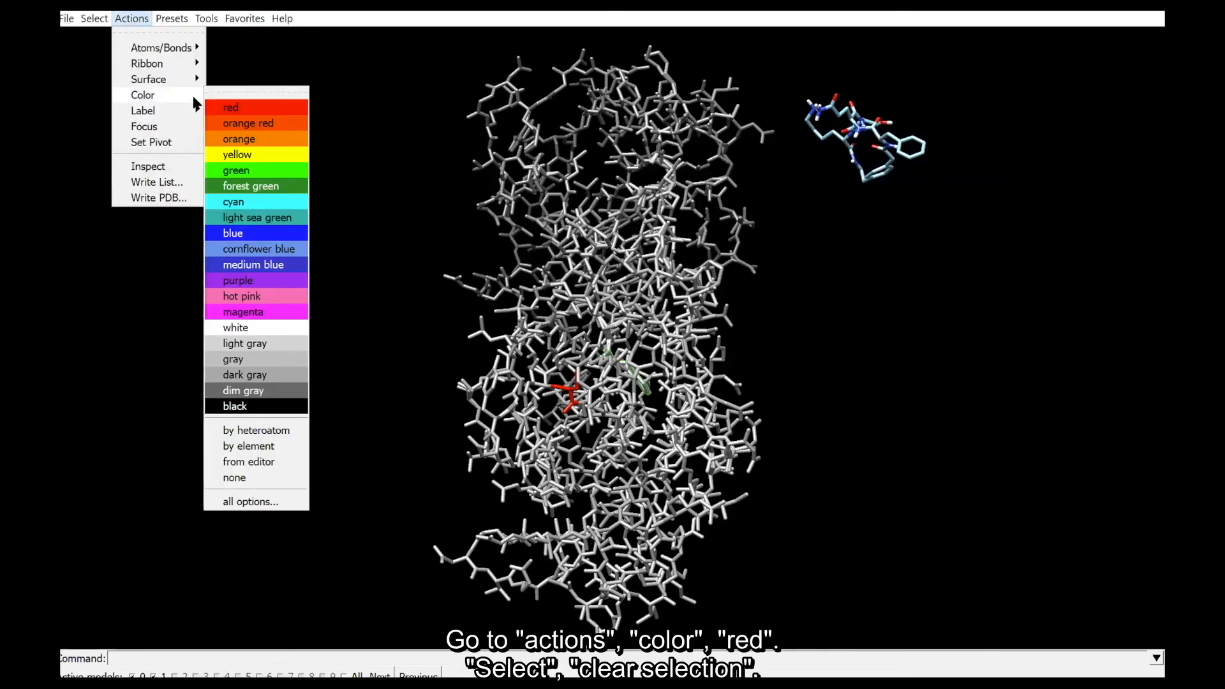
click(273, 110)
click(95, 19)
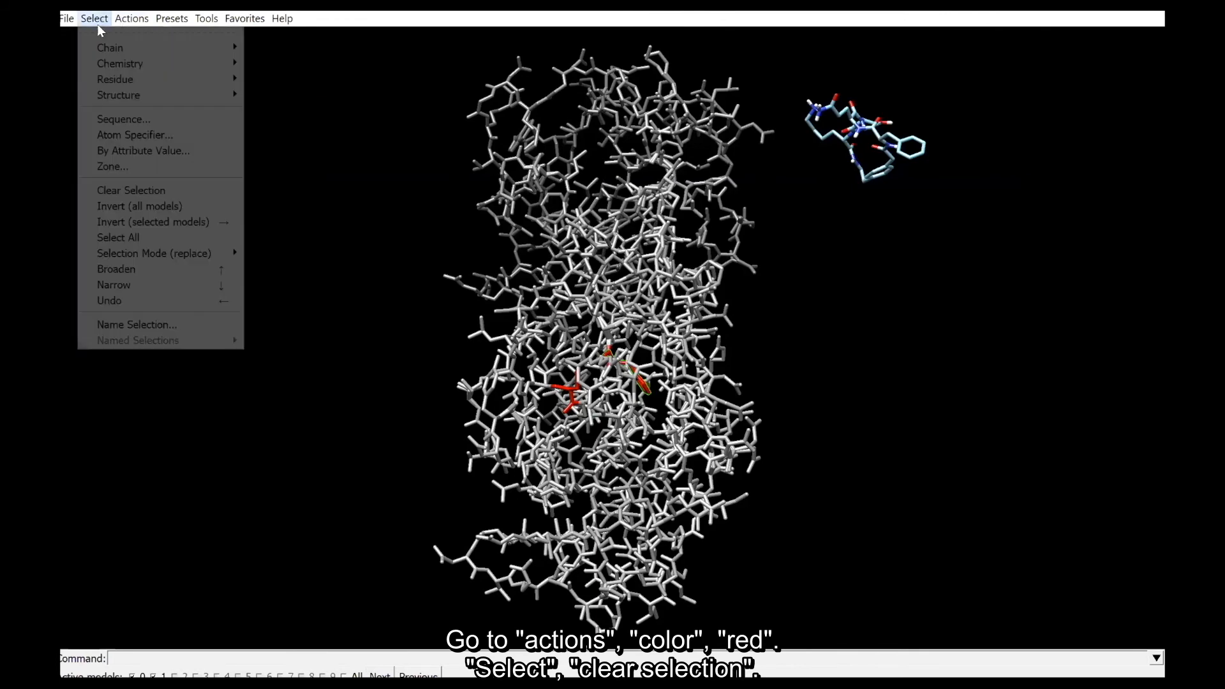
click(123, 191)
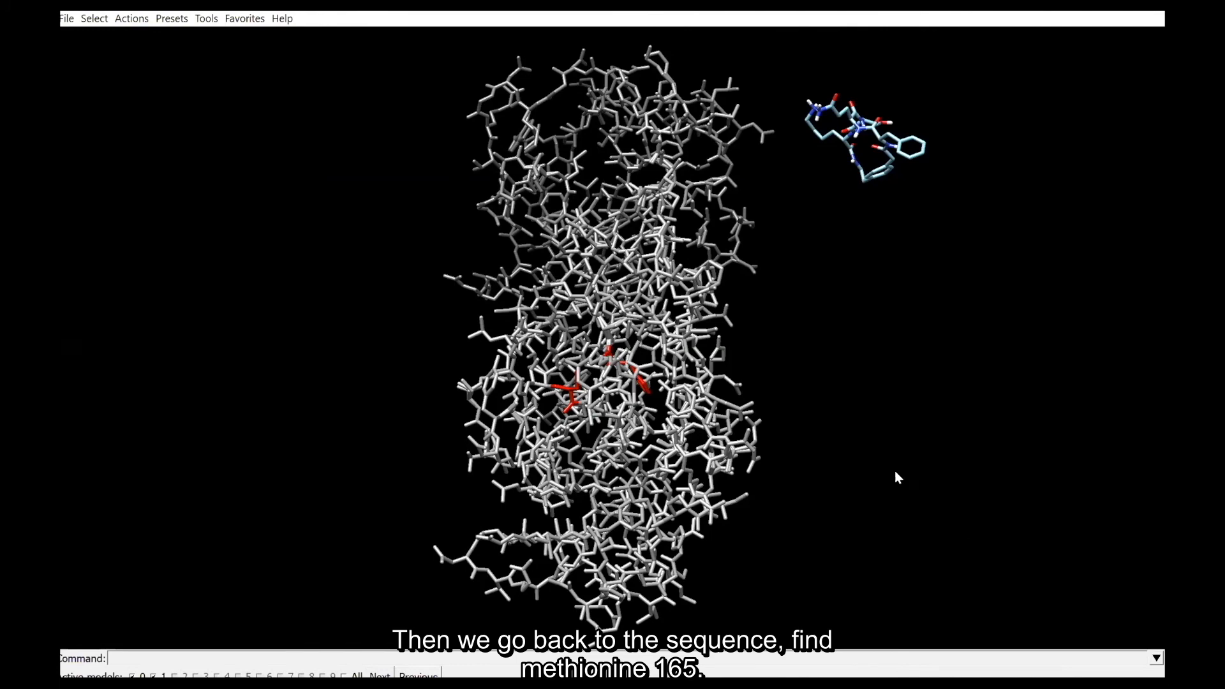
Select methionine 165 in the chain A sequence, color it red, clear the selection, and quit the sequence window.
click(664, 599)
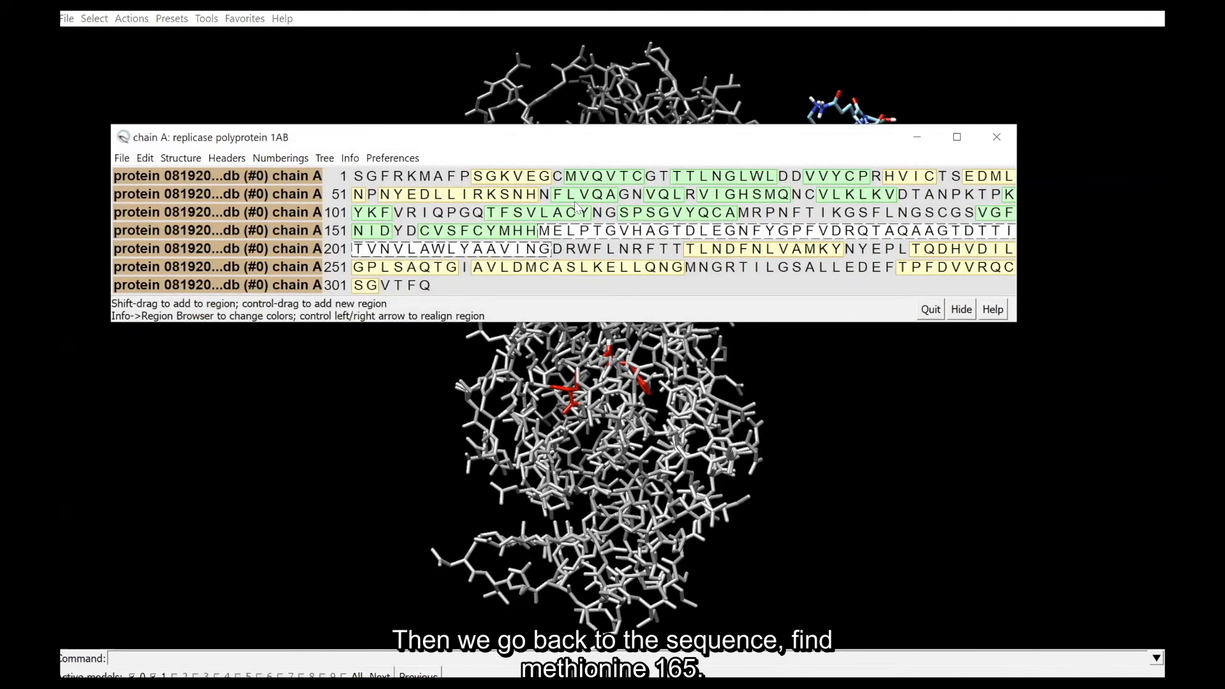
click(546, 231)
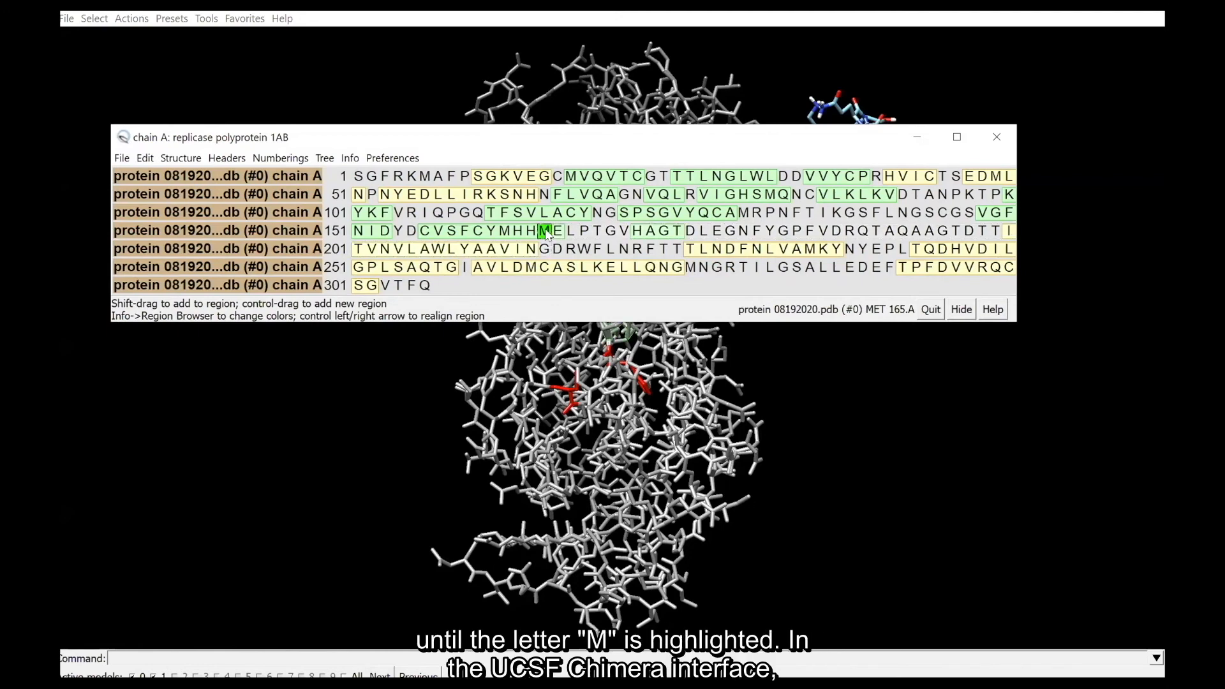
drag(603, 134, 710, 68)
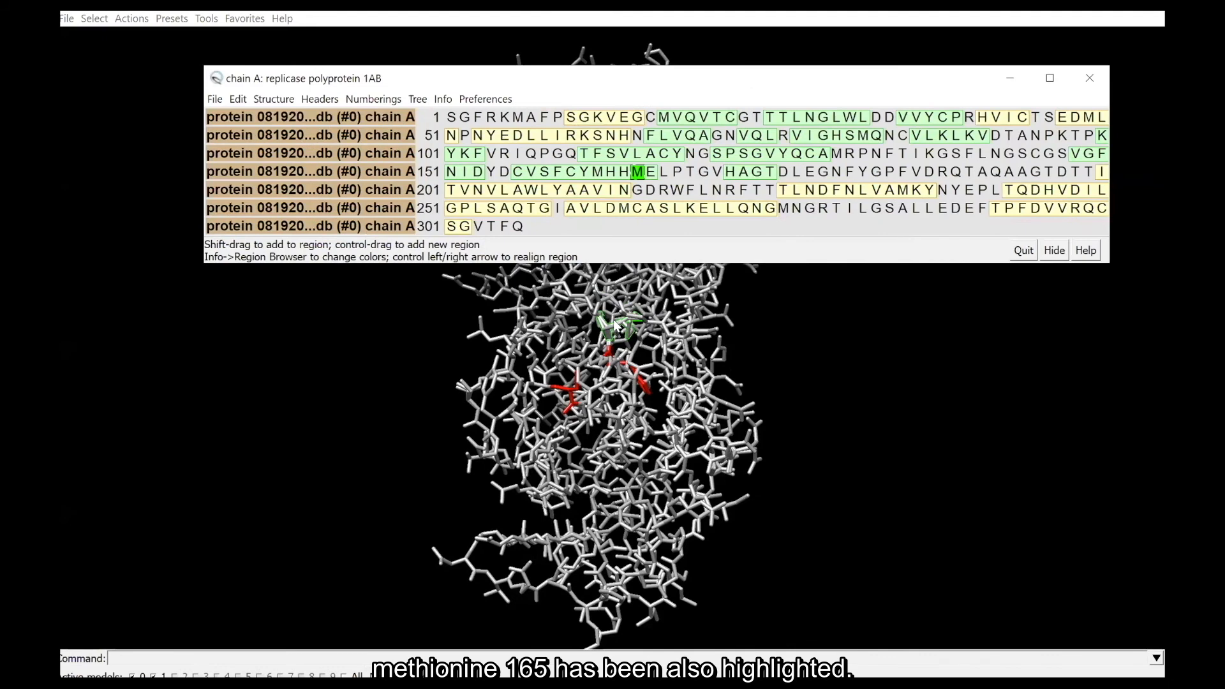
mouse_move(615, 327)
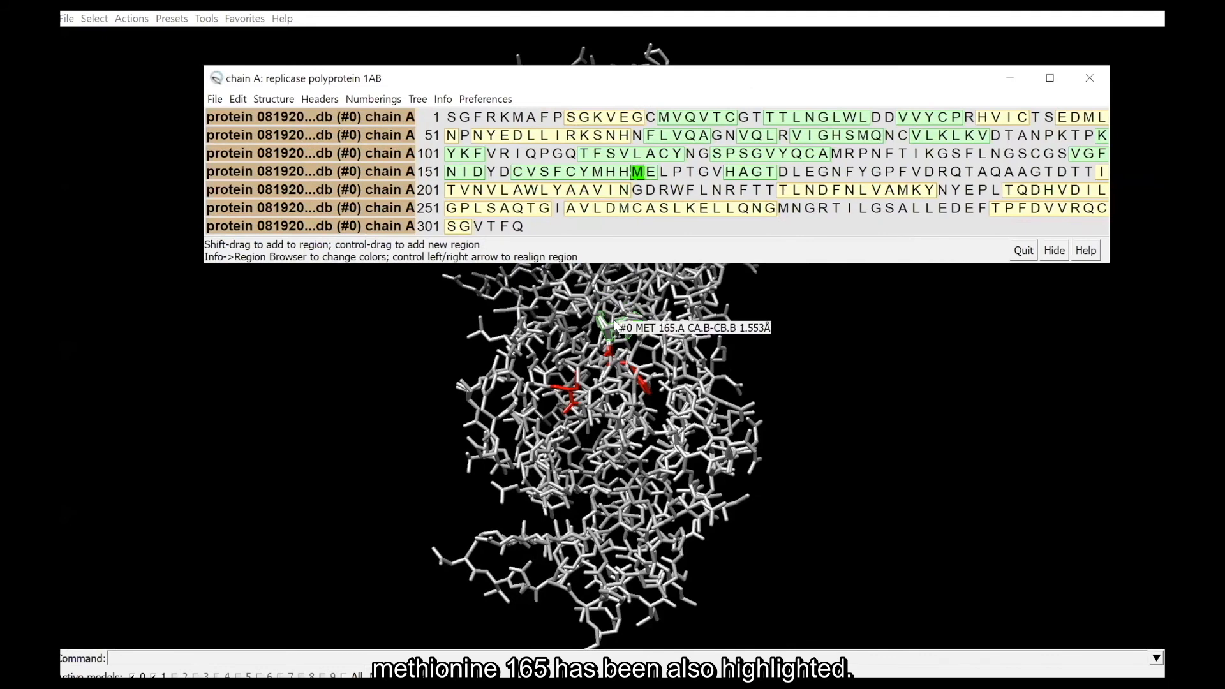
click(131, 19)
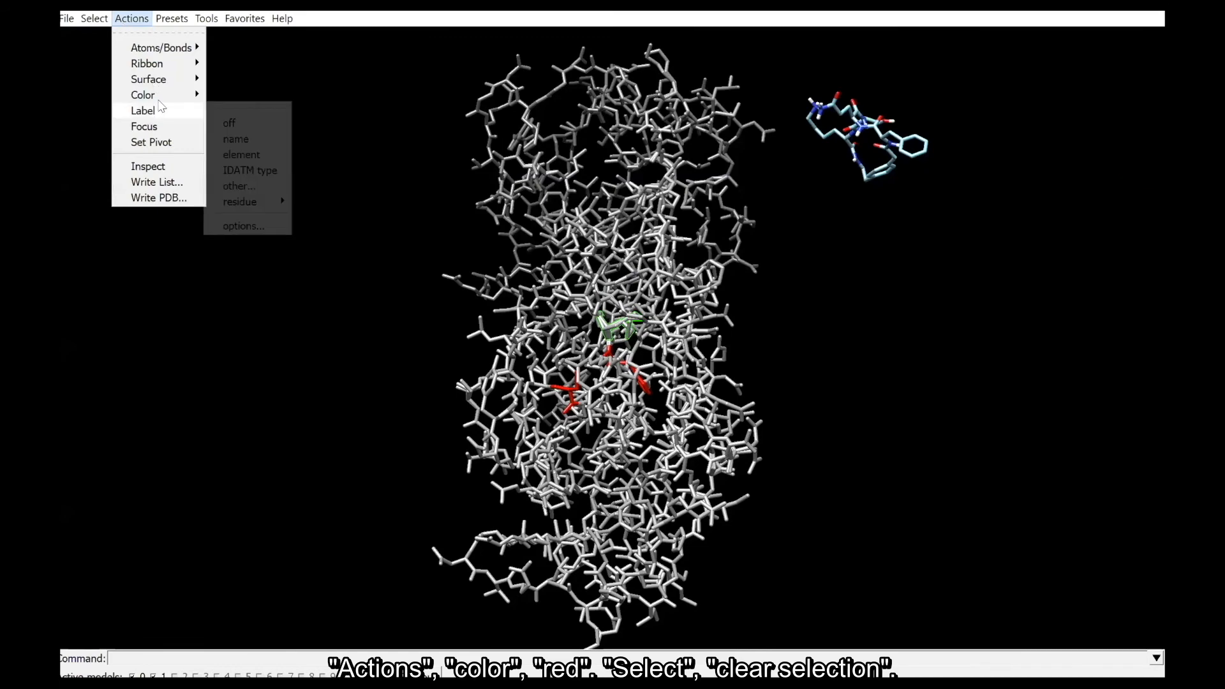
mouse_move(191, 94)
click(230, 108)
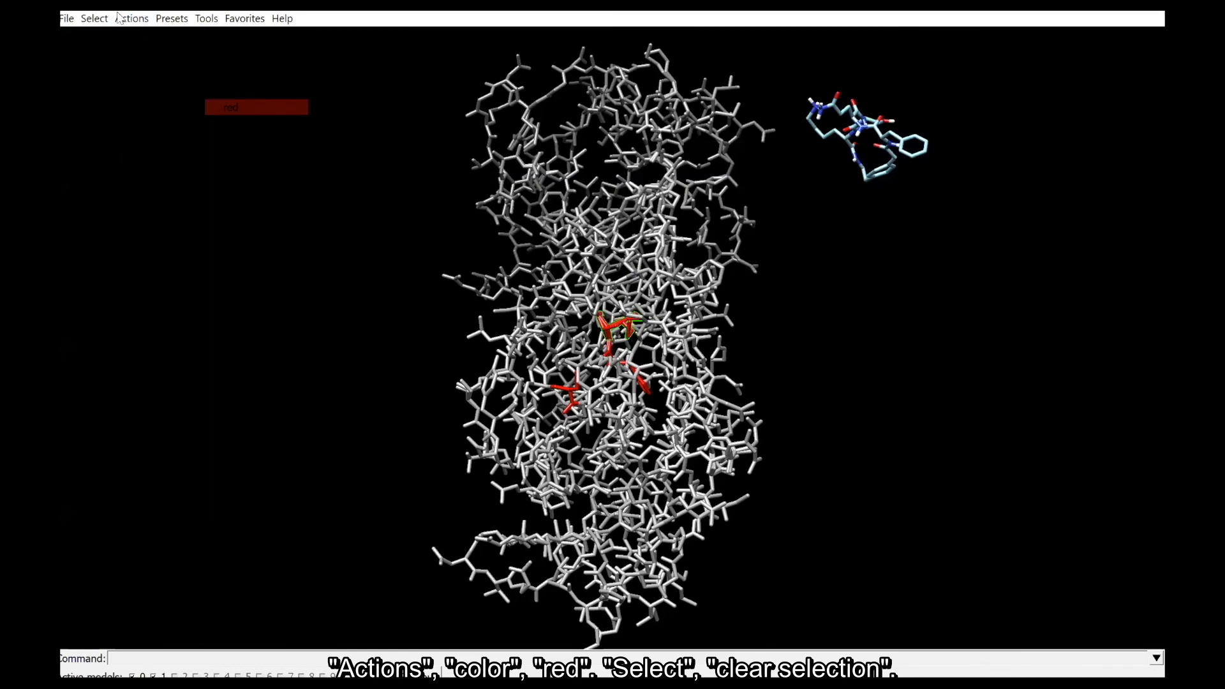
click(102, 21)
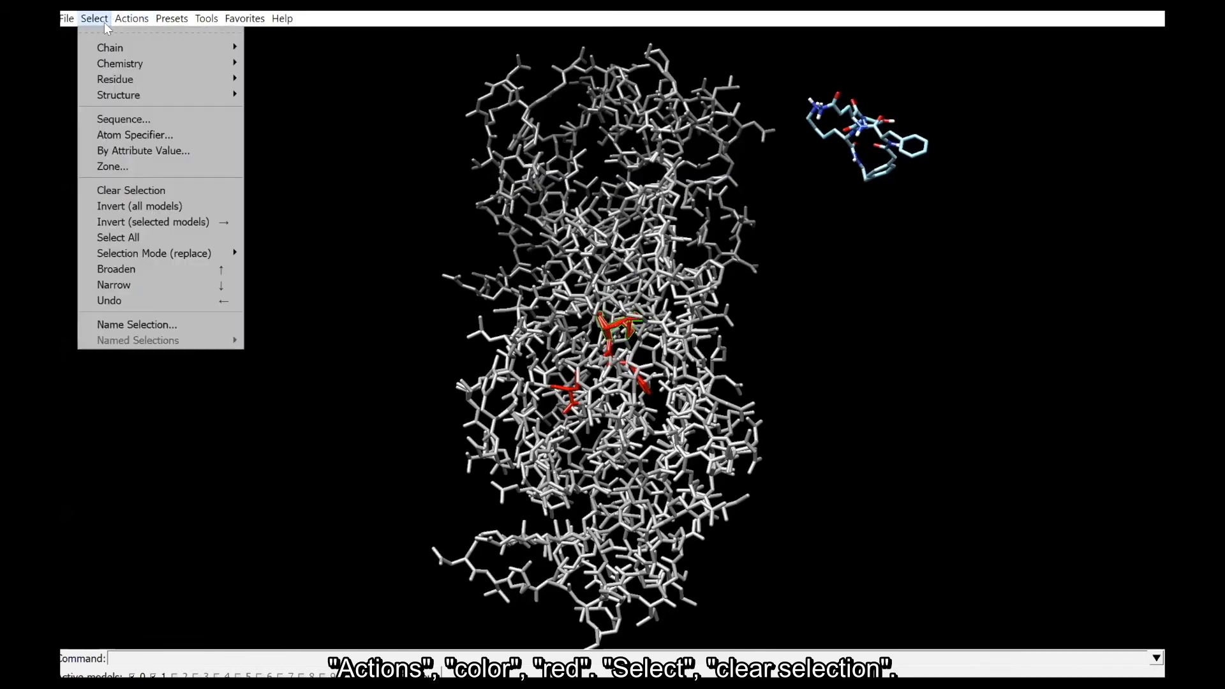
click(130, 190)
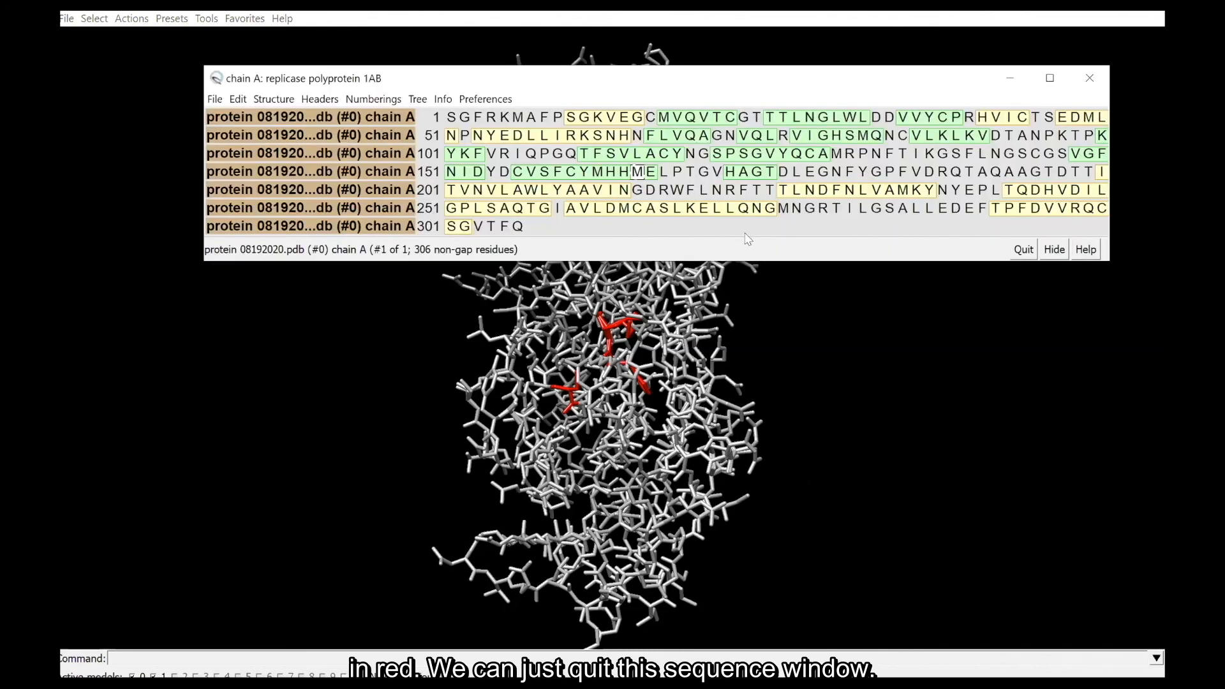
click(1024, 250)
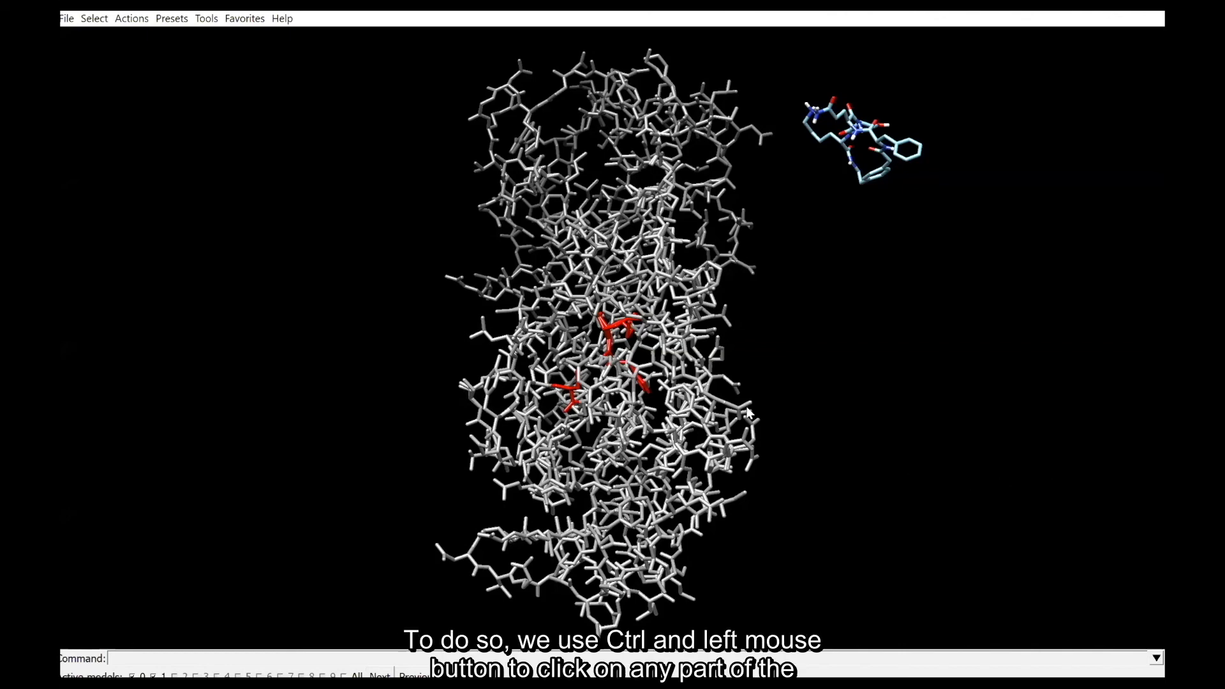
Select the entire protein model without the ligand and show its molecular surface.
ctrl+click(510, 353)
key(Up)
key(Up)
key(Up)
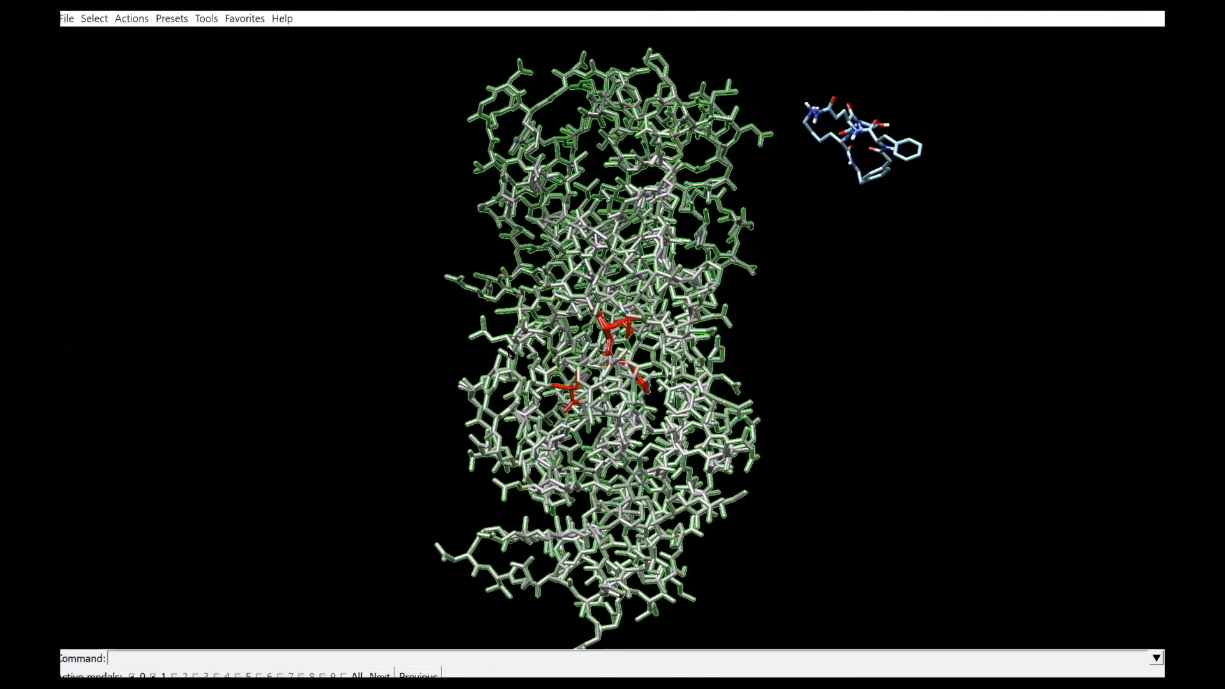
click(135, 23)
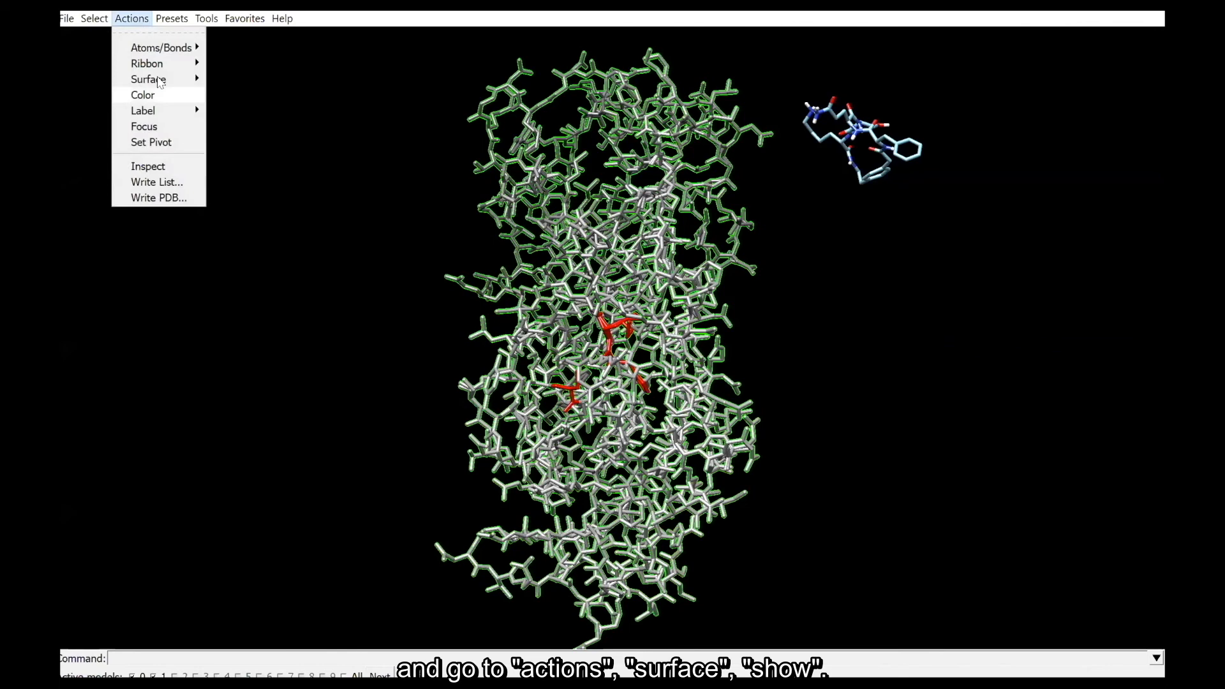
mouse_move(160, 79)
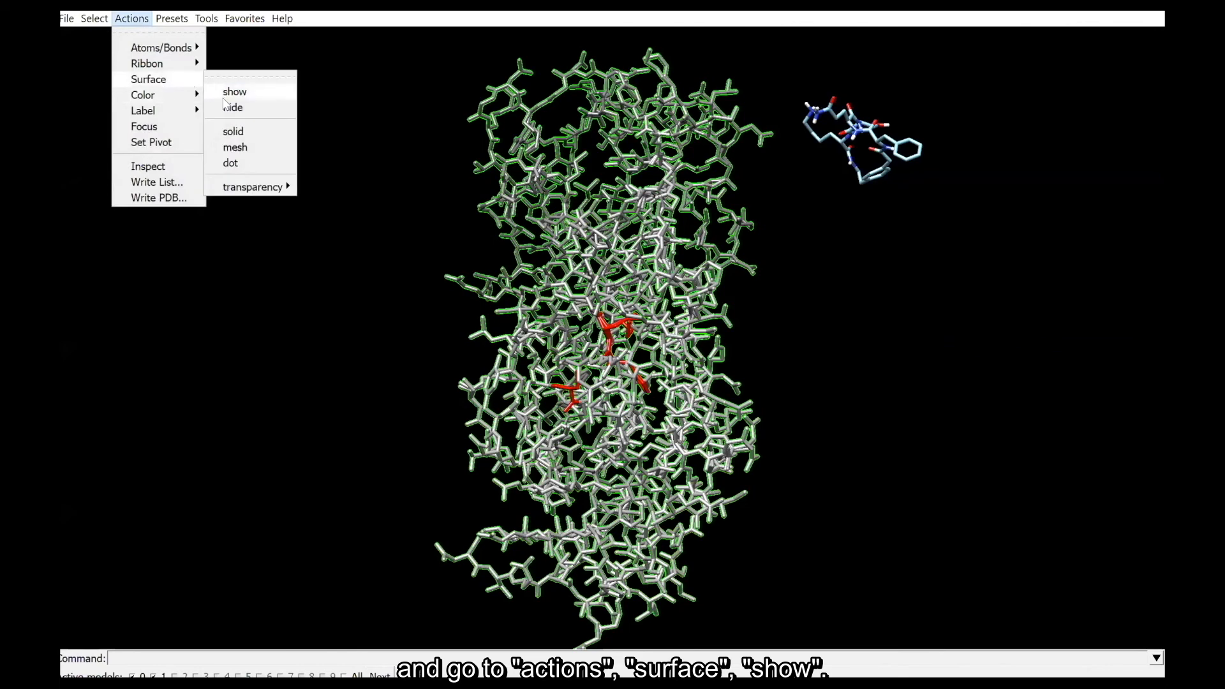
click(223, 99)
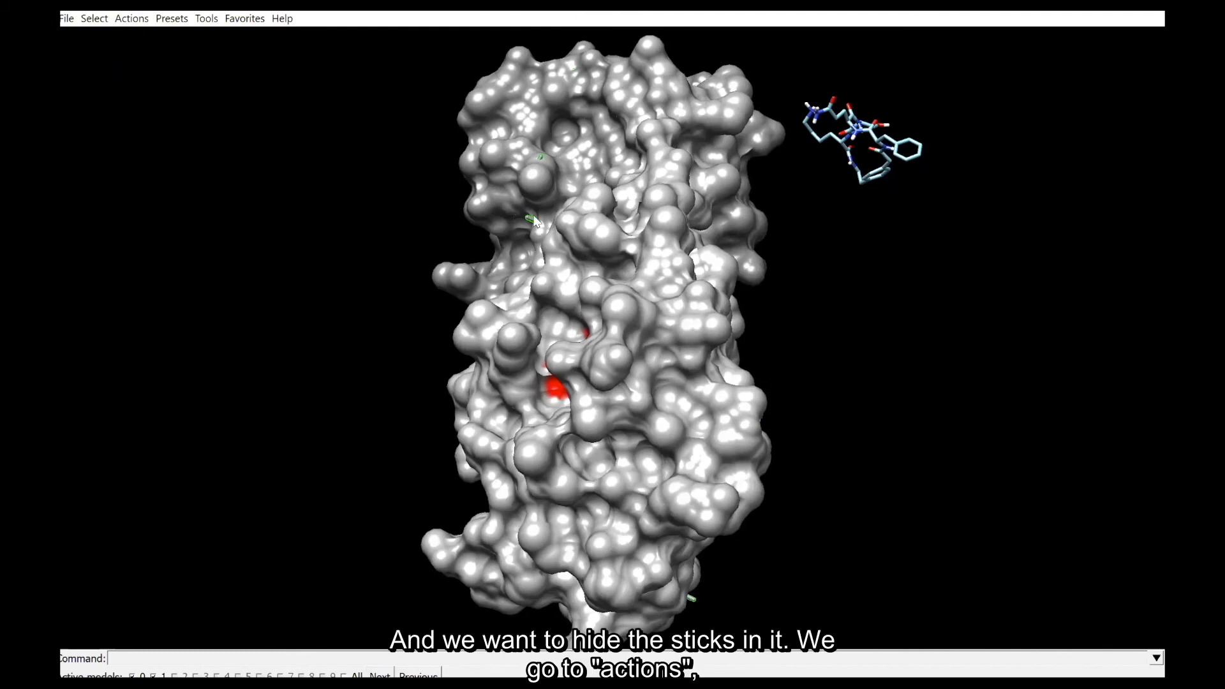
Hide the selected protein's atoms and bonds and set its surface transparency to 30%.
click(134, 22)
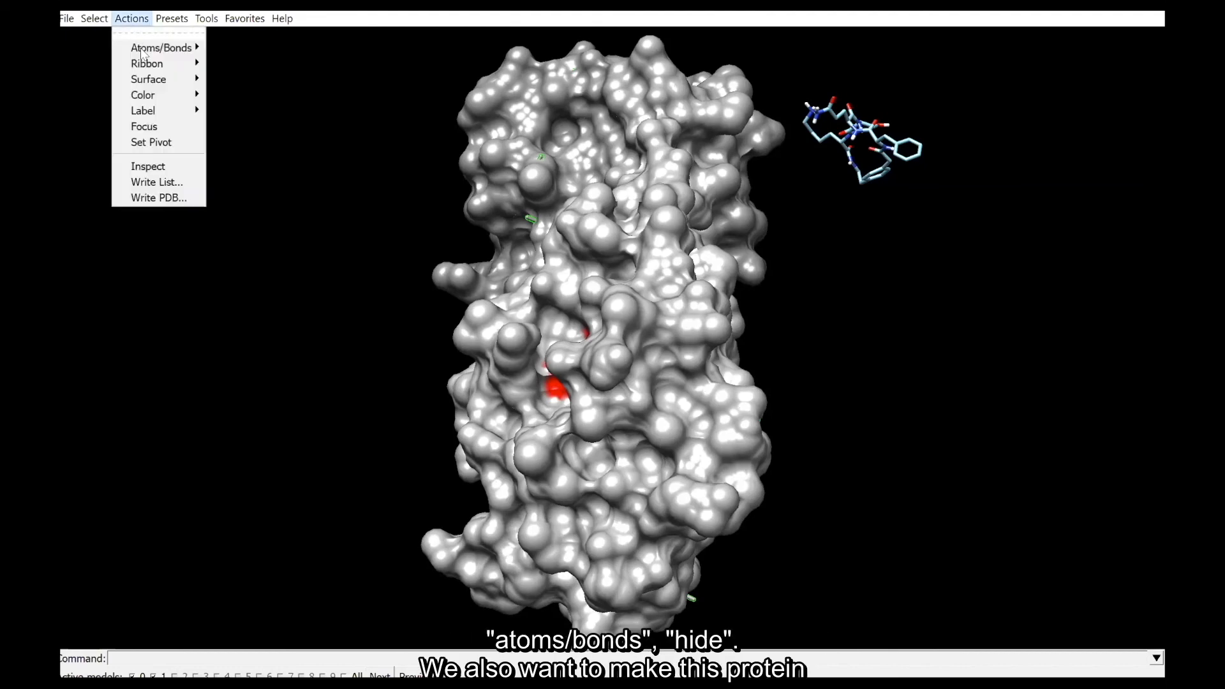
mouse_move(146, 55)
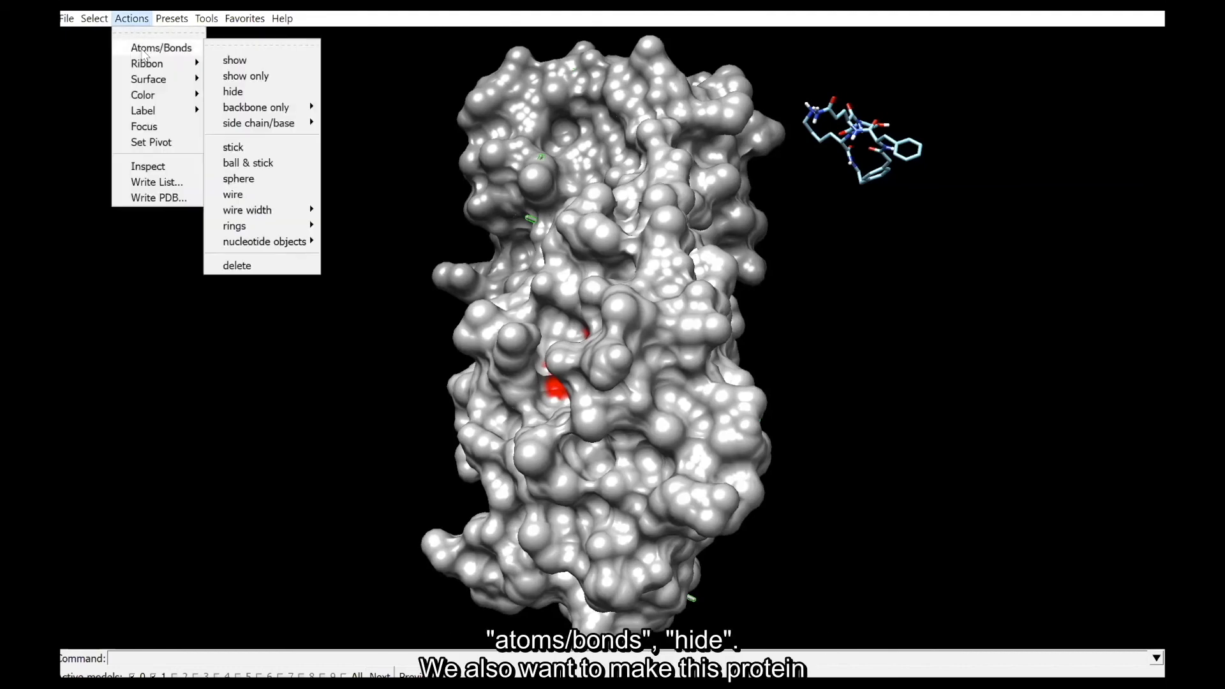
click(253, 91)
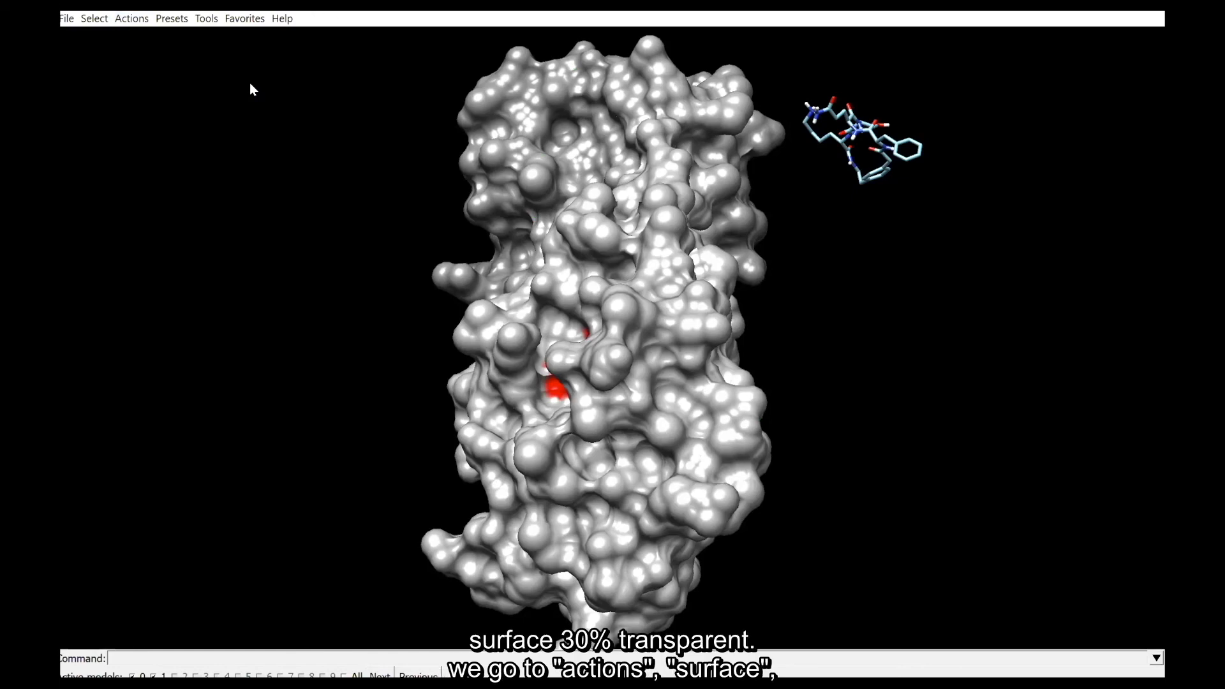
click(125, 20)
mouse_move(183, 86)
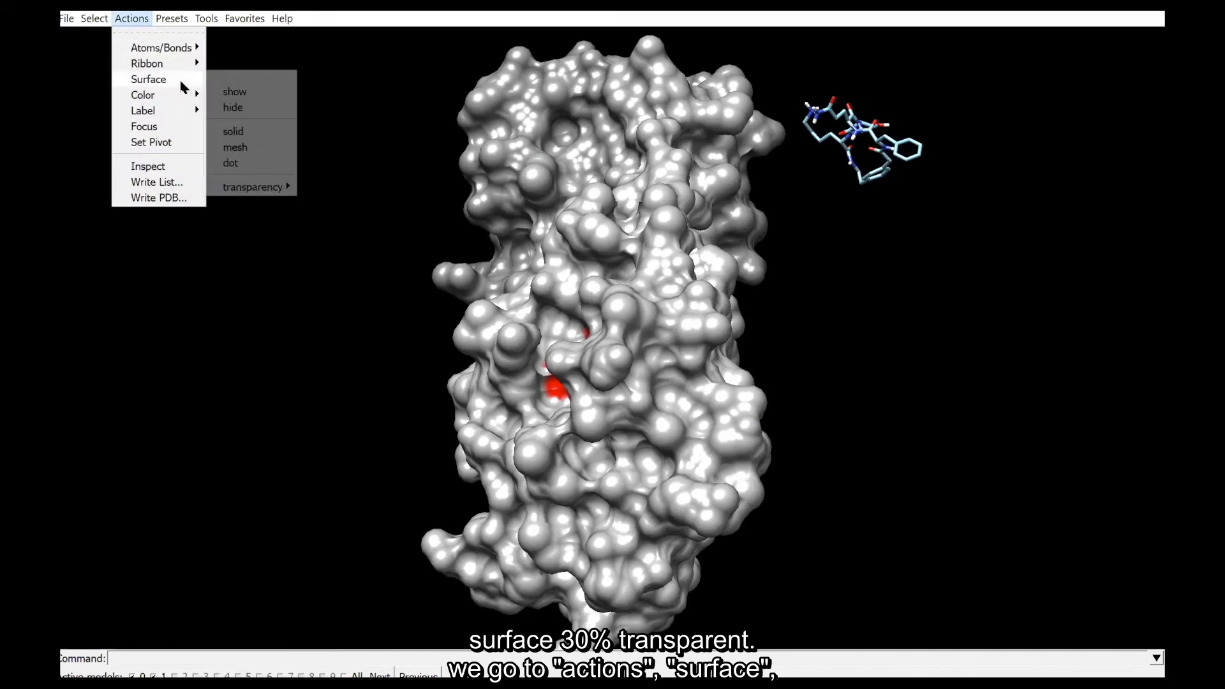
mouse_move(255, 187)
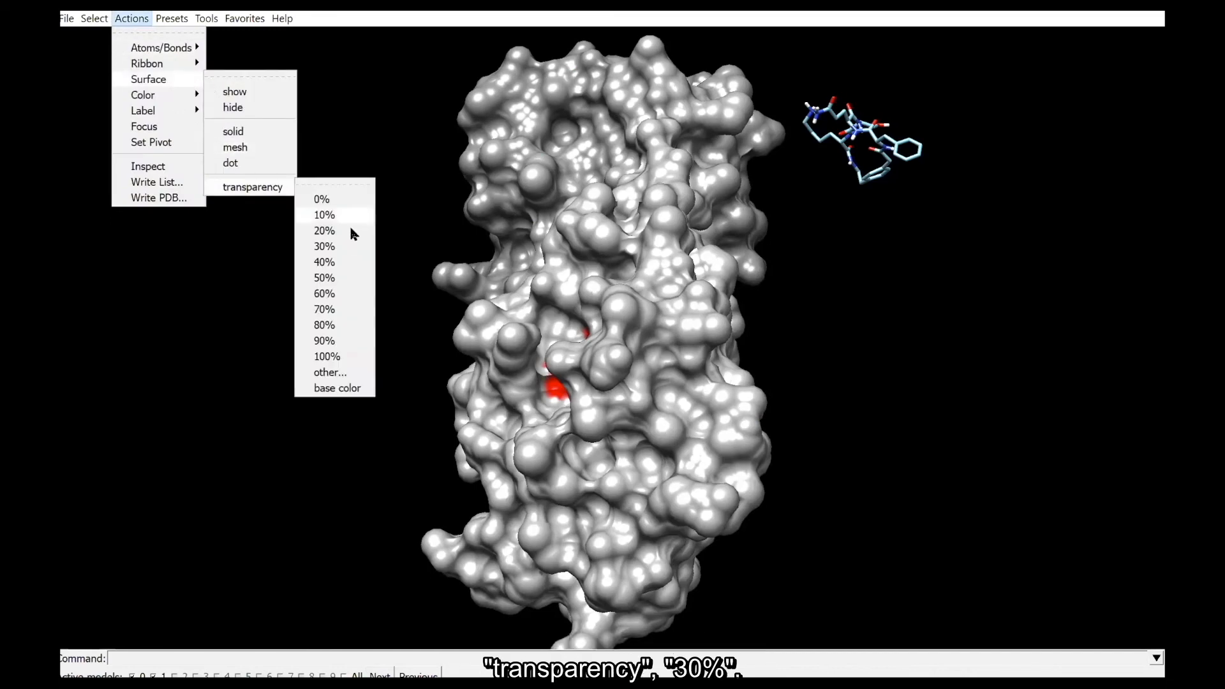
click(351, 243)
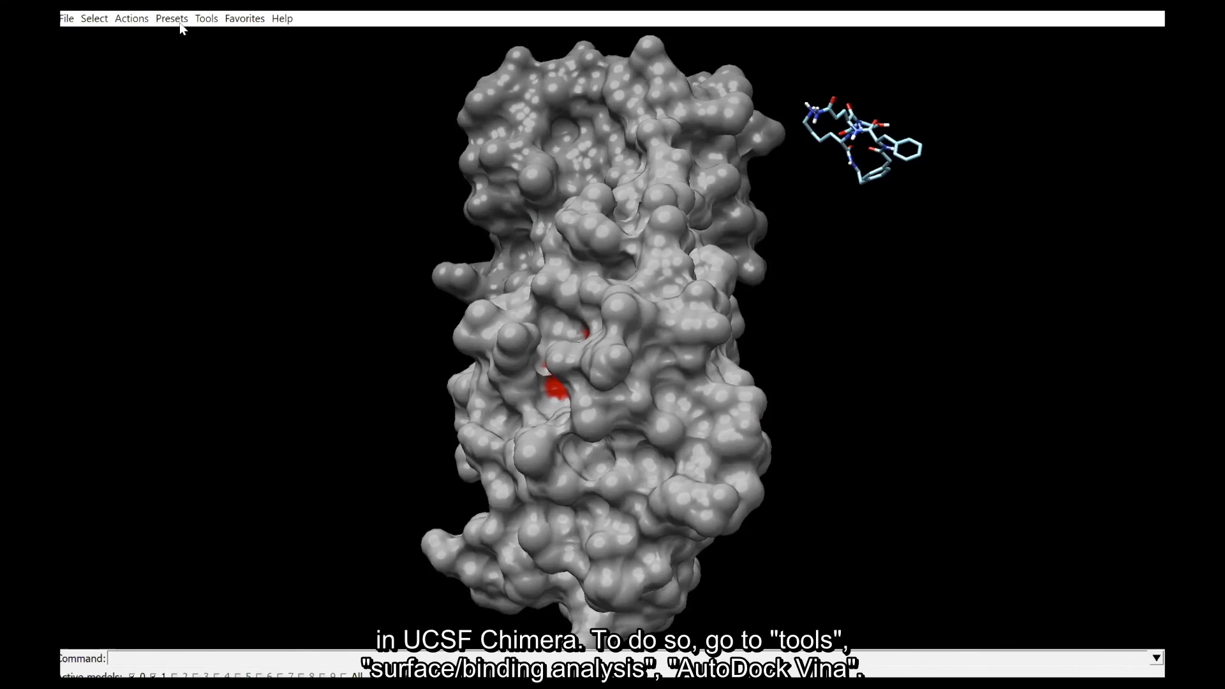
Open an AutoDock Vina docking setup and set its output file to "docking 08192020" in pdbqt format in the recording folder.
click(205, 18)
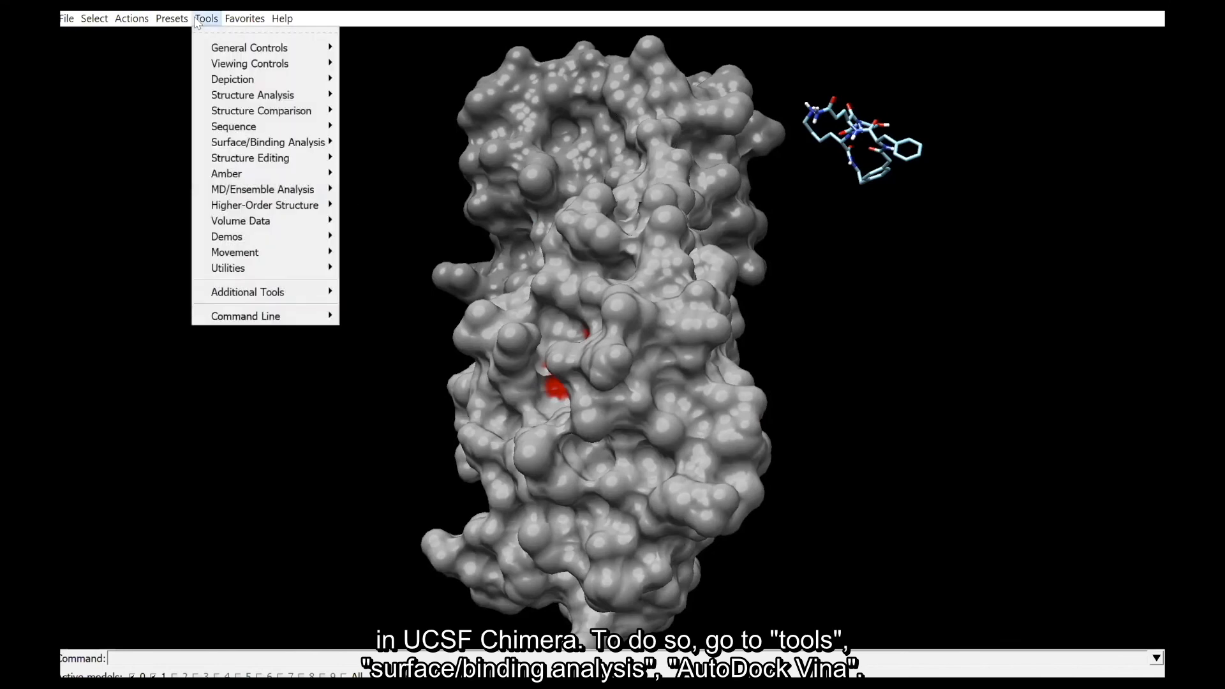
mouse_move(268, 142)
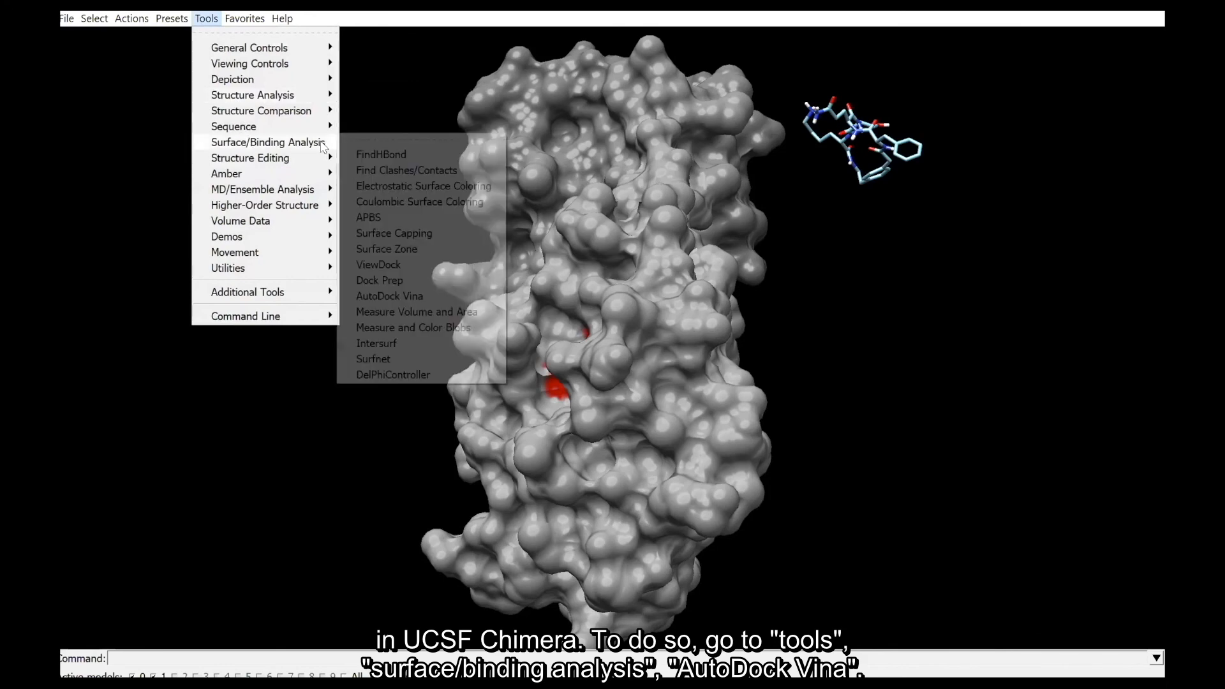
click(454, 299)
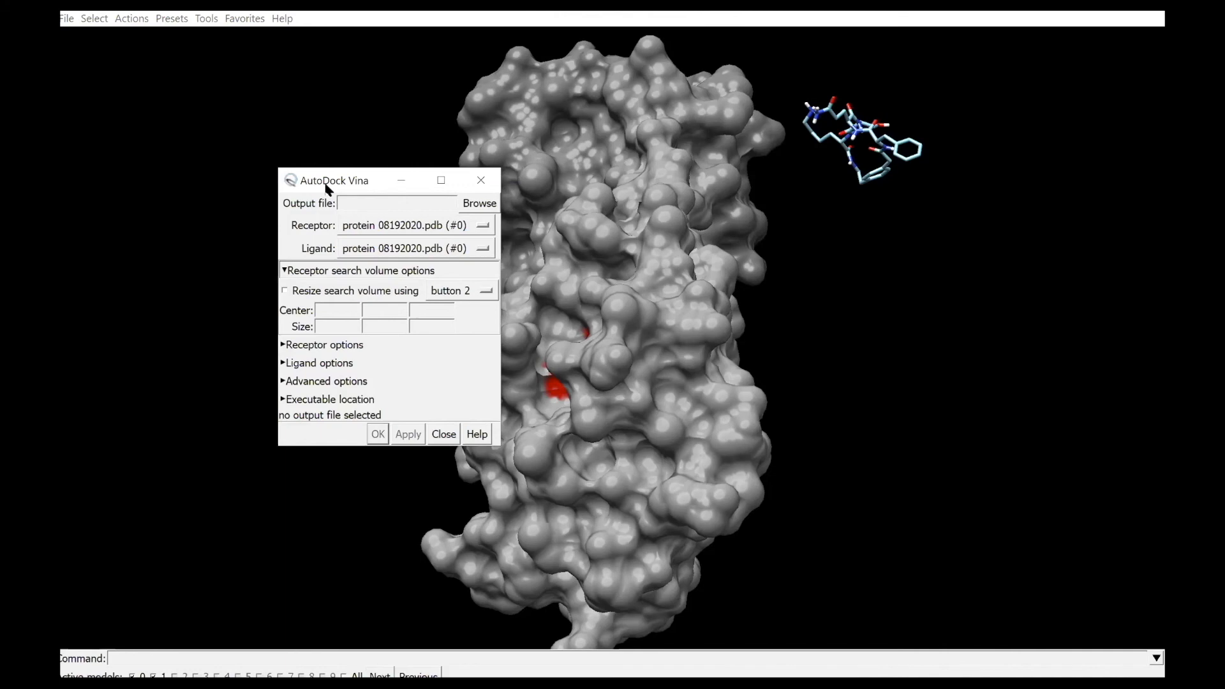
click(467, 205)
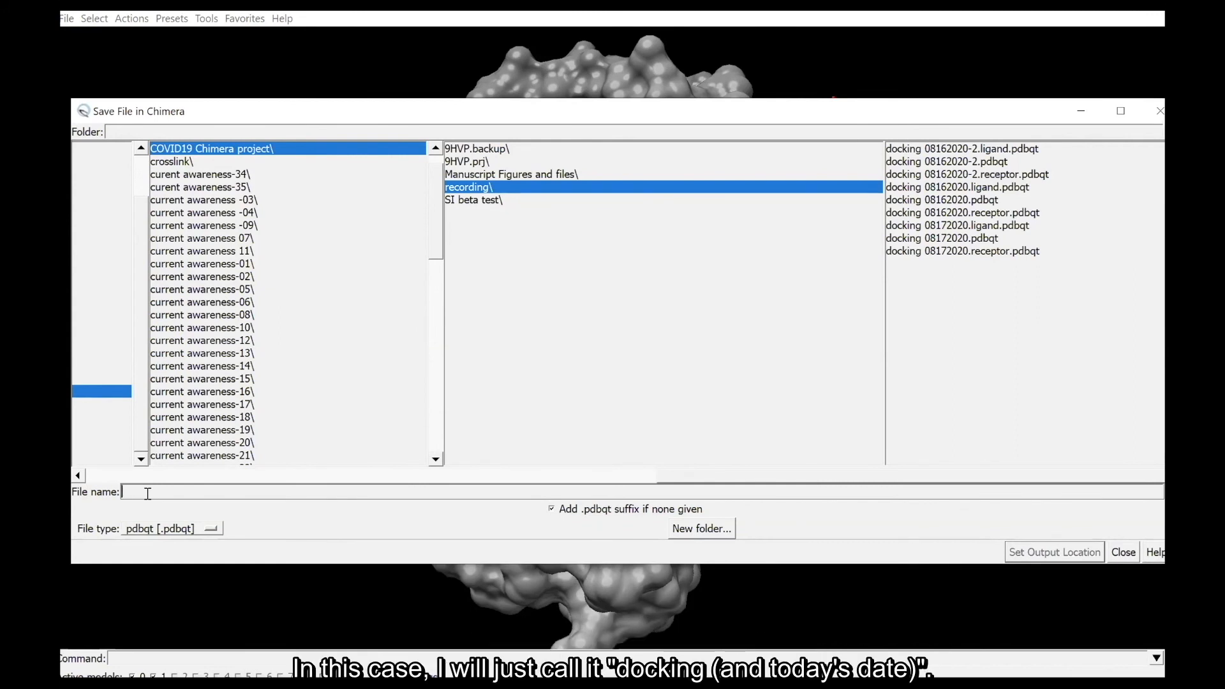
text(docking 089)
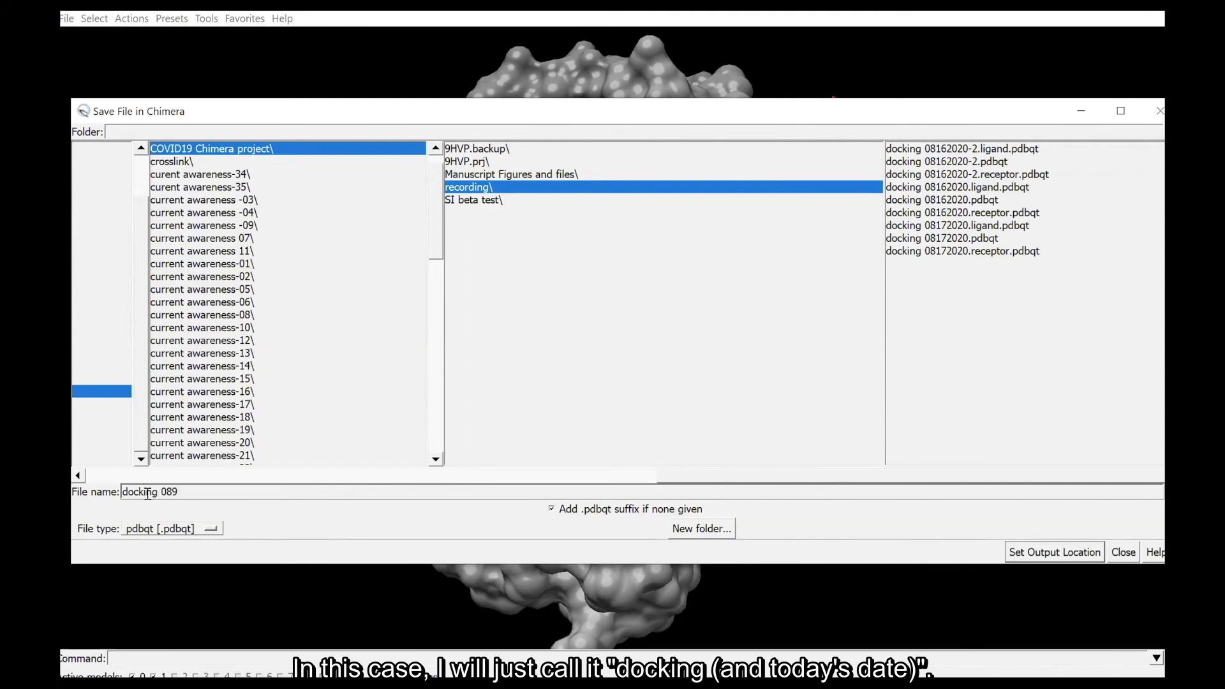
key(BackSpace)
text(192020)
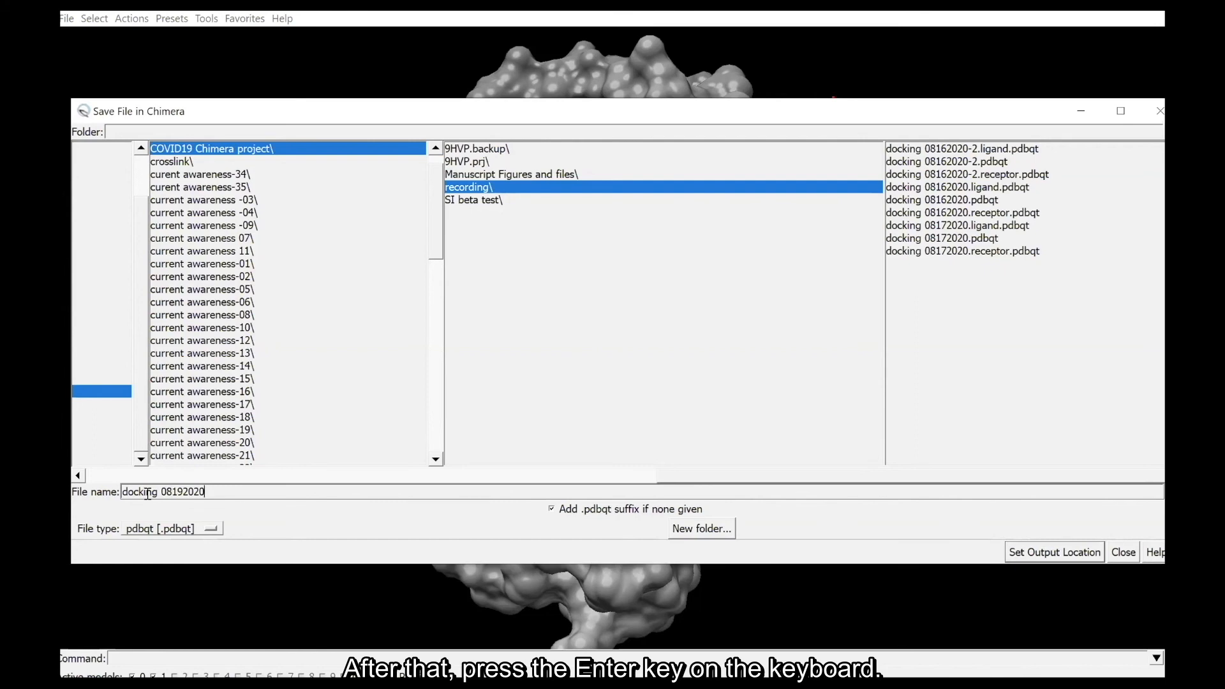
key(Return)
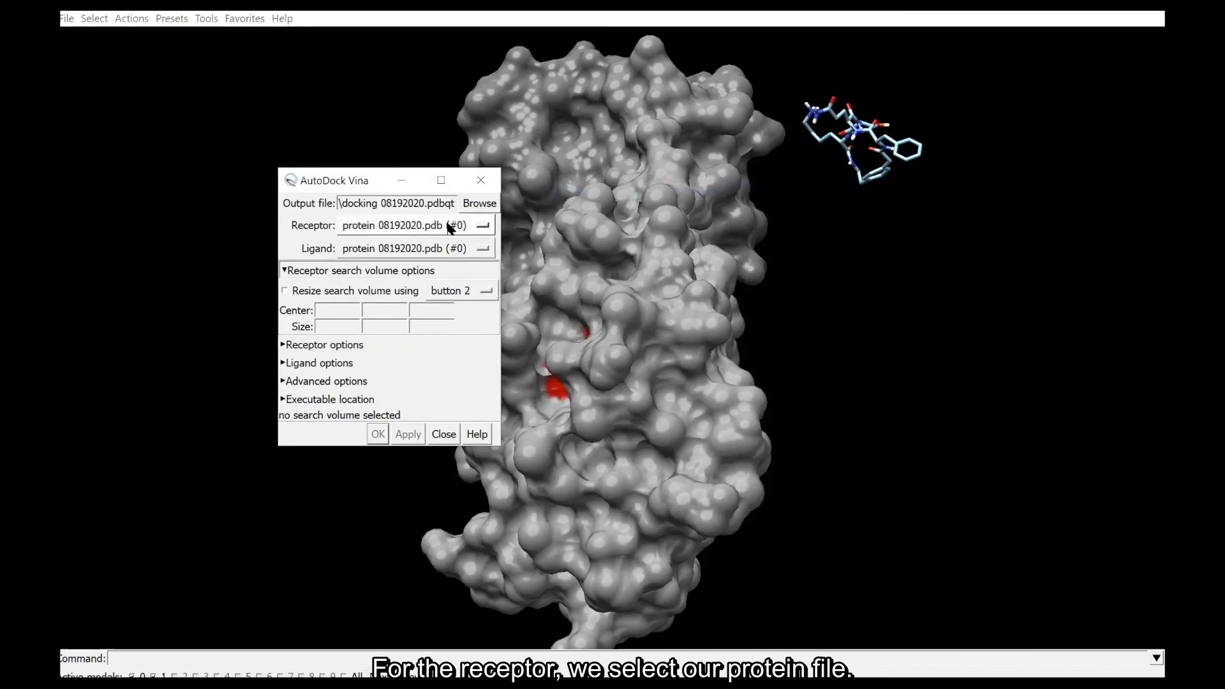
Choose ligand 08192020.pdb (#1) as the docking ligand and move the docking dialog clear of the protein.
click(376, 249)
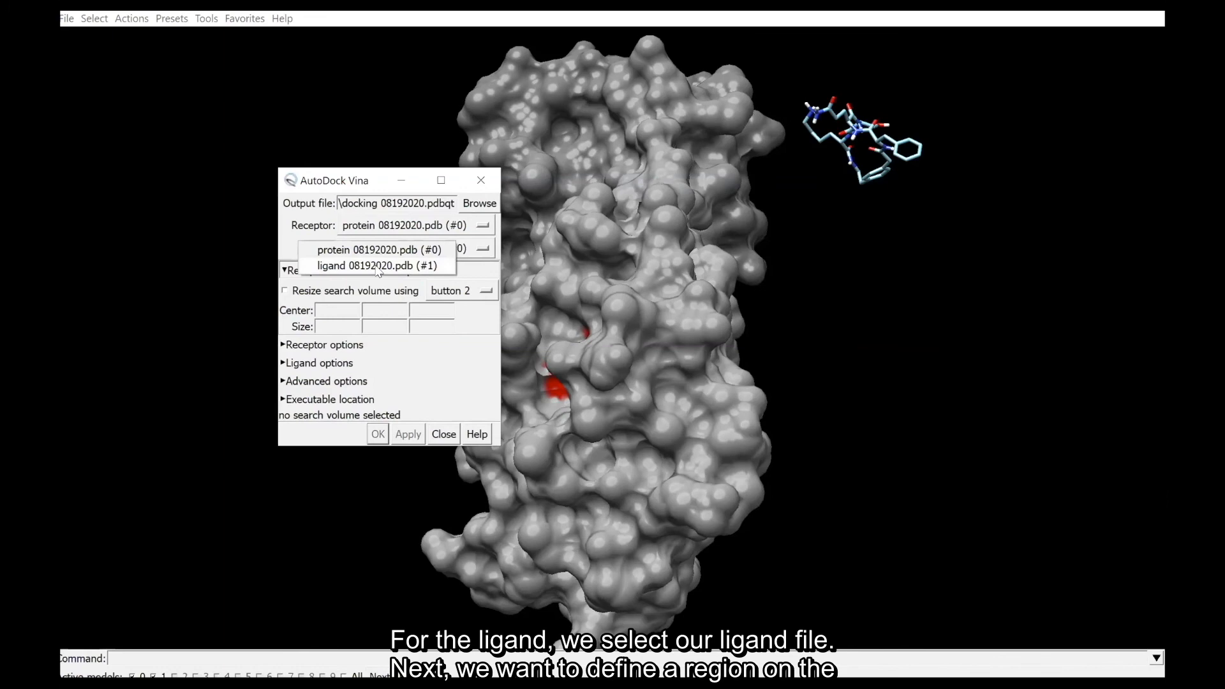
click(376, 265)
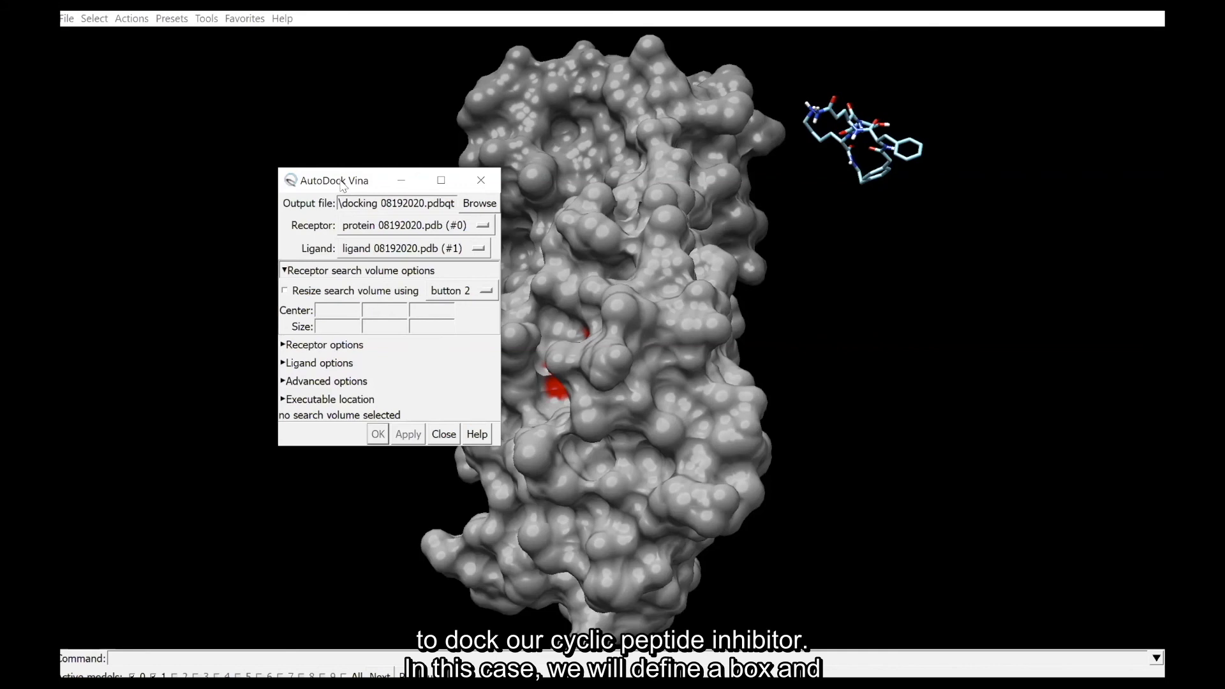
drag(343, 184, 244, 176)
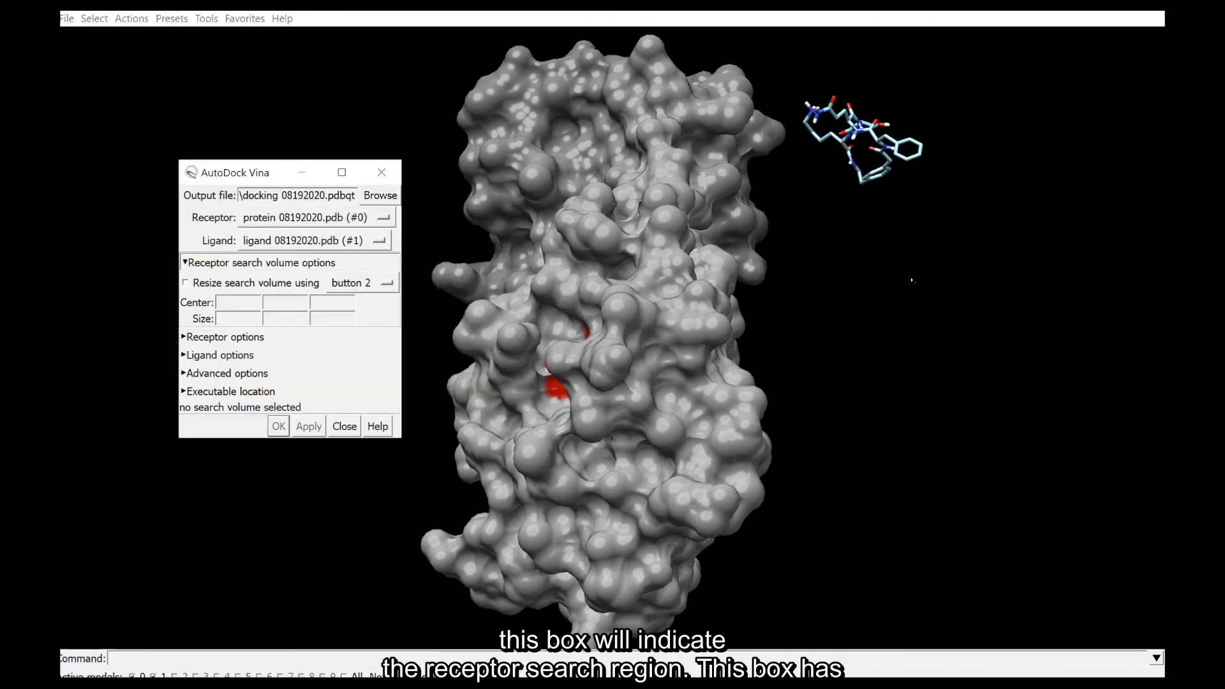
drag(910, 273, 850, 408)
scroll(849, 411, down, 1)
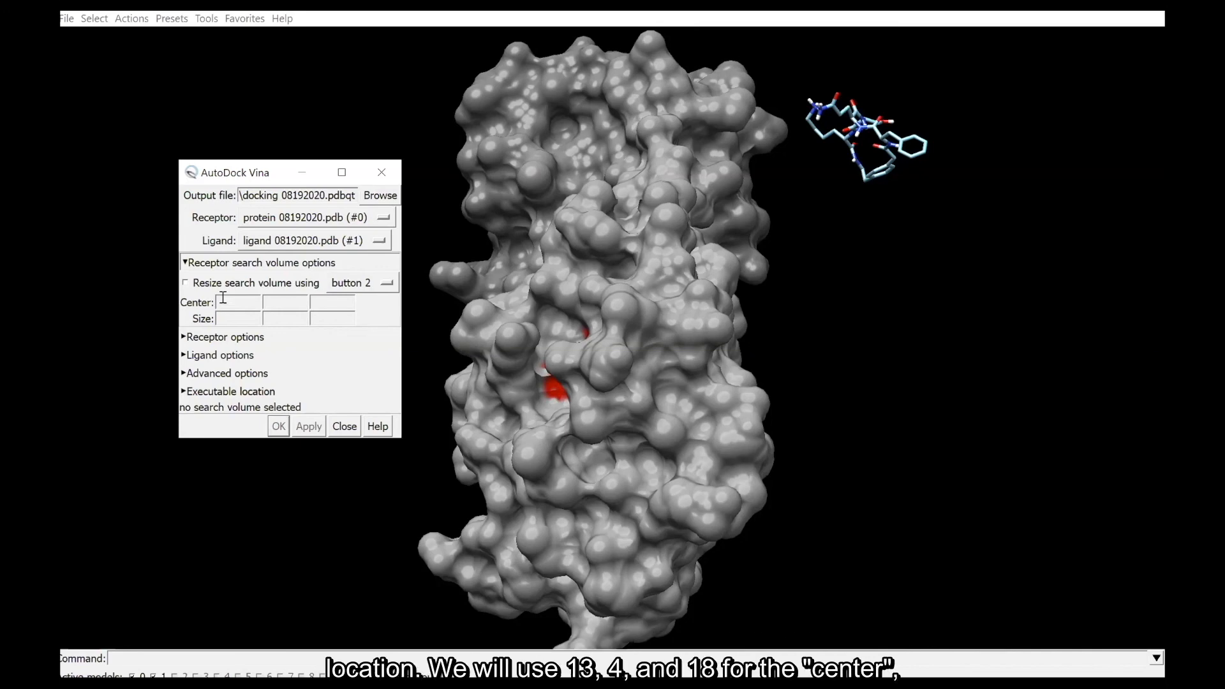
Set the center of the receptor search volume to 13, 4, 18.
click(223, 298)
text(13)
click(271, 300)
text(4)
click(335, 302)
text(18)
Set the receptor search volume size to 30, 30, 30 and apply it to draw the search box.
click(232, 317)
text(30)
click(271, 317)
text(3)
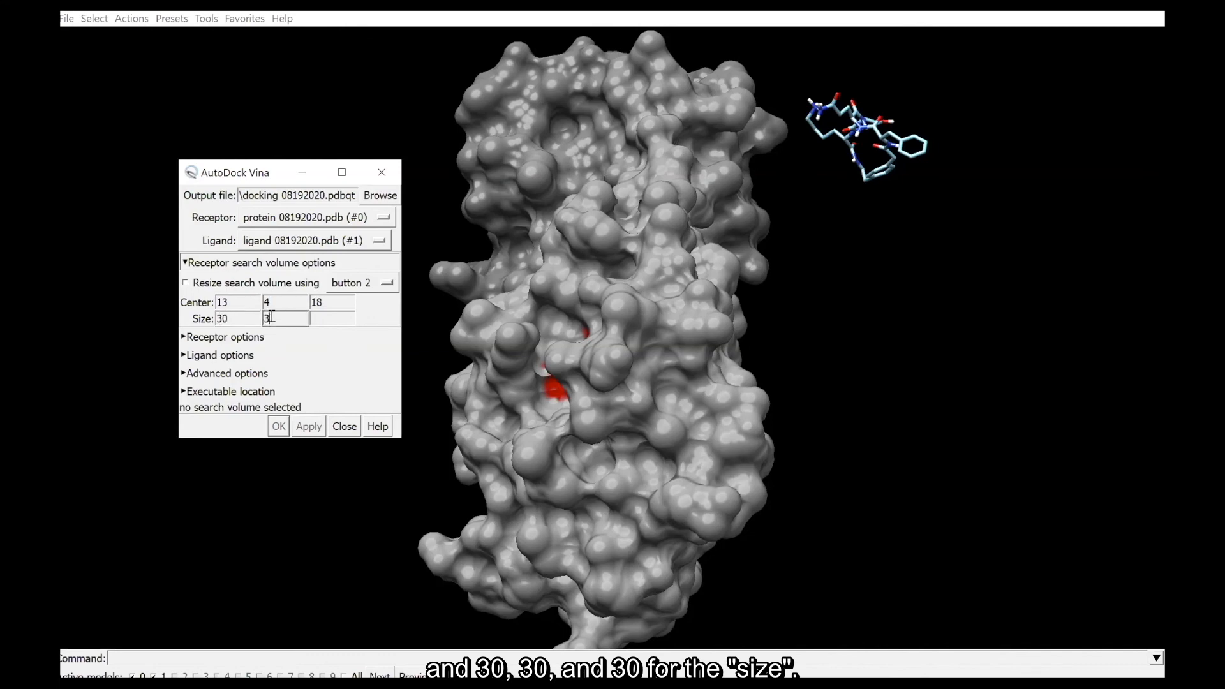
text(0)
click(350, 322)
text(30)
key(Return)
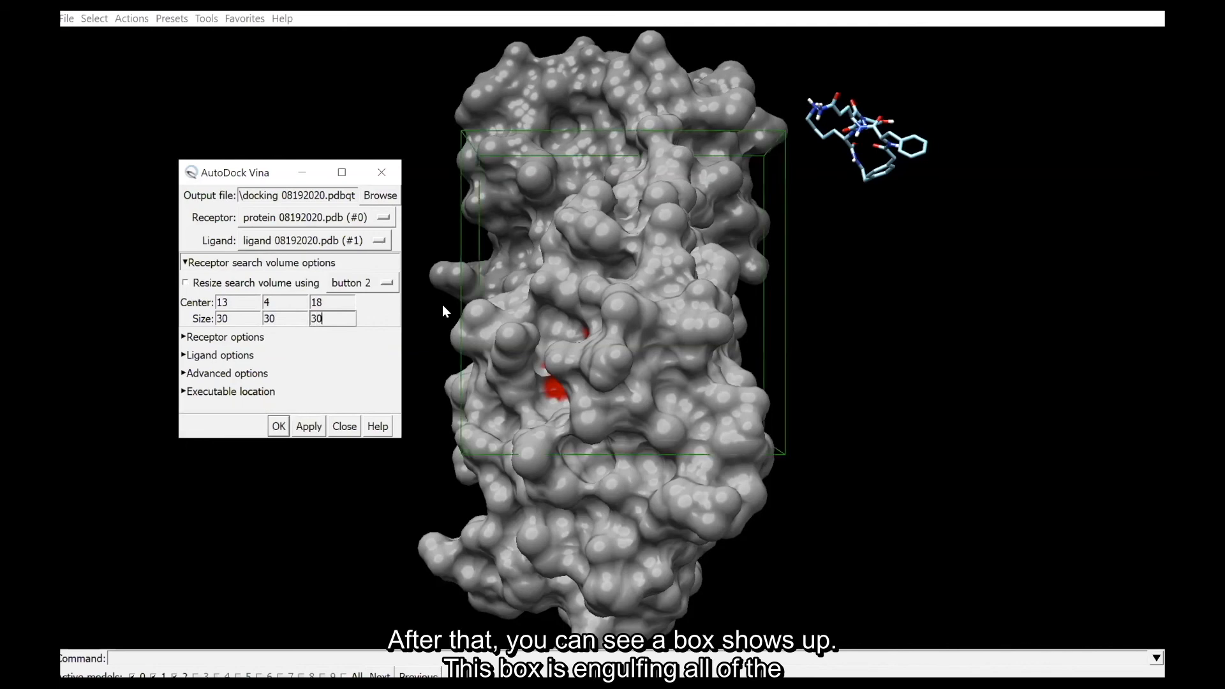
Inspect the search box around the protein, and expand the receptor and ligand options of the docking setup to review them.
drag(802, 418, 893, 342)
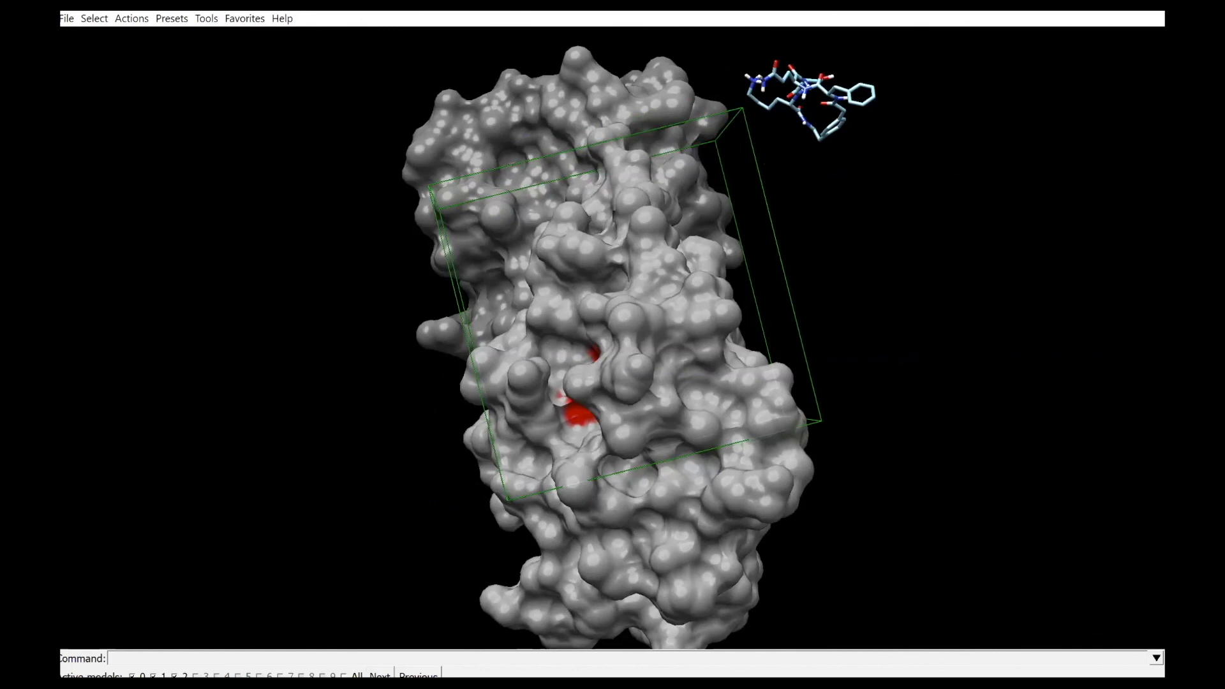
click(476, 684)
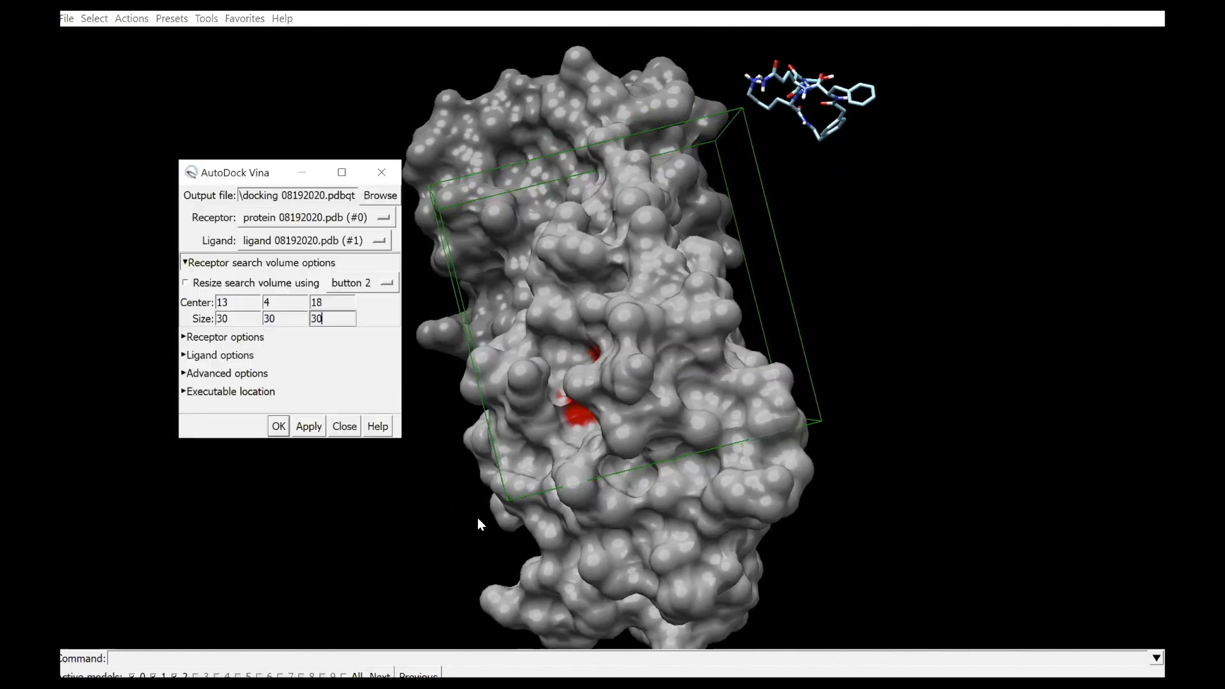
click(212, 339)
drag(263, 179, 174, 87)
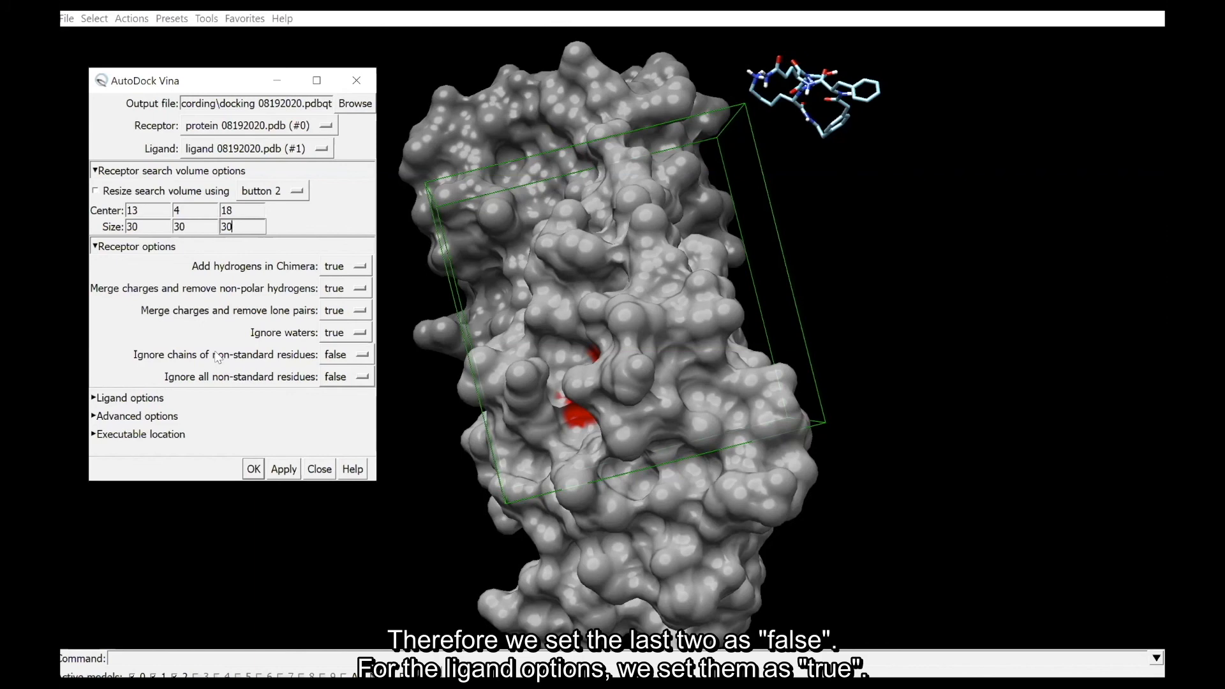
click(156, 400)
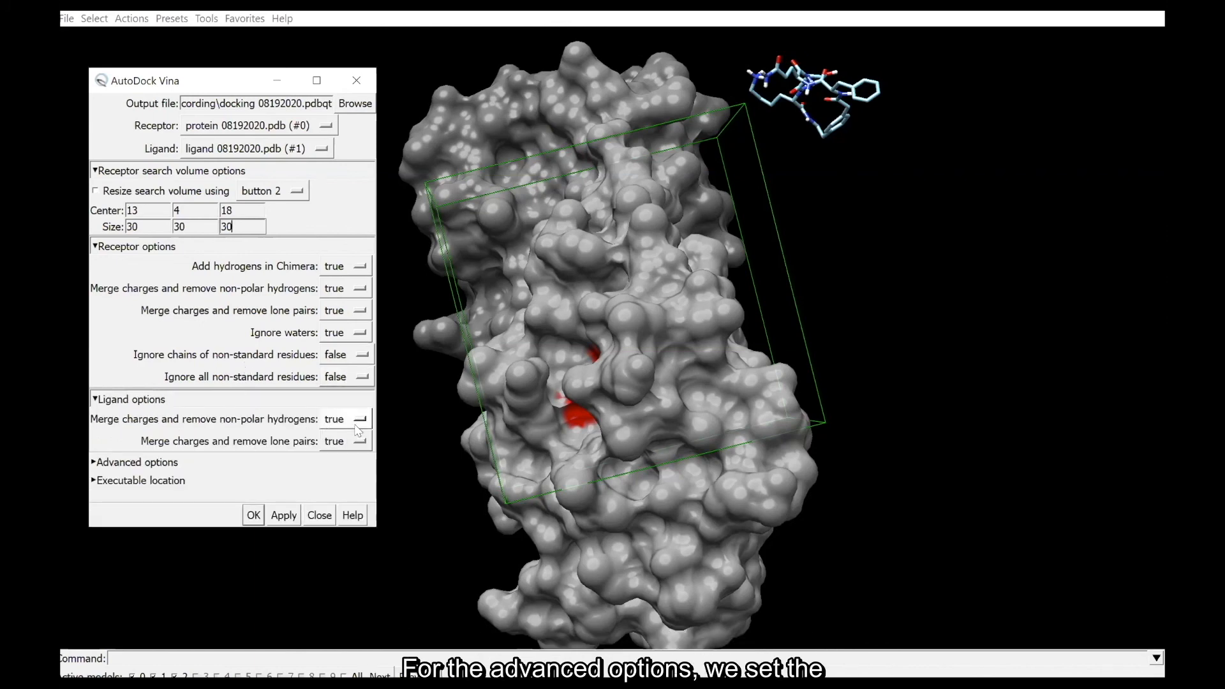
Expand the advanced options and executable location for review, and run the docking with the local vina.exe.
click(167, 465)
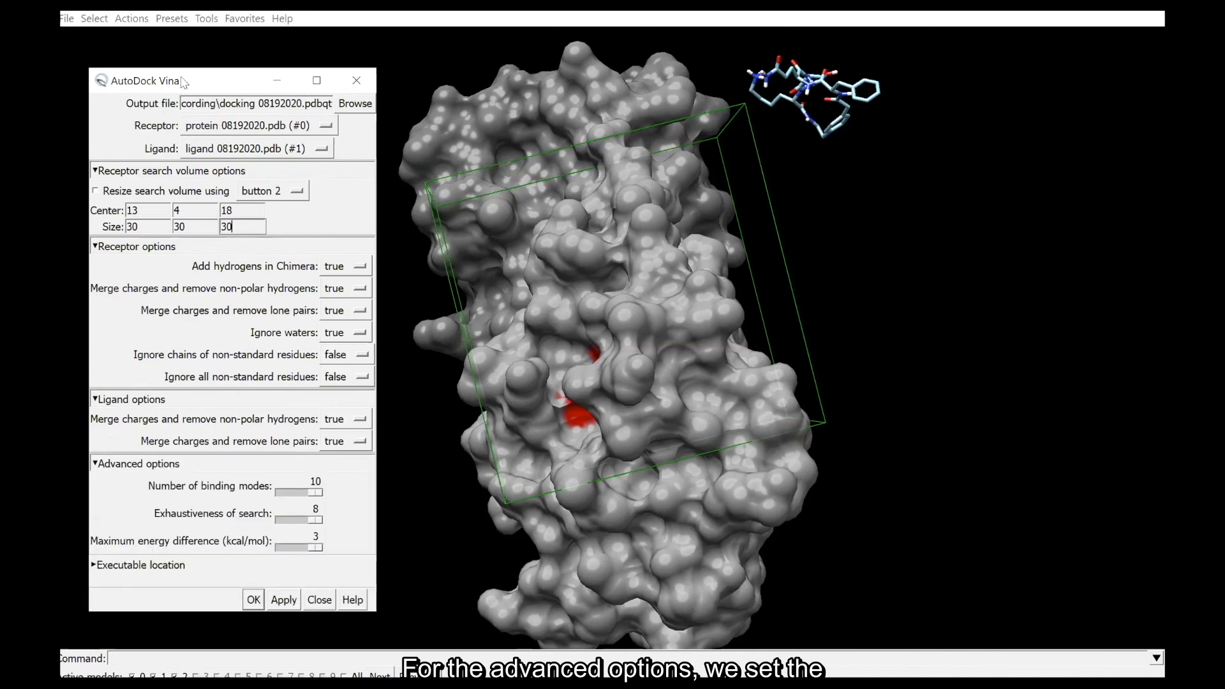
drag(182, 90, 187, 41)
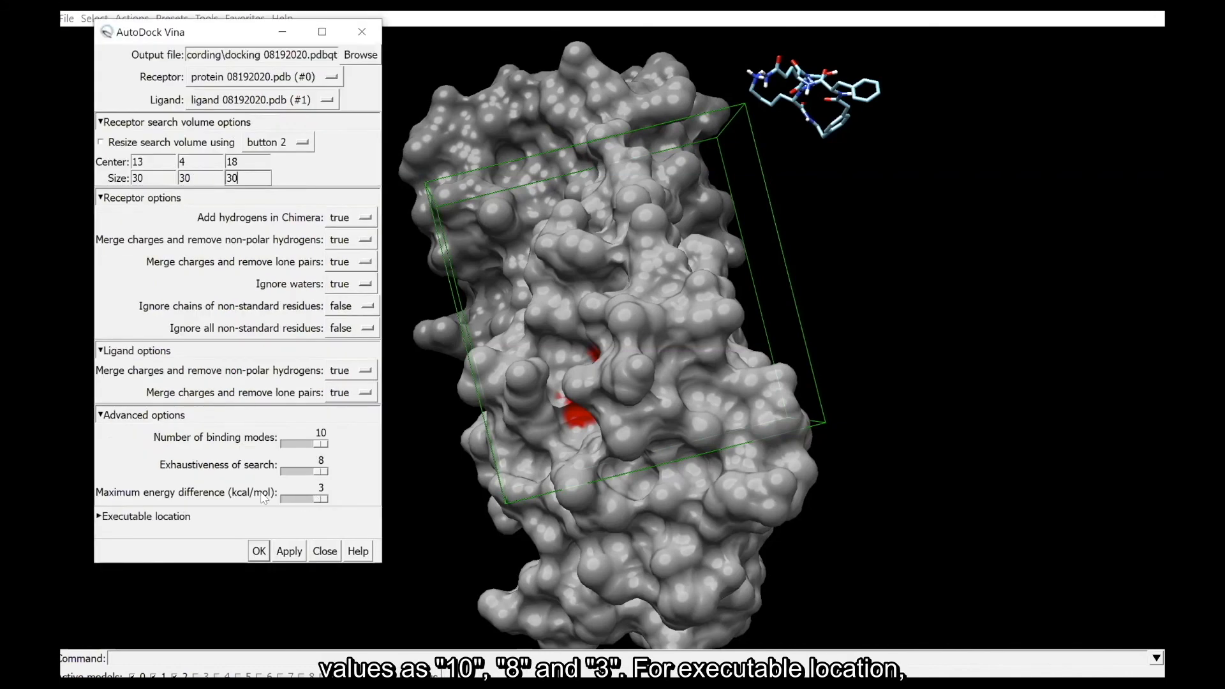
click(165, 518)
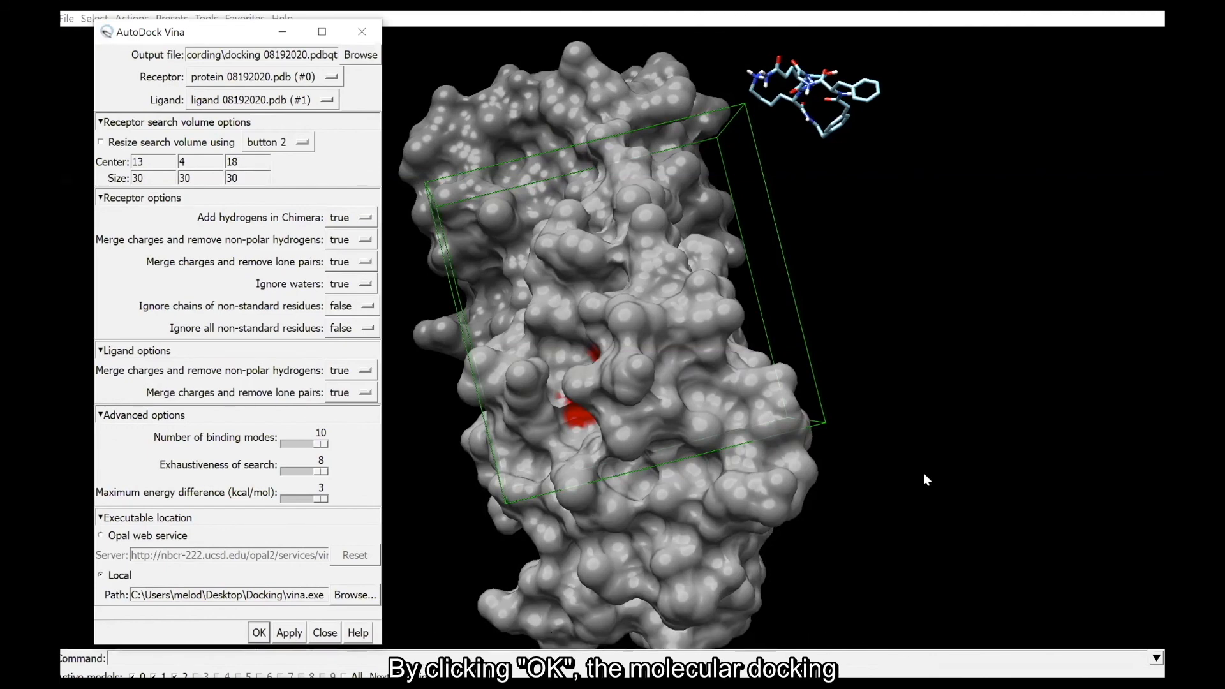
click(256, 631)
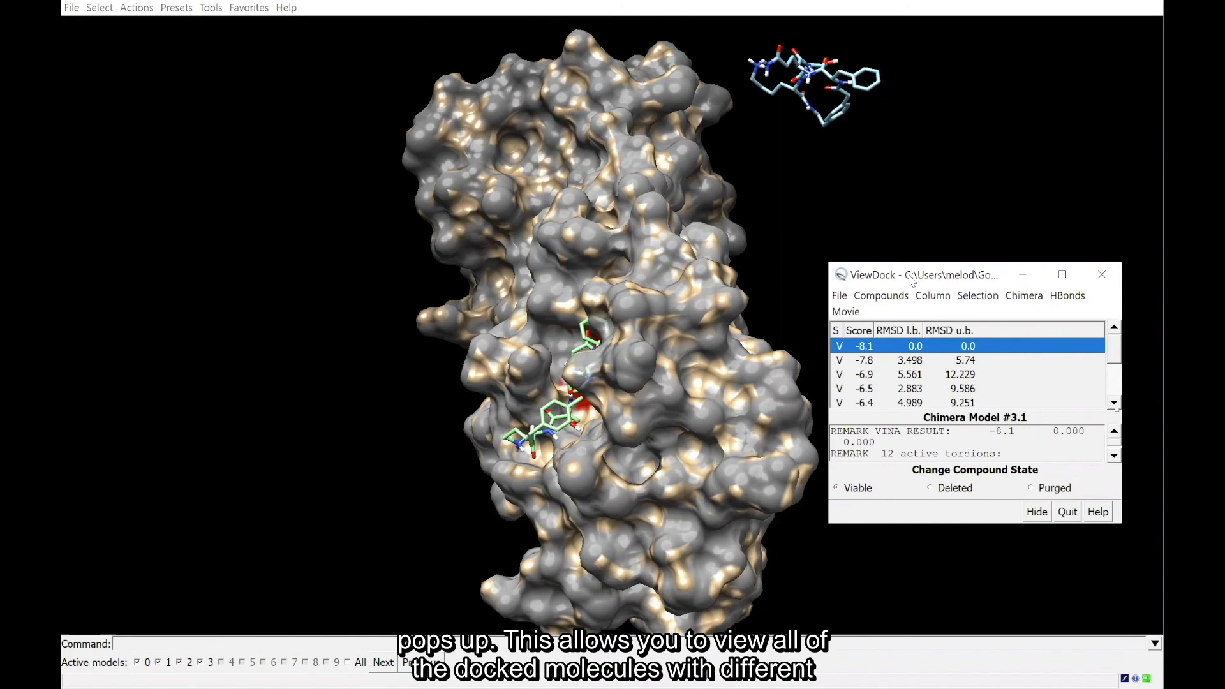
Examine the best-scored docked pose up close against the red active-site residues from several angles.
drag(911, 281, 906, 236)
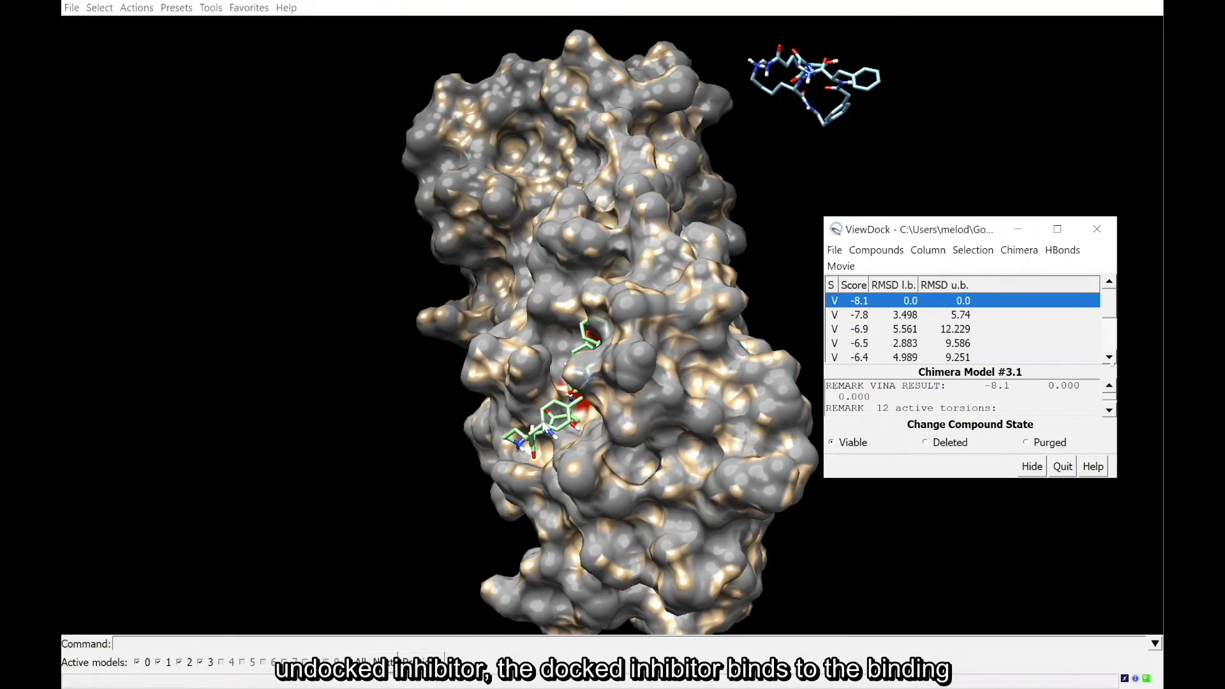
drag(694, 377, 773, 472)
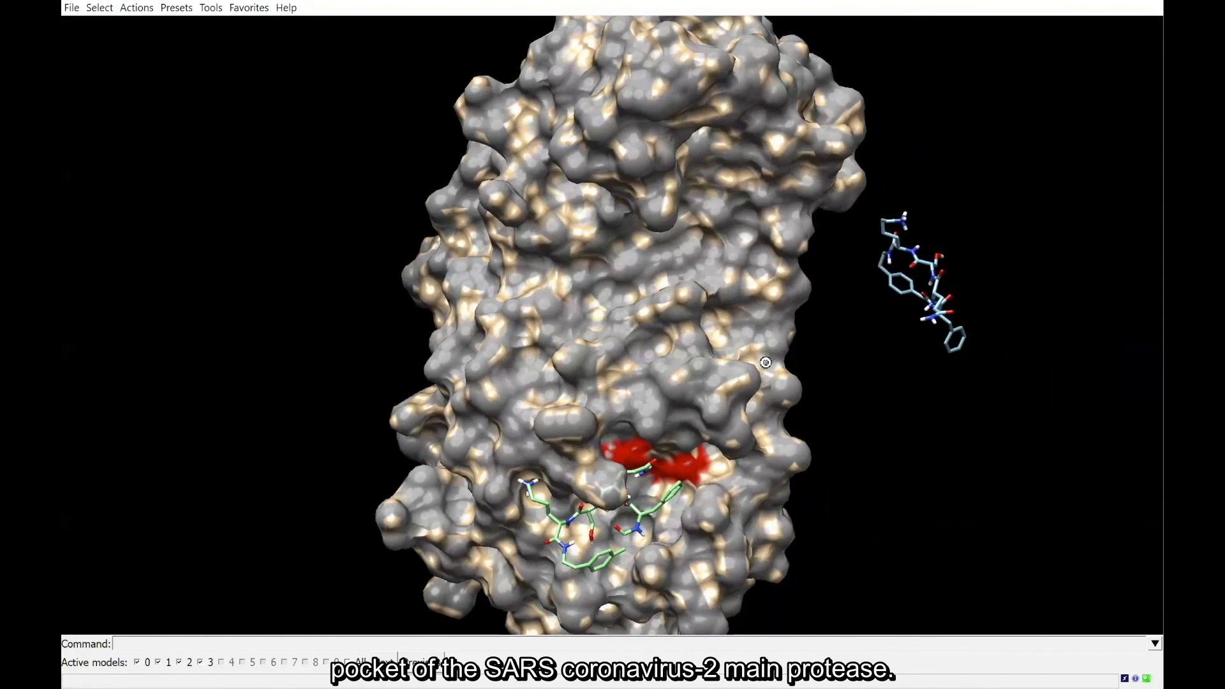
drag(728, 486, 504, 453)
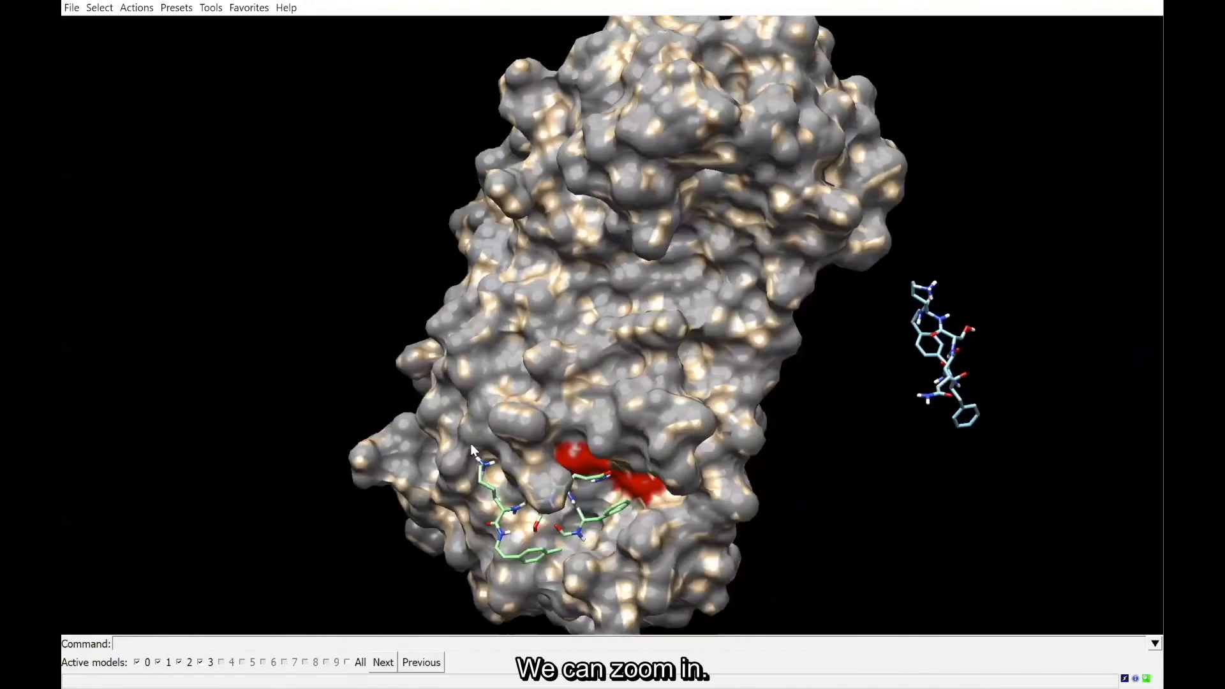
scroll(483, 442, up, 5)
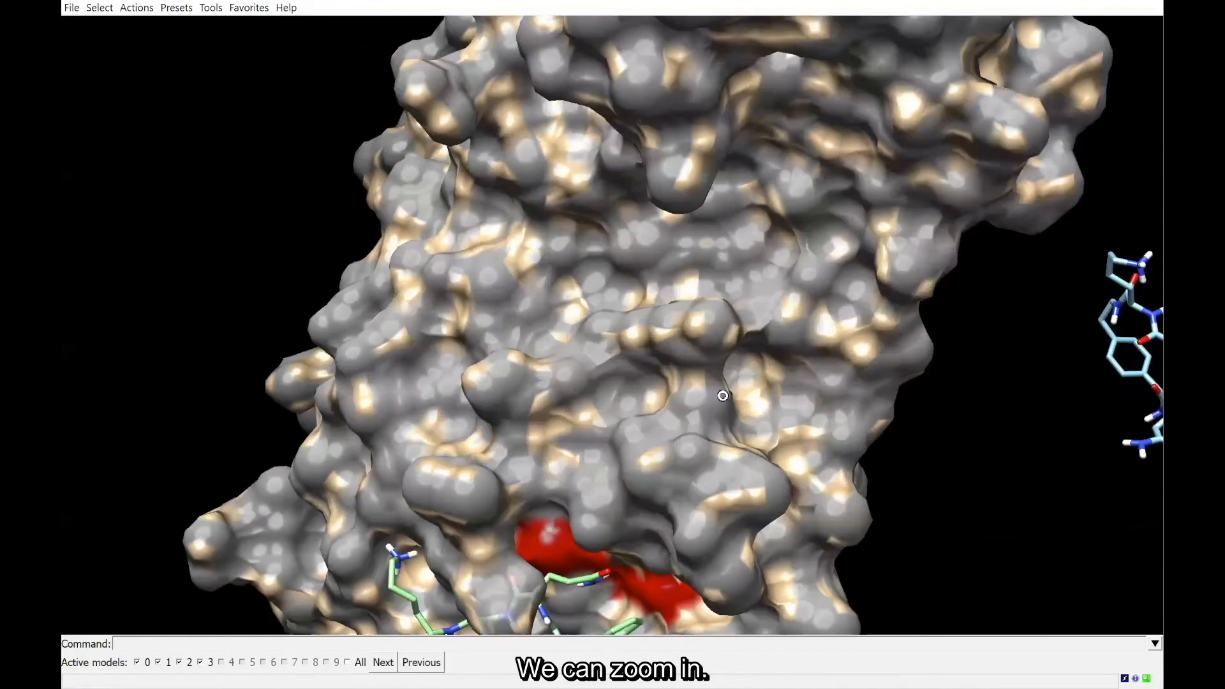
scroll(717, 434, up, 3)
middle_drag(466, 419, 438, 281)
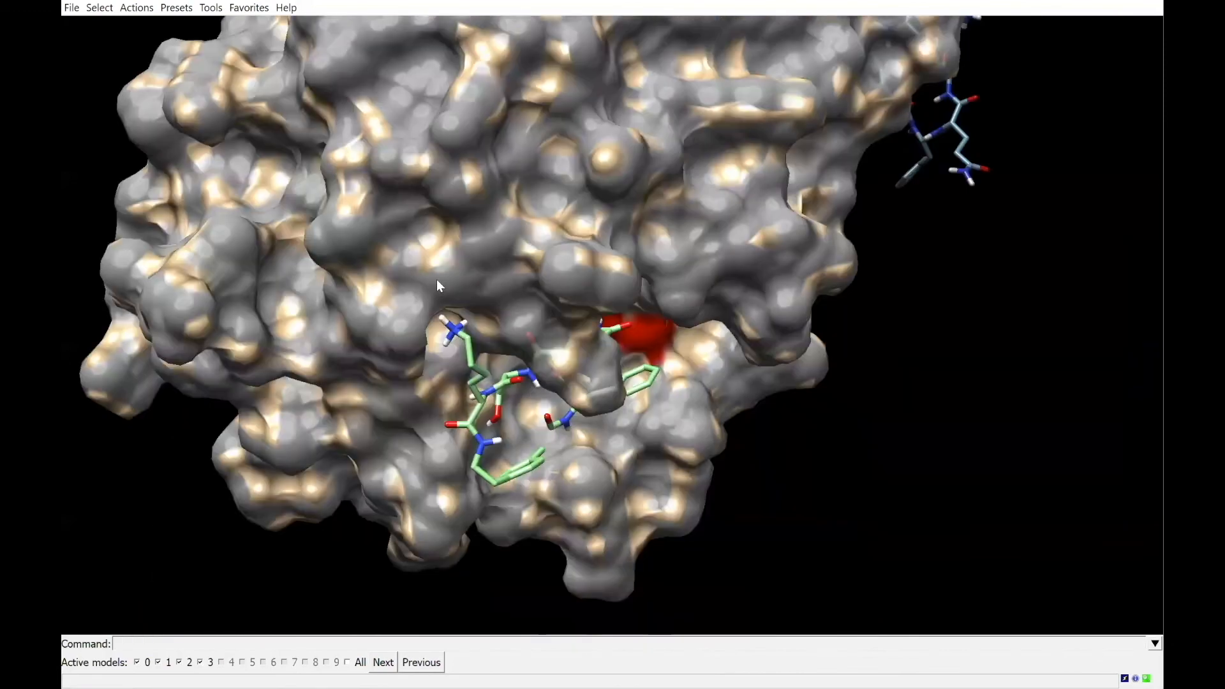
drag(754, 247, 394, 238)
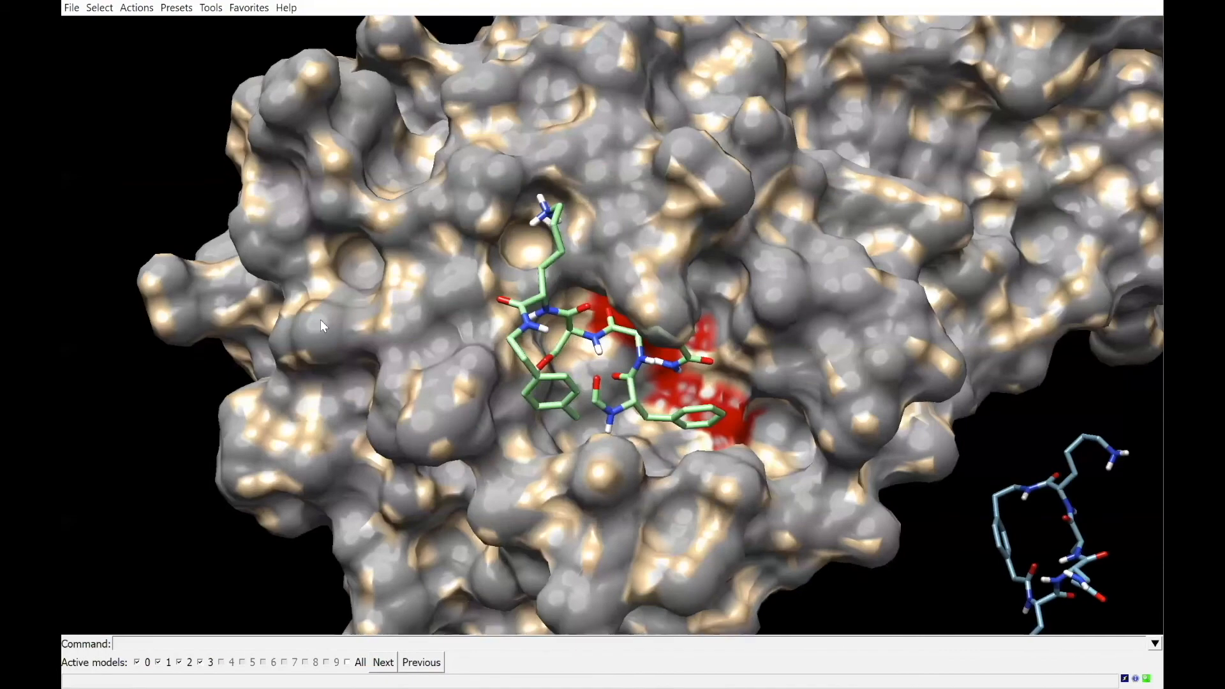
drag(324, 326, 774, 296)
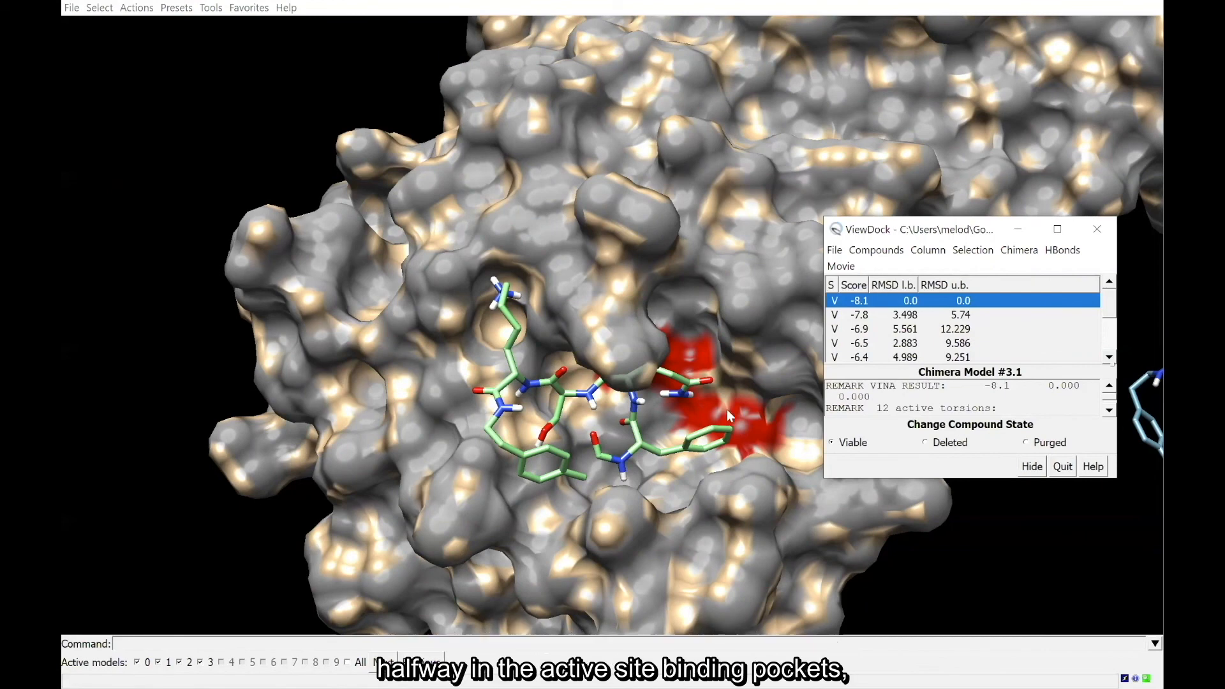
scroll(552, 455, up, 1)
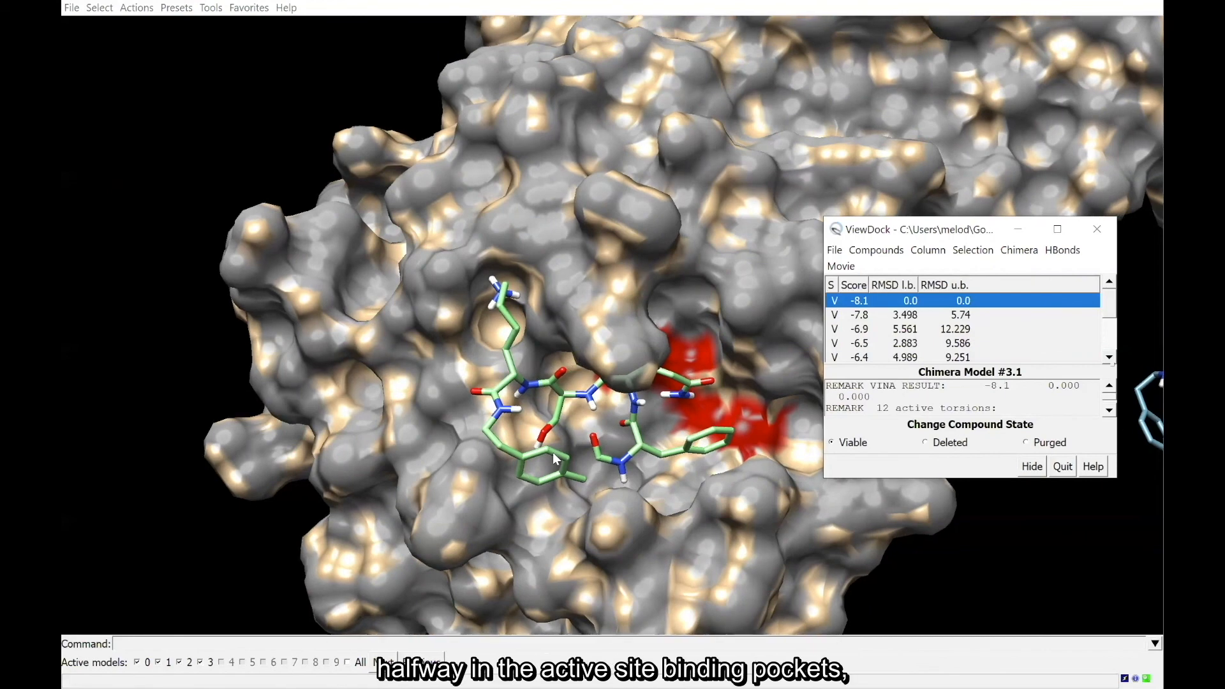
scroll(891, 348, down, 1)
scroll(892, 344, up, 1)
Display the second-ranked docked pose, model 3.2, and inspect how it sits in the active site.
click(905, 315)
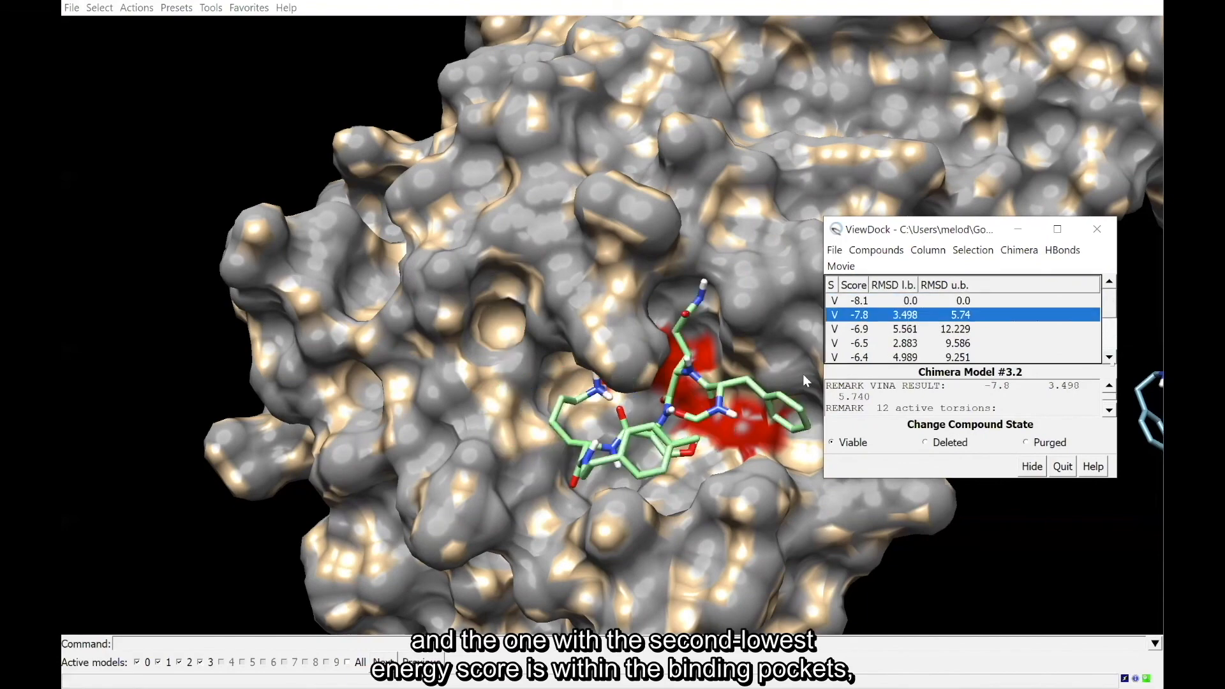
drag(745, 391, 681, 364)
scroll(680, 359, up, 2)
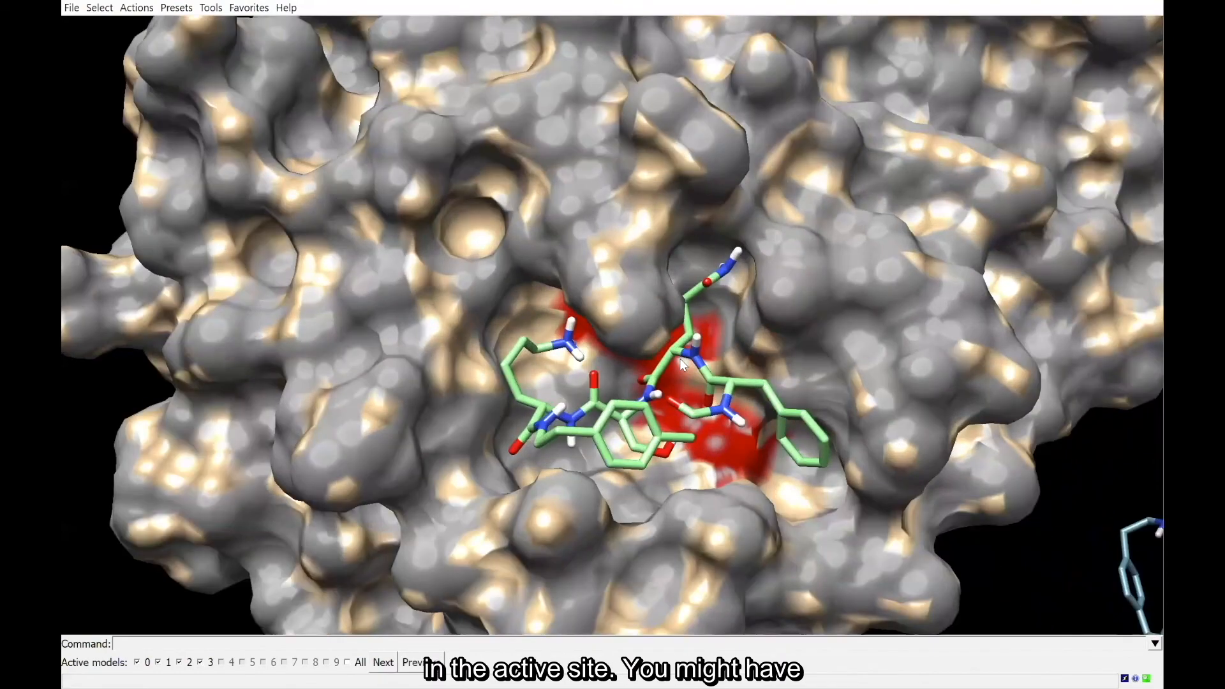
drag(843, 330, 795, 421)
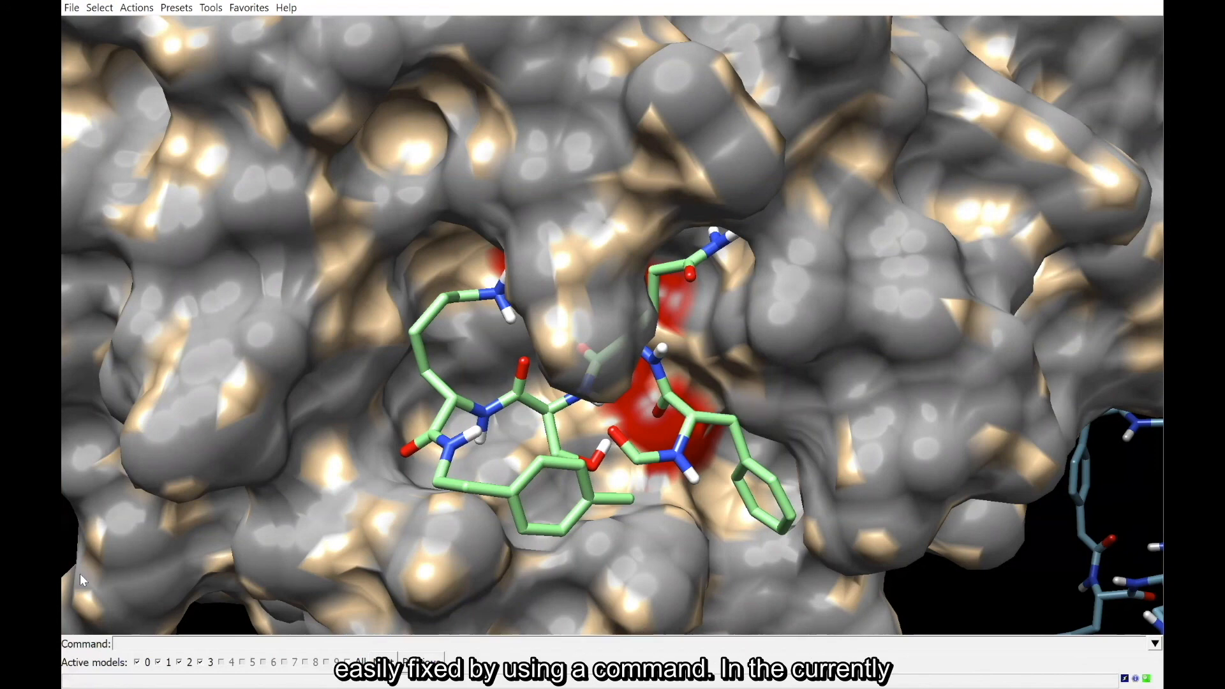
Restore the missing C-C bond in the second-ranked docked ligand by running the command bond #3.2:304@c:309@c1.
click(136, 643)
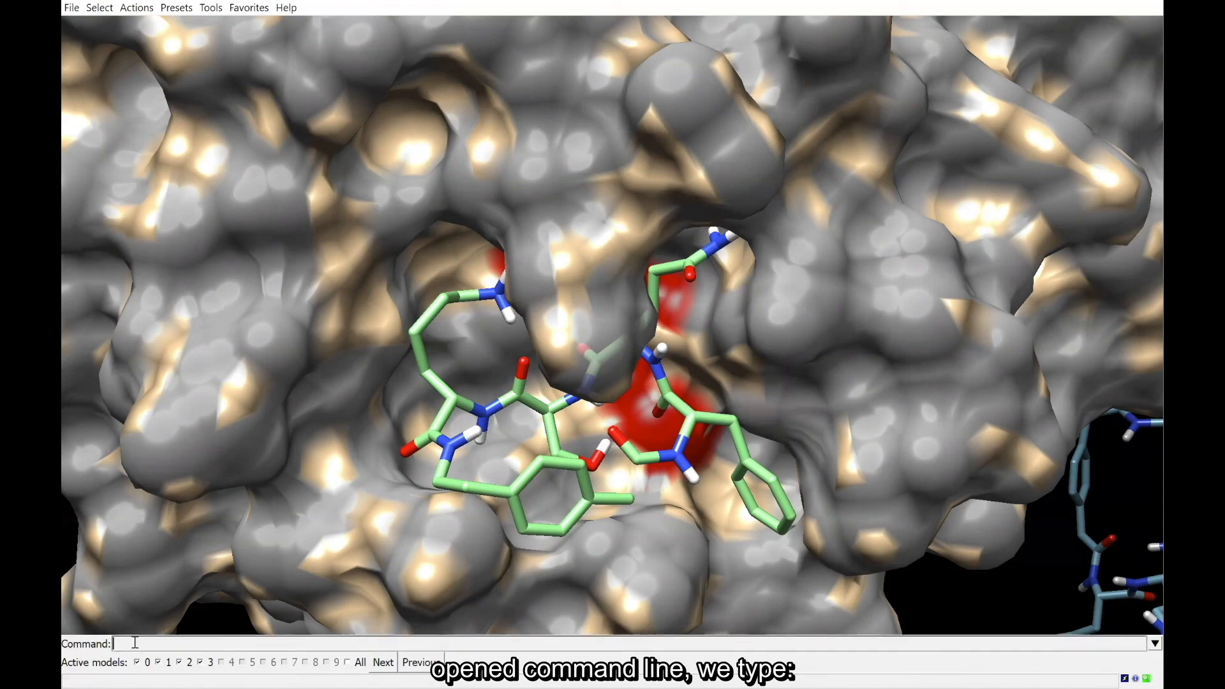
text(bond)
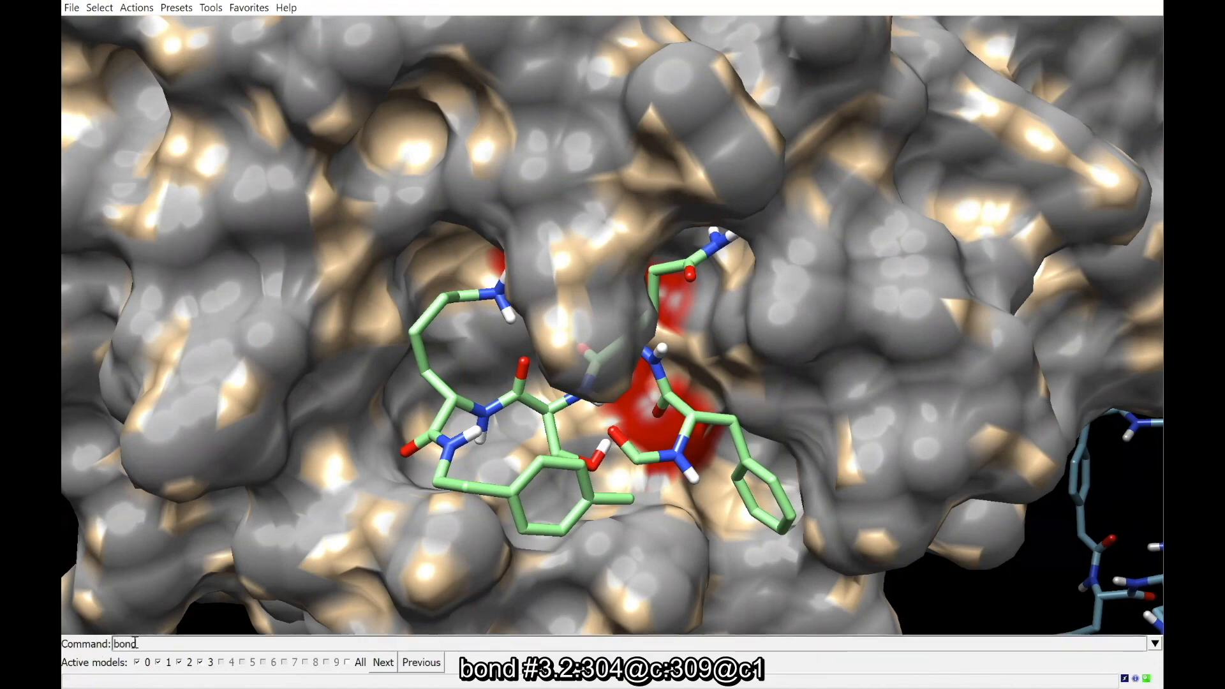
text( #3.2:304@c)
text(:309)
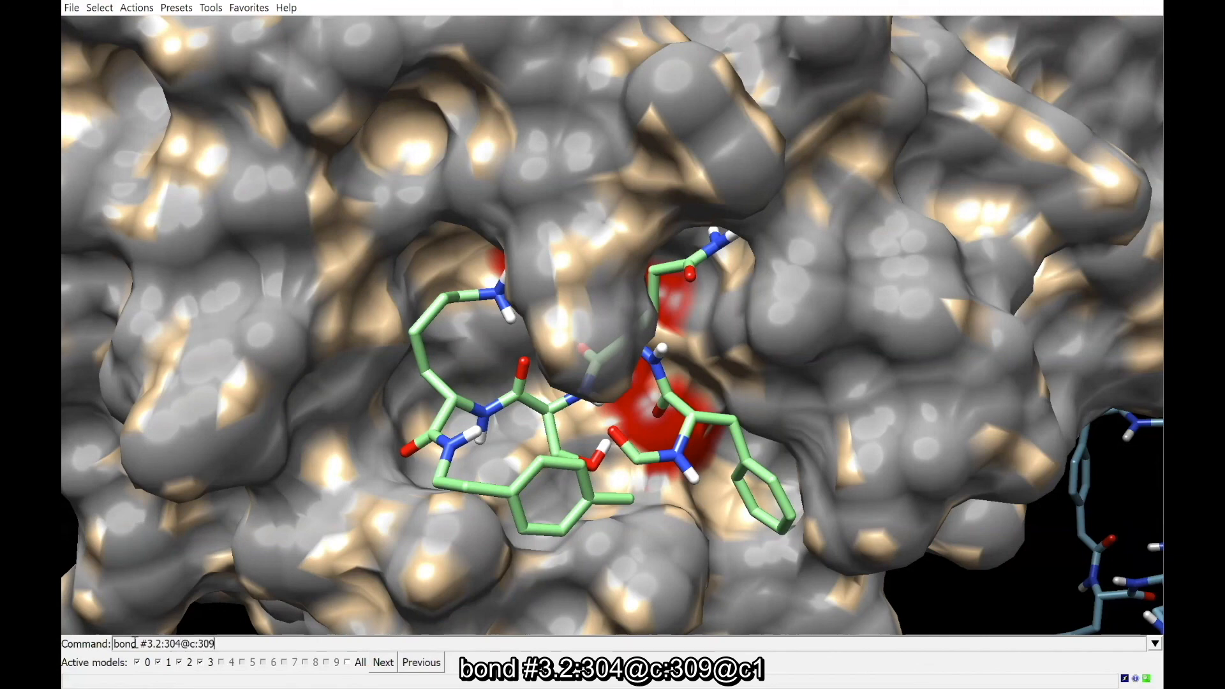
text(@c1)
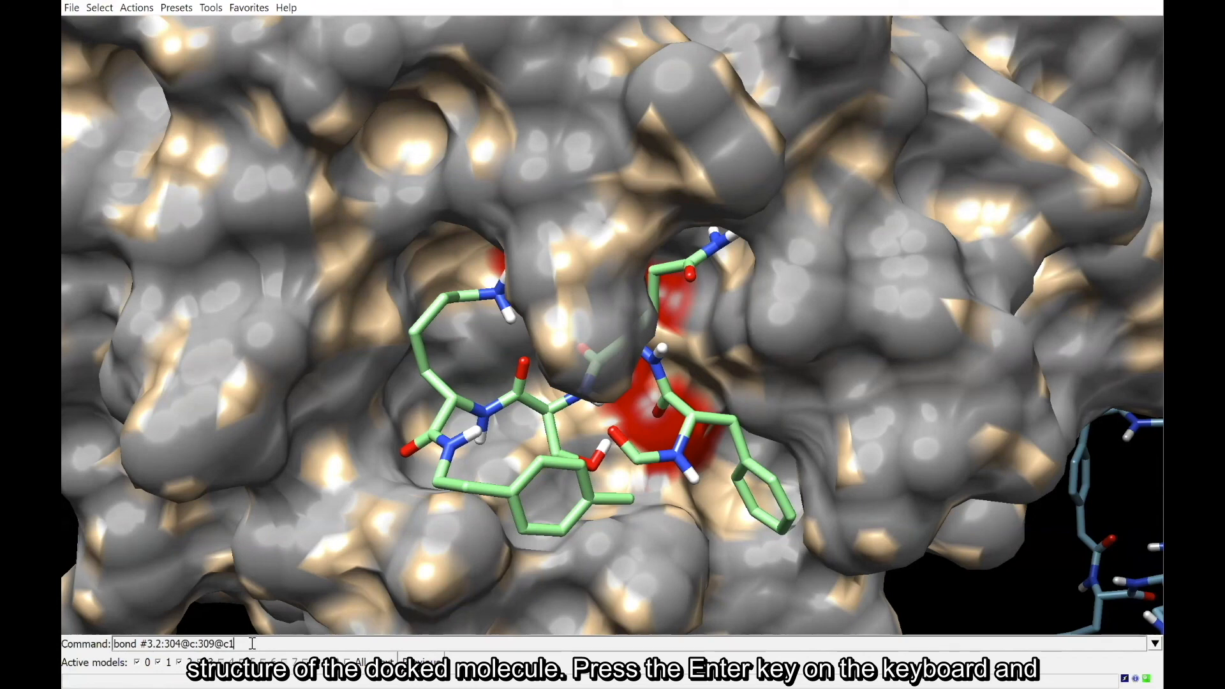
key(Return)
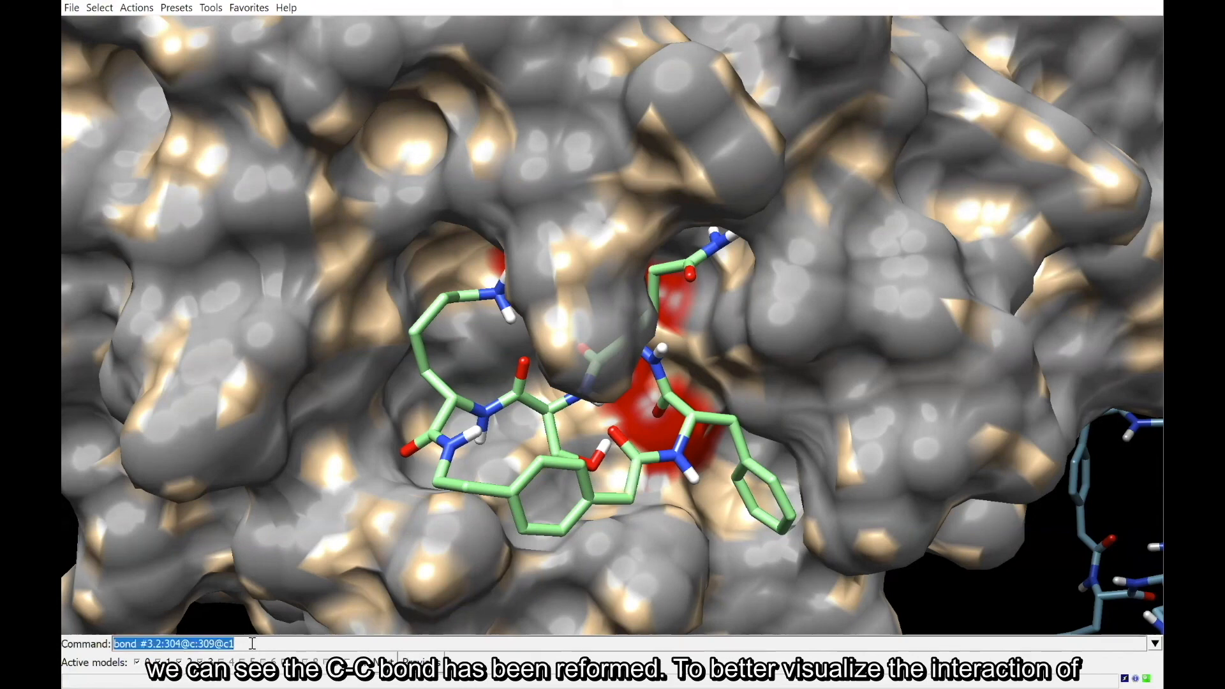
mouse_move(631, 477)
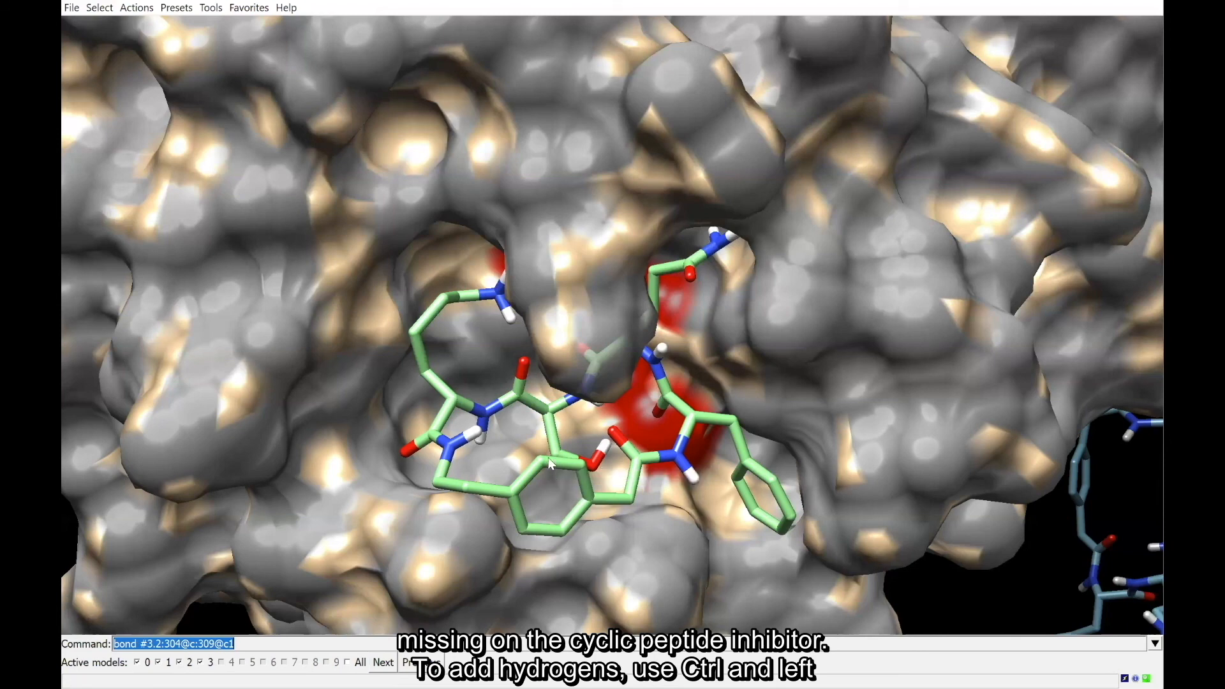
Select the whole docked cyclic peptide, add hydrogens only to Docked ligand 08192020.pdb (#3.2), and clear the selection.
ctrl+click(555, 438)
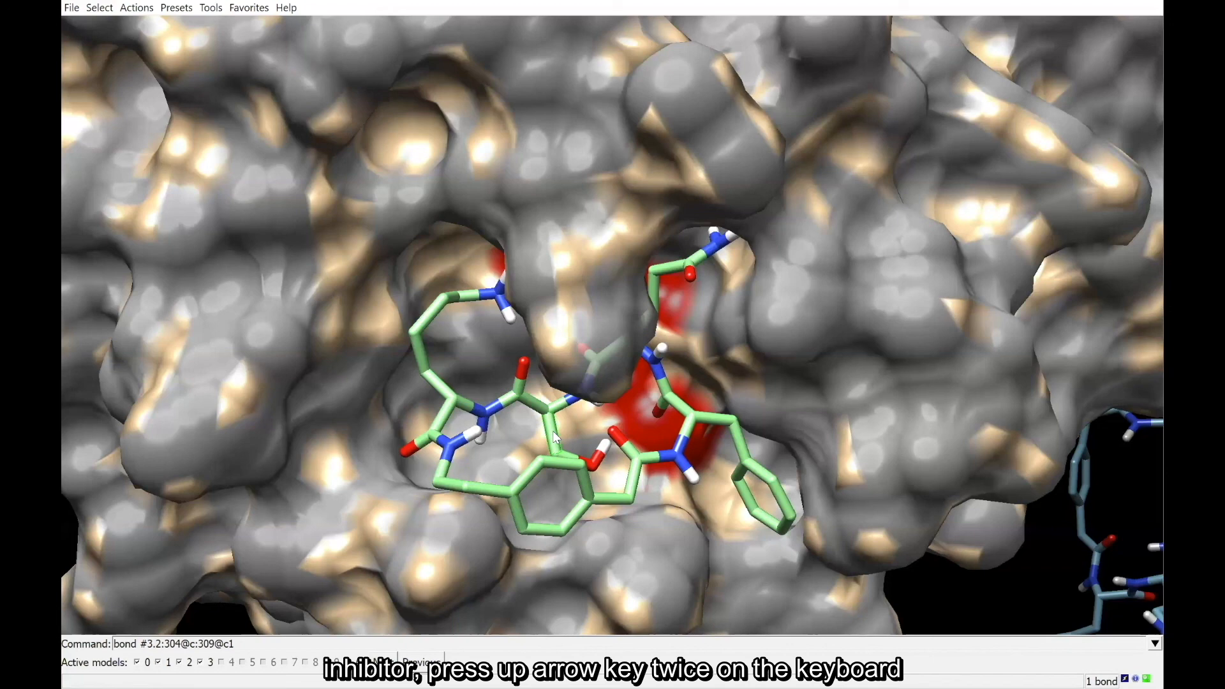
key(Up)
key(Up)
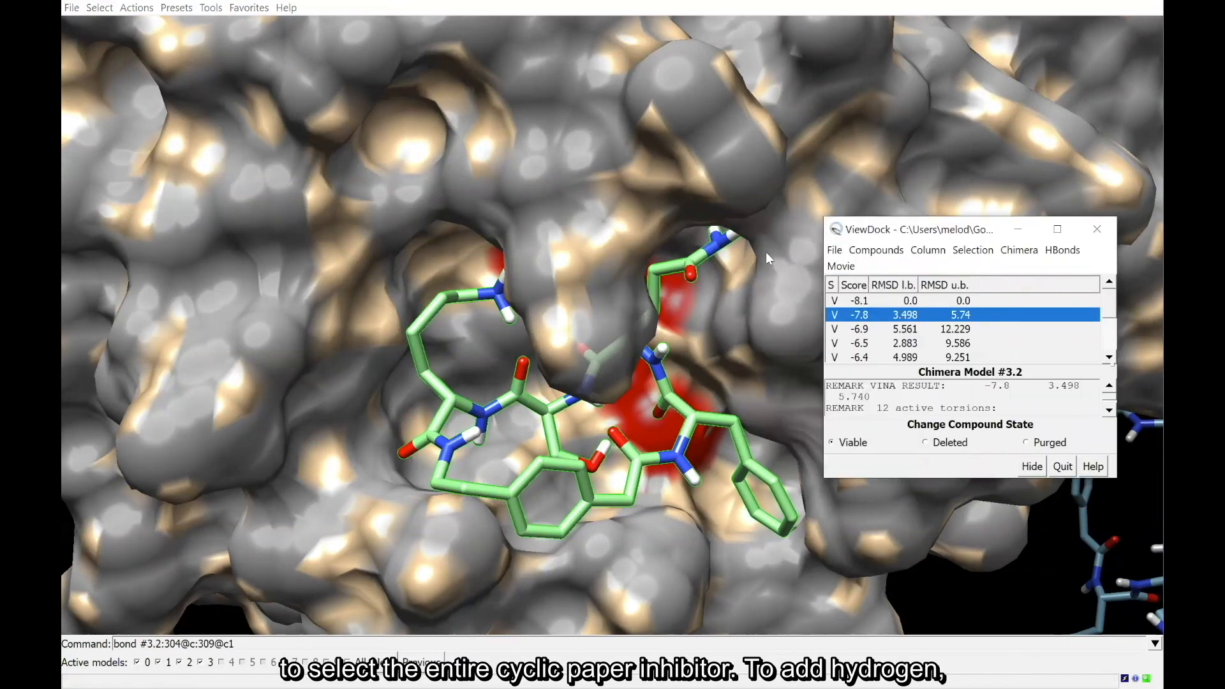
click(211, 7)
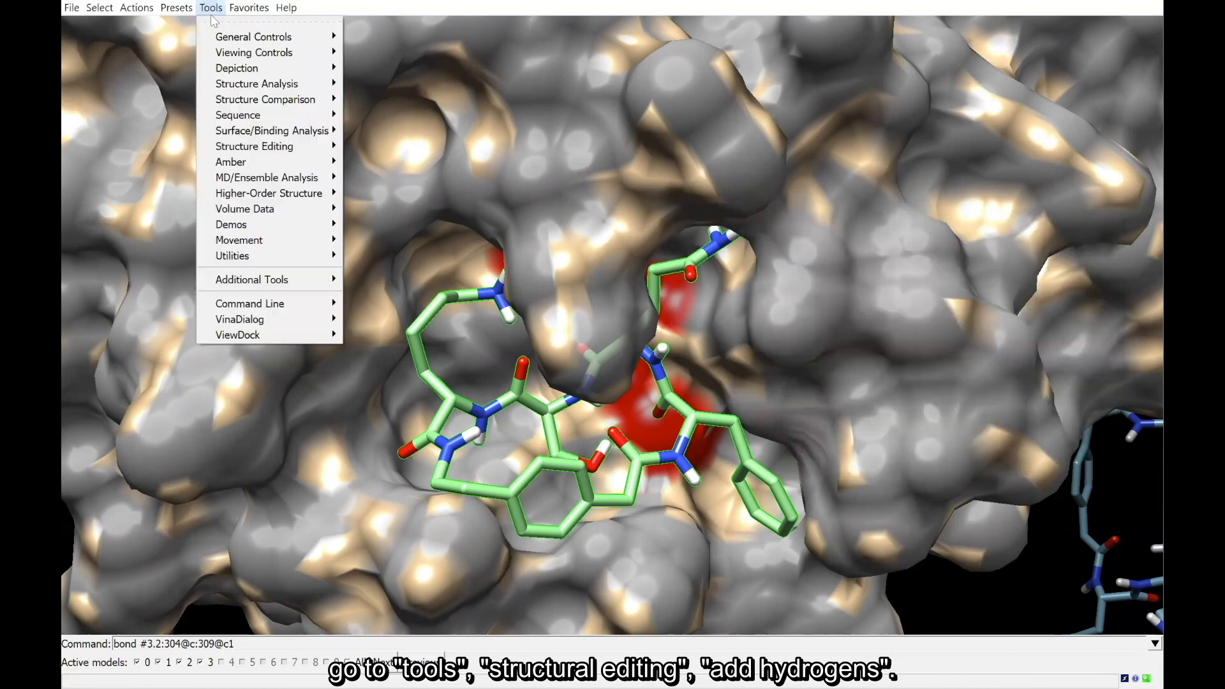
mouse_move(336, 152)
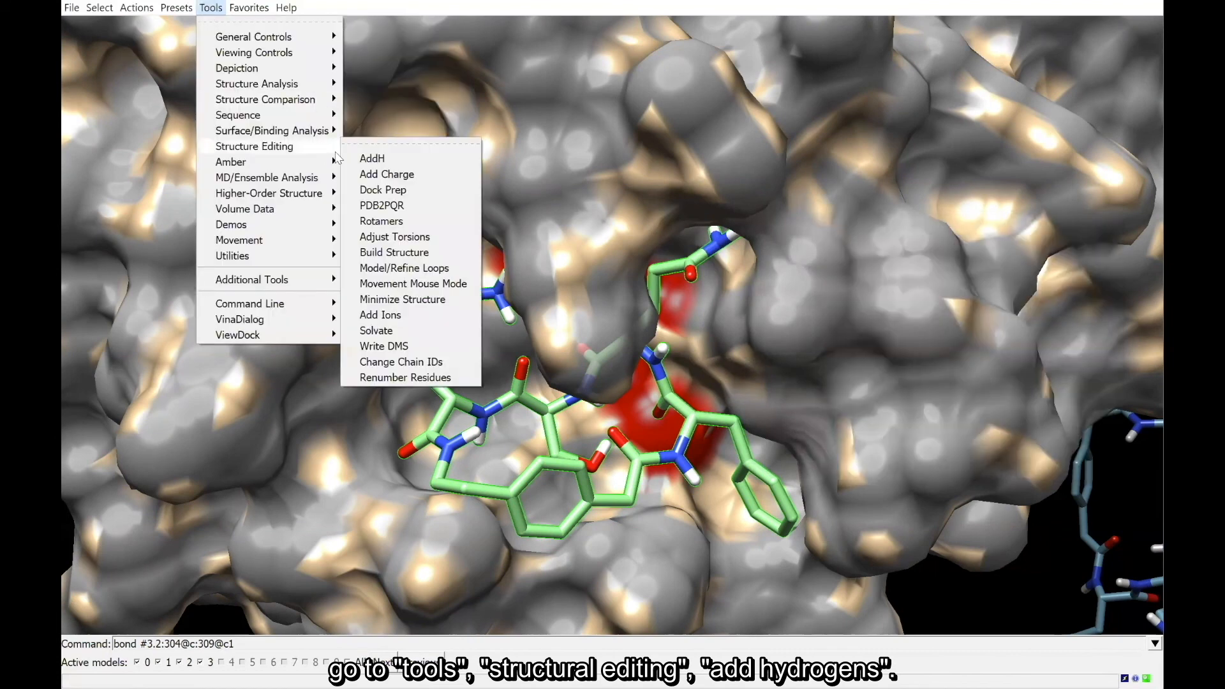
click(374, 159)
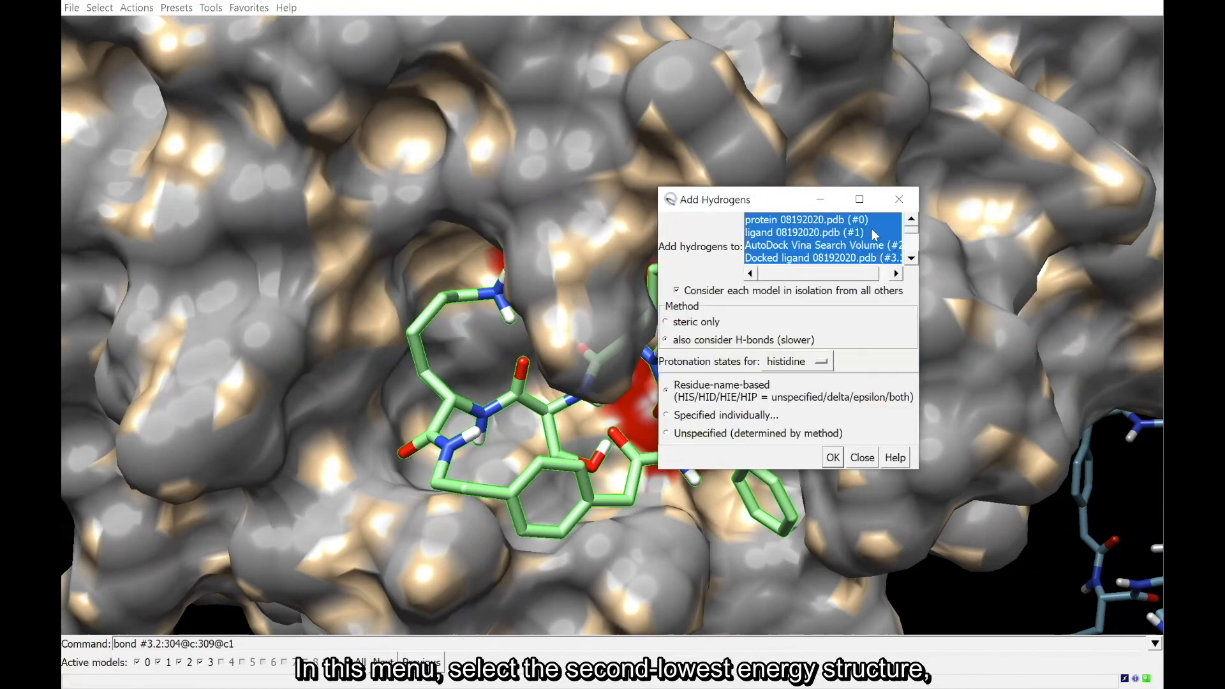
click(912, 258)
click(912, 259)
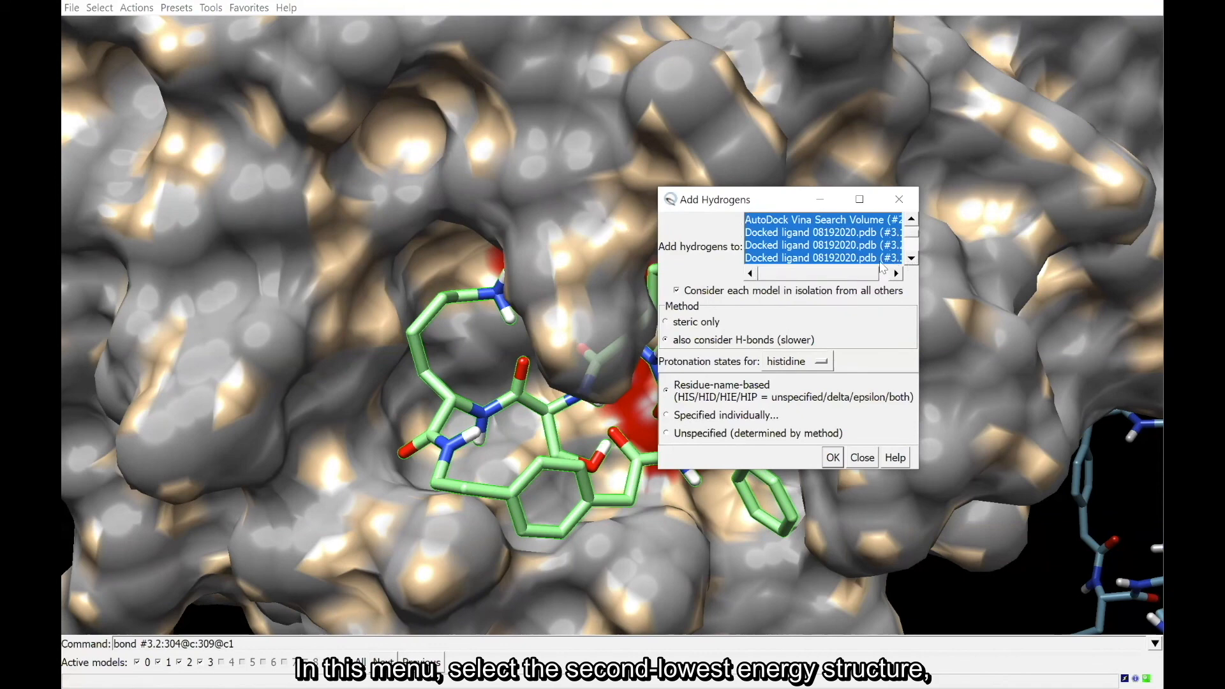
click(808, 247)
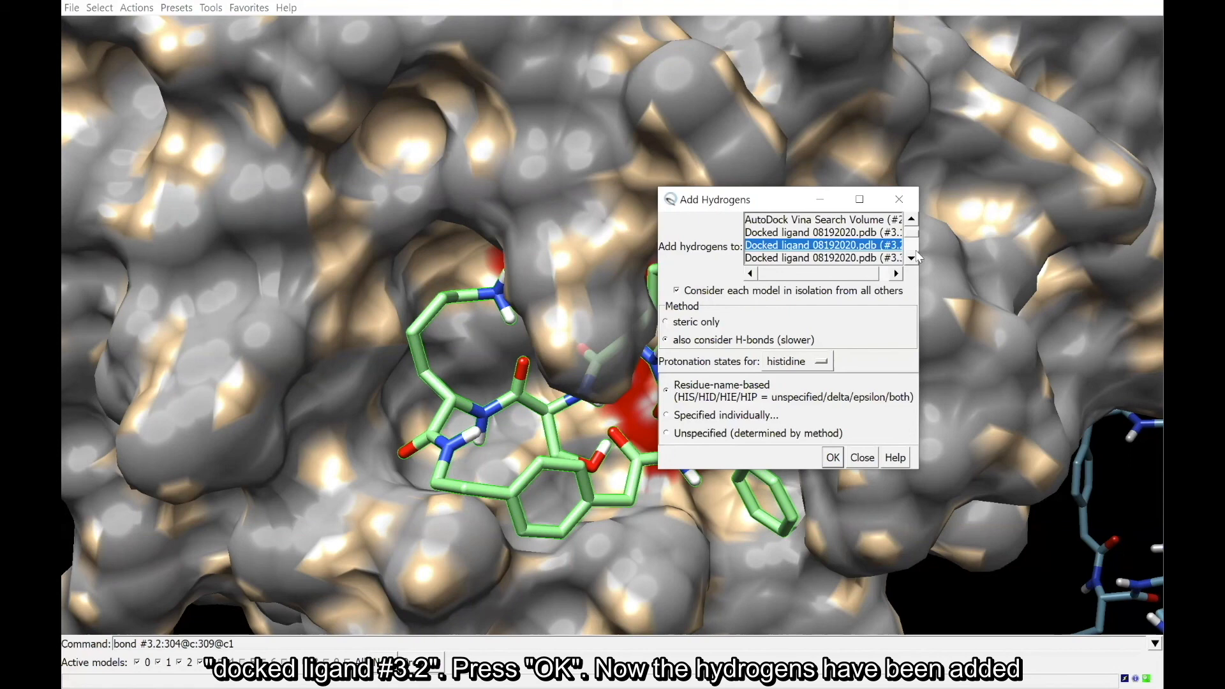
drag(918, 247, 962, 250)
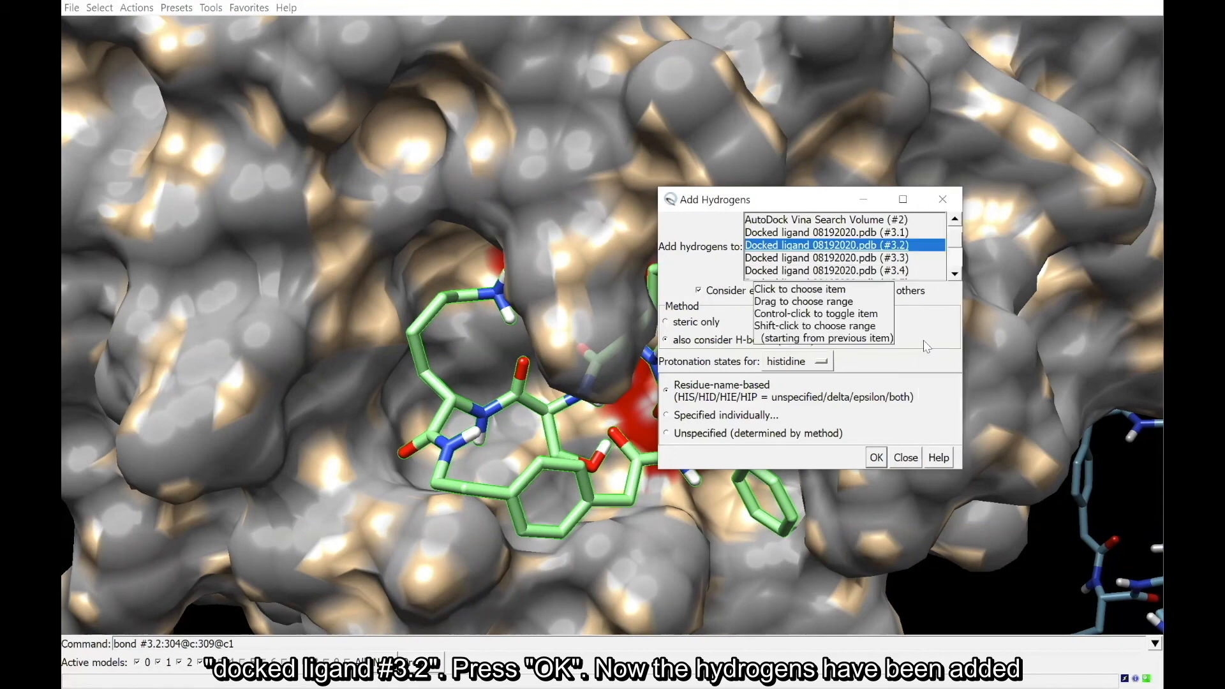
click(872, 458)
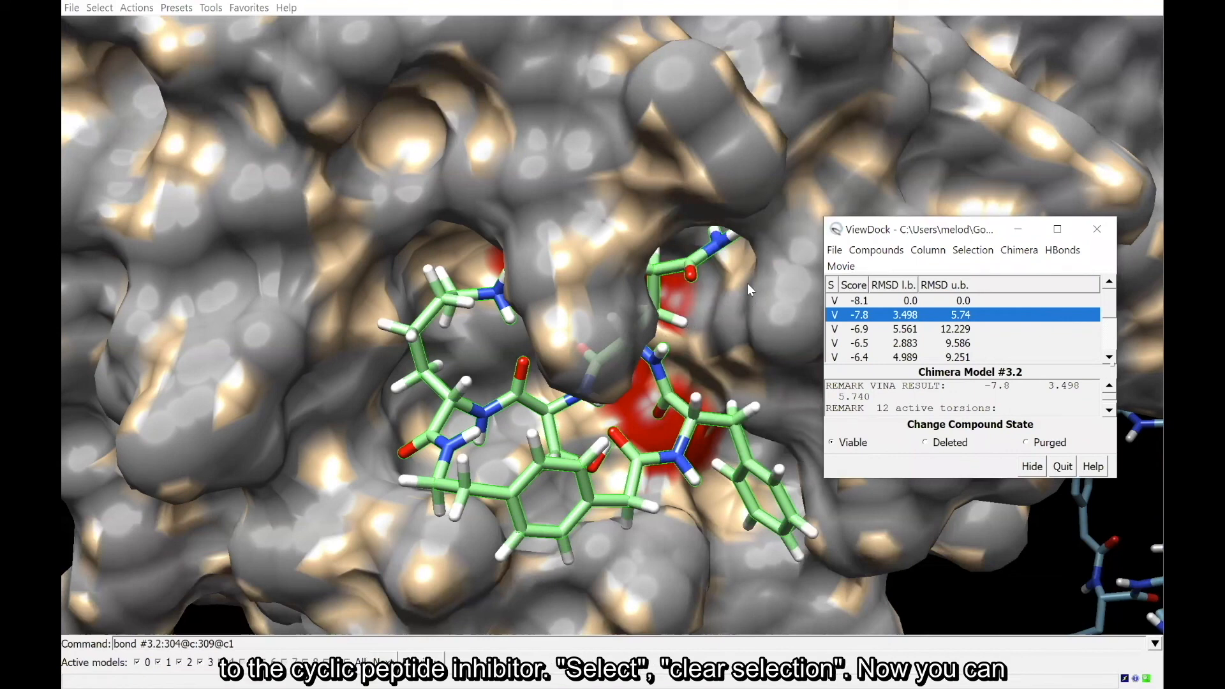
click(100, 9)
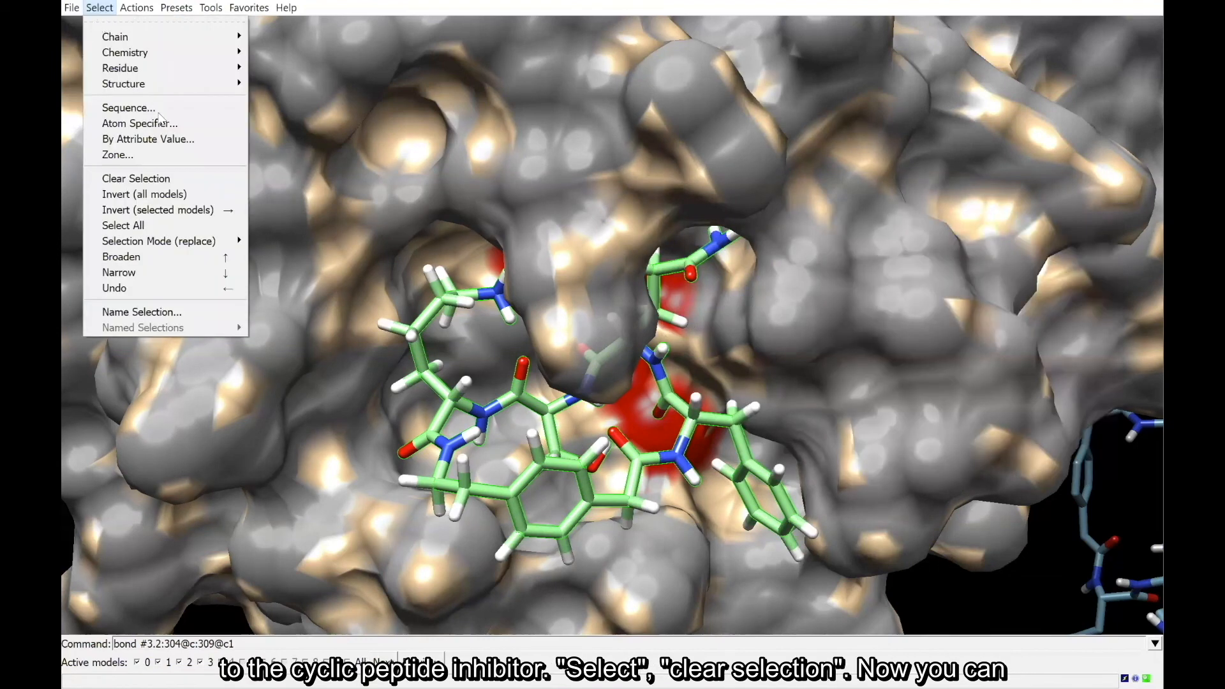
click(136, 179)
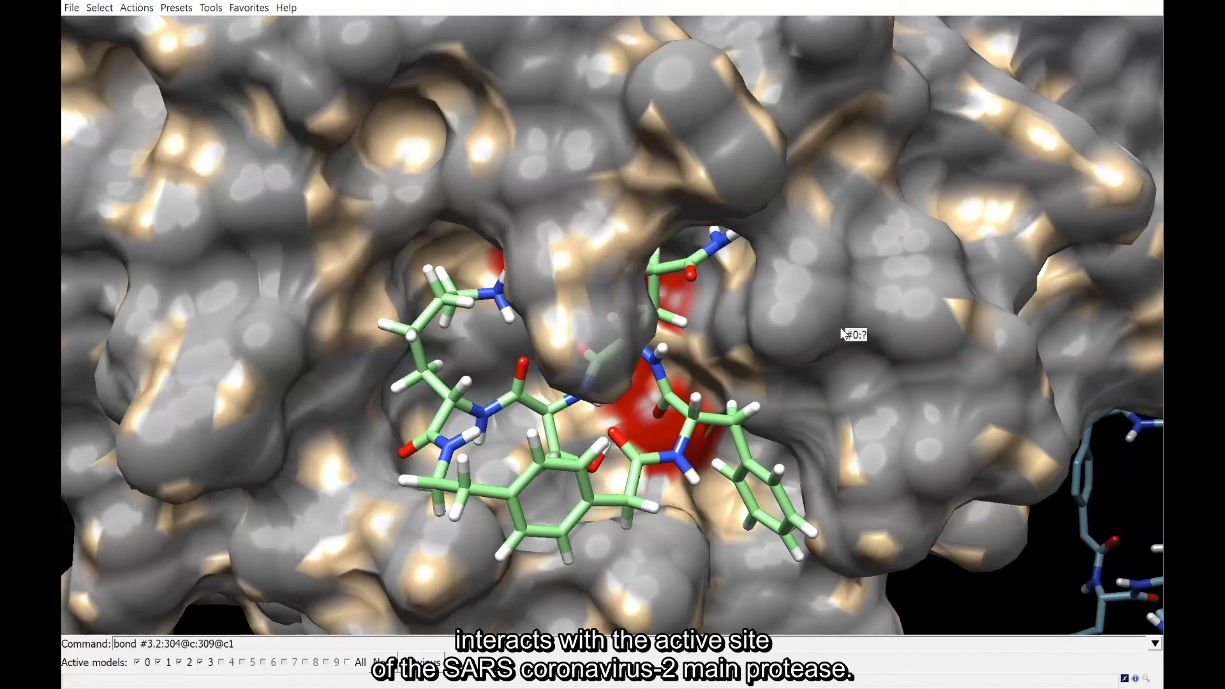
Select the entire undocked ligand, model #1, beside the protein and hide its atoms and bonds.
drag(867, 309, 1112, 486)
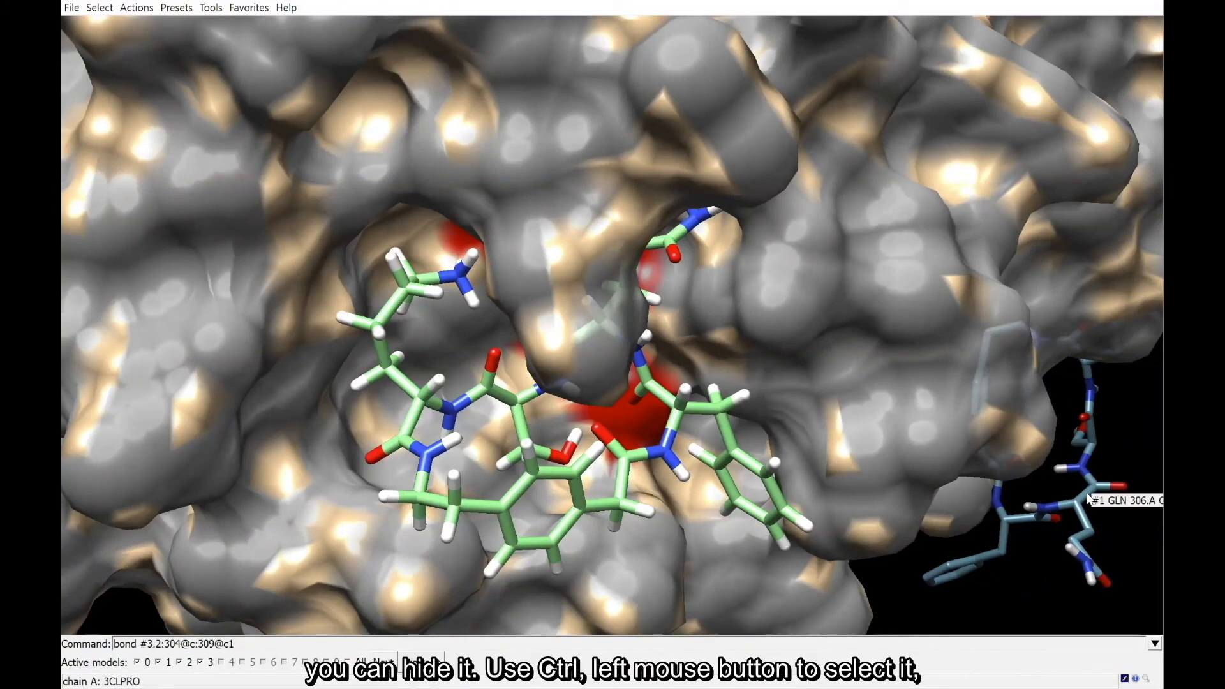
ctrl+click(1088, 498)
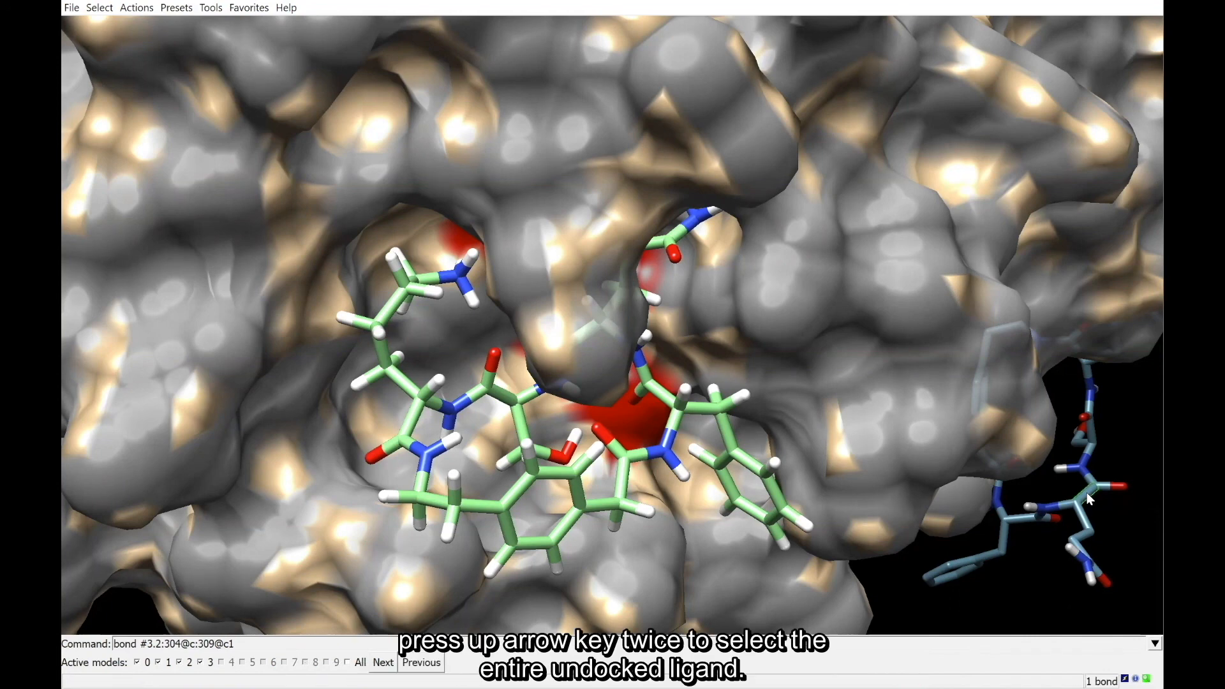
key(Up)
key(Up)
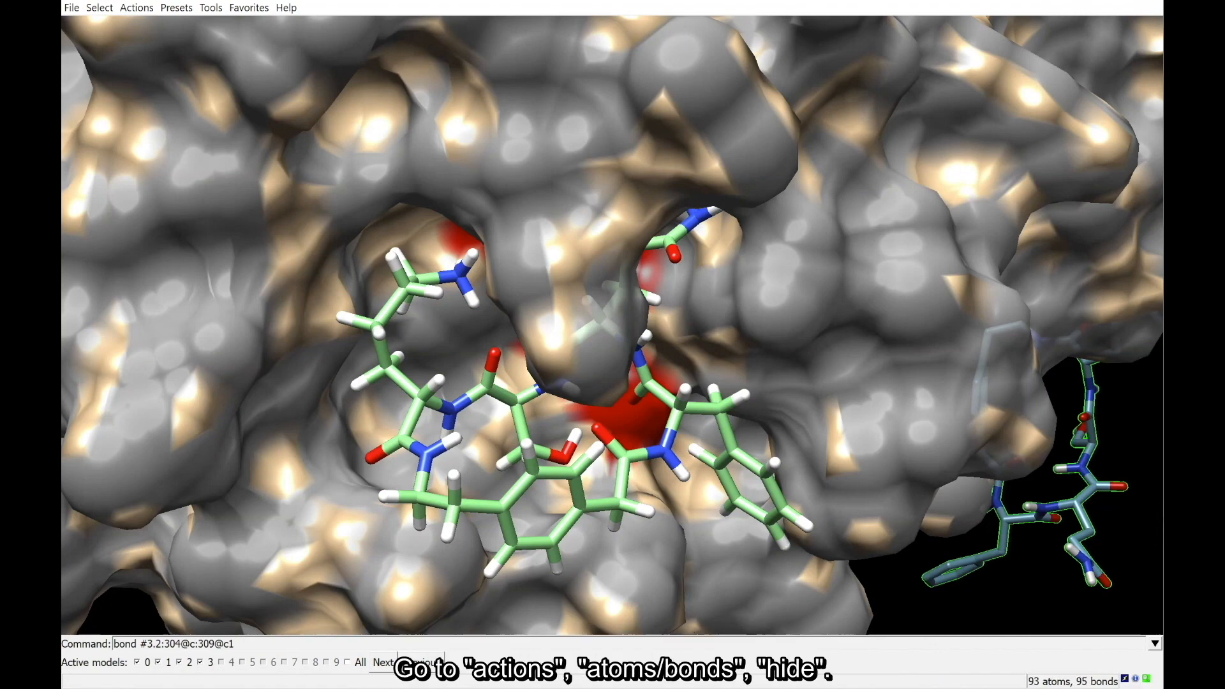
click(148, 9)
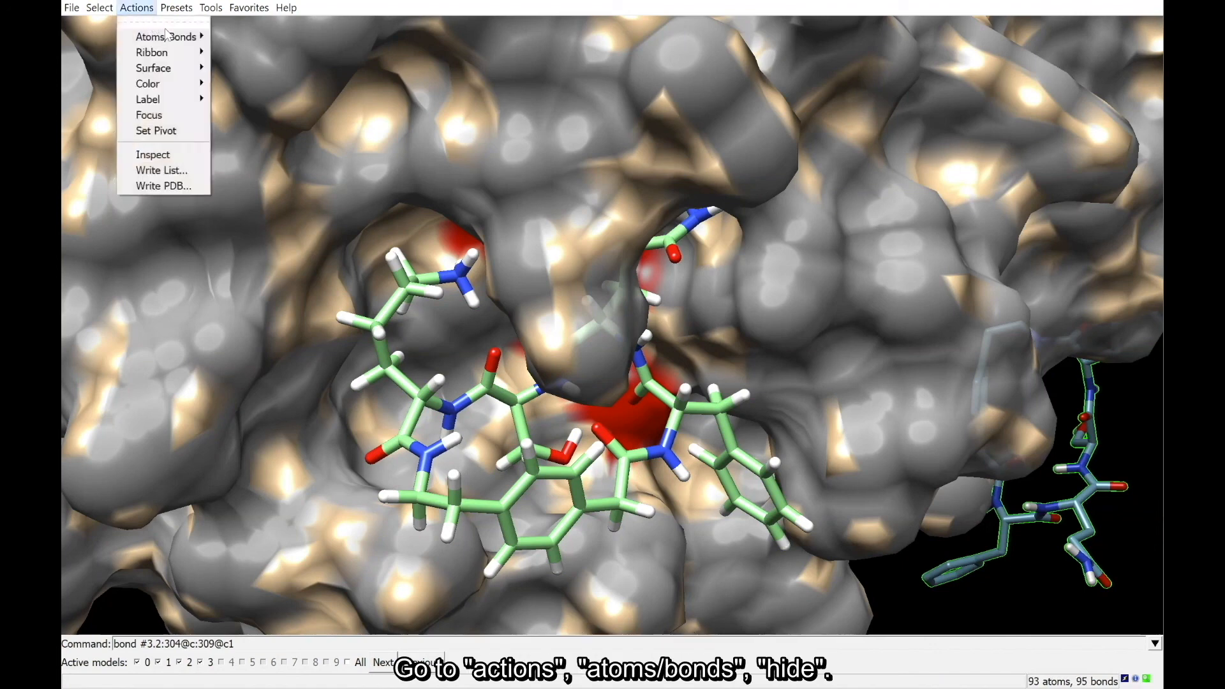
mouse_move(186, 40)
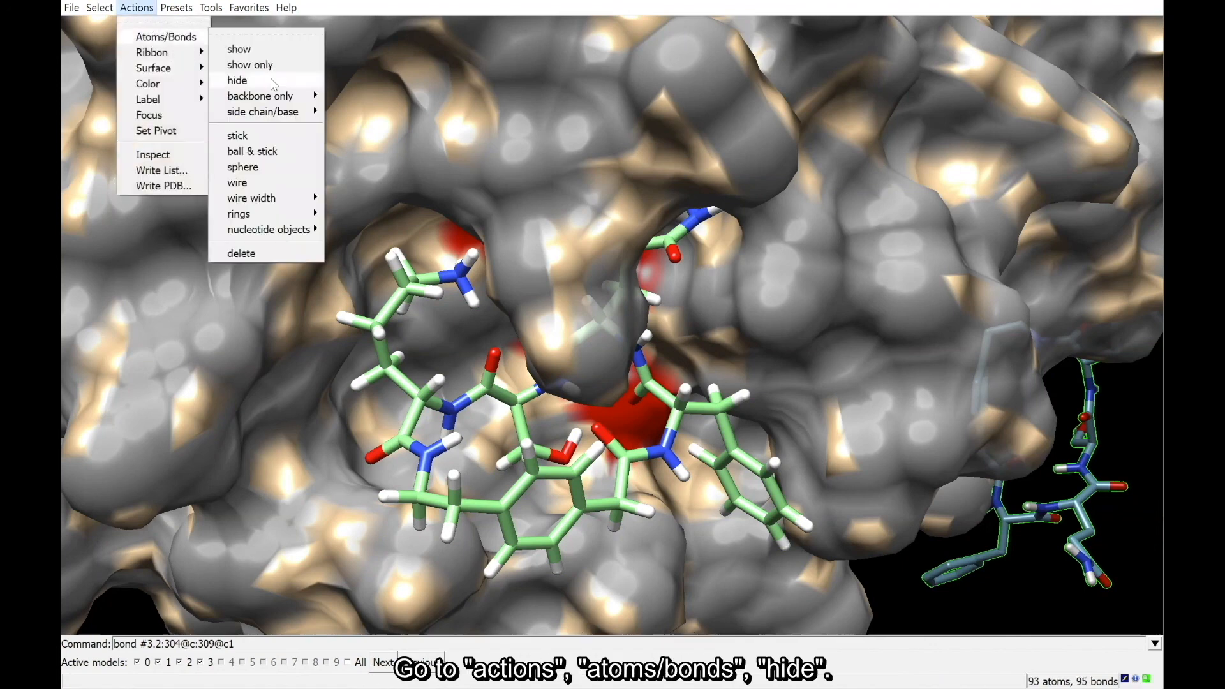
click(275, 80)
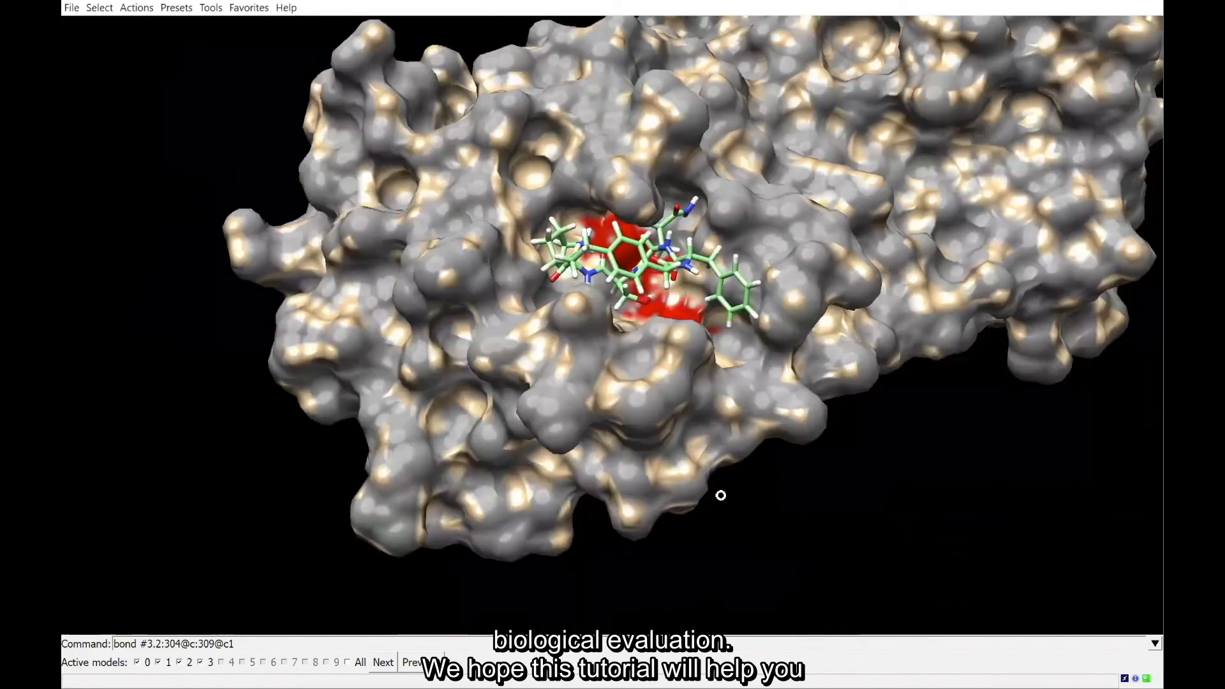
drag(721, 495, 963, 436)
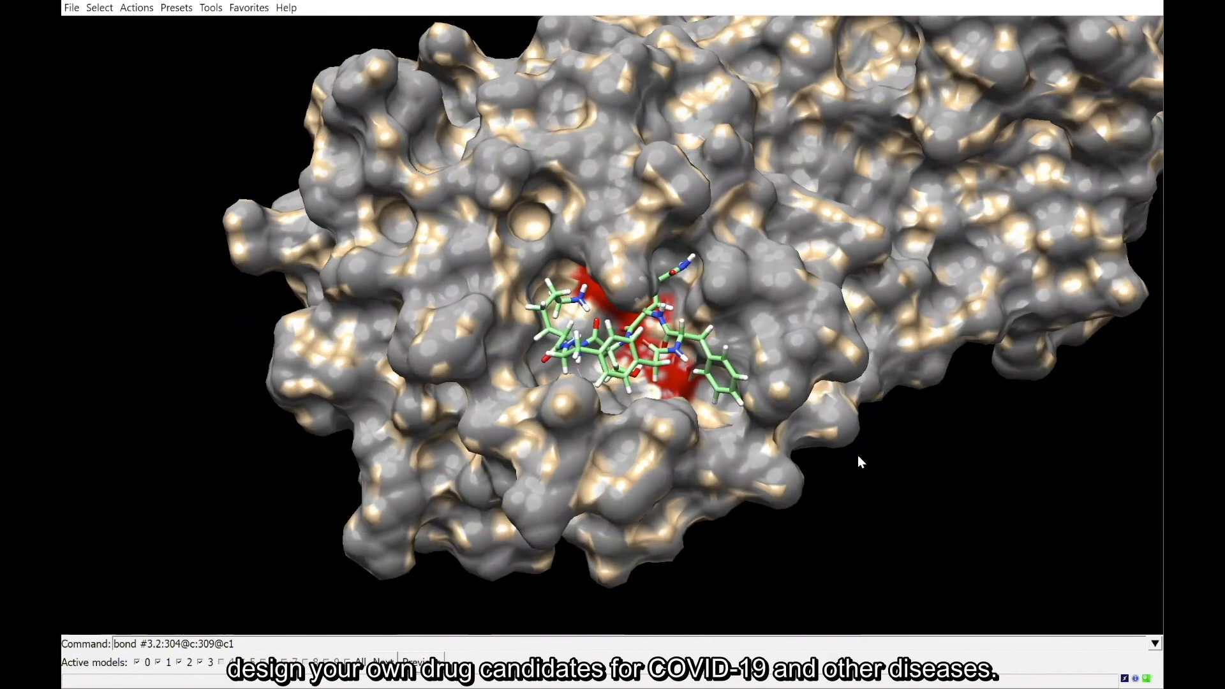
drag(858, 456, 897, 429)
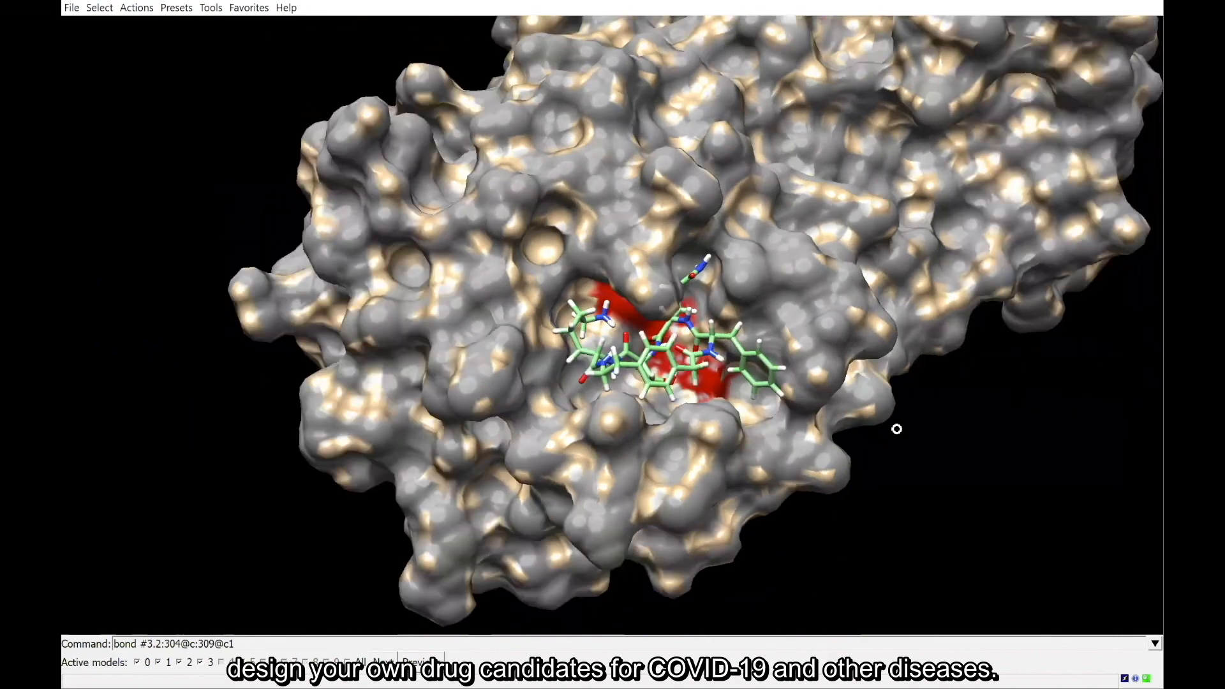
scroll(918, 481, down, 2)
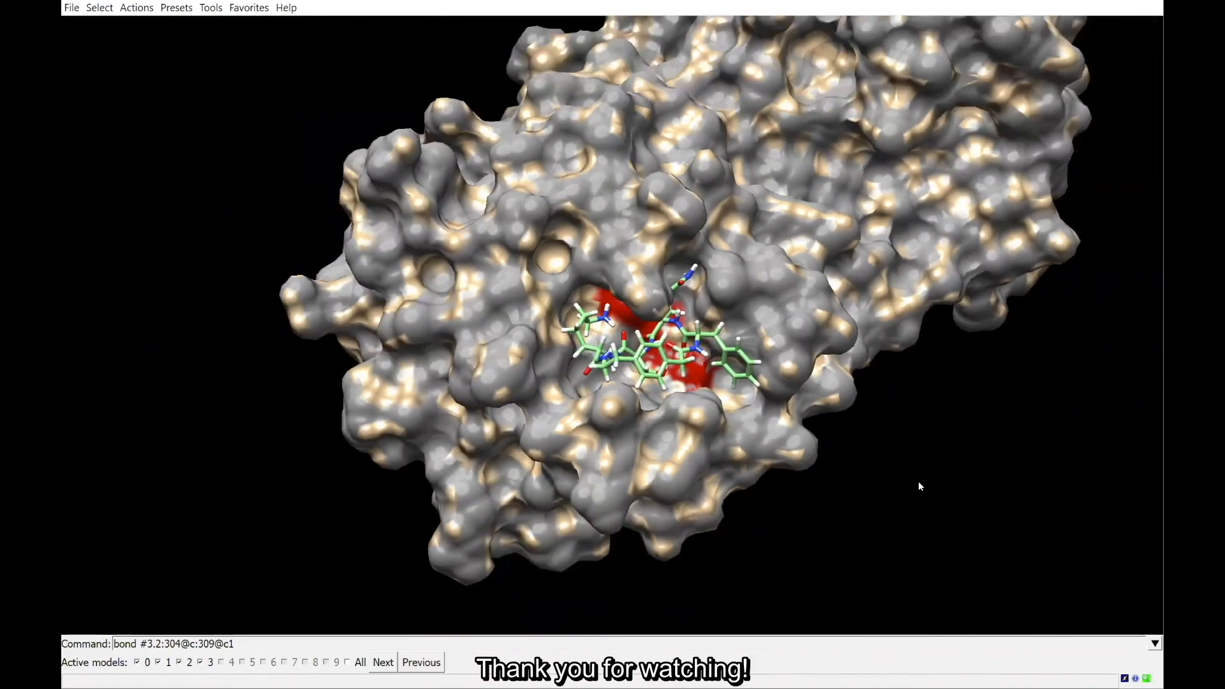